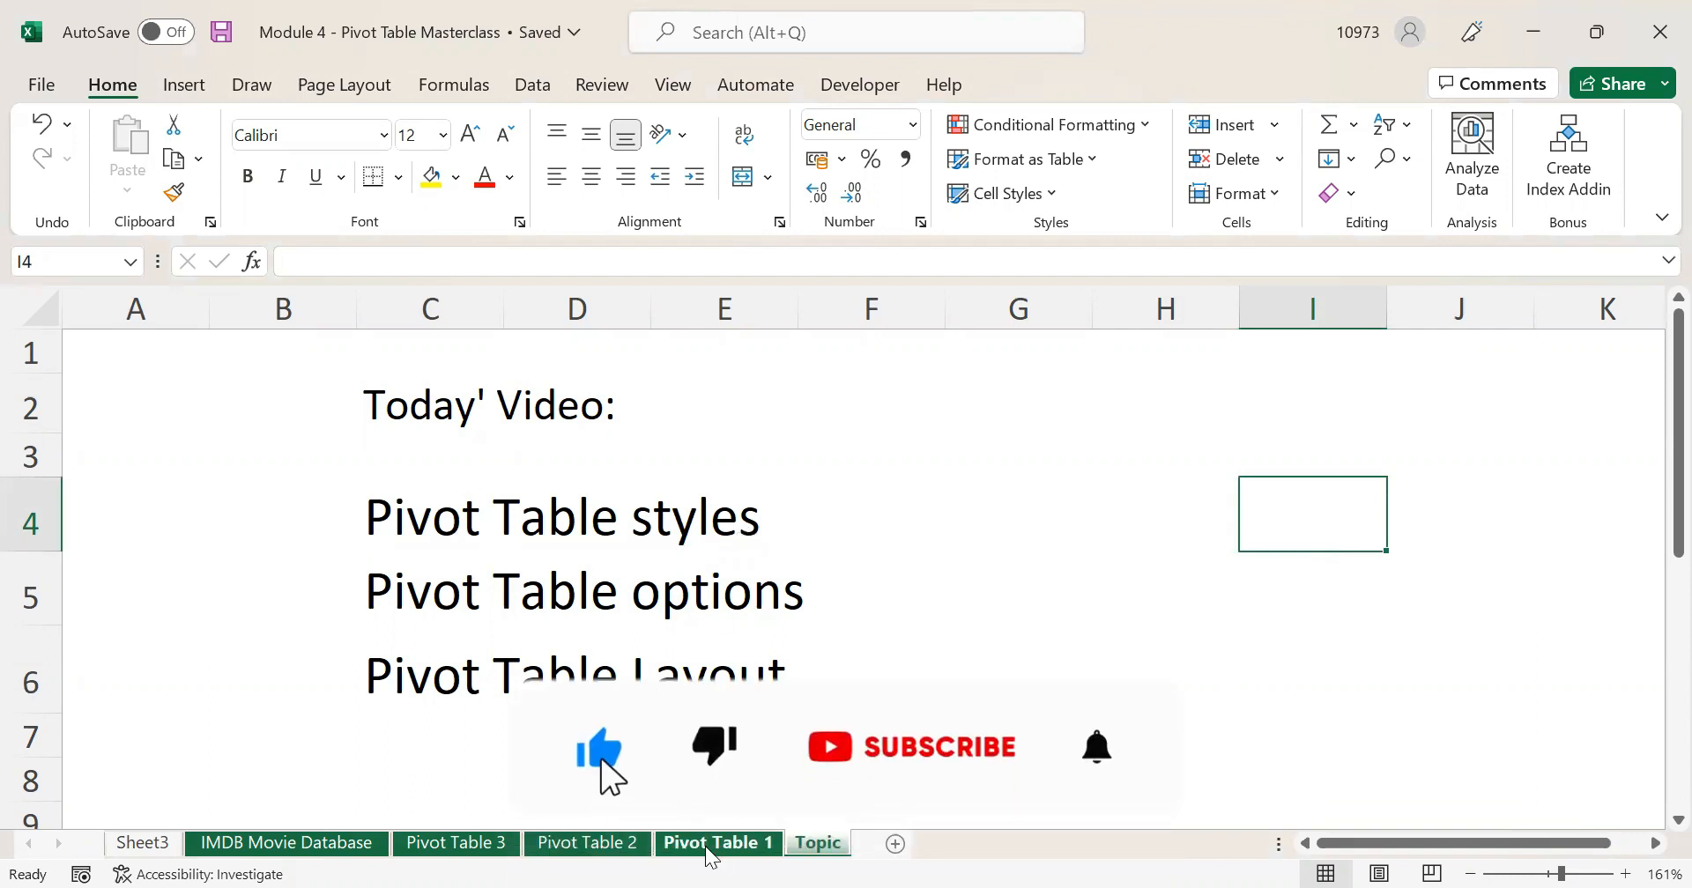
- Open the Pivot Table 1 sheet and view the report layout choices available for its pivot table
click(708, 844)
click(885, 504)
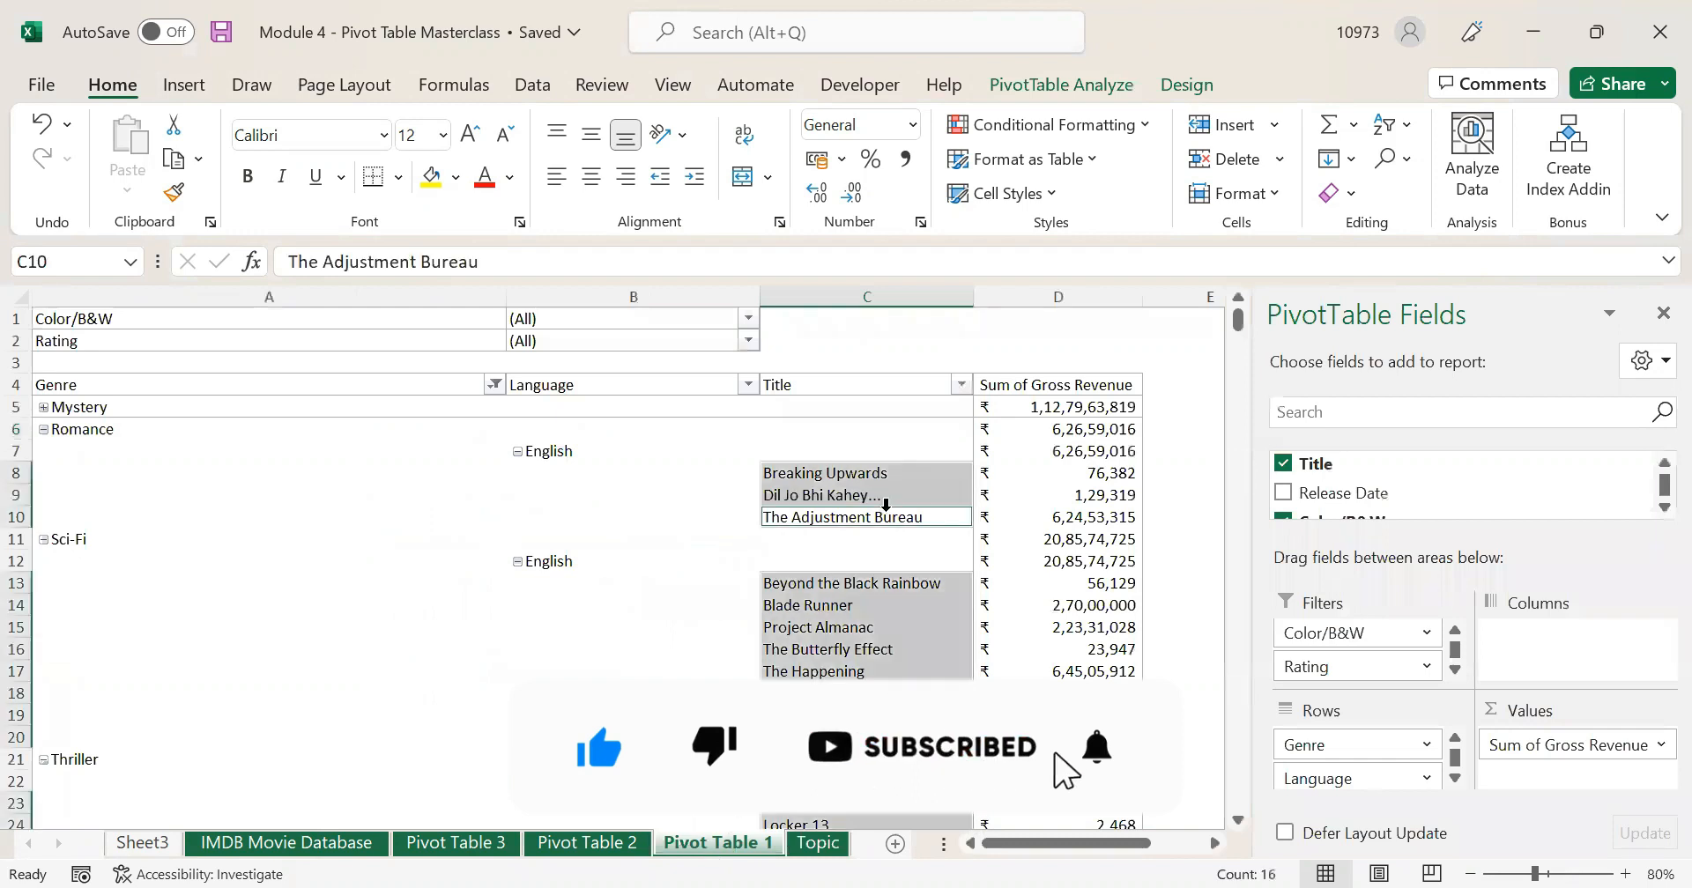
click(866, 450)
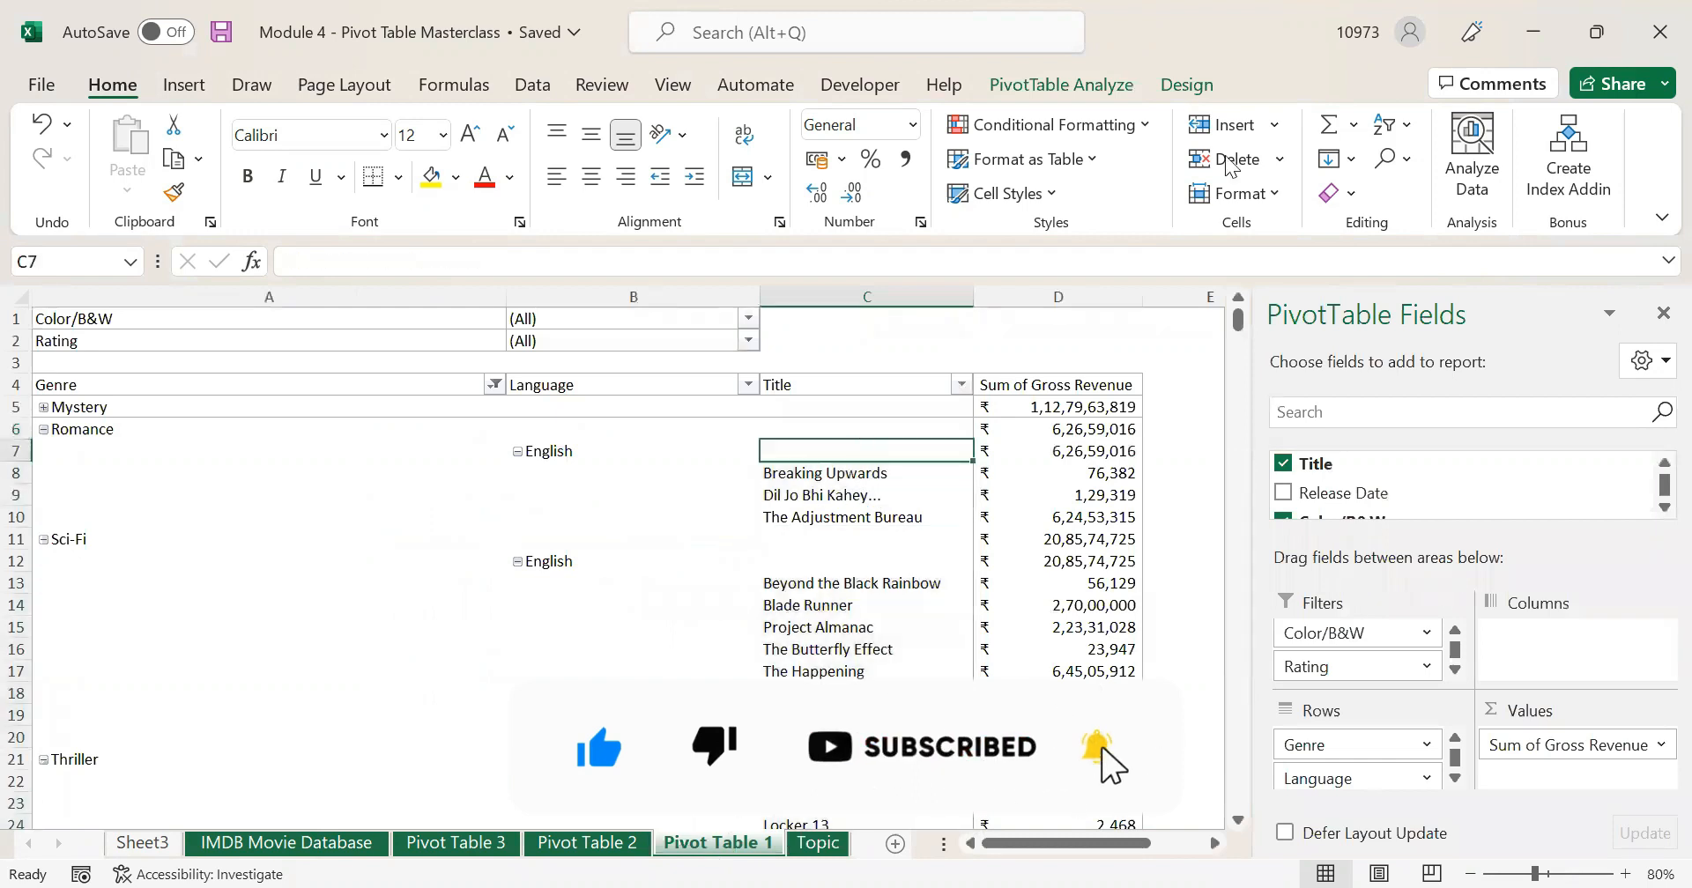
click(1185, 85)
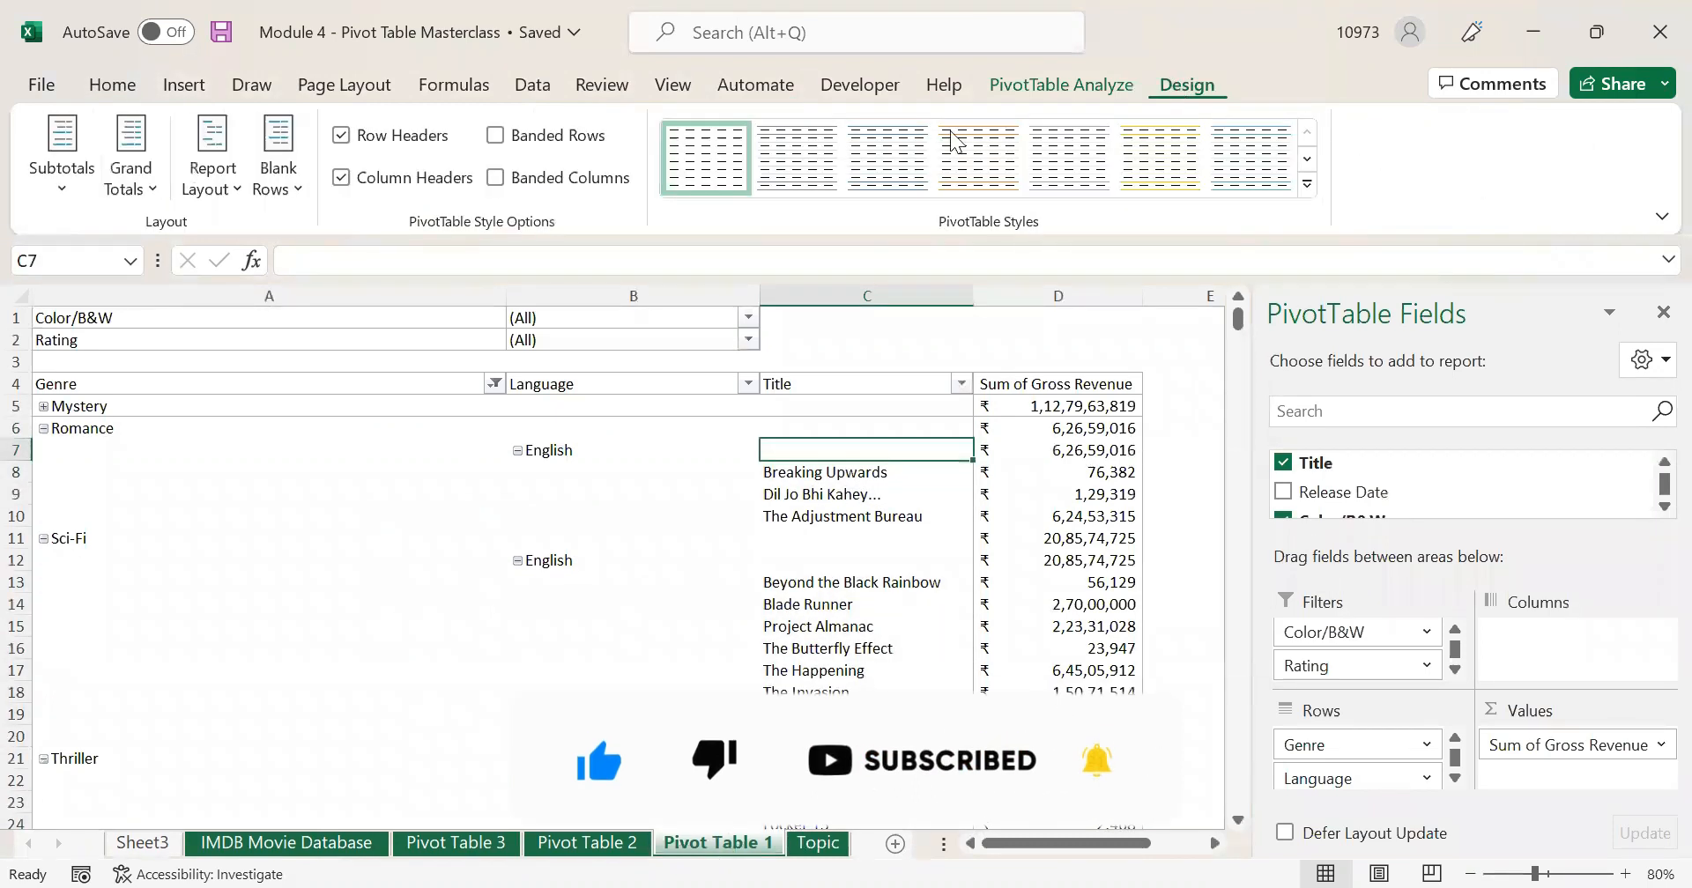
click(238, 191)
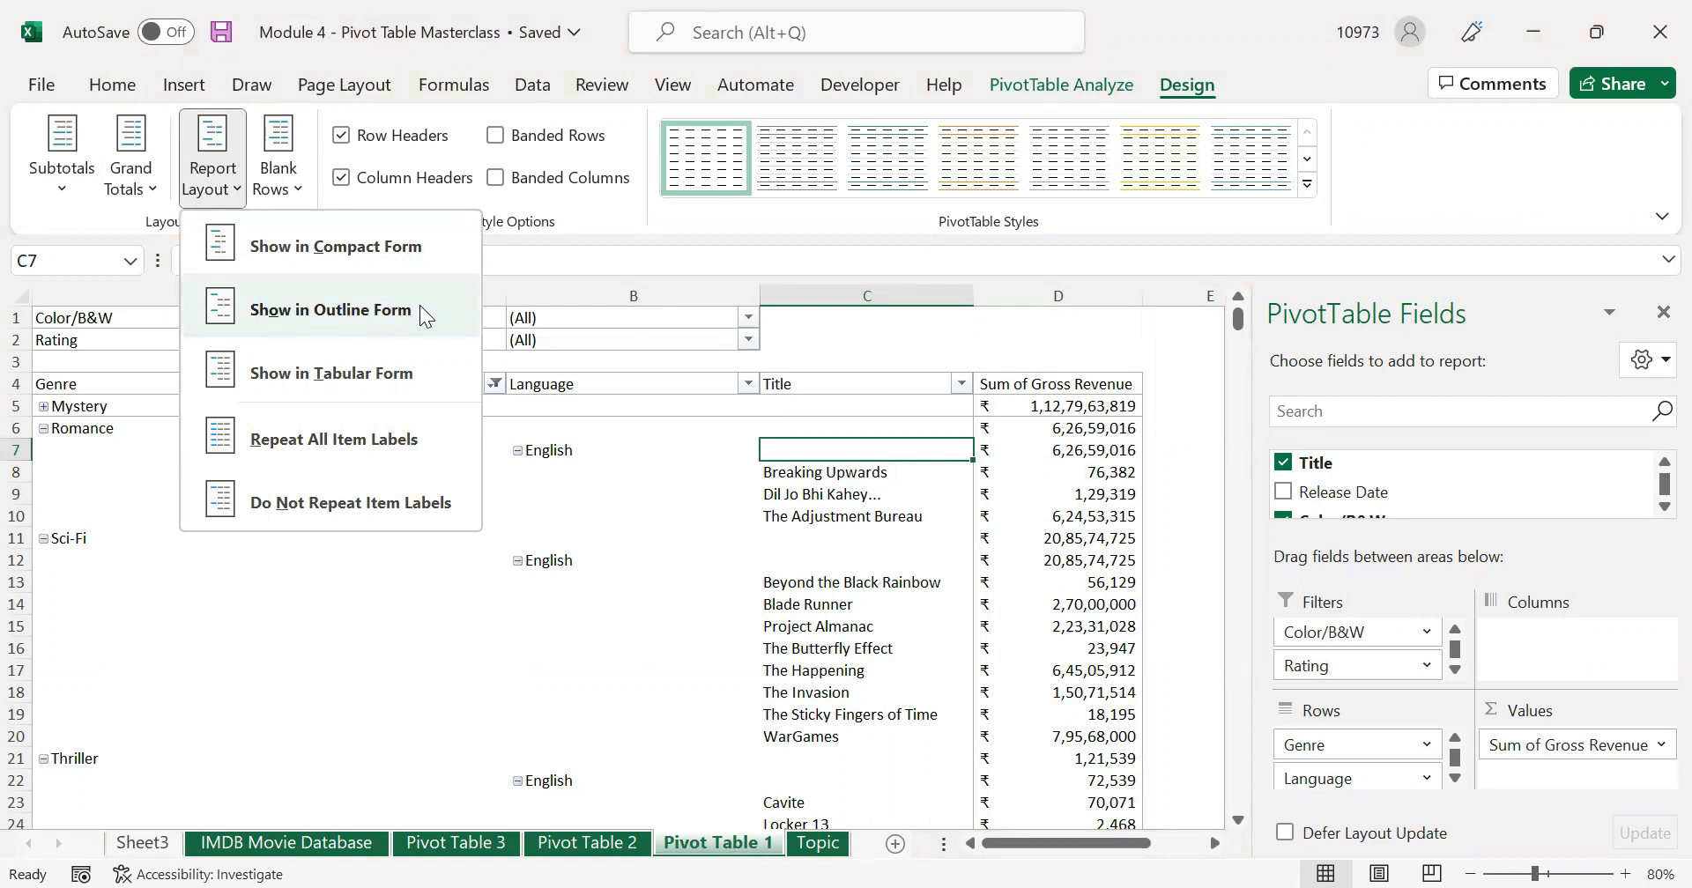
click(772, 575)
click(798, 561)
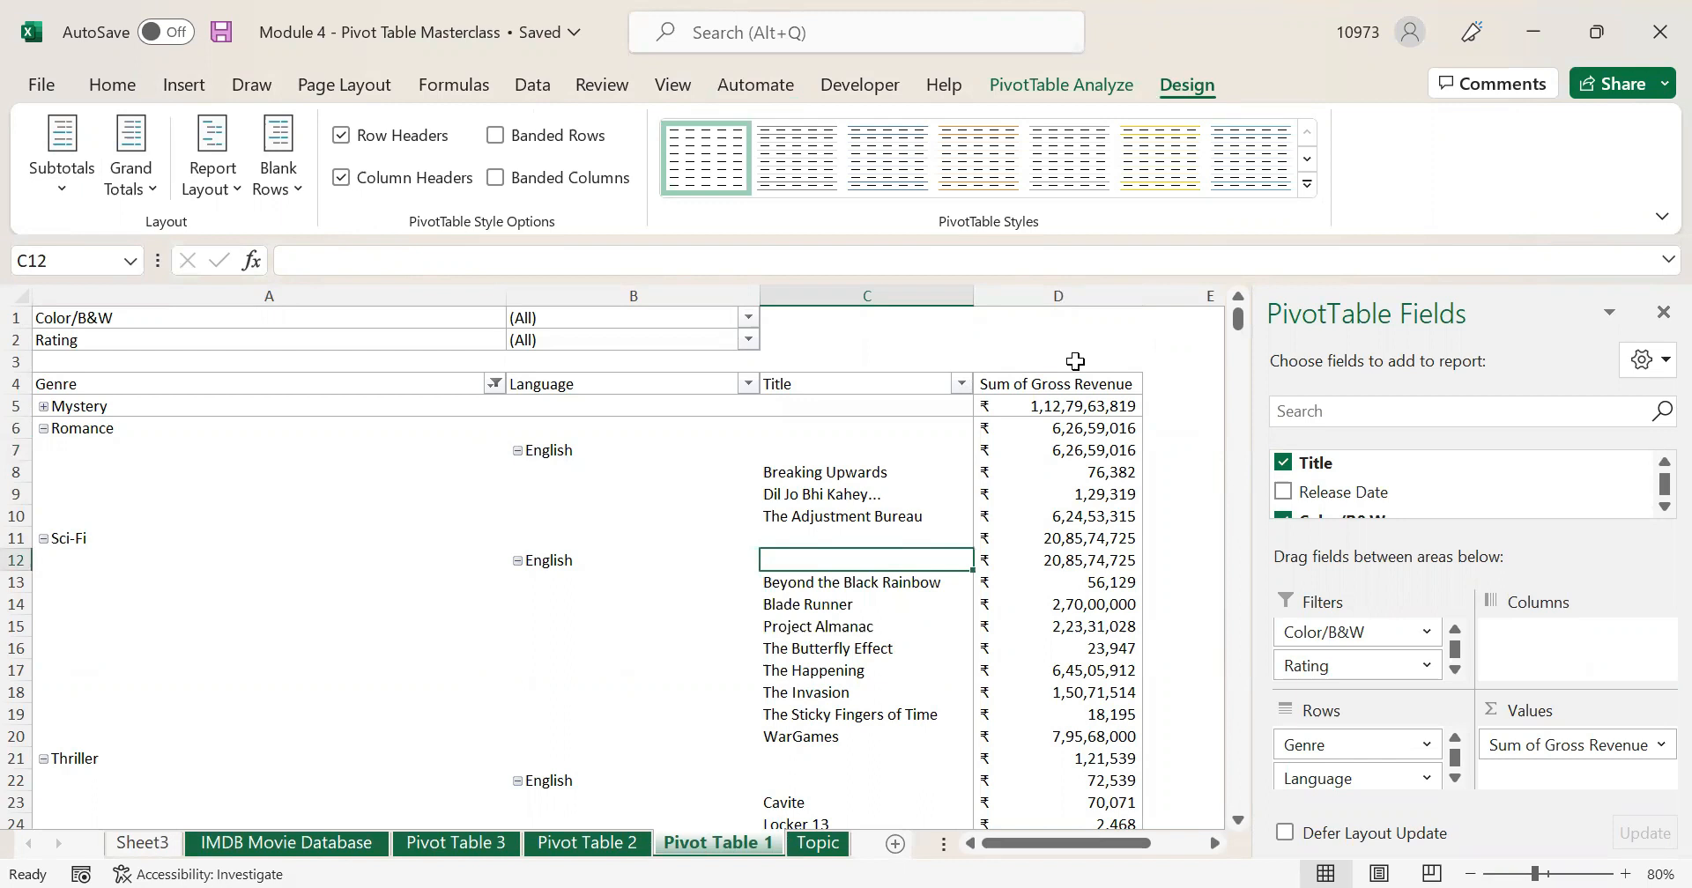
- Check the Pivot Table styles entry on the Topic sheet and return to the design options of the pivot table on Pivot Table 1
click(818, 846)
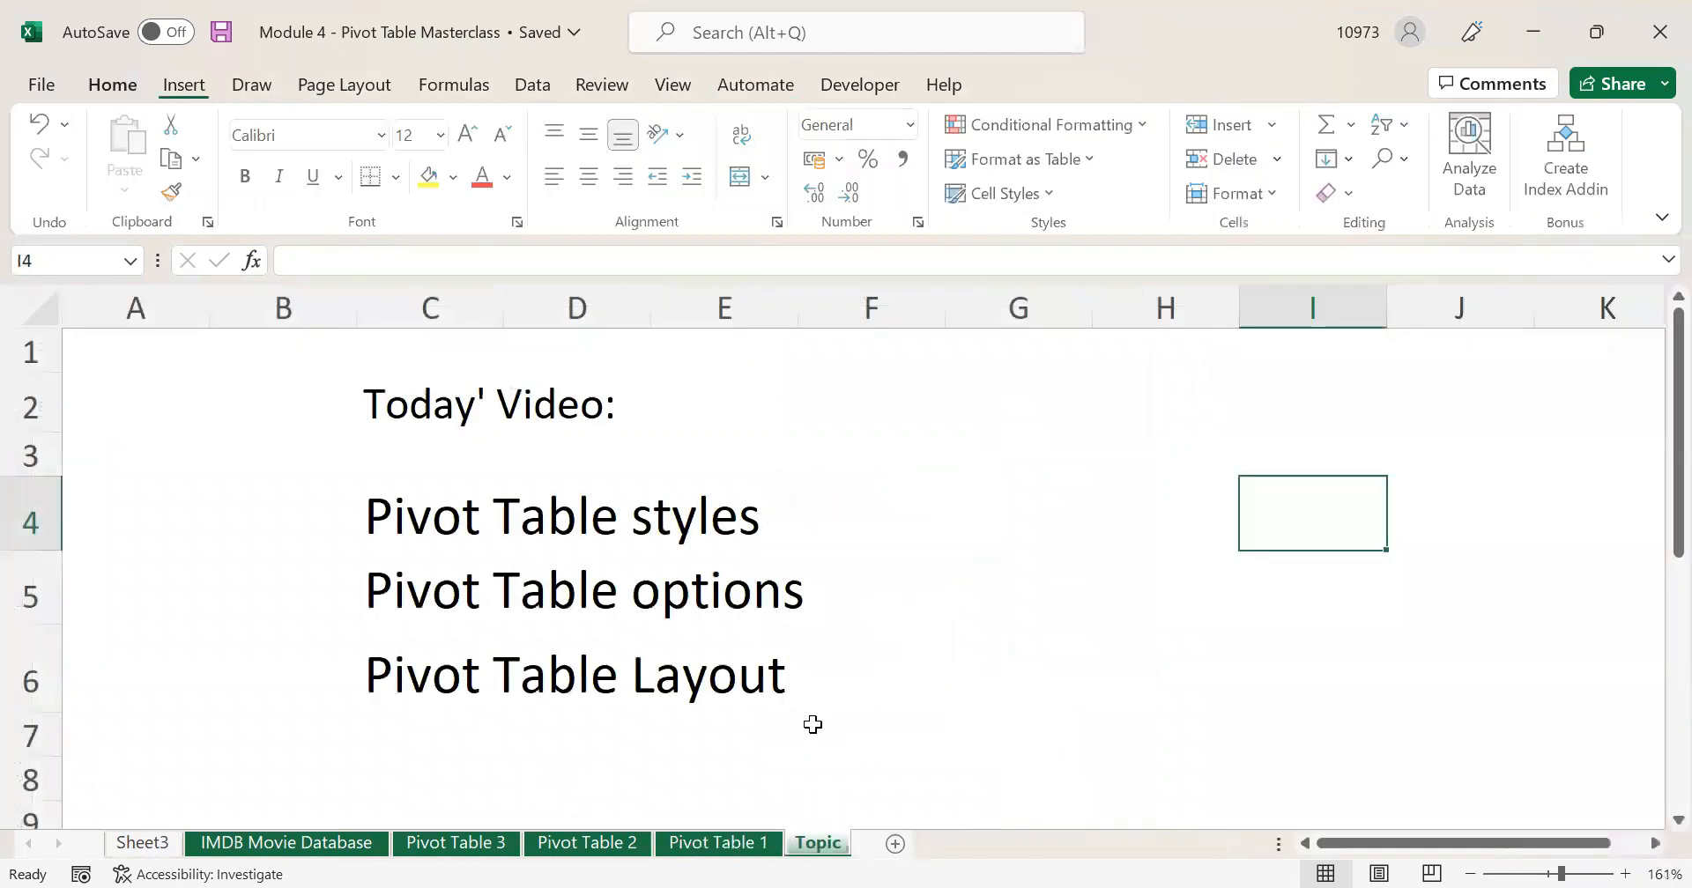
click(405, 513)
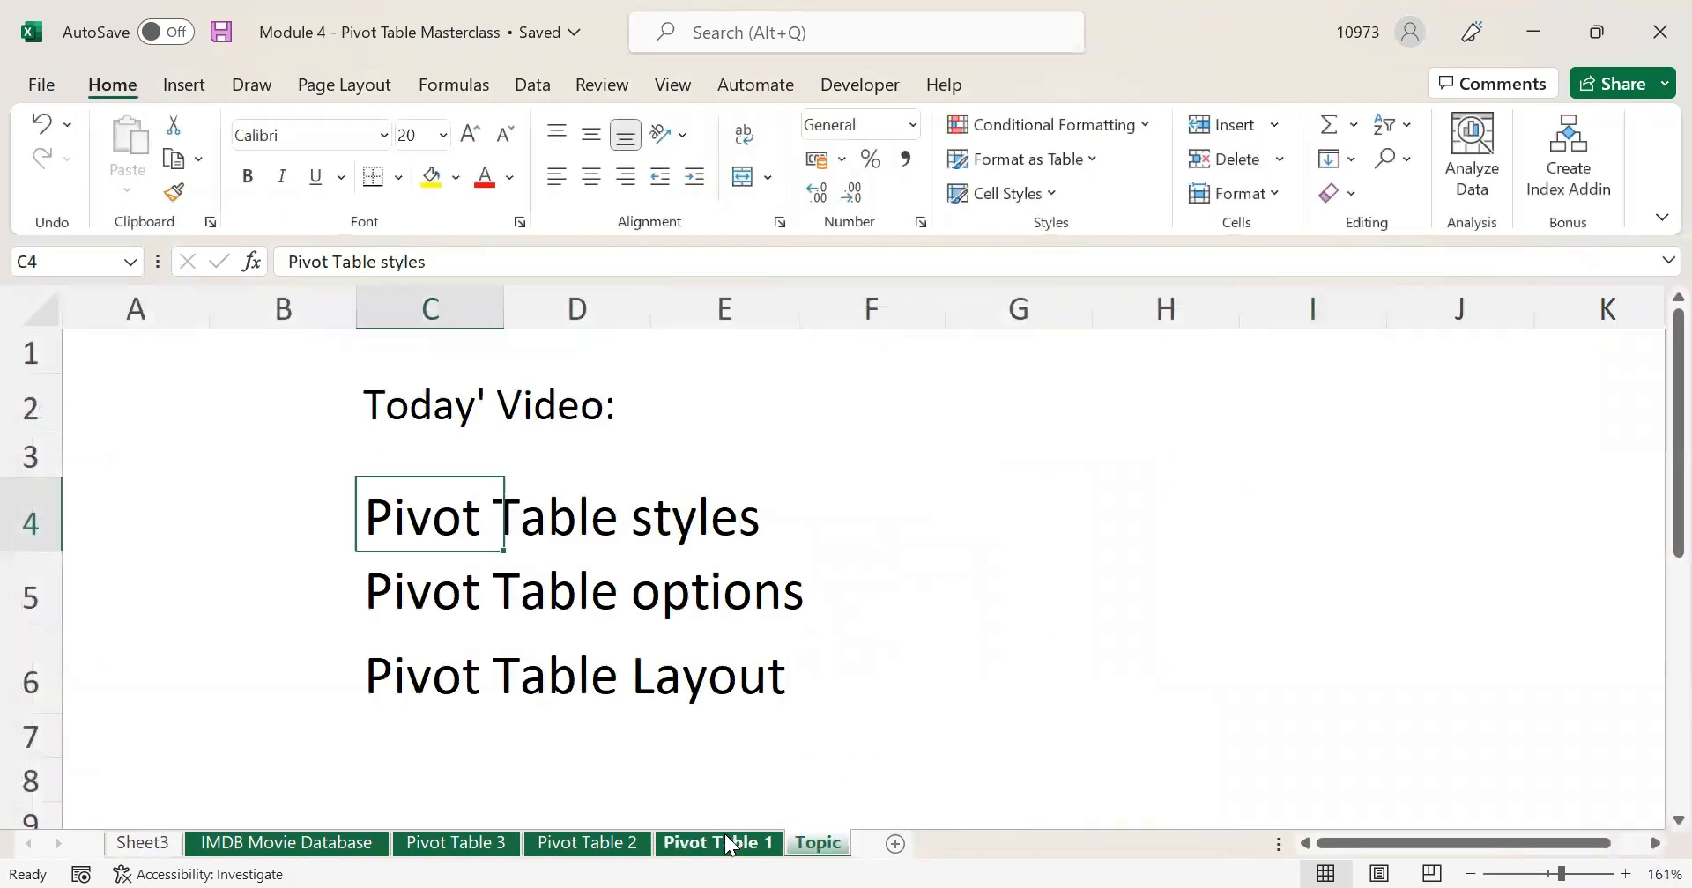
click(728, 842)
click(813, 499)
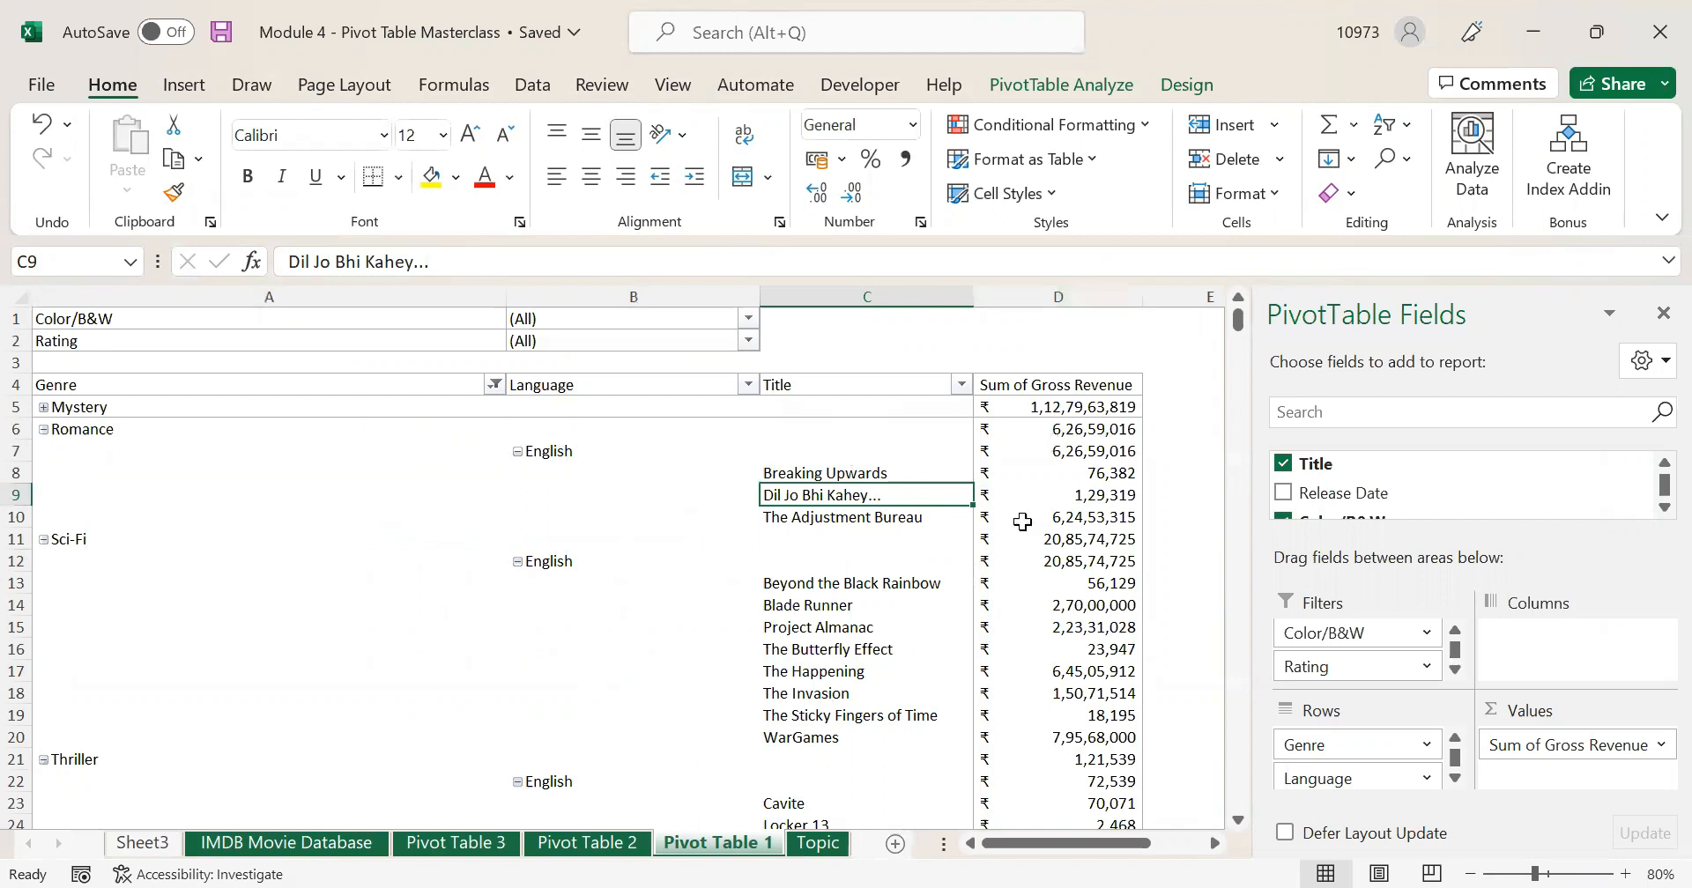
click(889, 524)
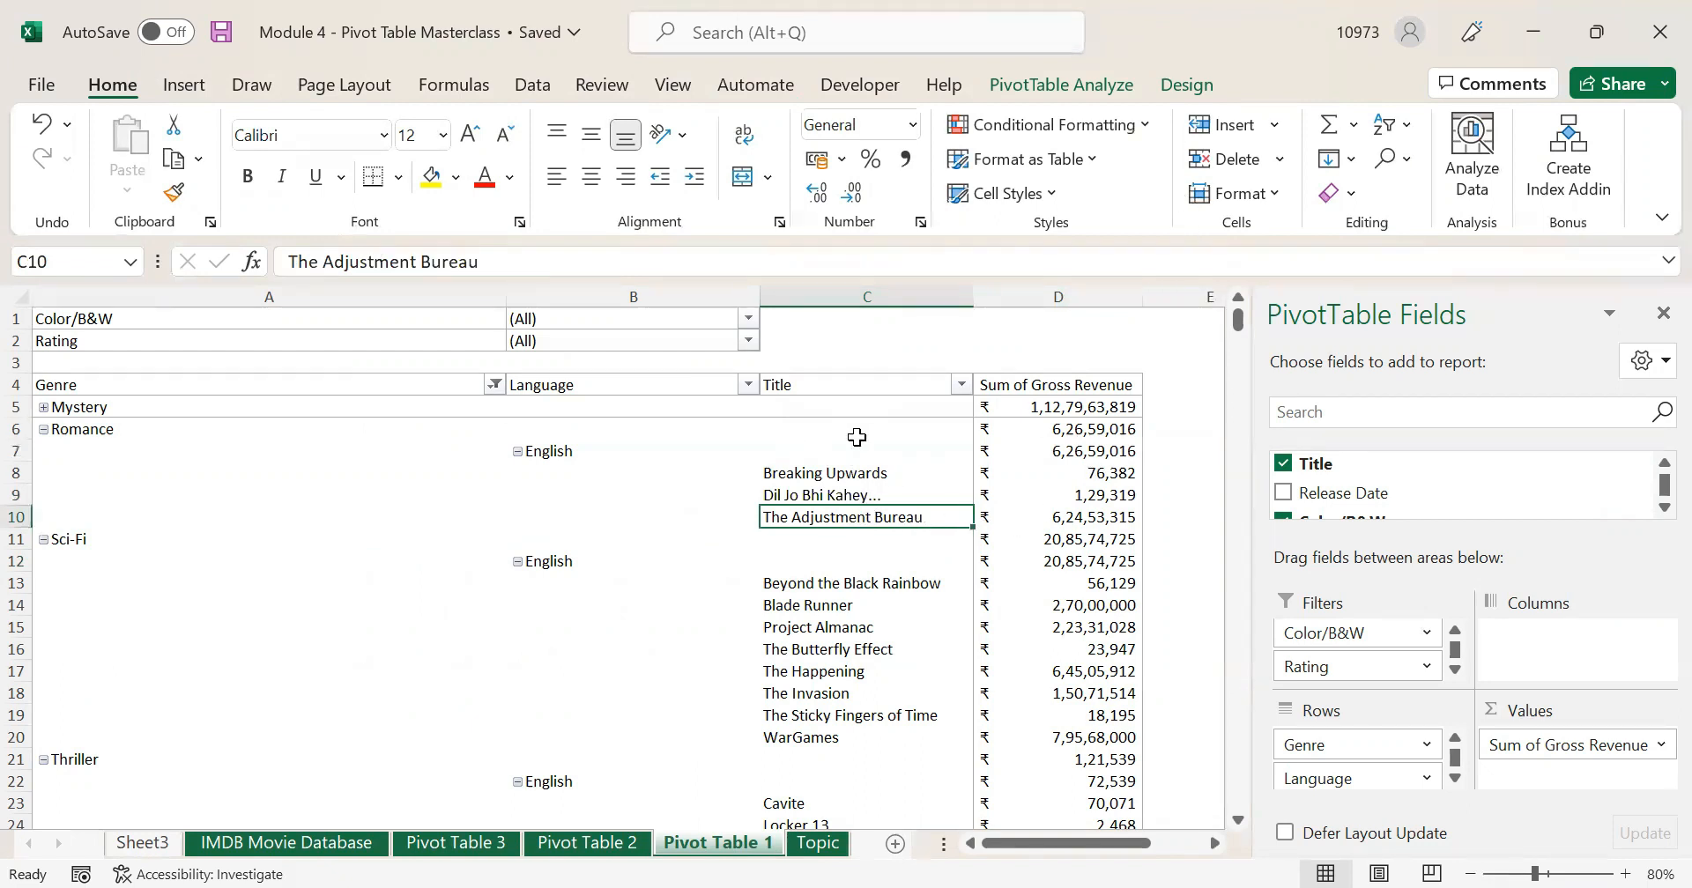
click(1186, 86)
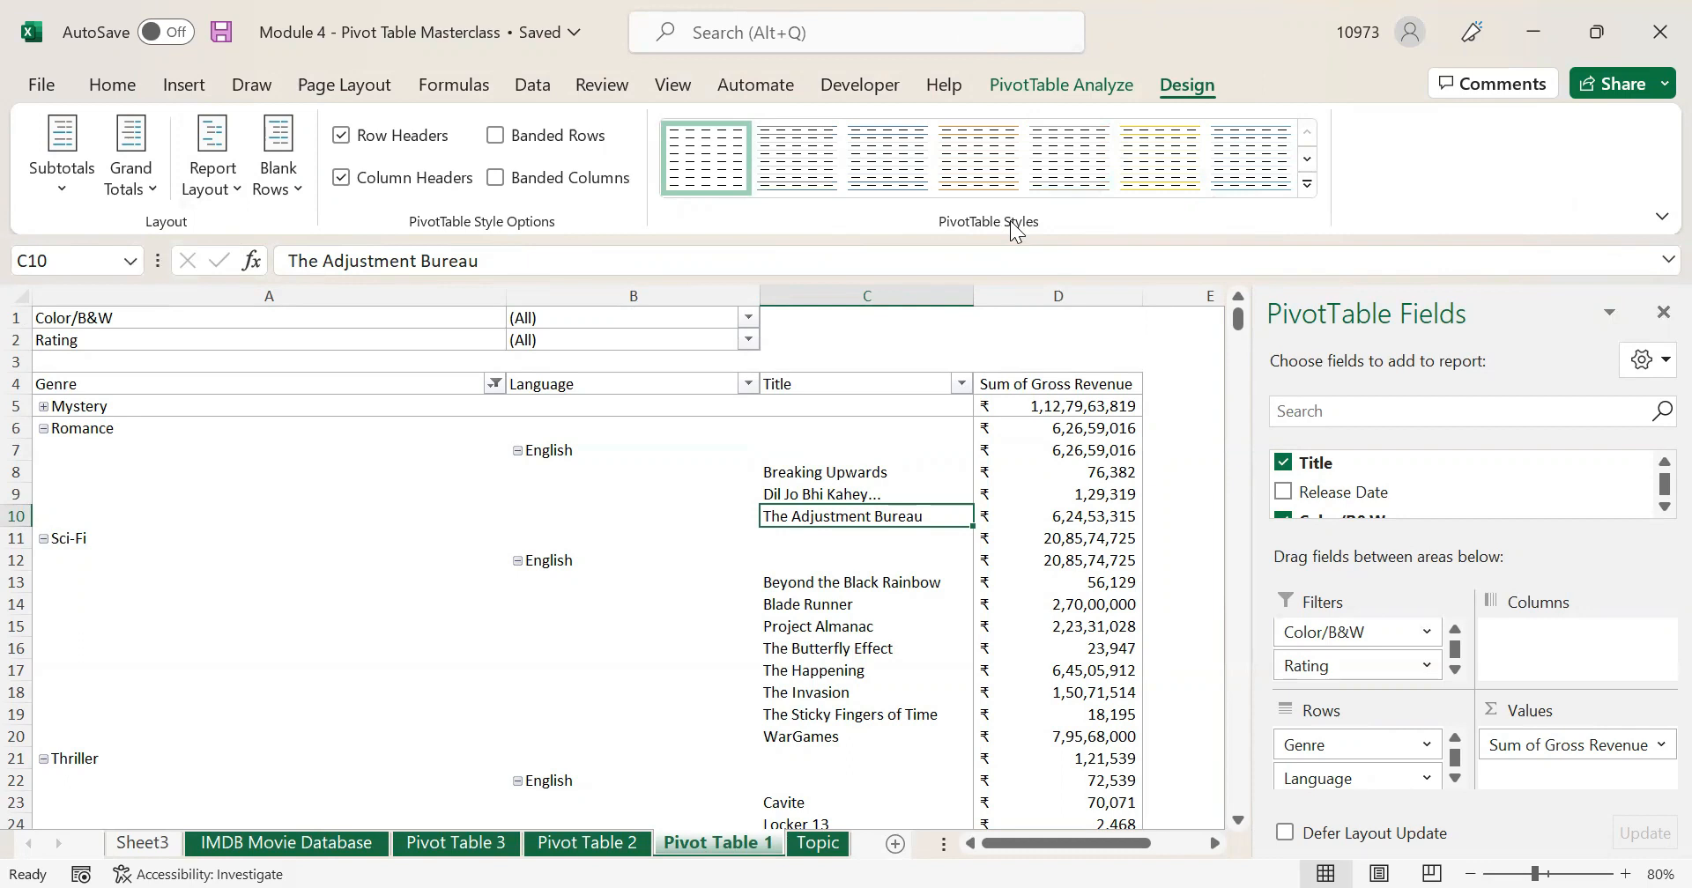
click(611, 495)
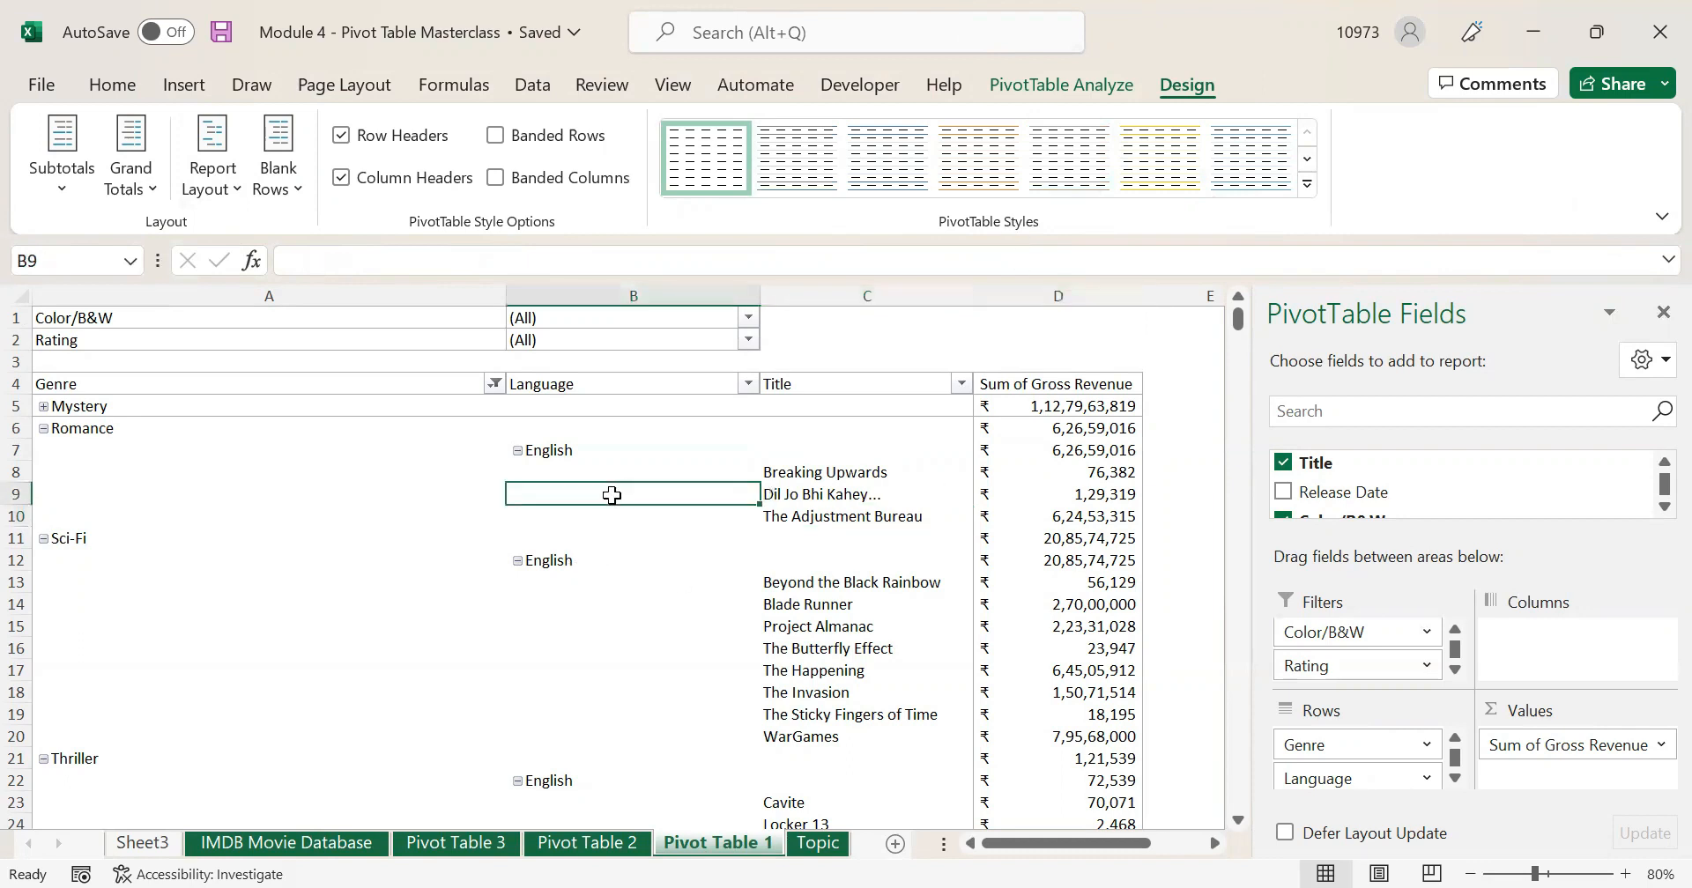
click(186, 476)
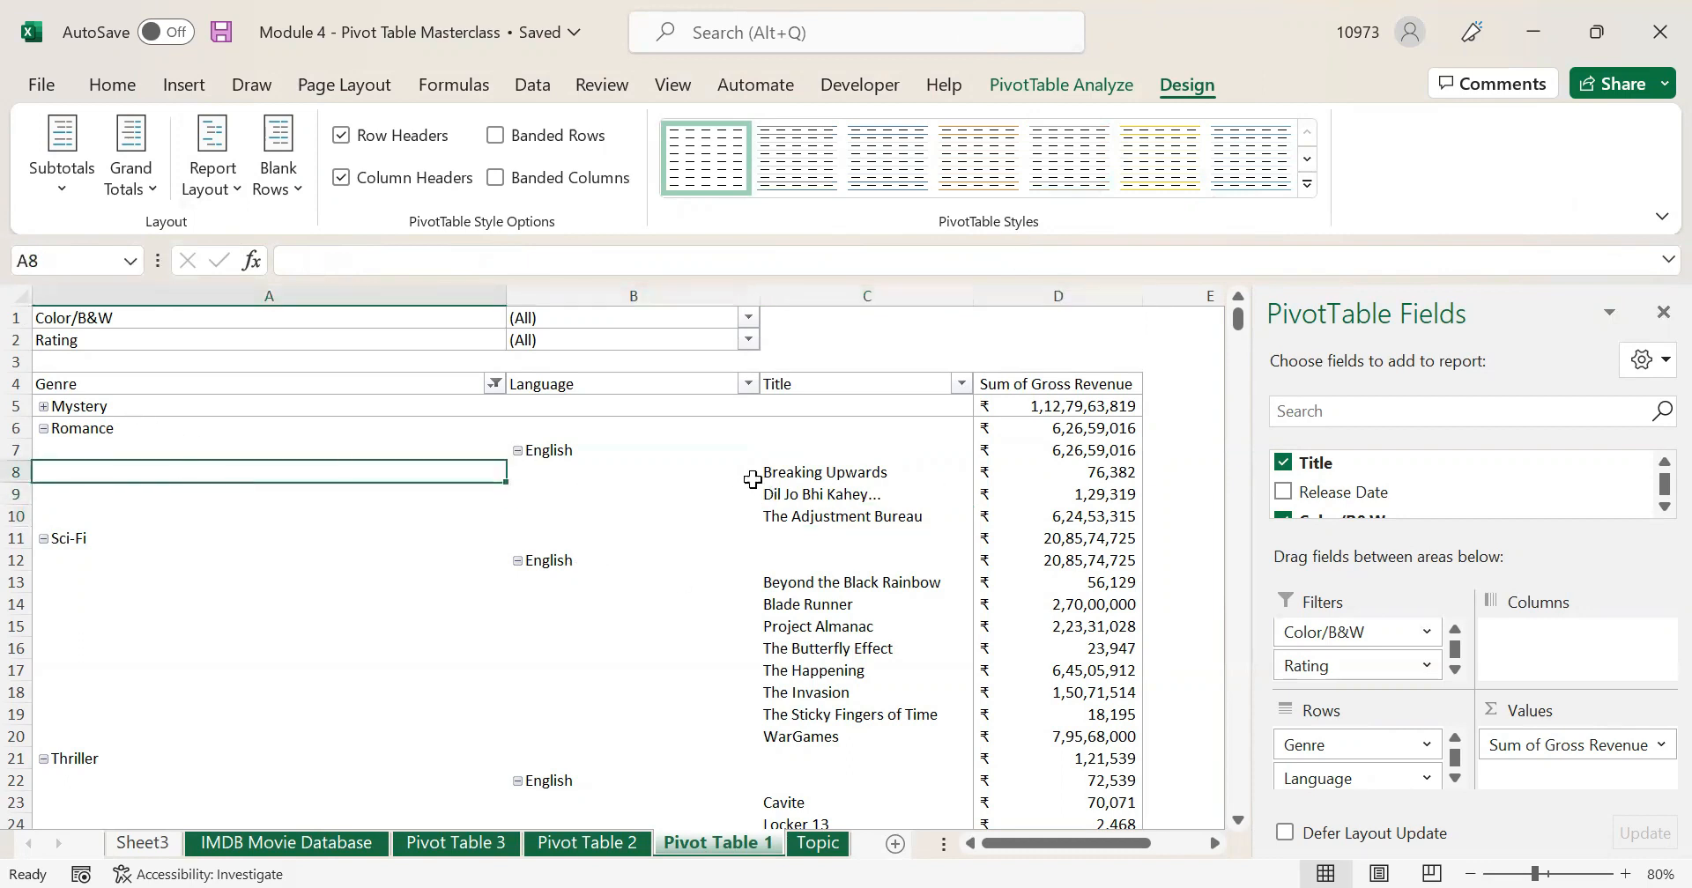
click(774, 458)
click(909, 460)
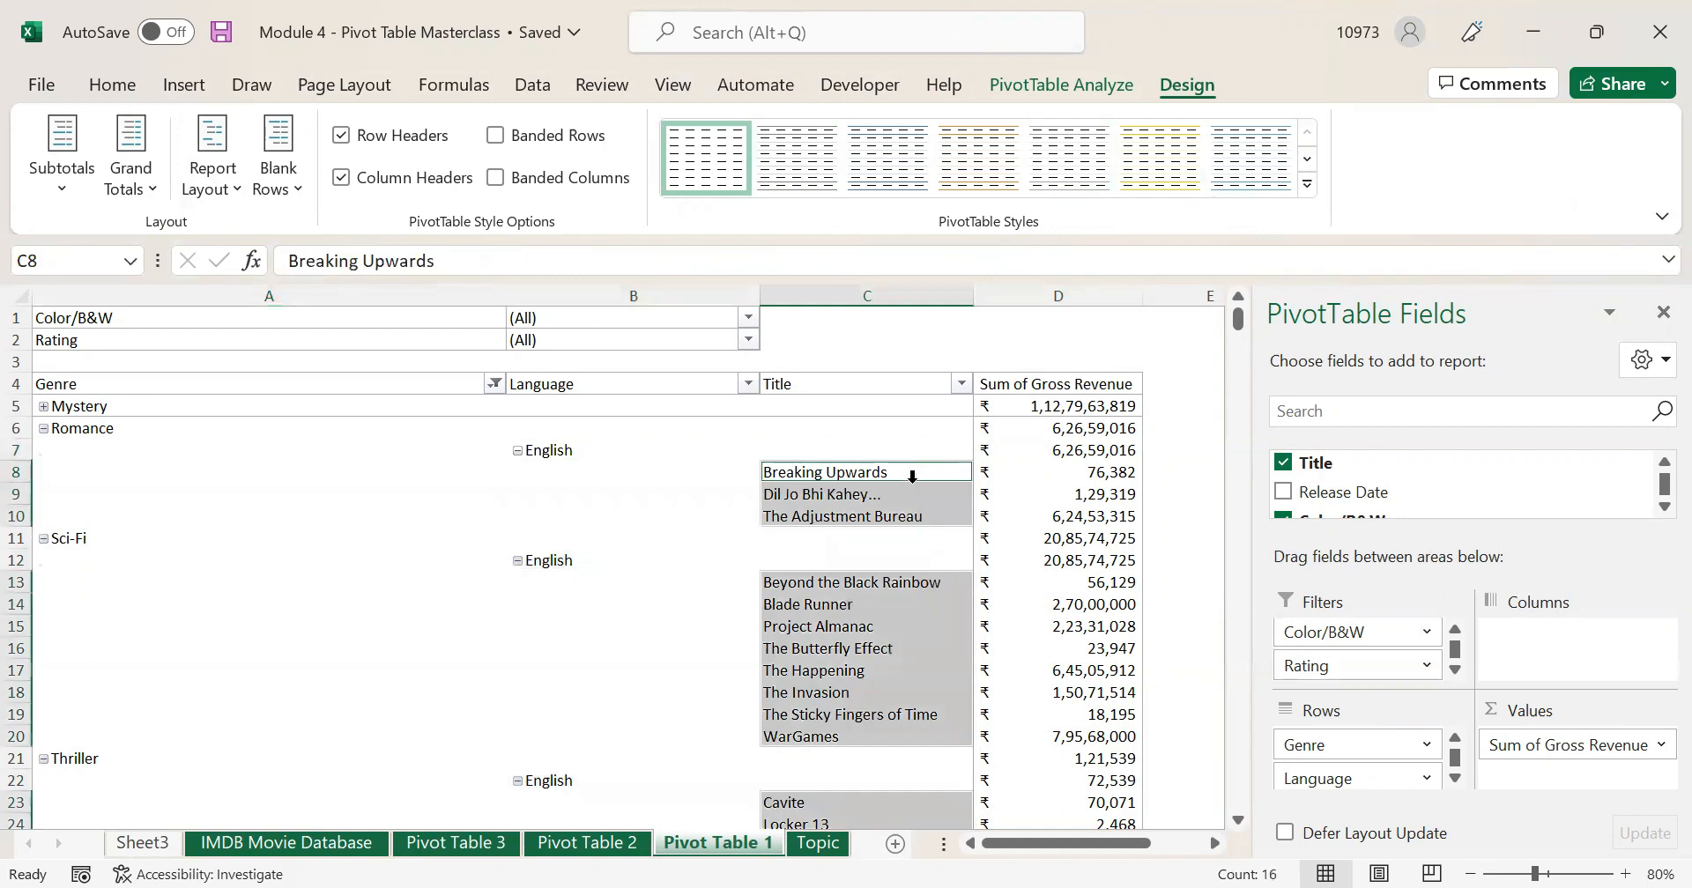
click(879, 438)
click(748, 406)
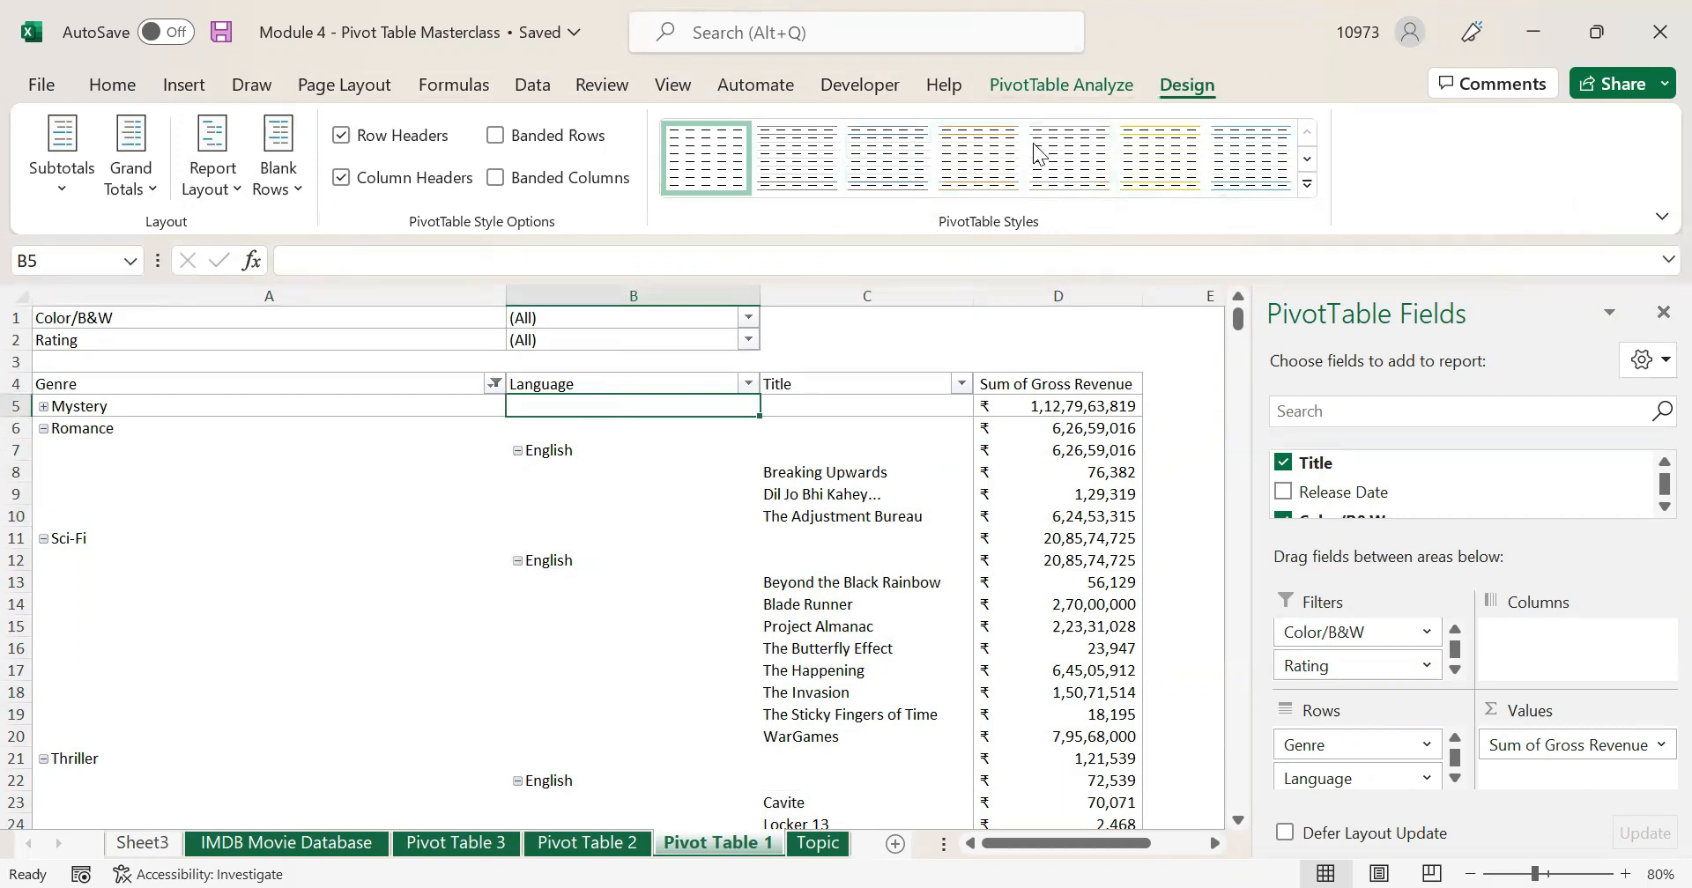
- Apply the yellow Light style with full gridlines to the pivot table
click(876, 431)
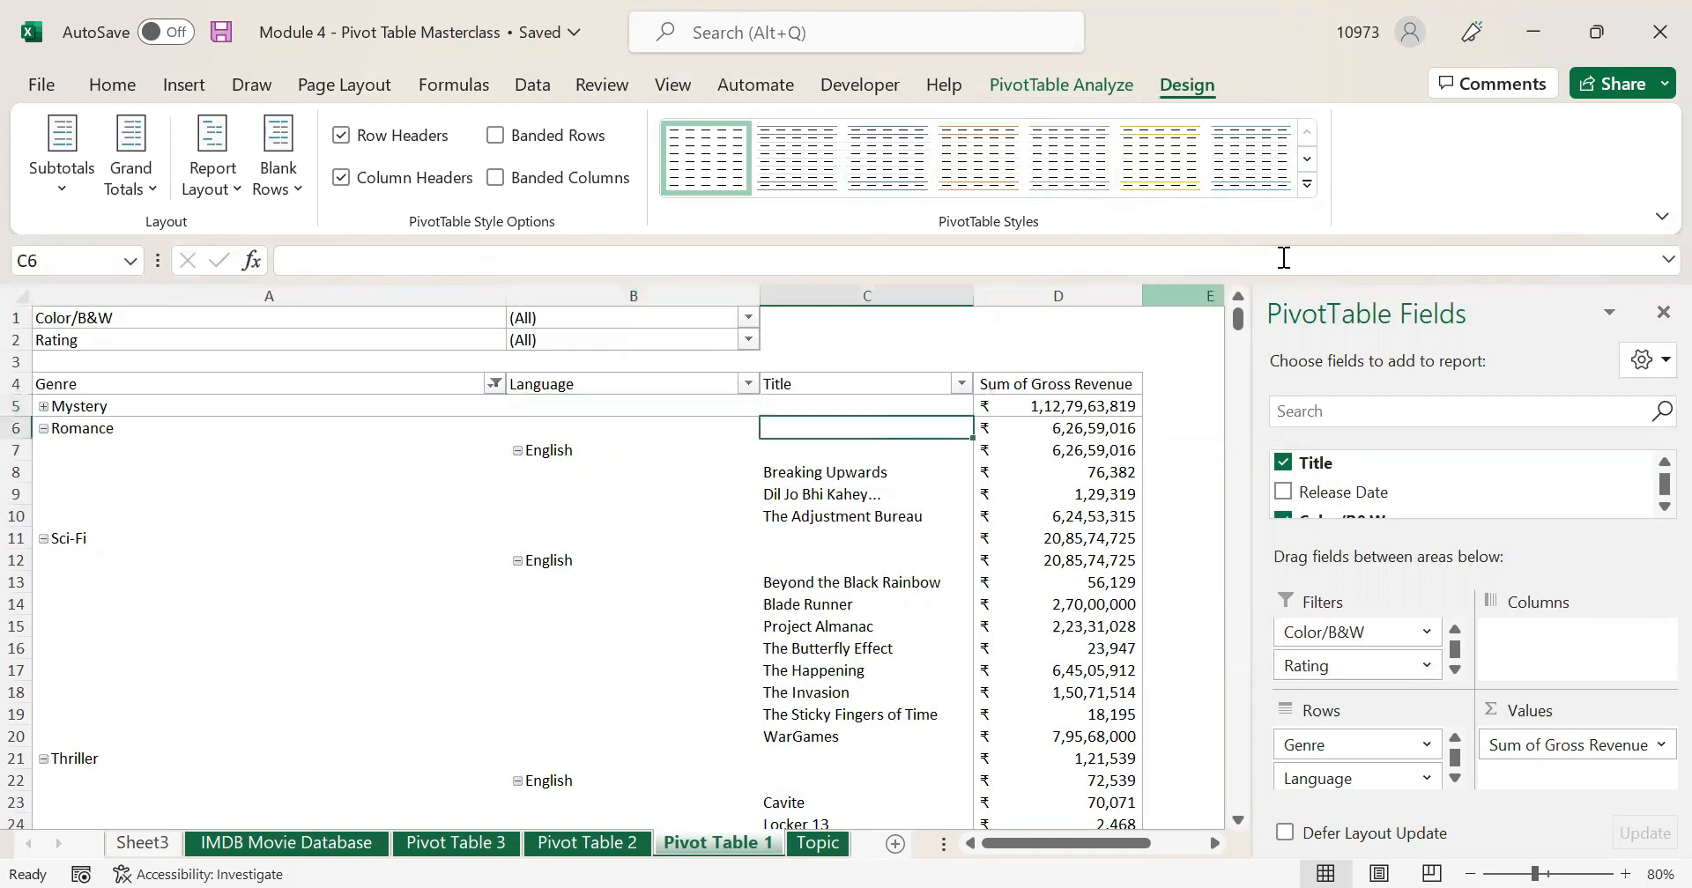
click(1305, 183)
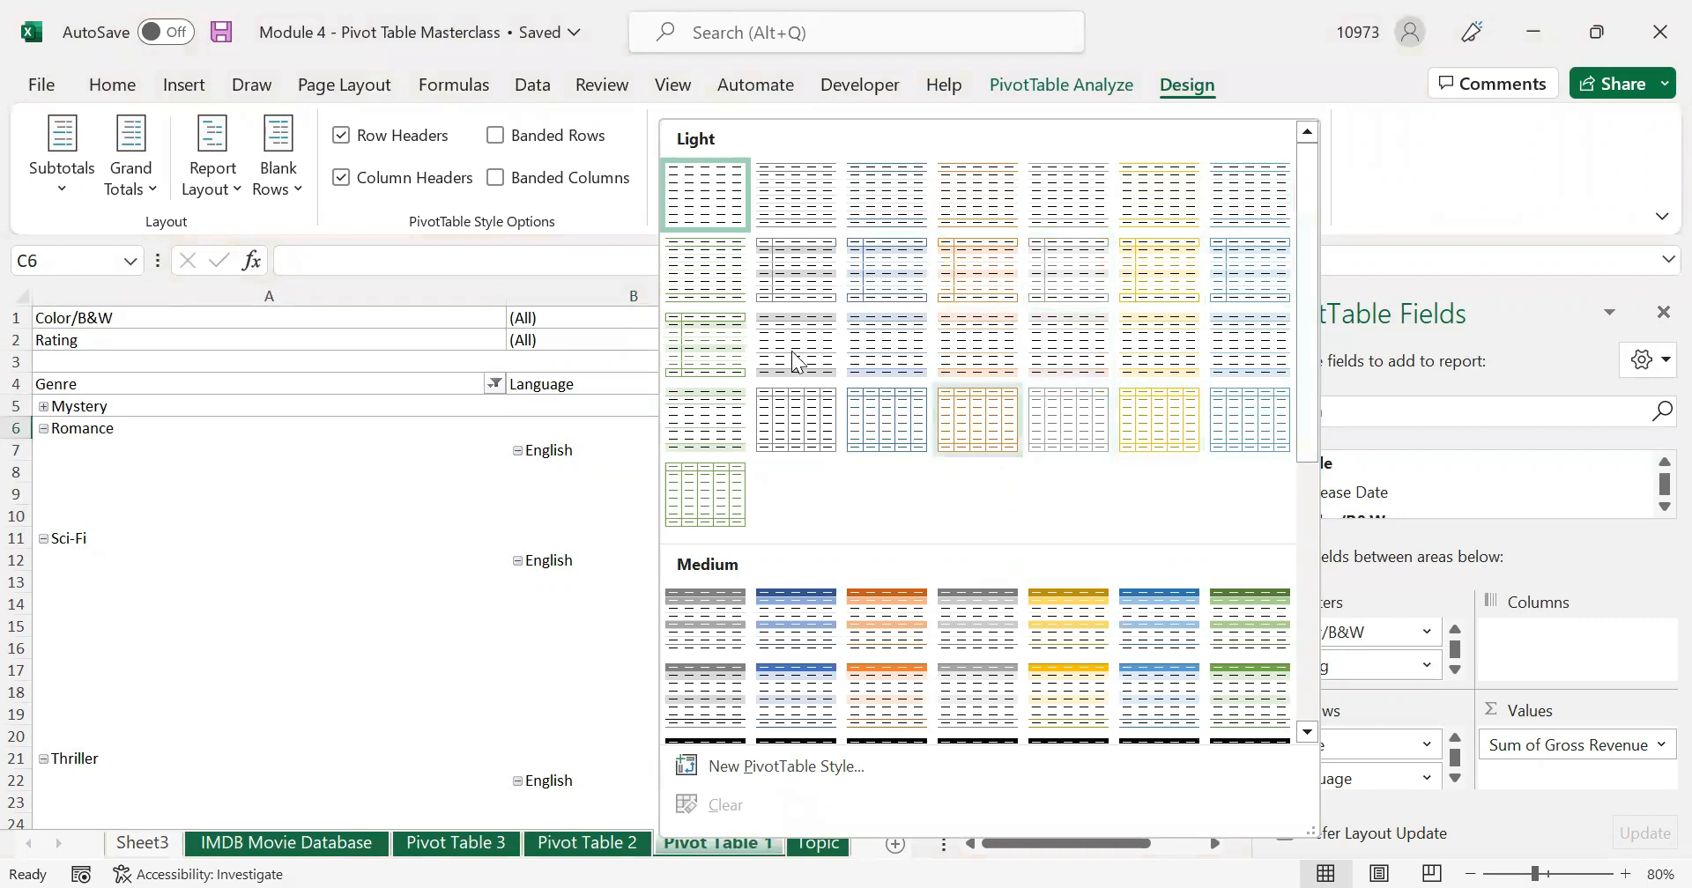
scroll(1080, 517, down, 5)
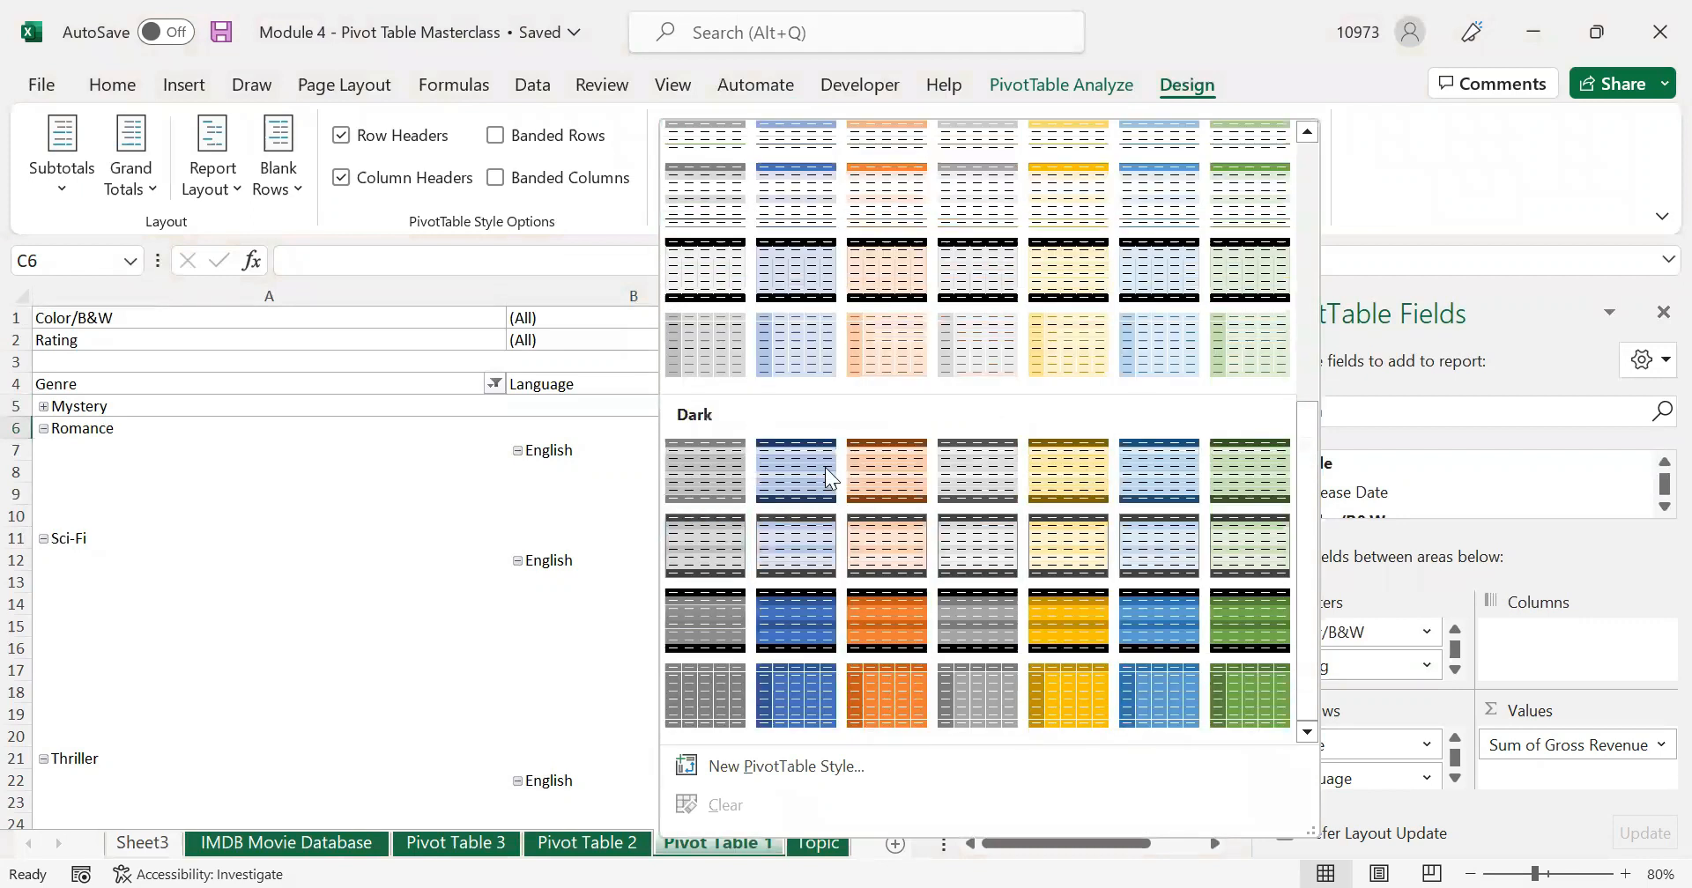
scroll(825, 467, up, 5)
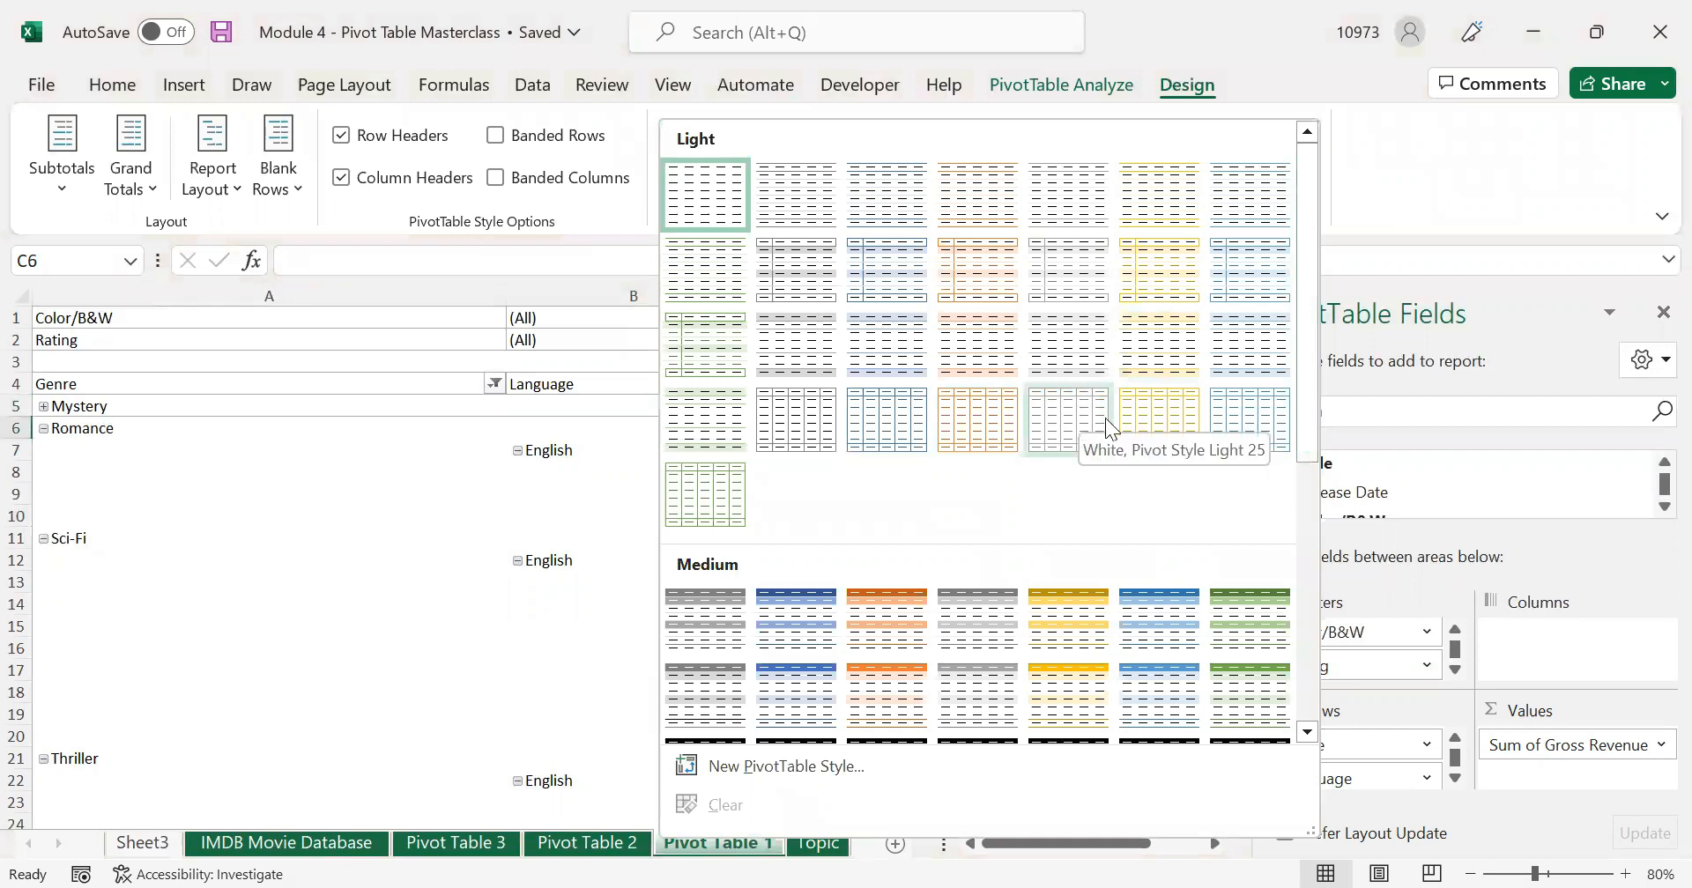
click(1156, 416)
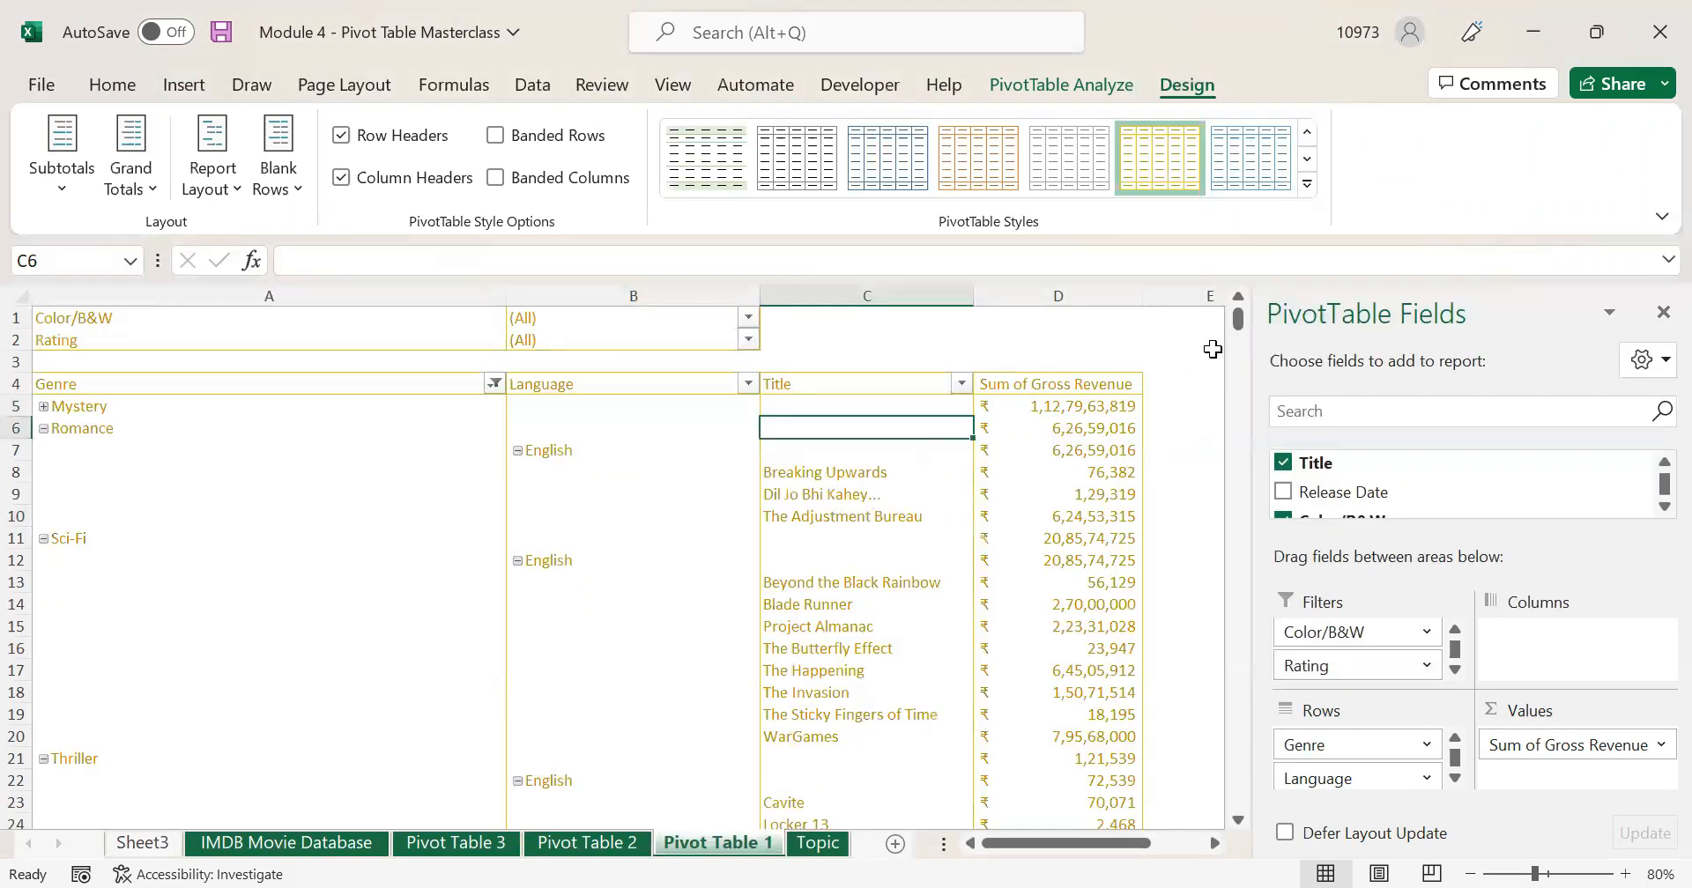
- Switch the pivot table to the gold style in the first row of the Medium group and review it down to the grand total
click(1307, 187)
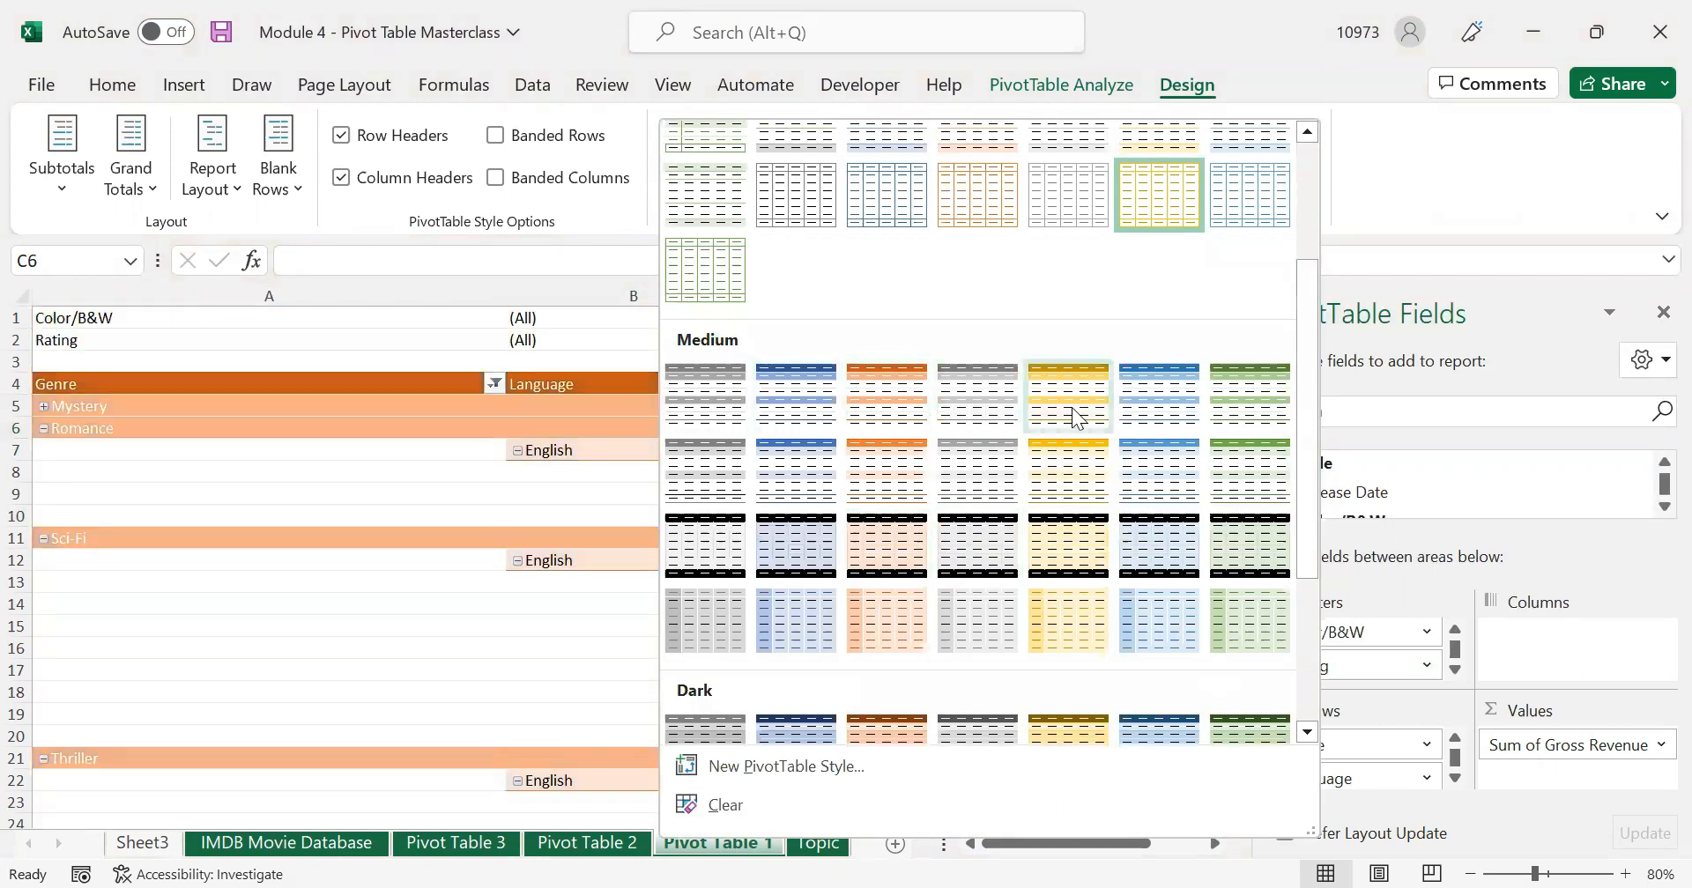
key(Escape)
click(839, 476)
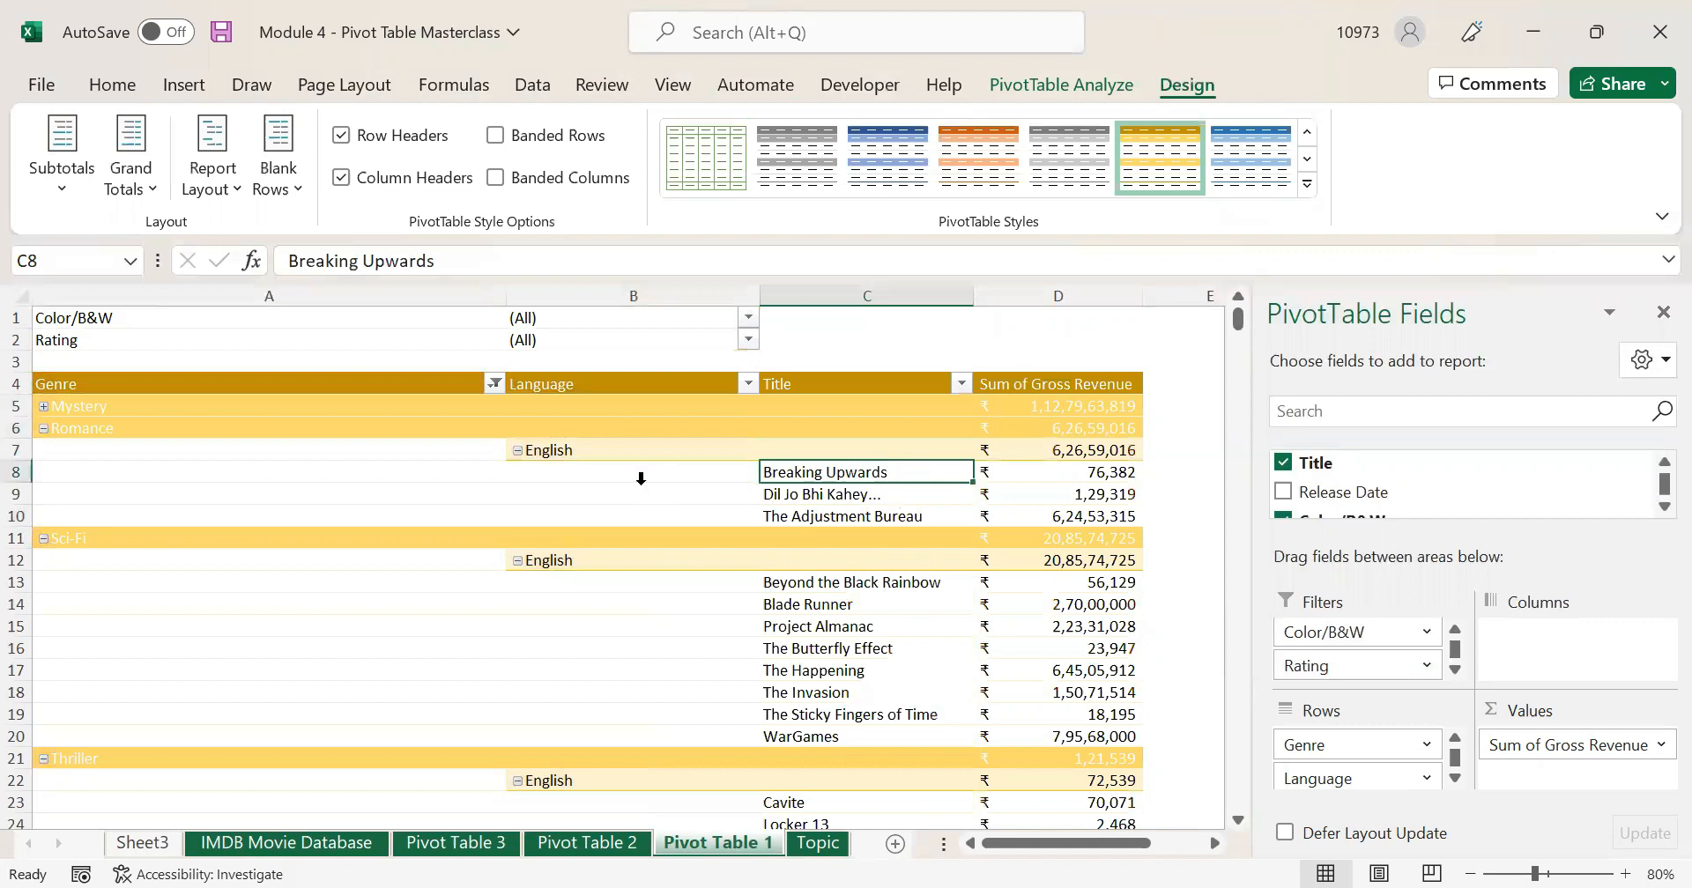
scroll(905, 540, down, 6)
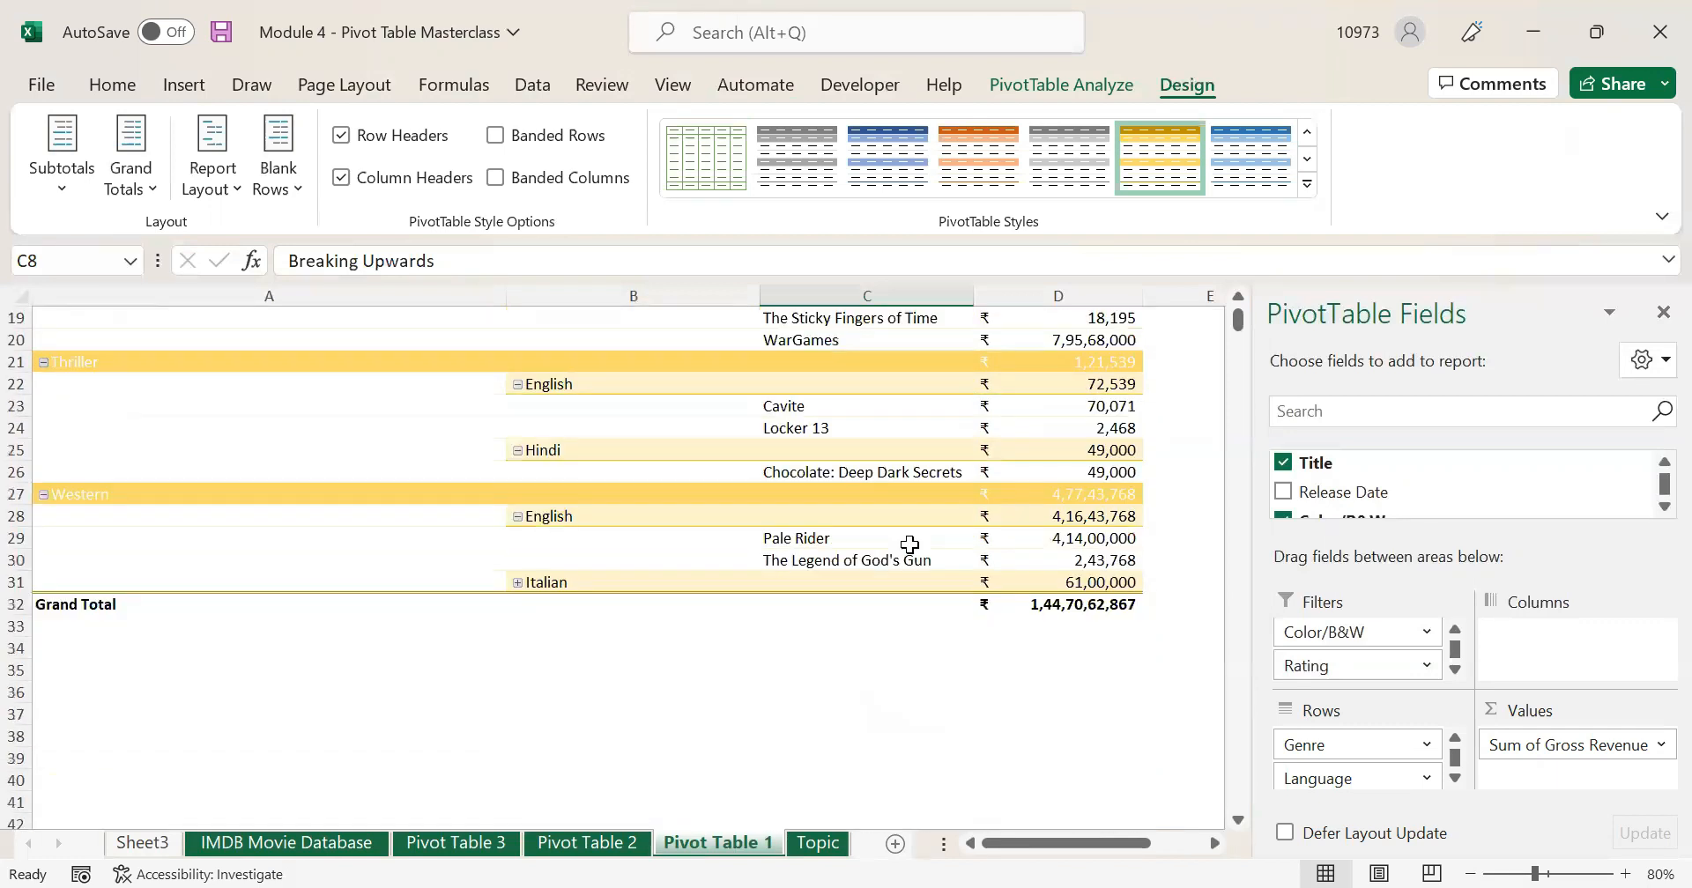
scroll(905, 540, up, 6)
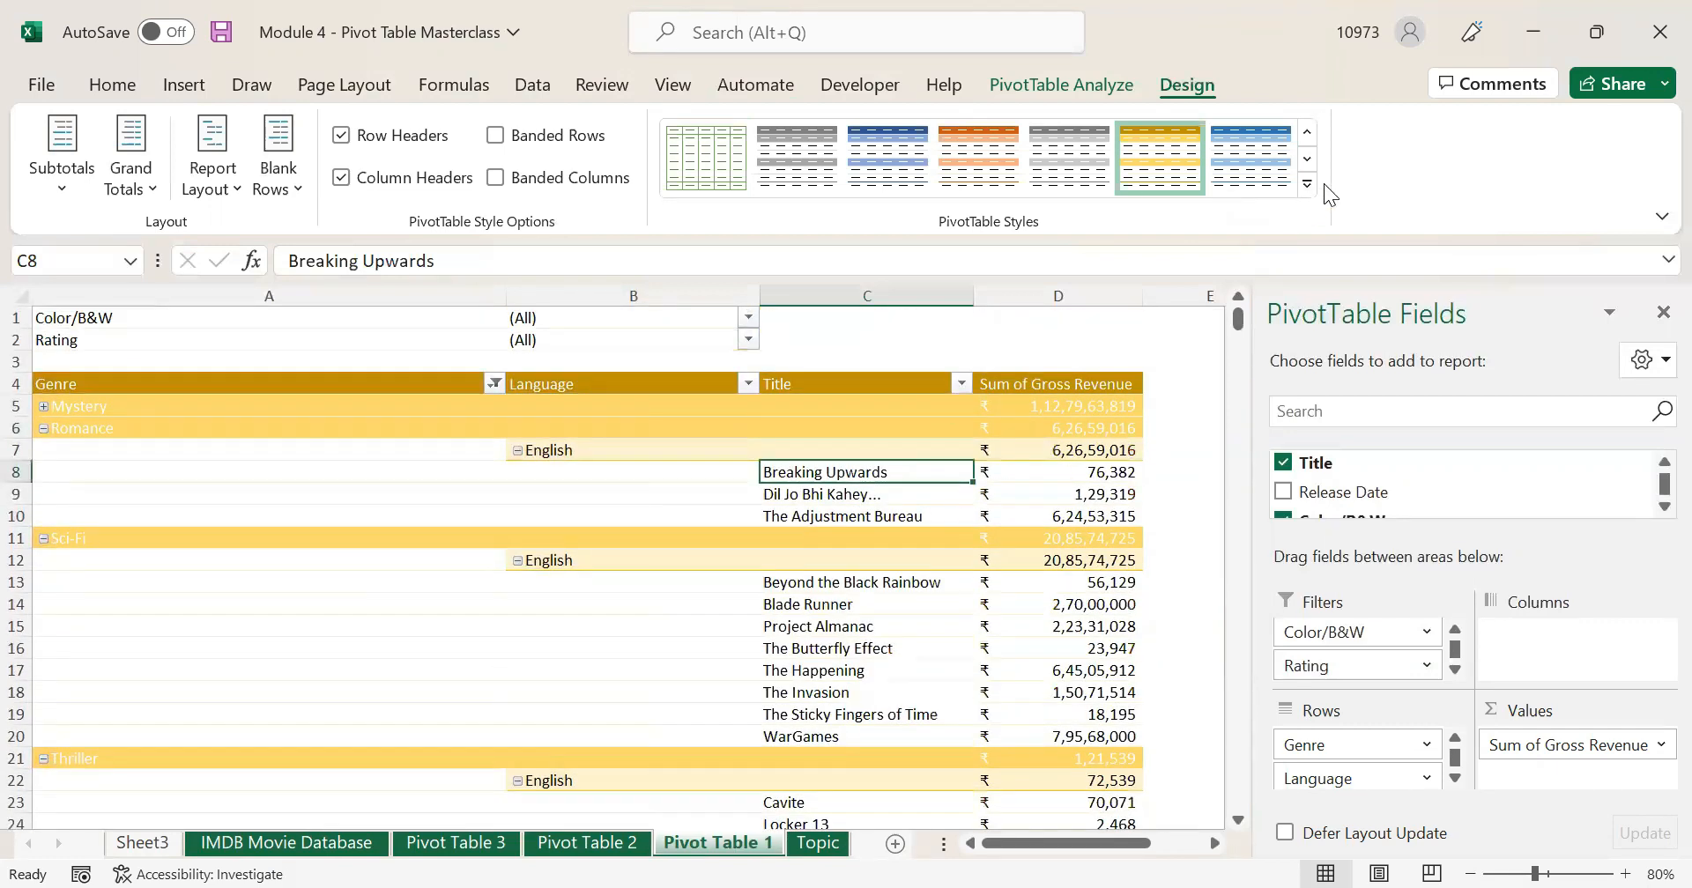
- Apply the gold style from the first row of the Dark group to the pivot table
click(1307, 184)
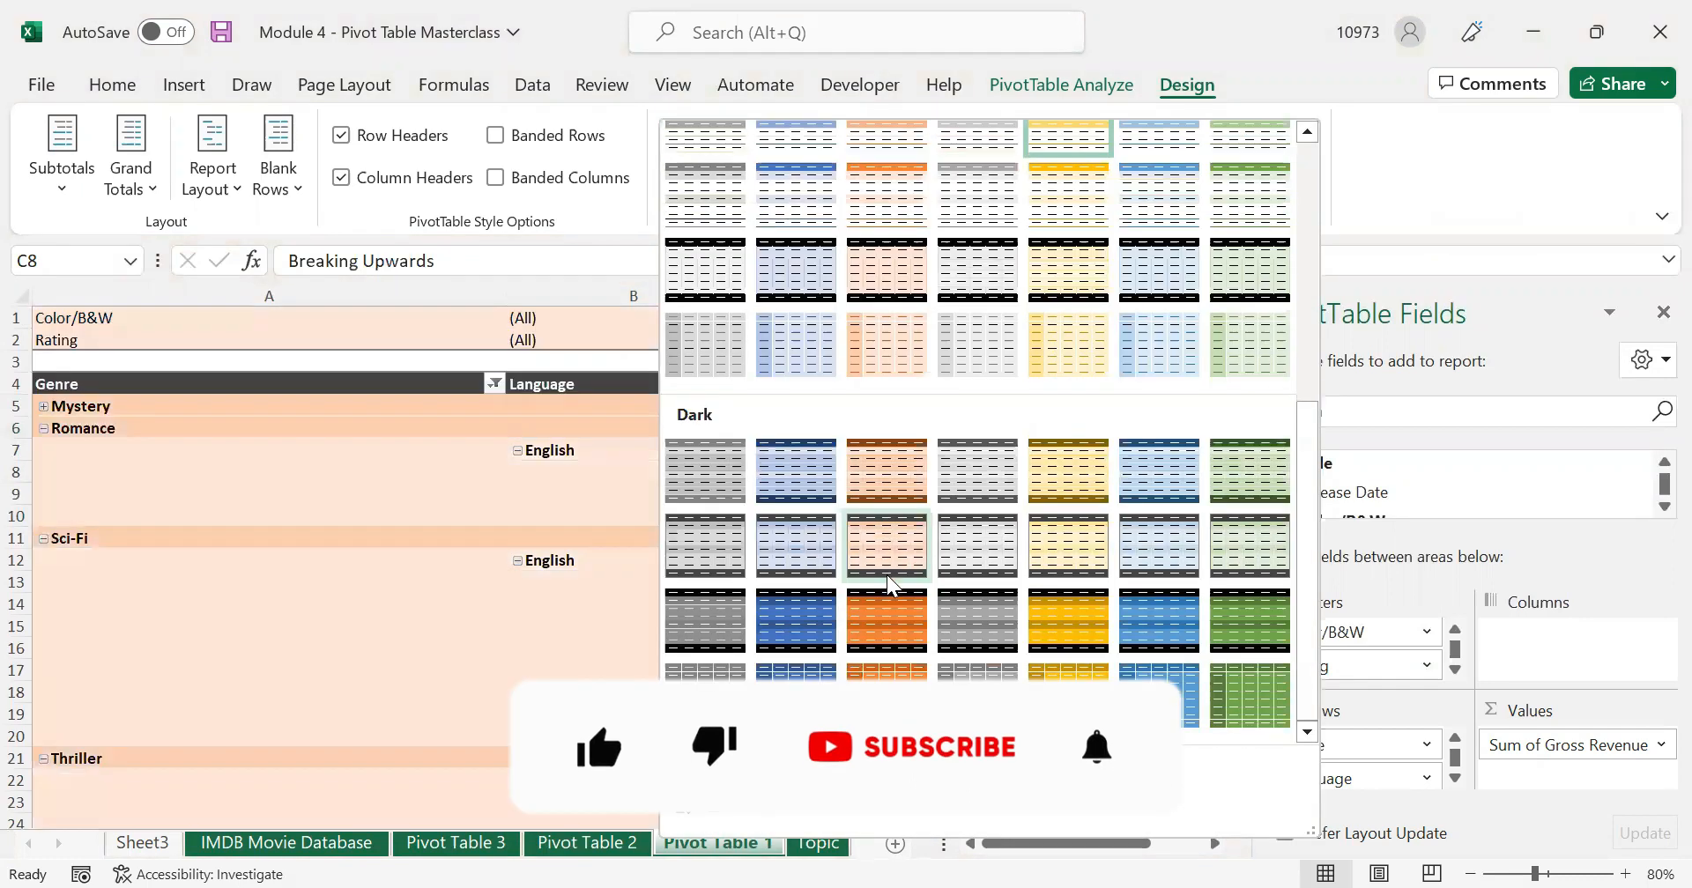
click(1077, 473)
click(1019, 490)
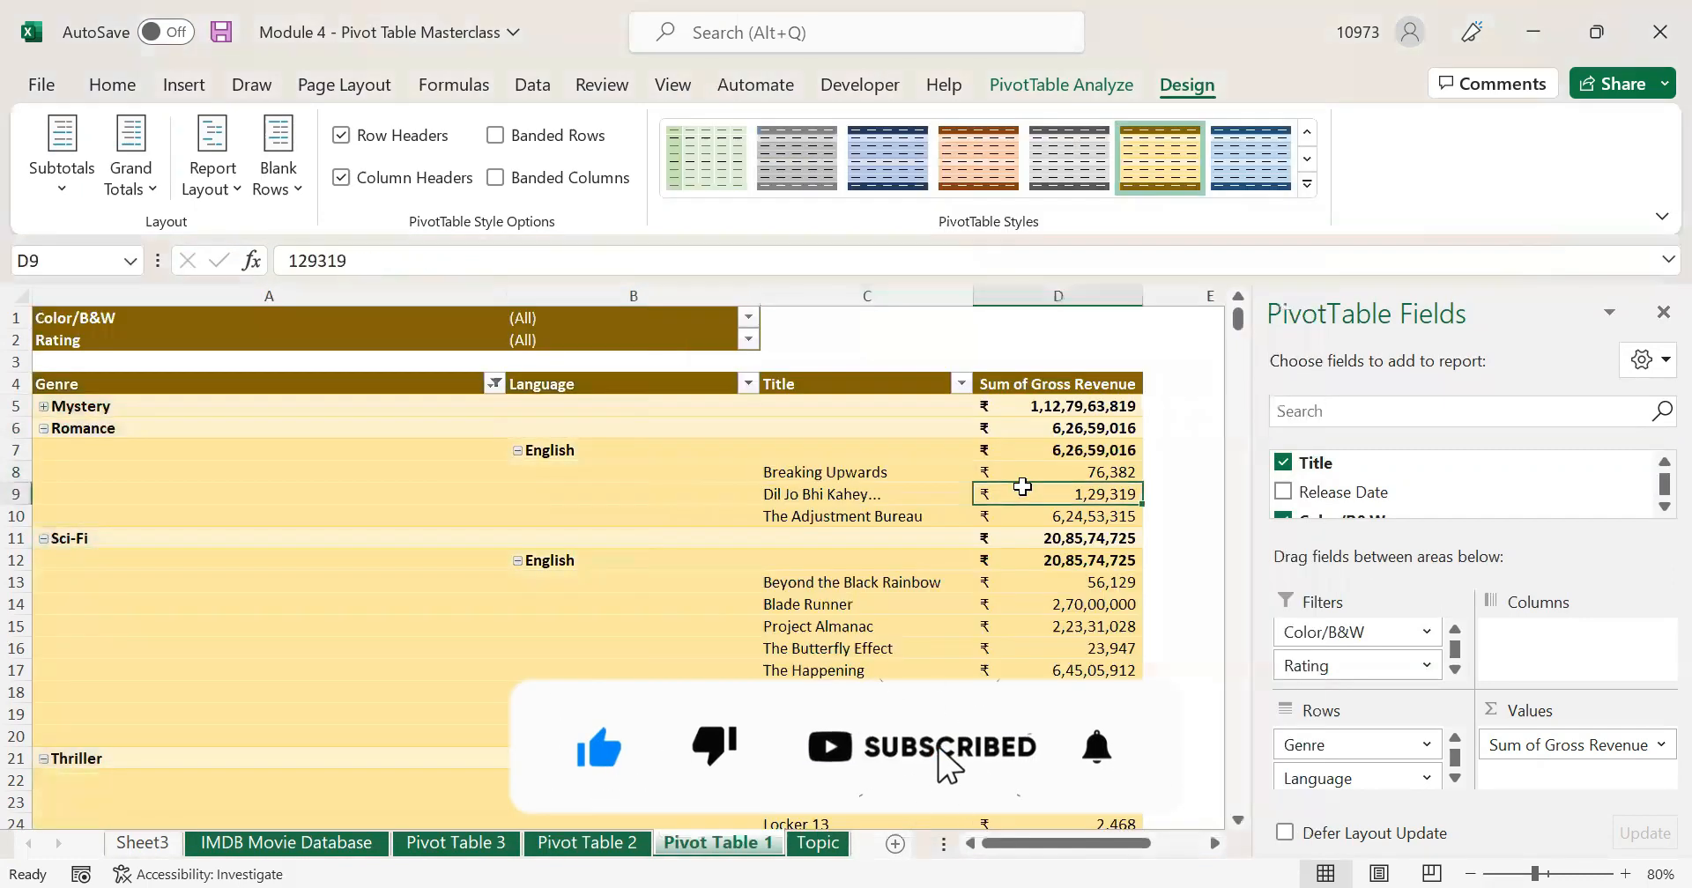
click(1307, 183)
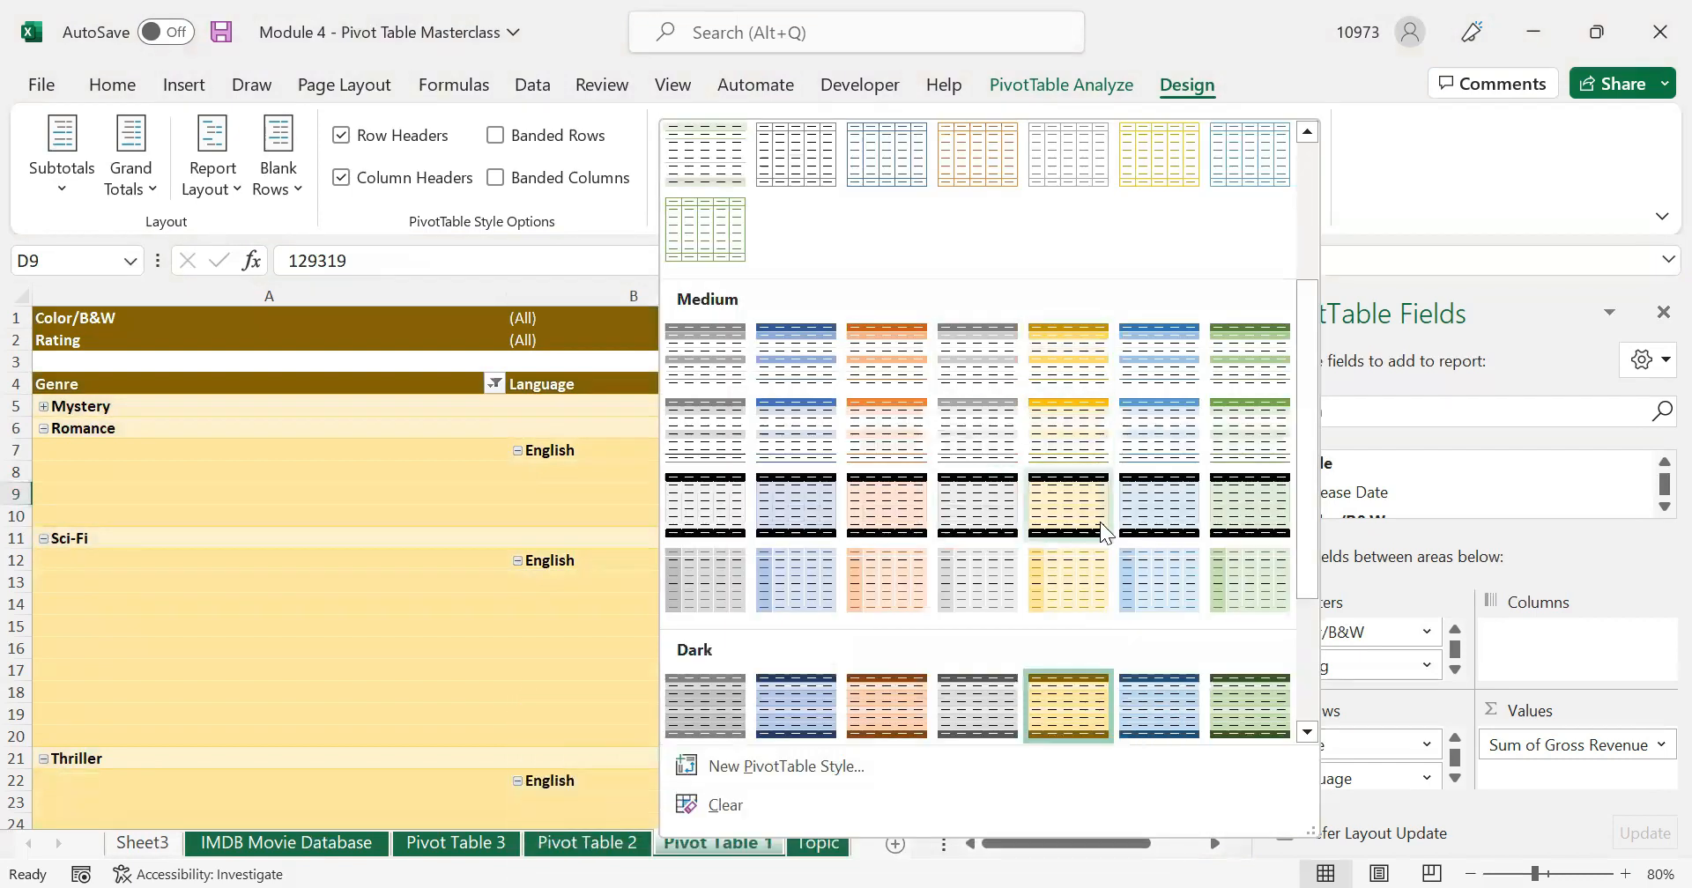
click(564, 577)
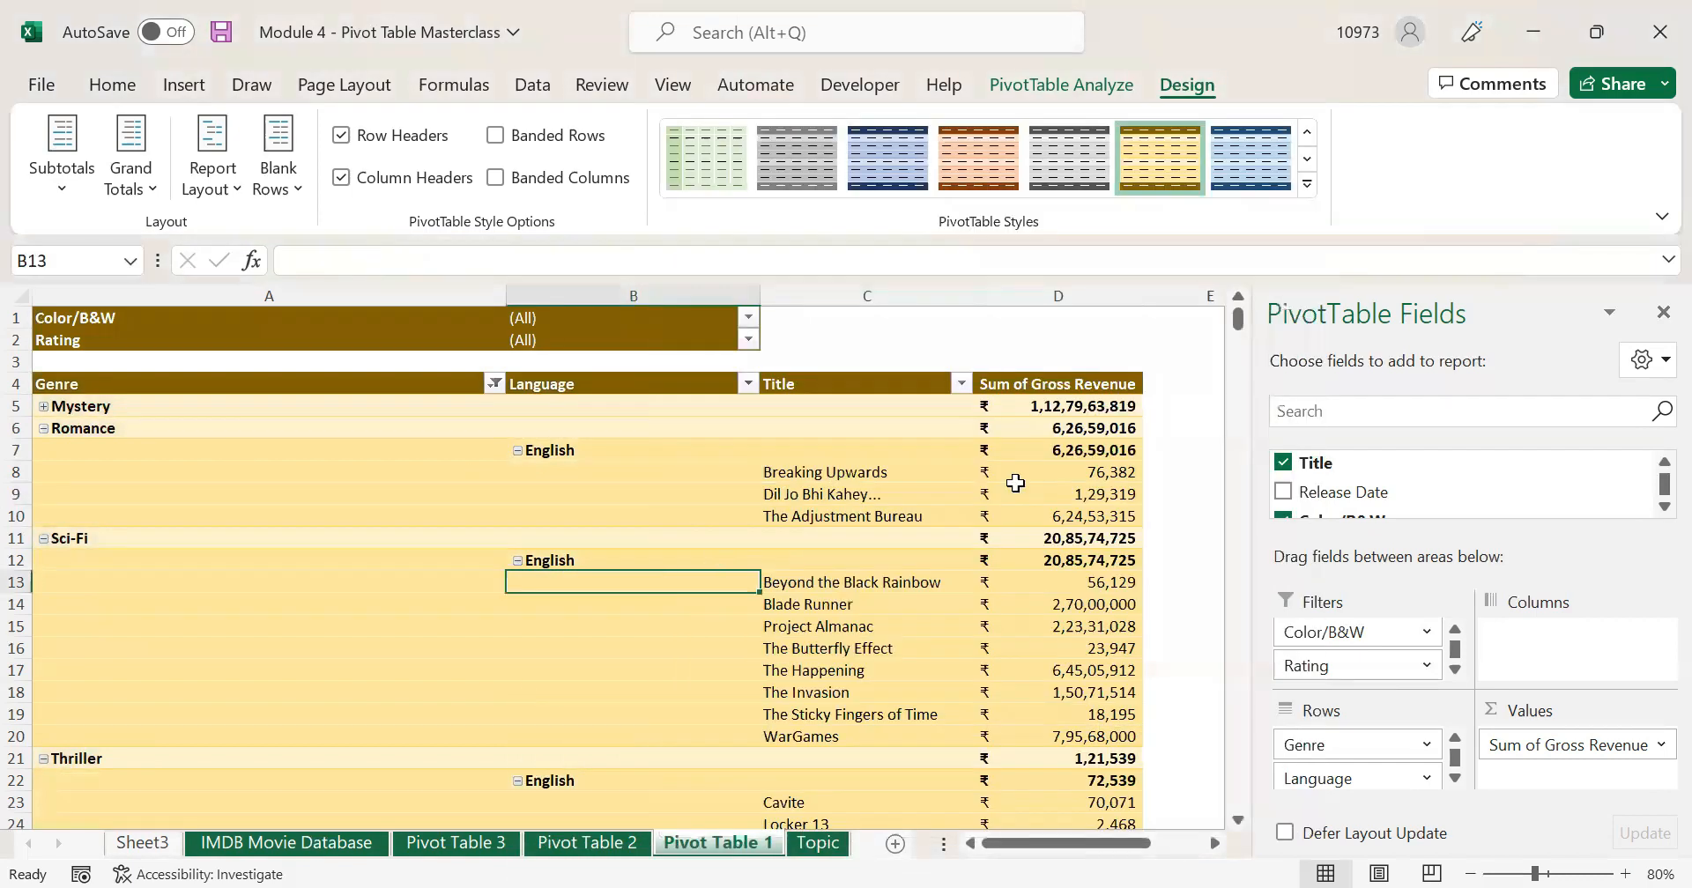
- Examine the table elements that a new custom PivotTable style can format, and leave without creating the style
click(1307, 184)
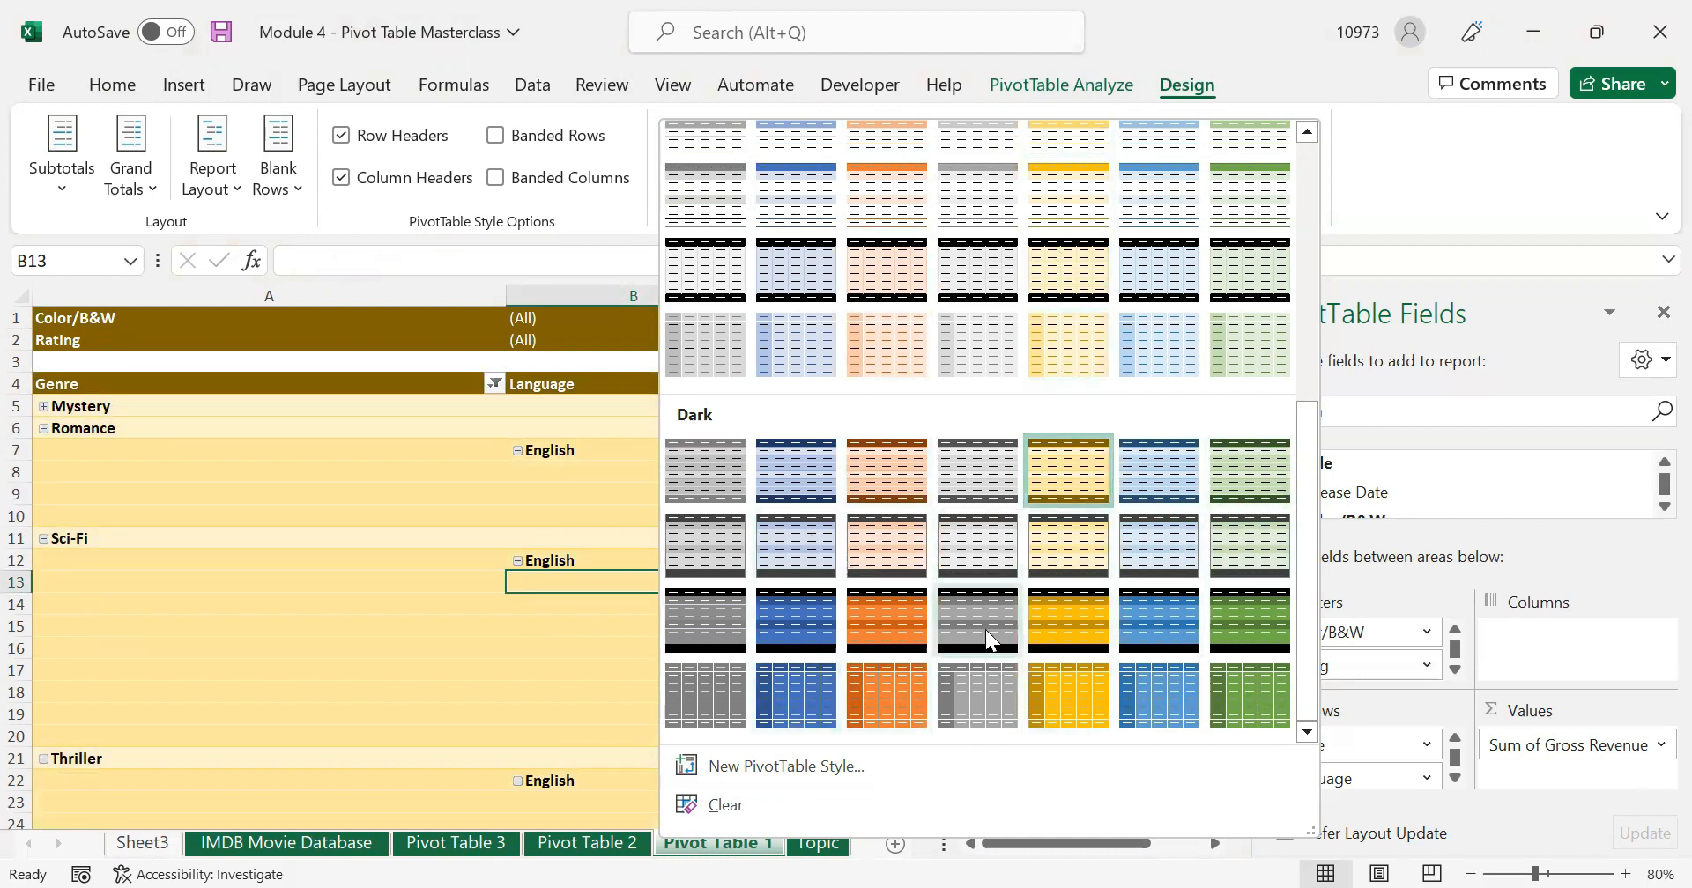
scroll(1015, 412, up, 5)
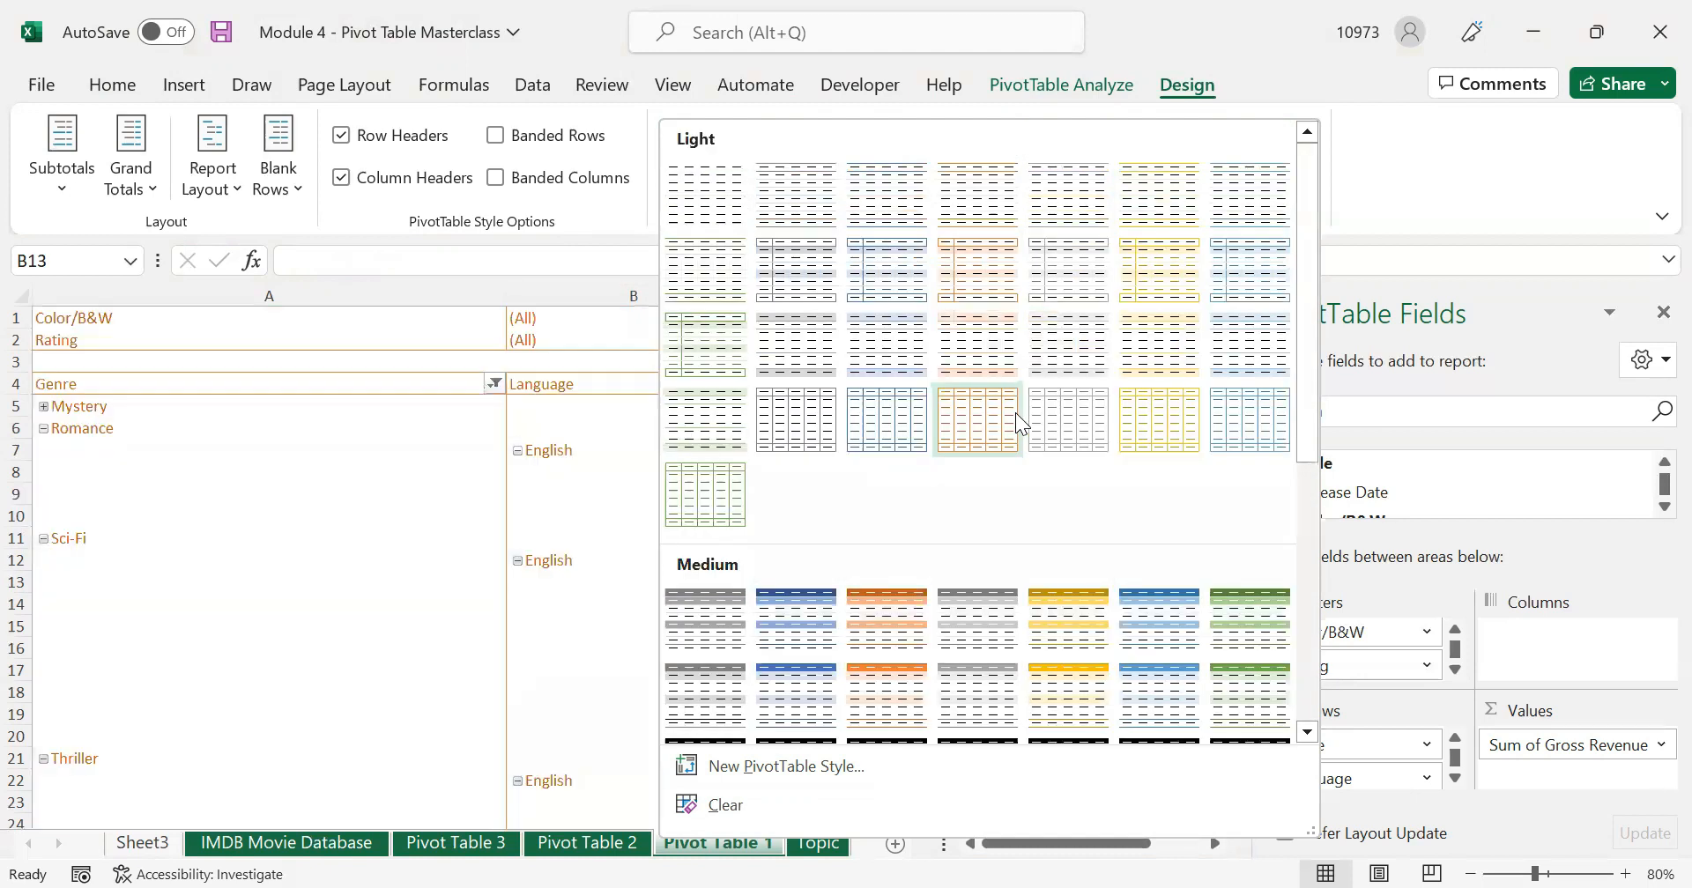
scroll(982, 604, down, 5)
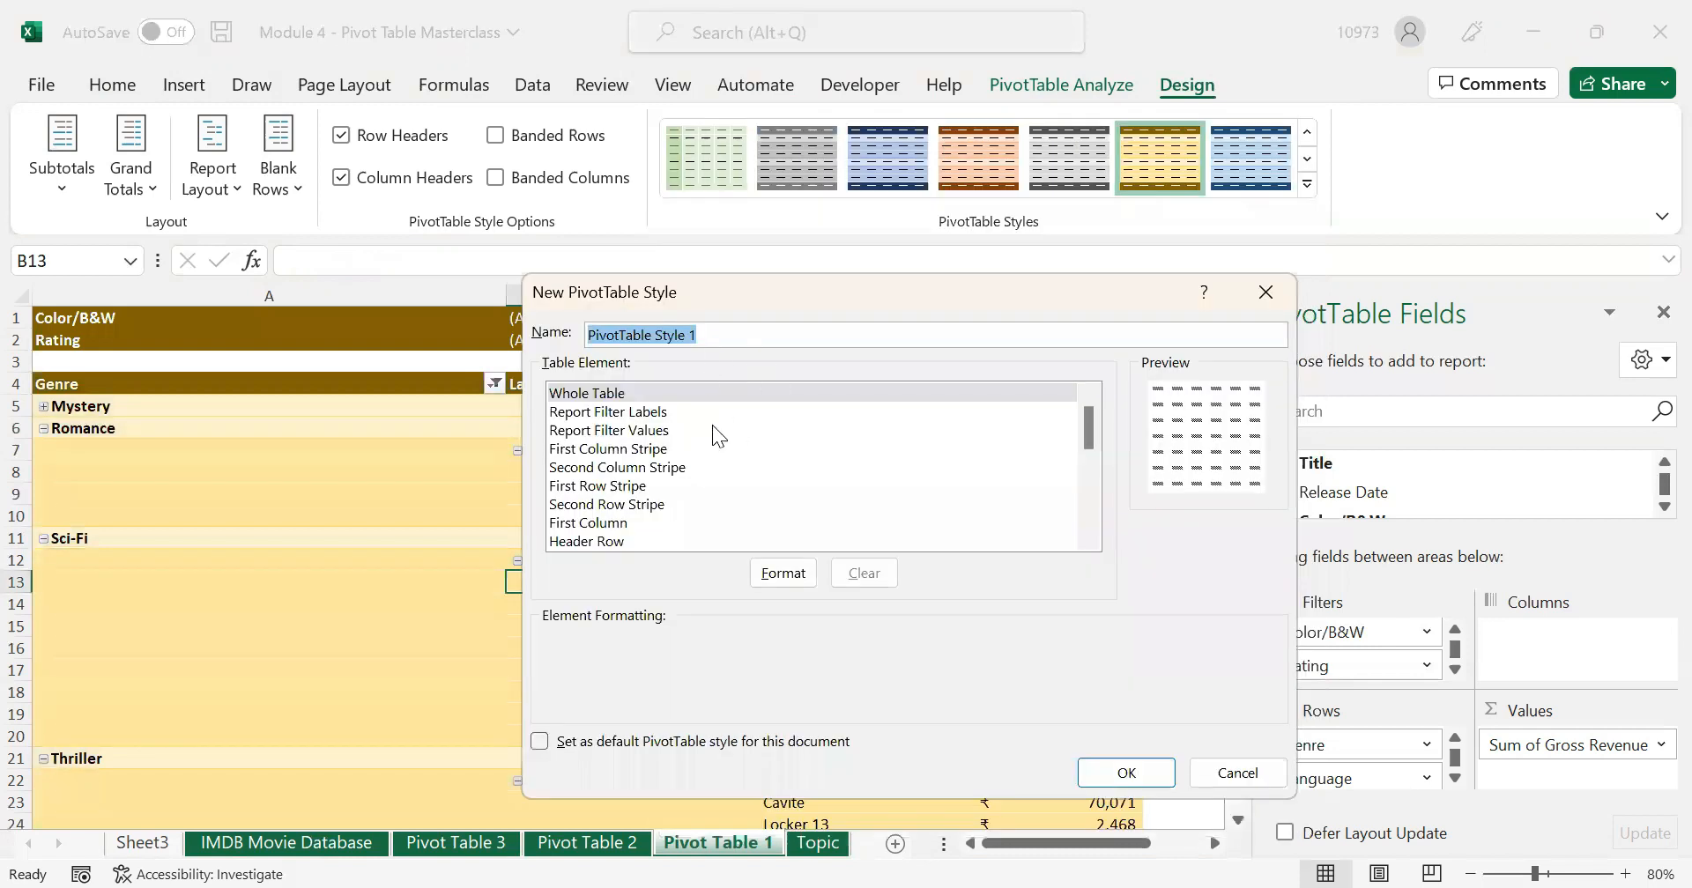
click(693, 412)
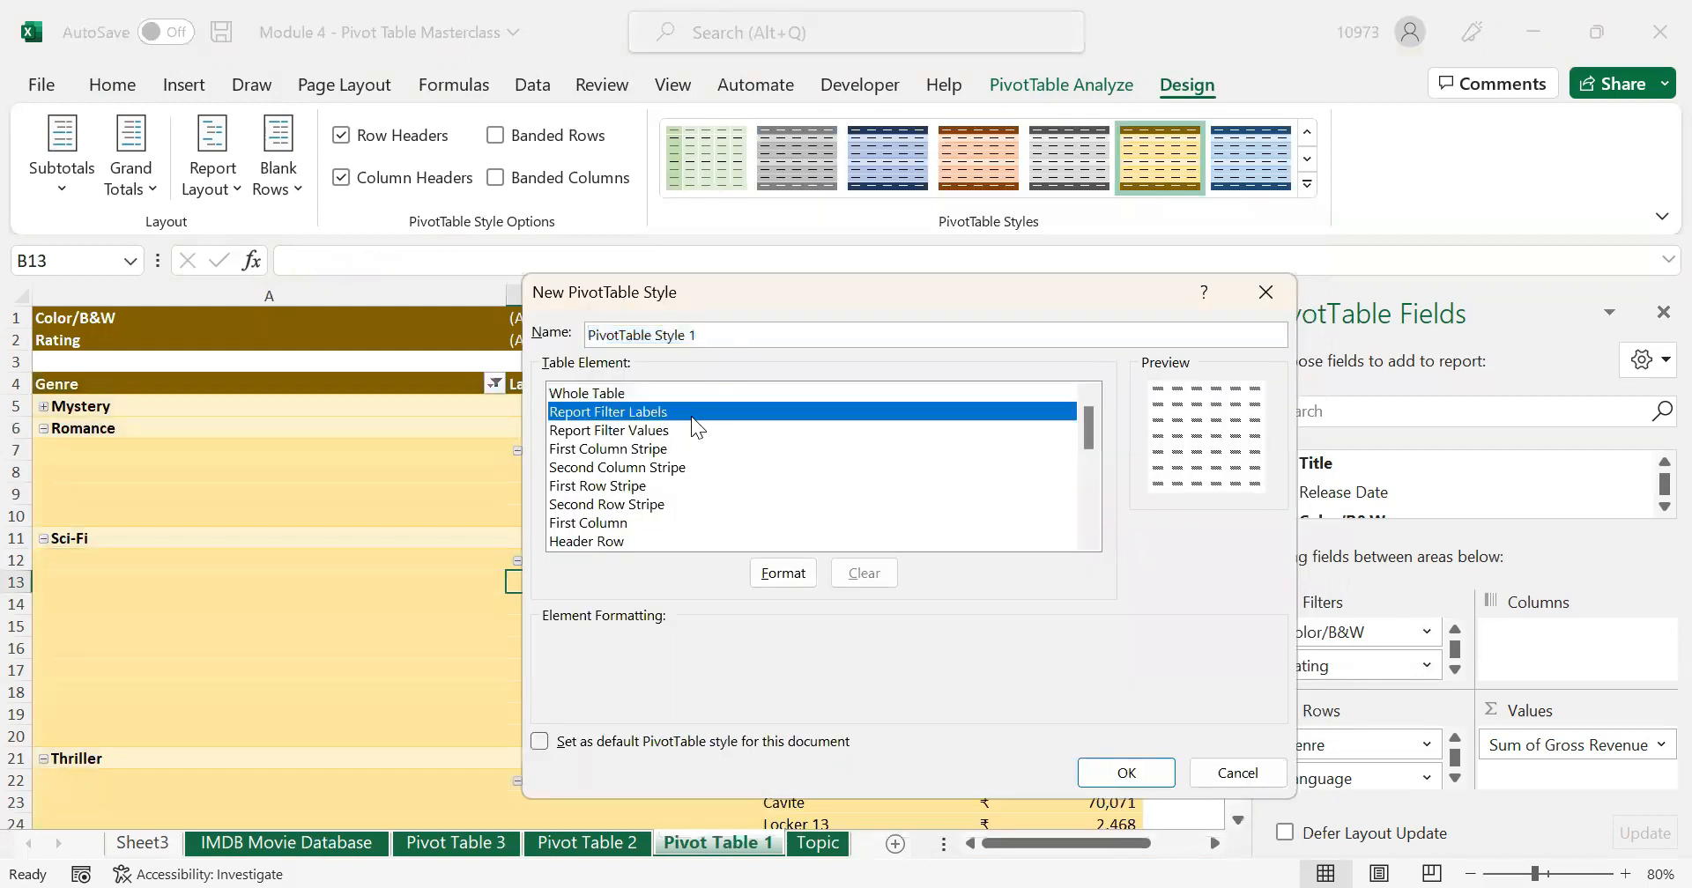
click(634, 432)
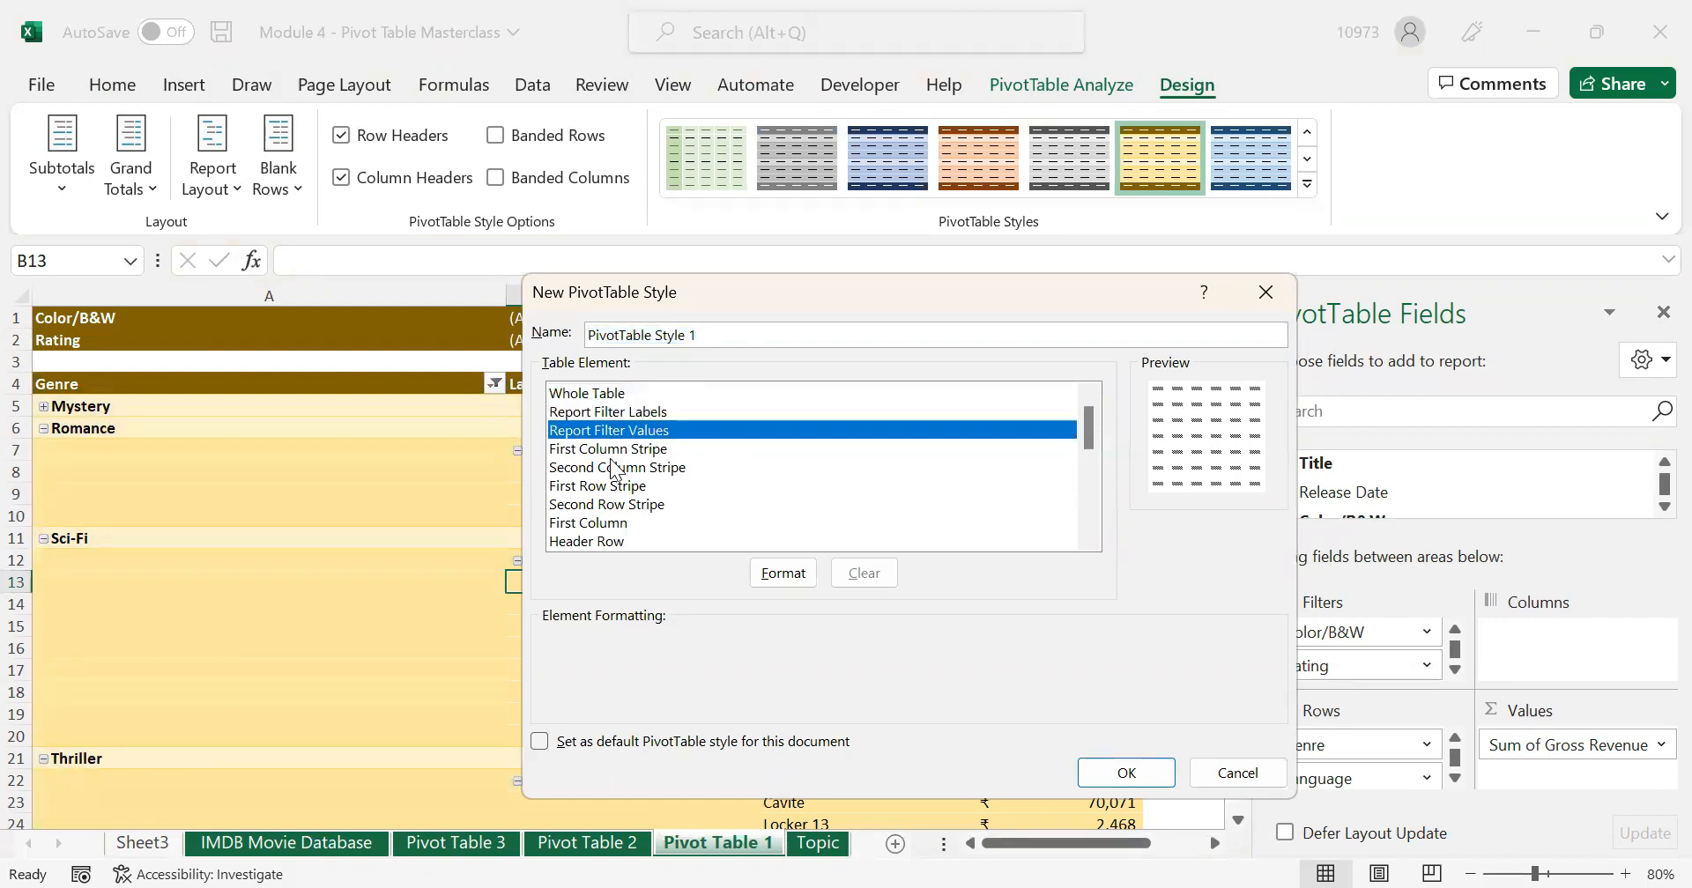
click(614, 467)
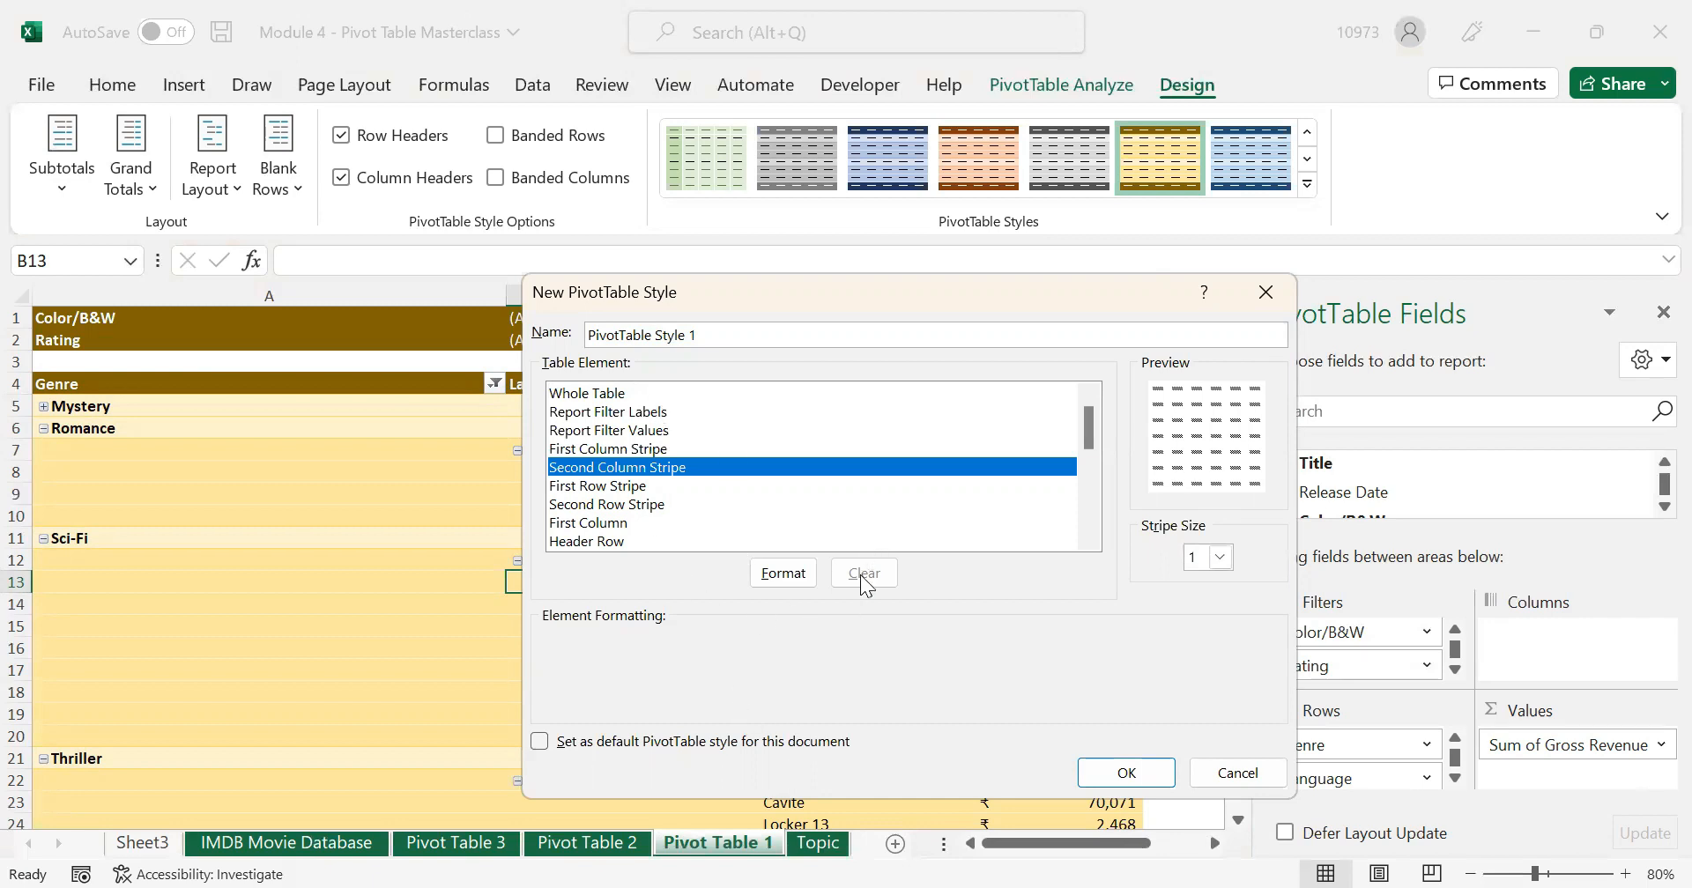
click(686, 395)
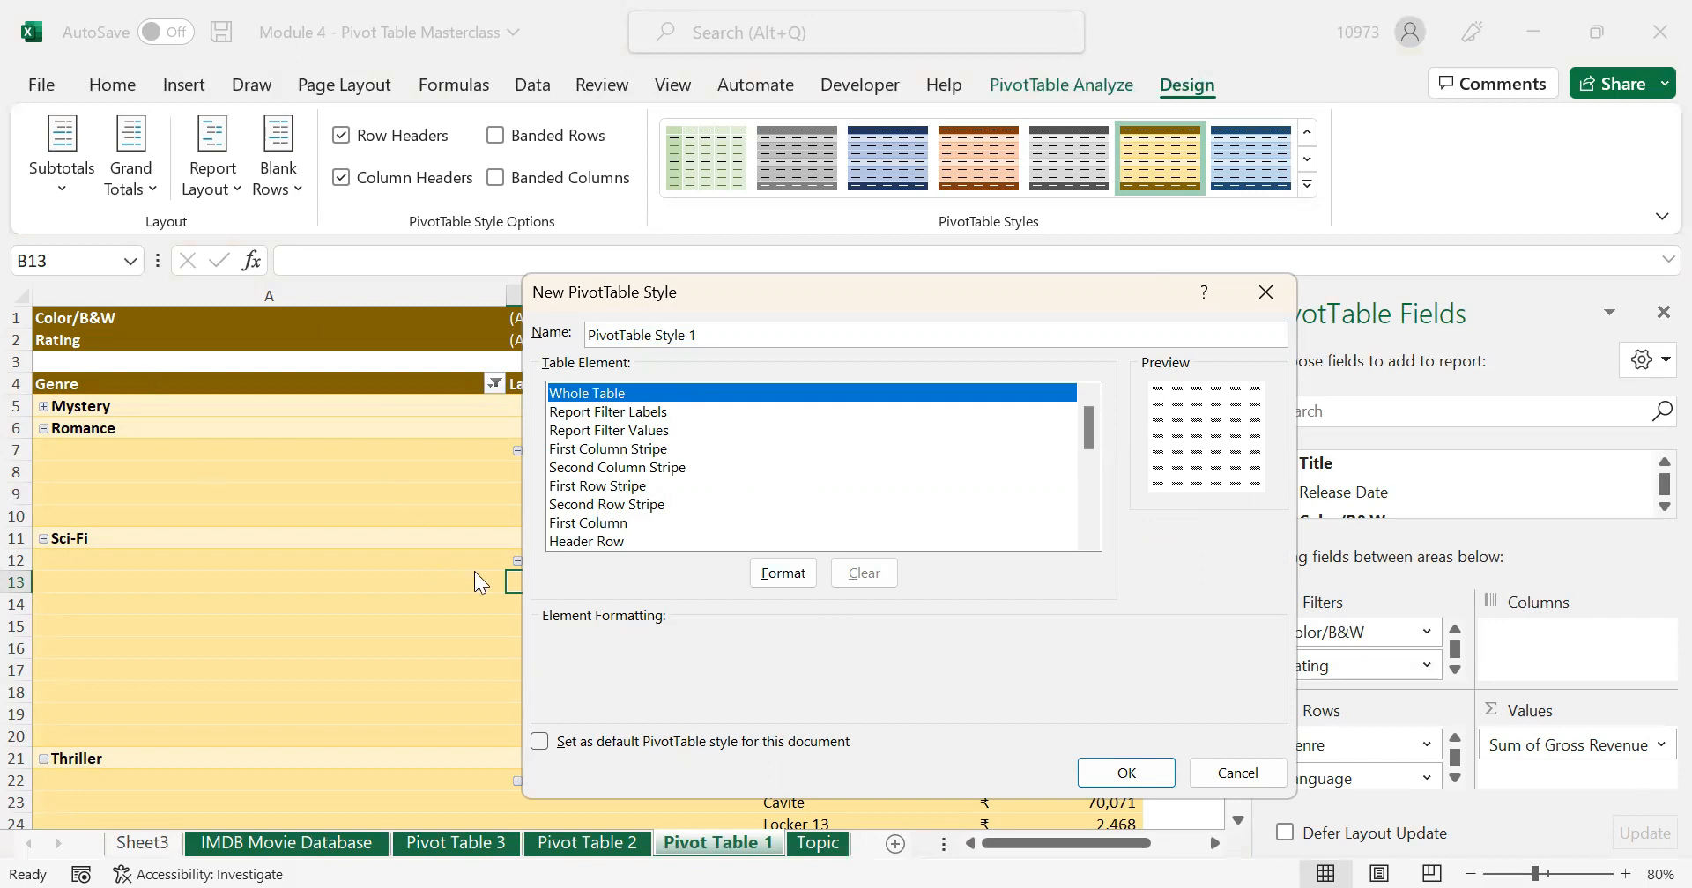
click(1205, 777)
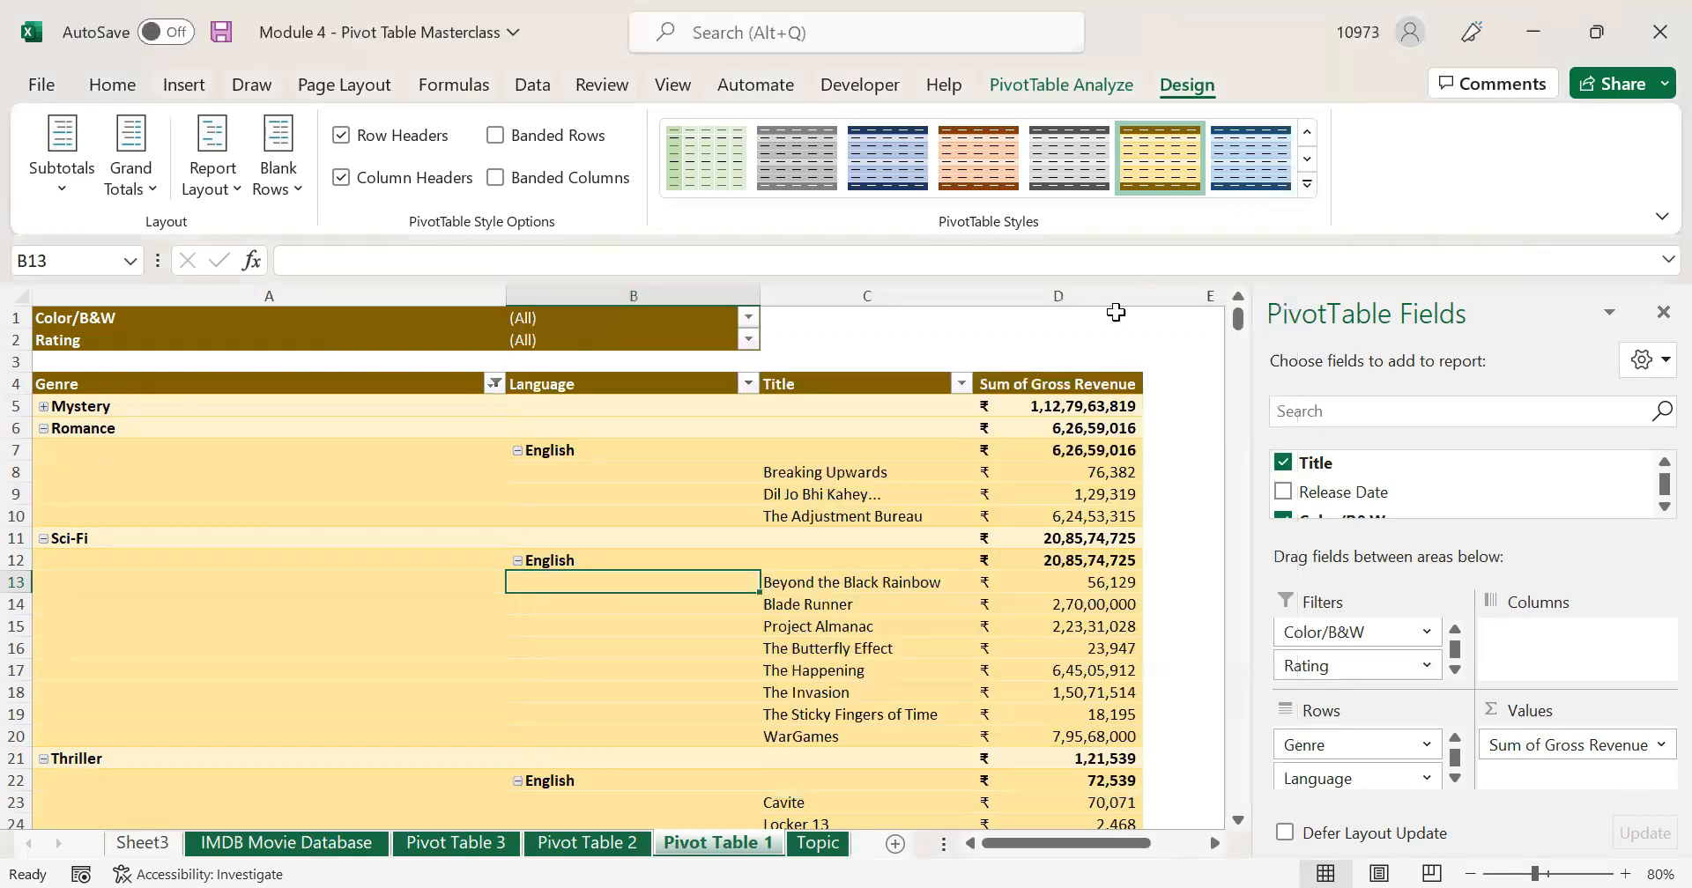
- Clear the pivot table's style and reapply the gold style from the first row of the Dark group
click(851, 494)
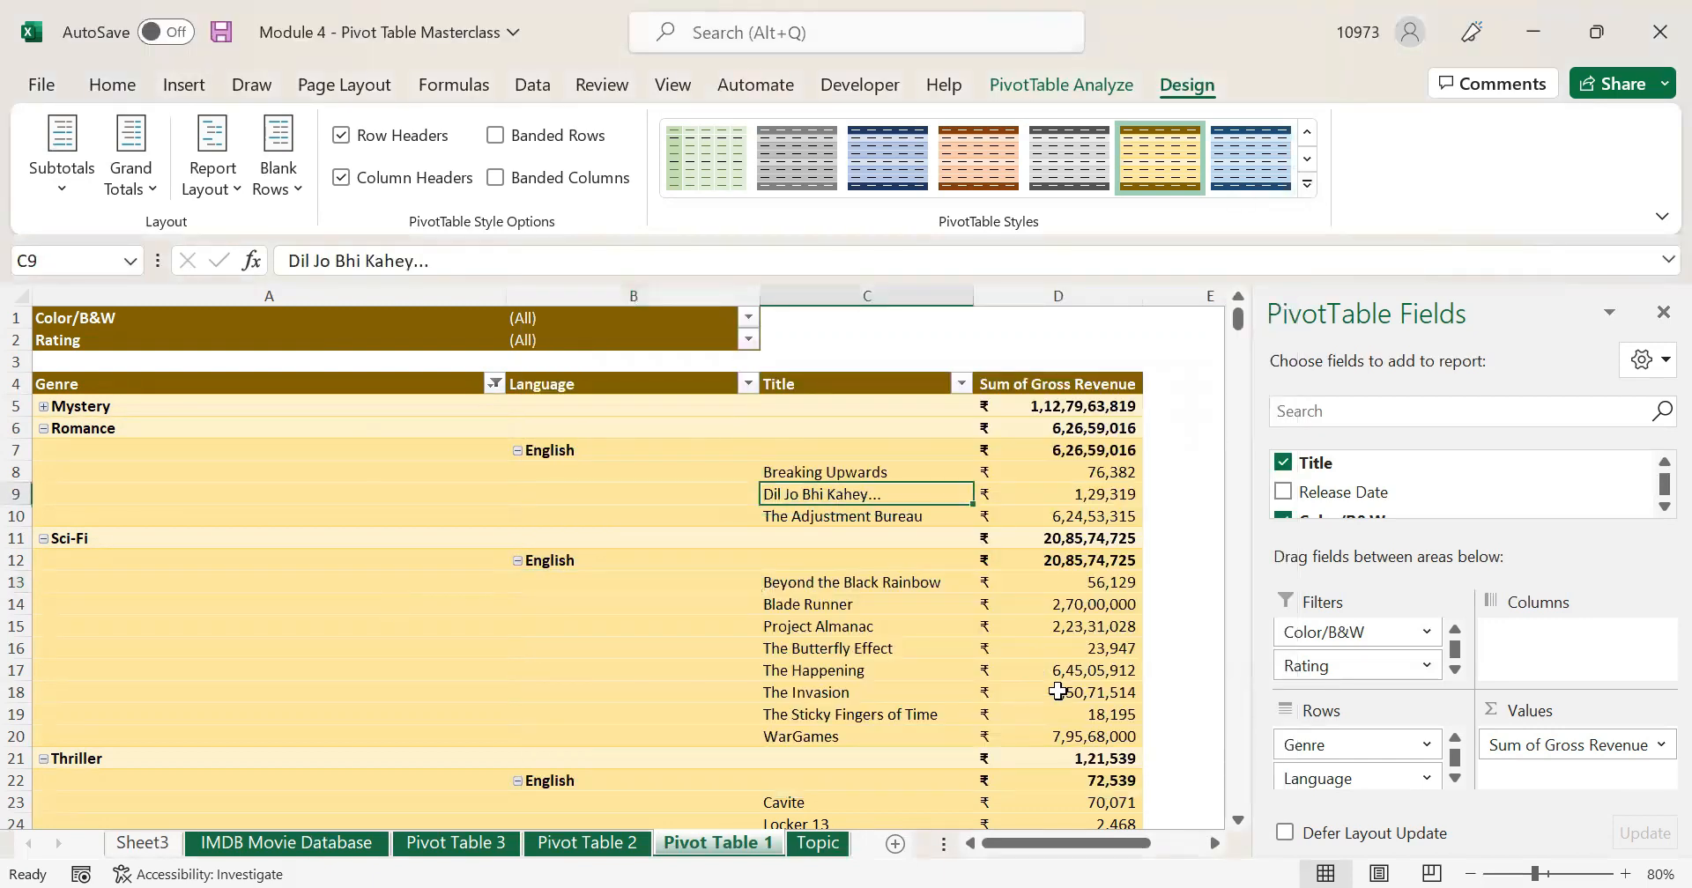
click(1311, 183)
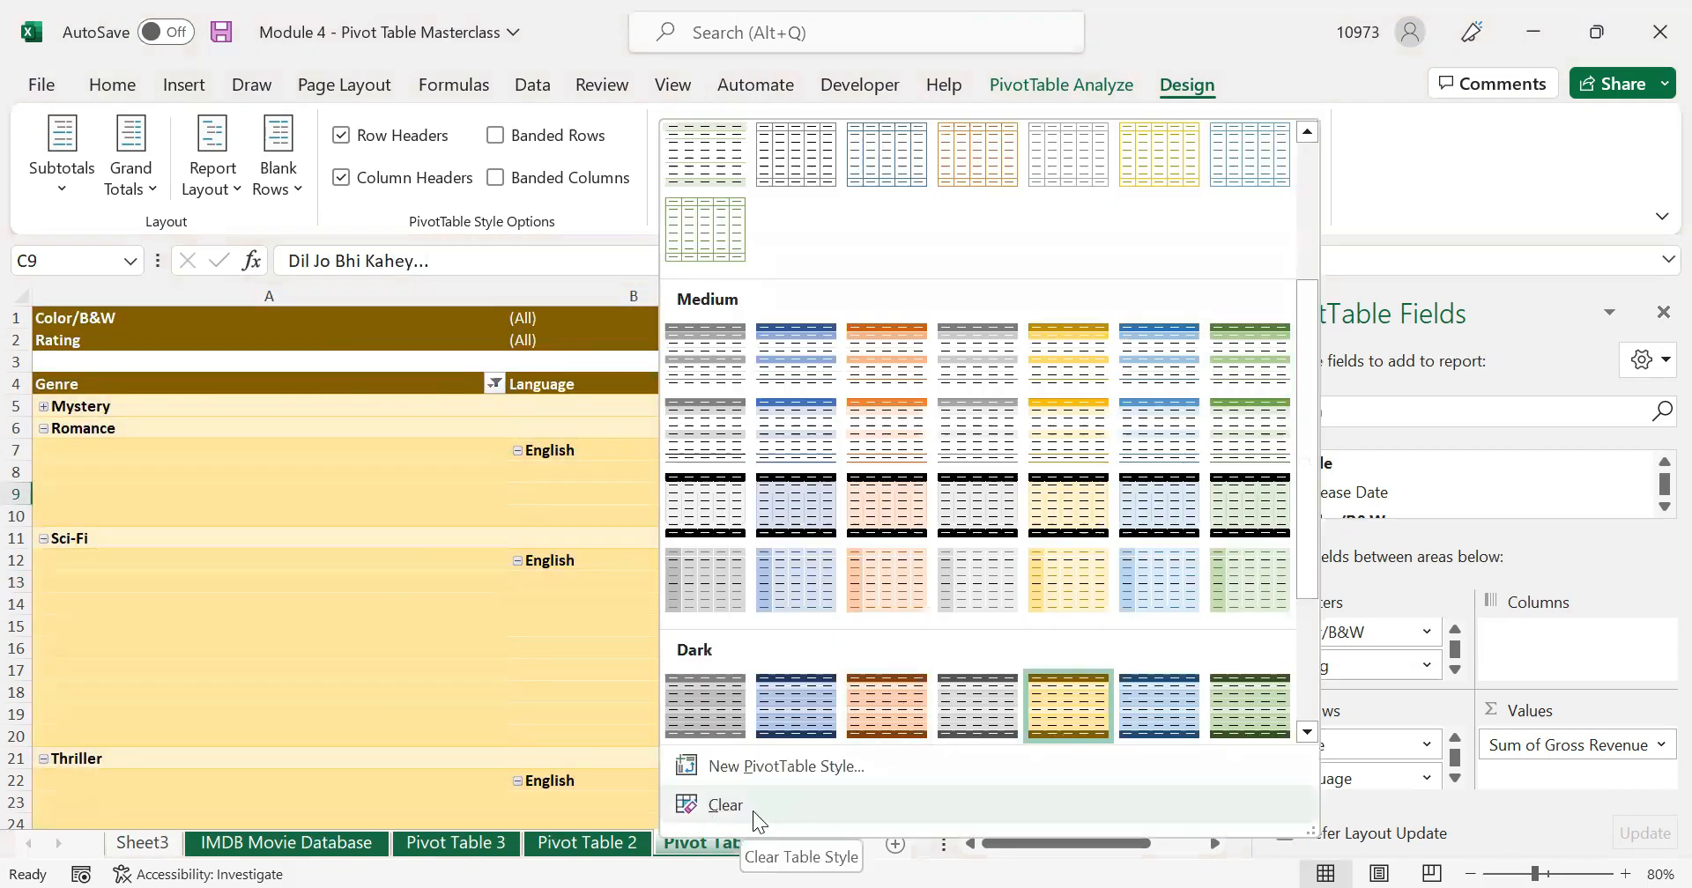
click(753, 809)
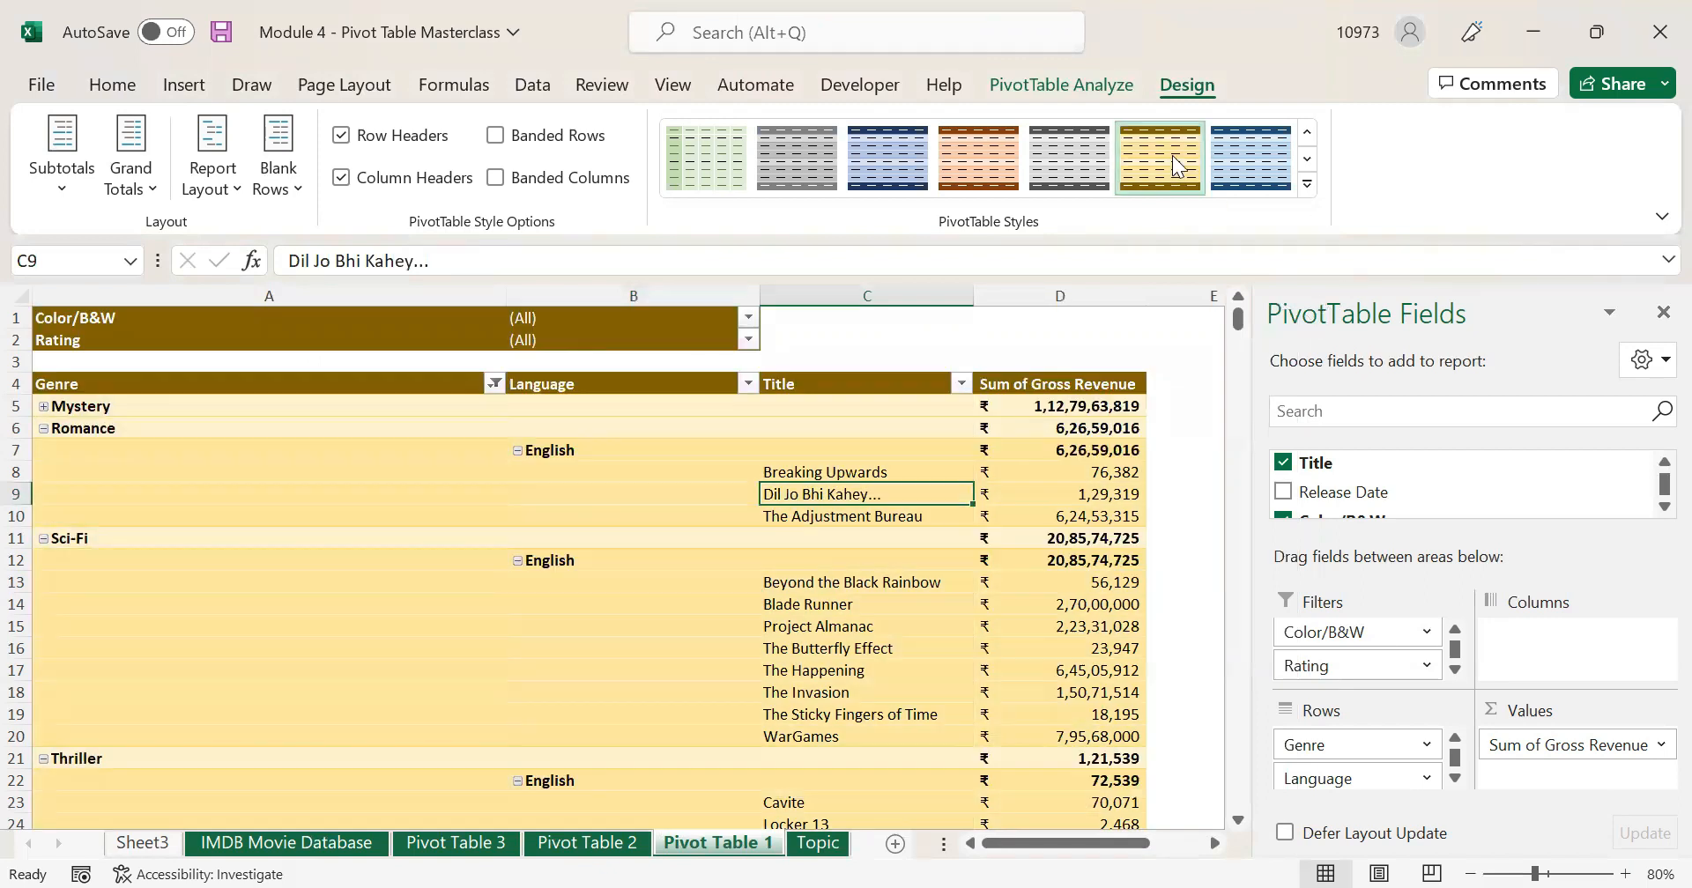
click(1171, 155)
click(695, 491)
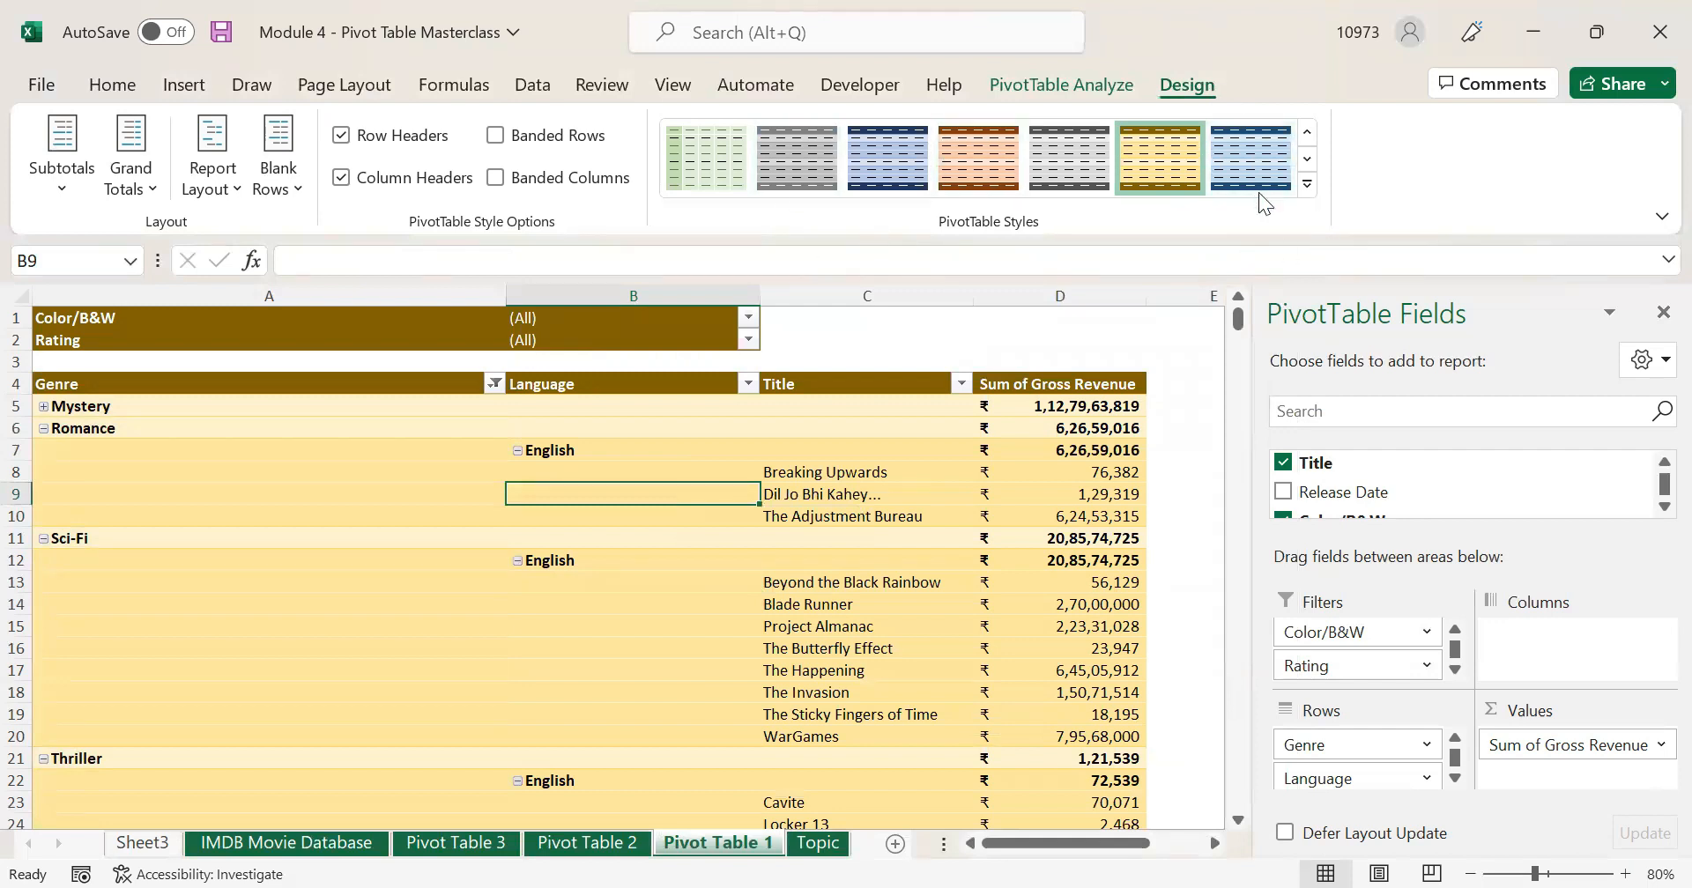
click(837, 496)
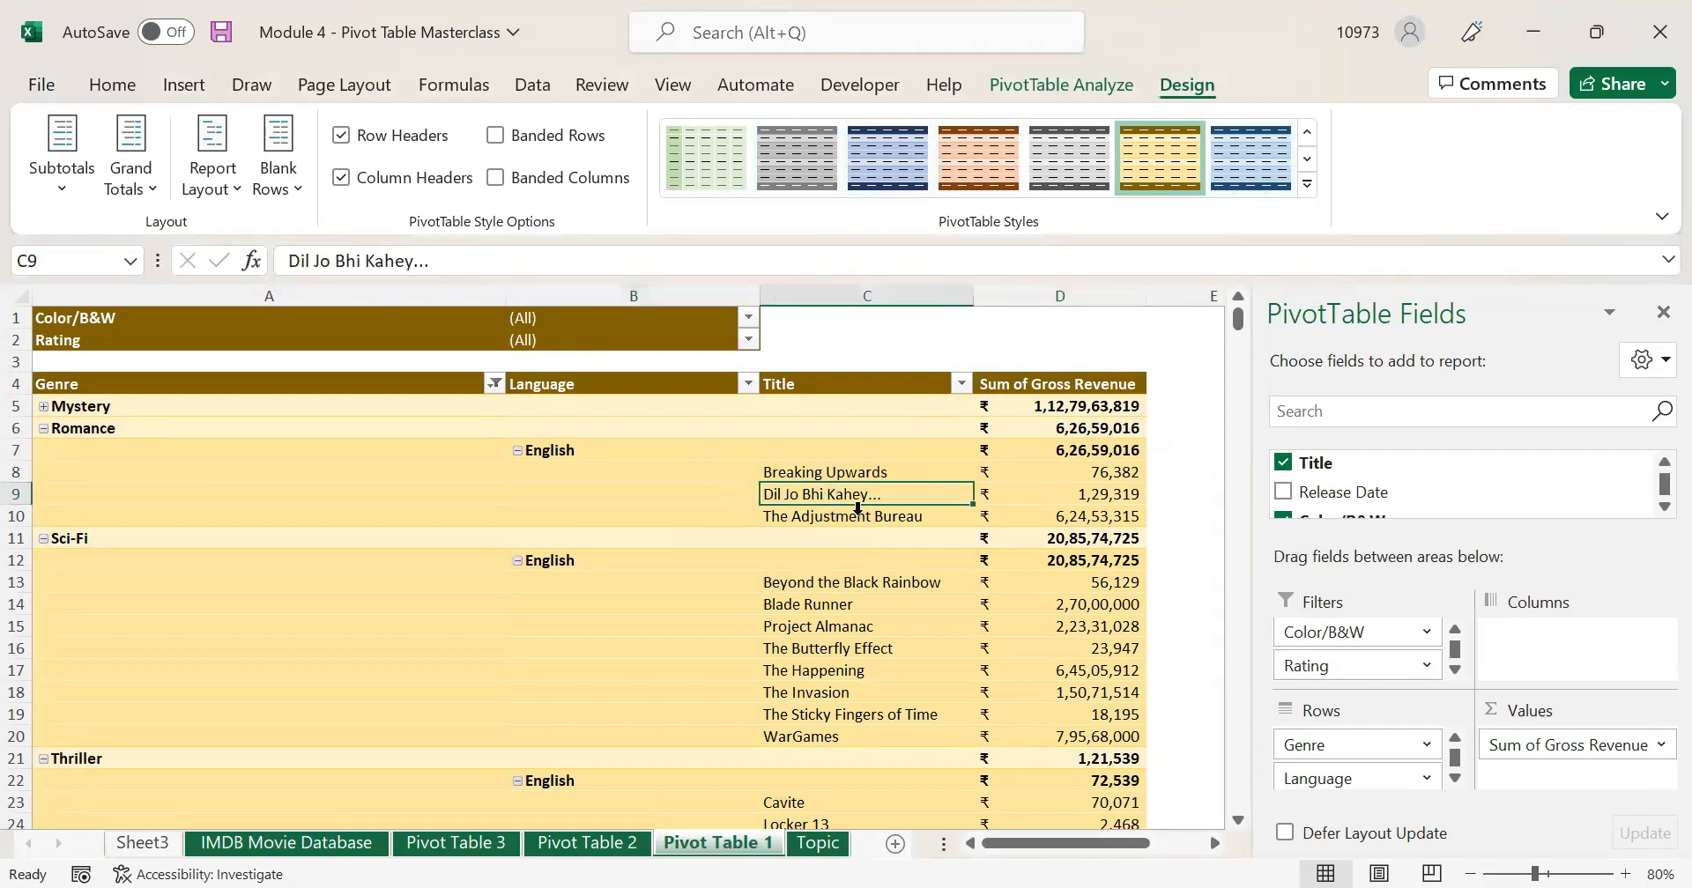
- Check the upcoming topic on the Topic sheet, view the Pivot Table 2 report, and return to Pivot Table 1
click(820, 843)
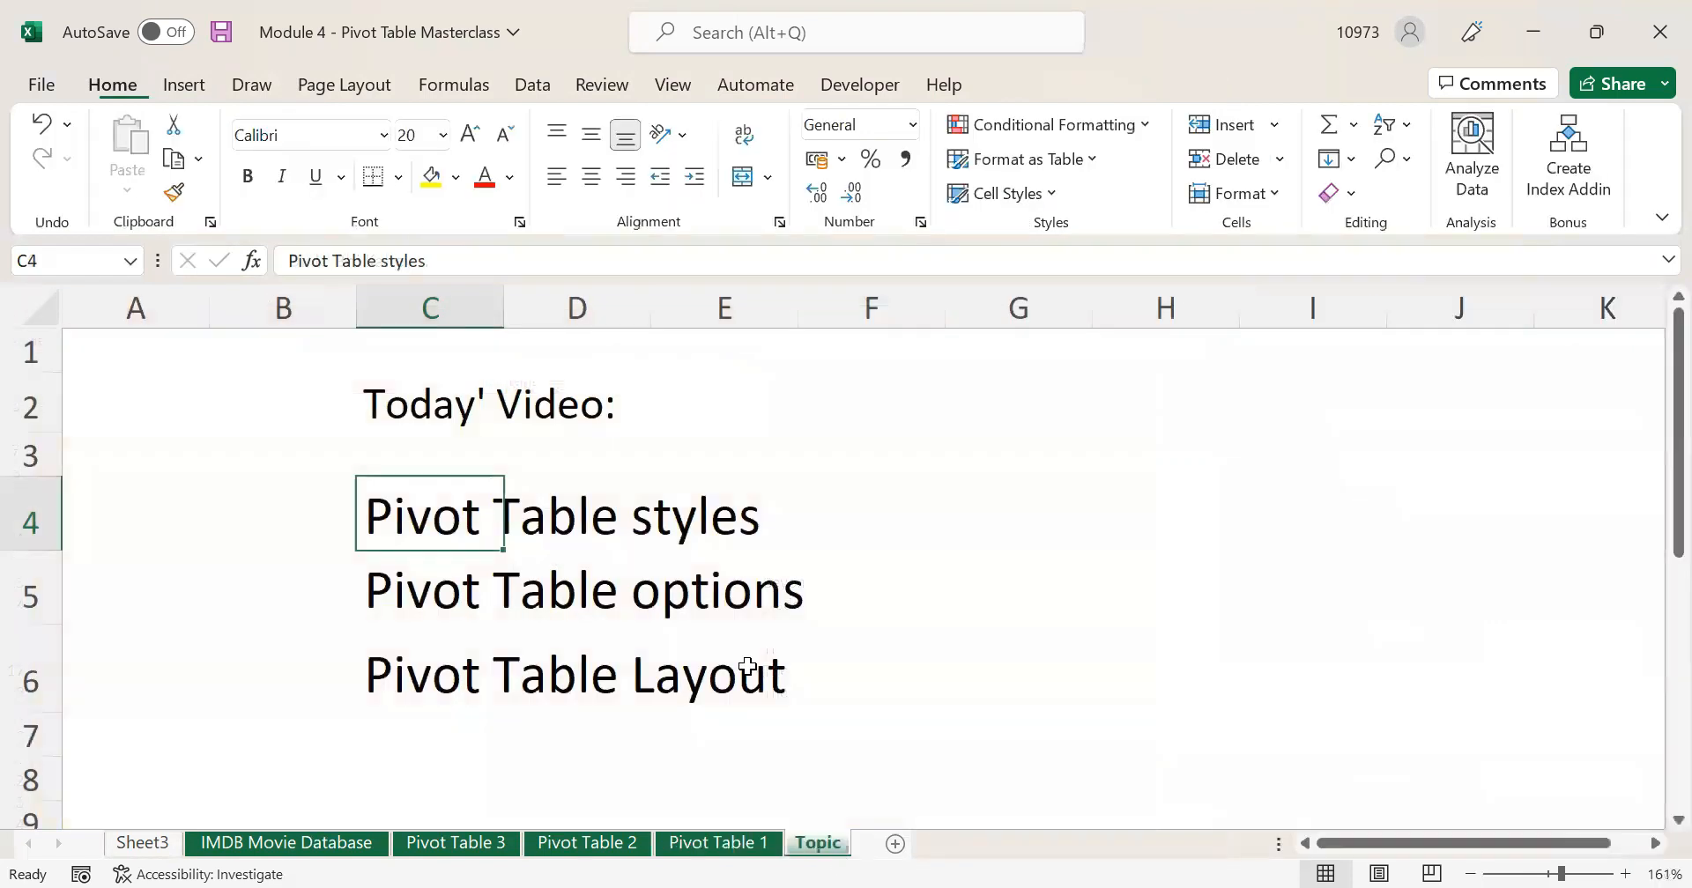
click(436, 592)
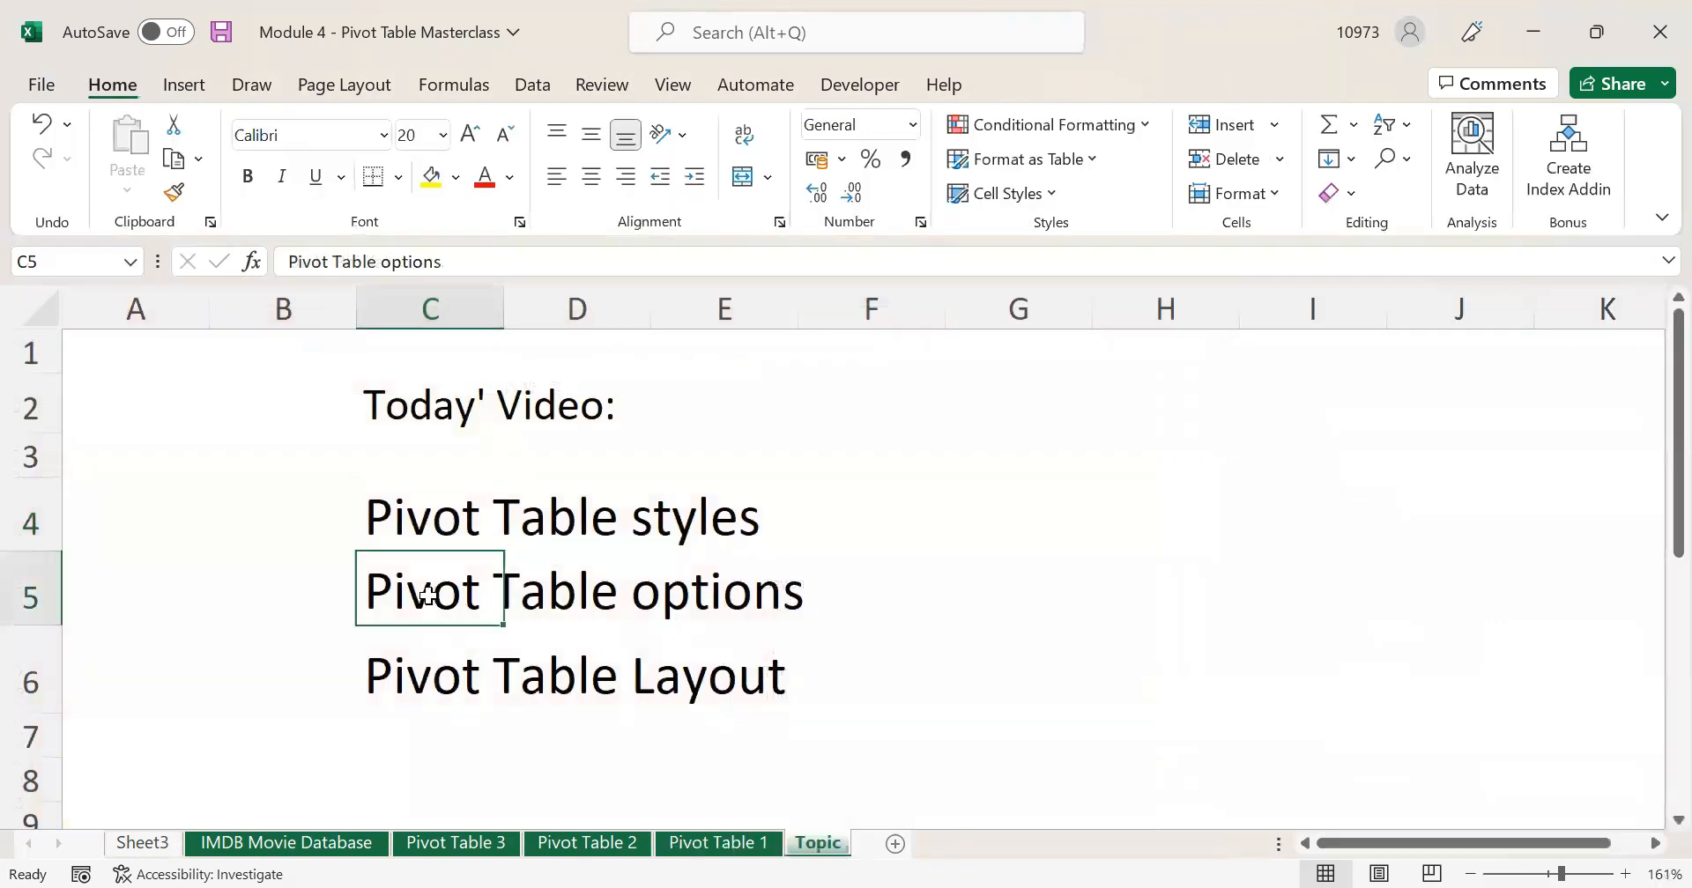
click(747, 843)
click(605, 844)
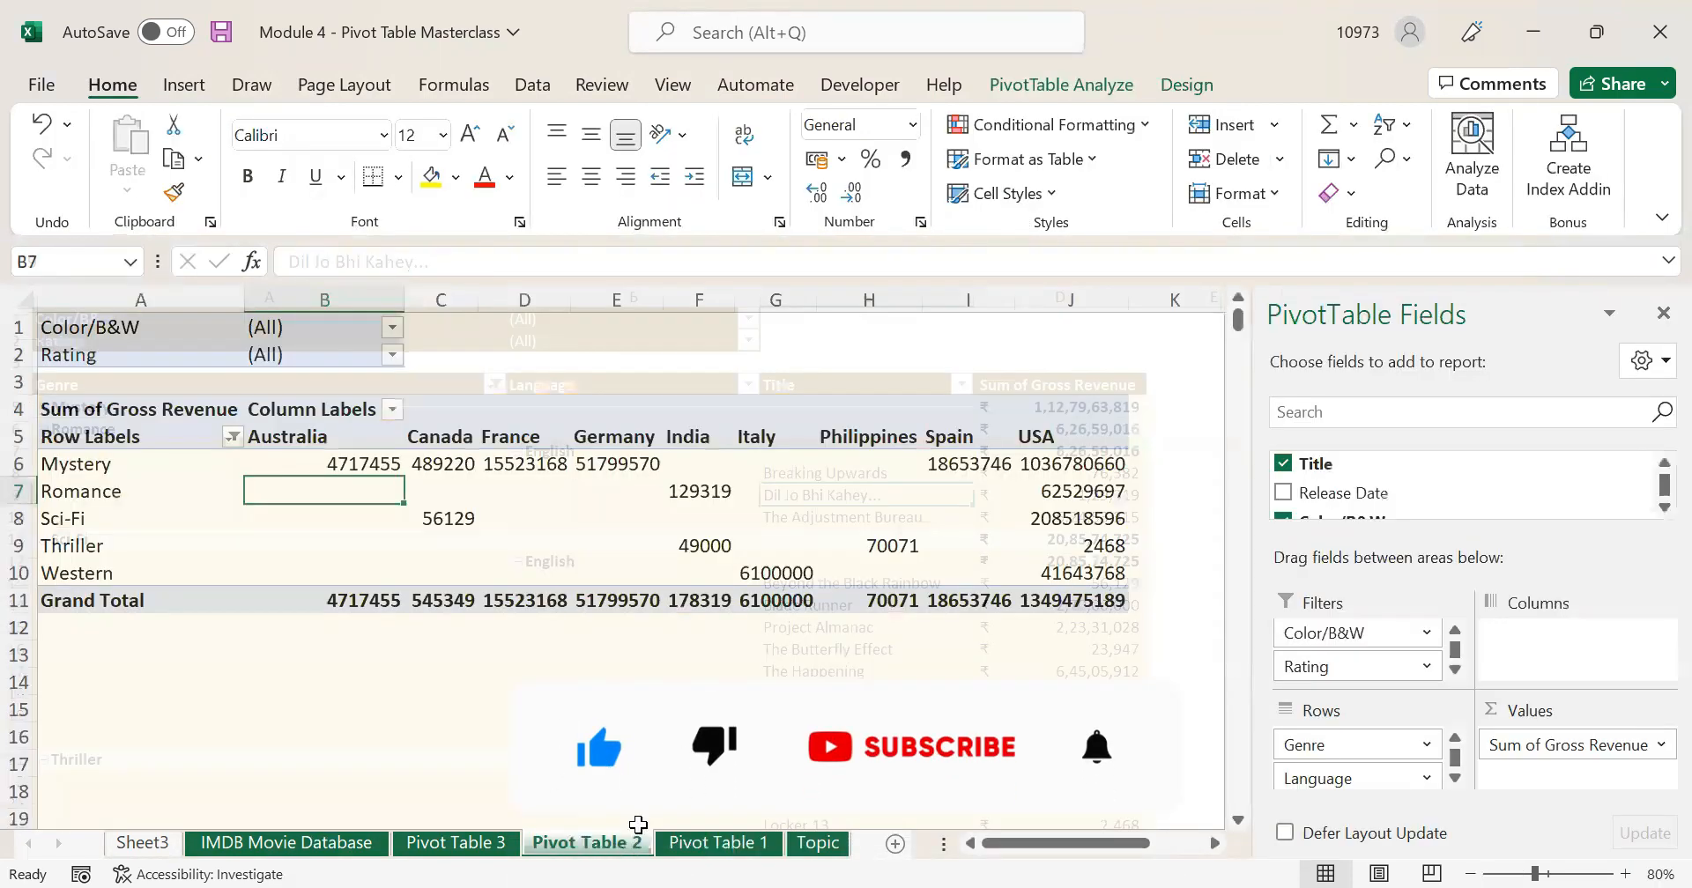
click(1193, 88)
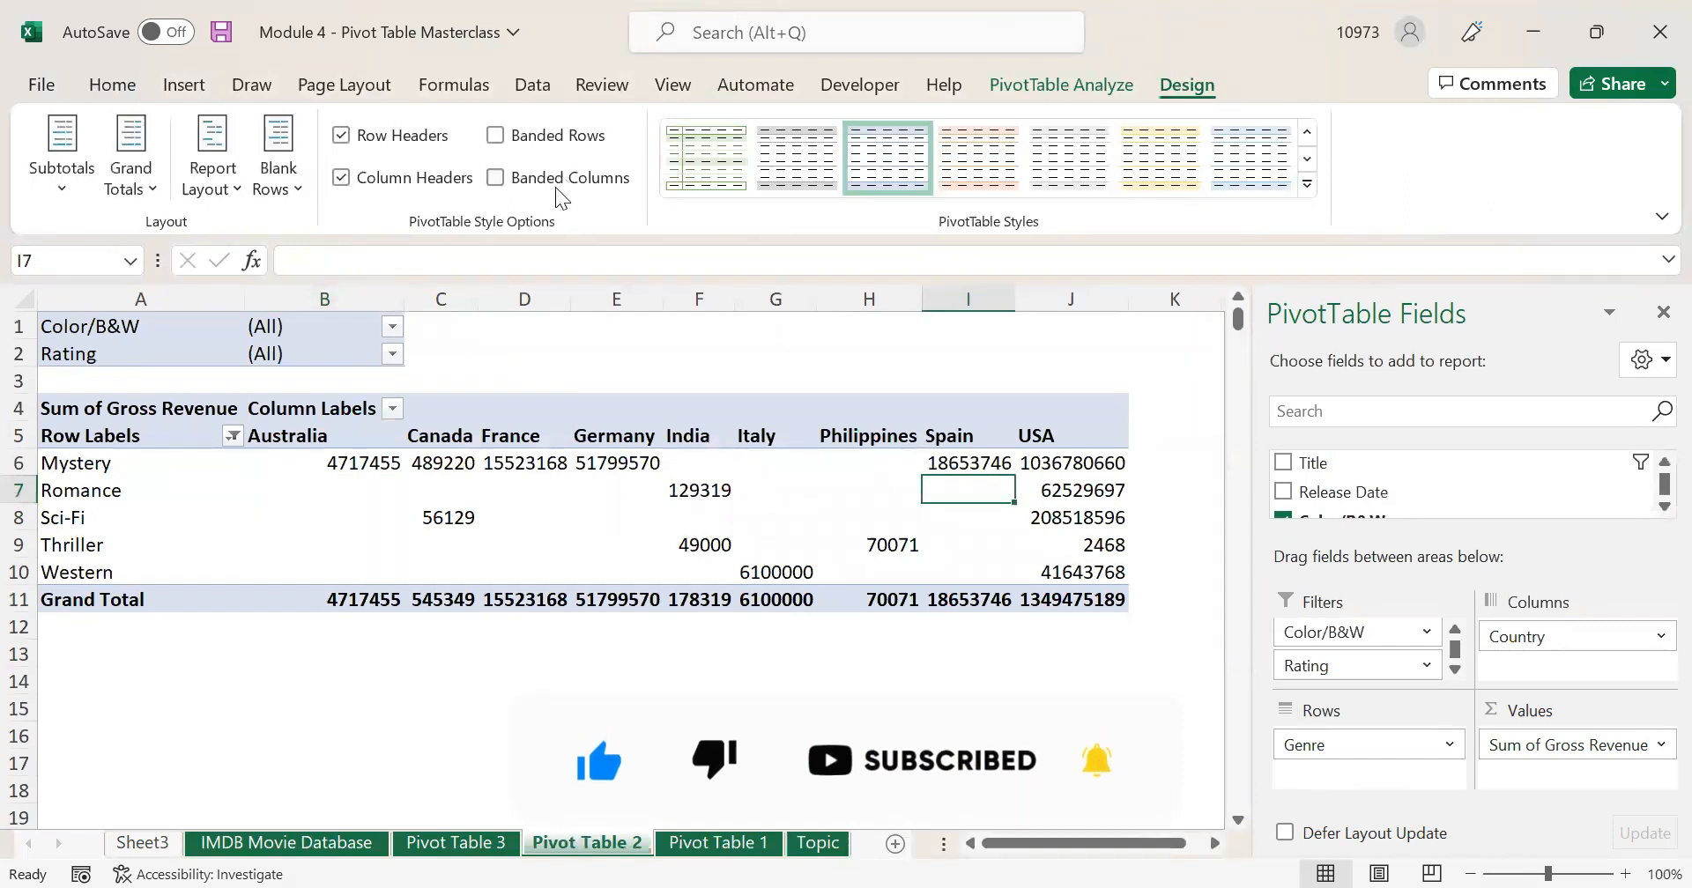
click(723, 843)
click(607, 585)
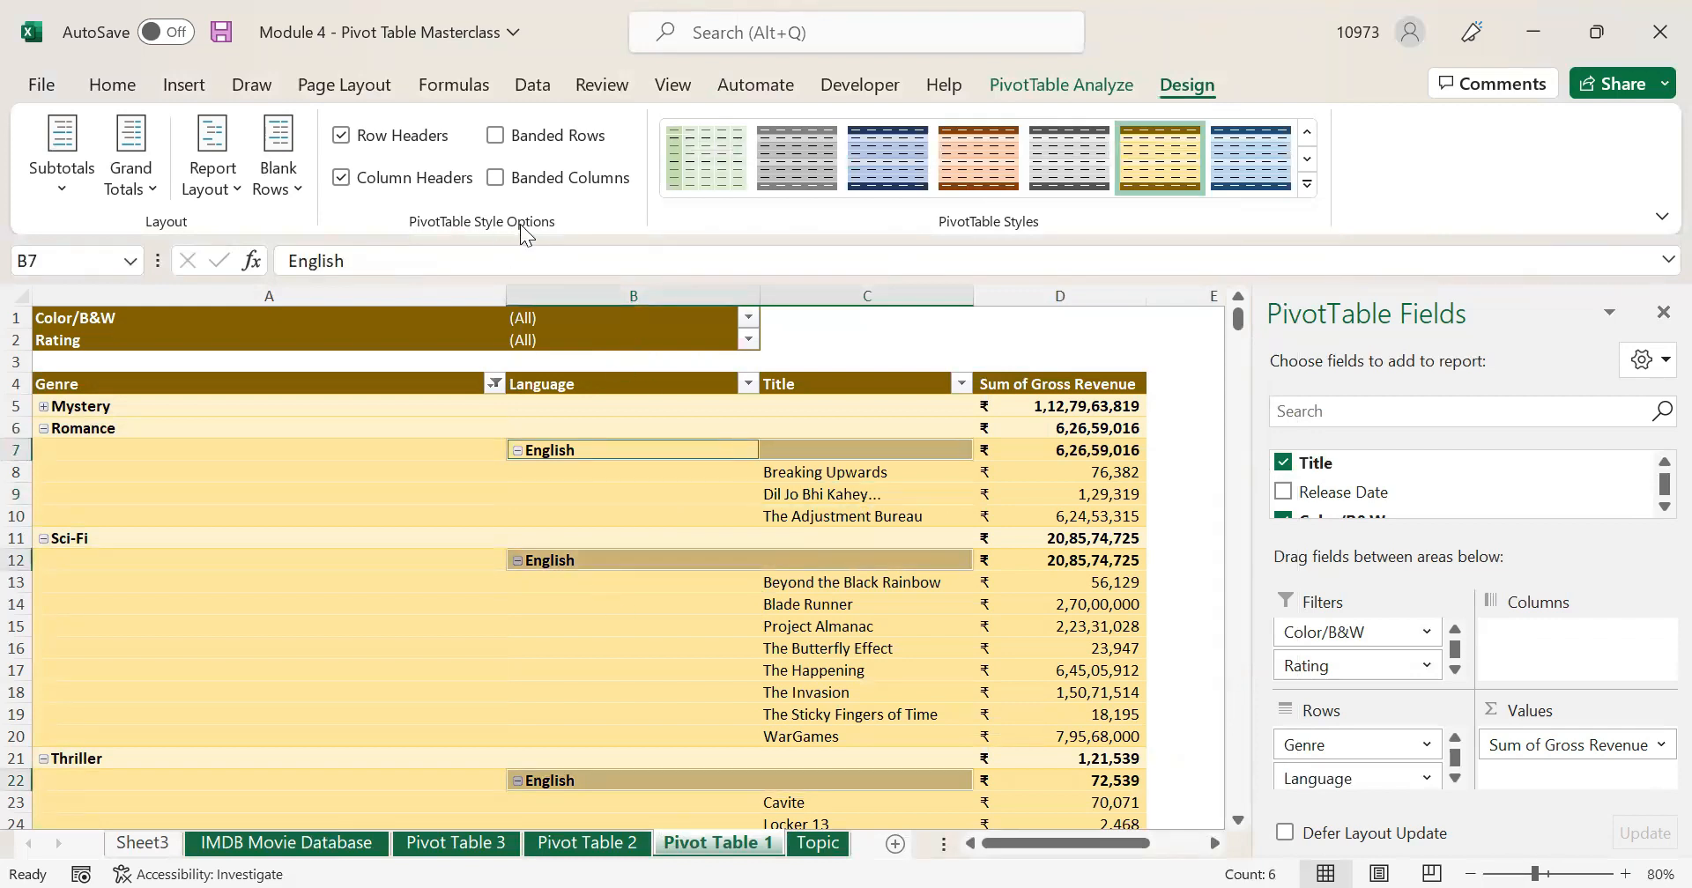
- Toggle the pivot table's Row Headers formatting, leaving it on, and turn off Column Headers
click(378, 470)
click(386, 141)
click(386, 141)
click(386, 141)
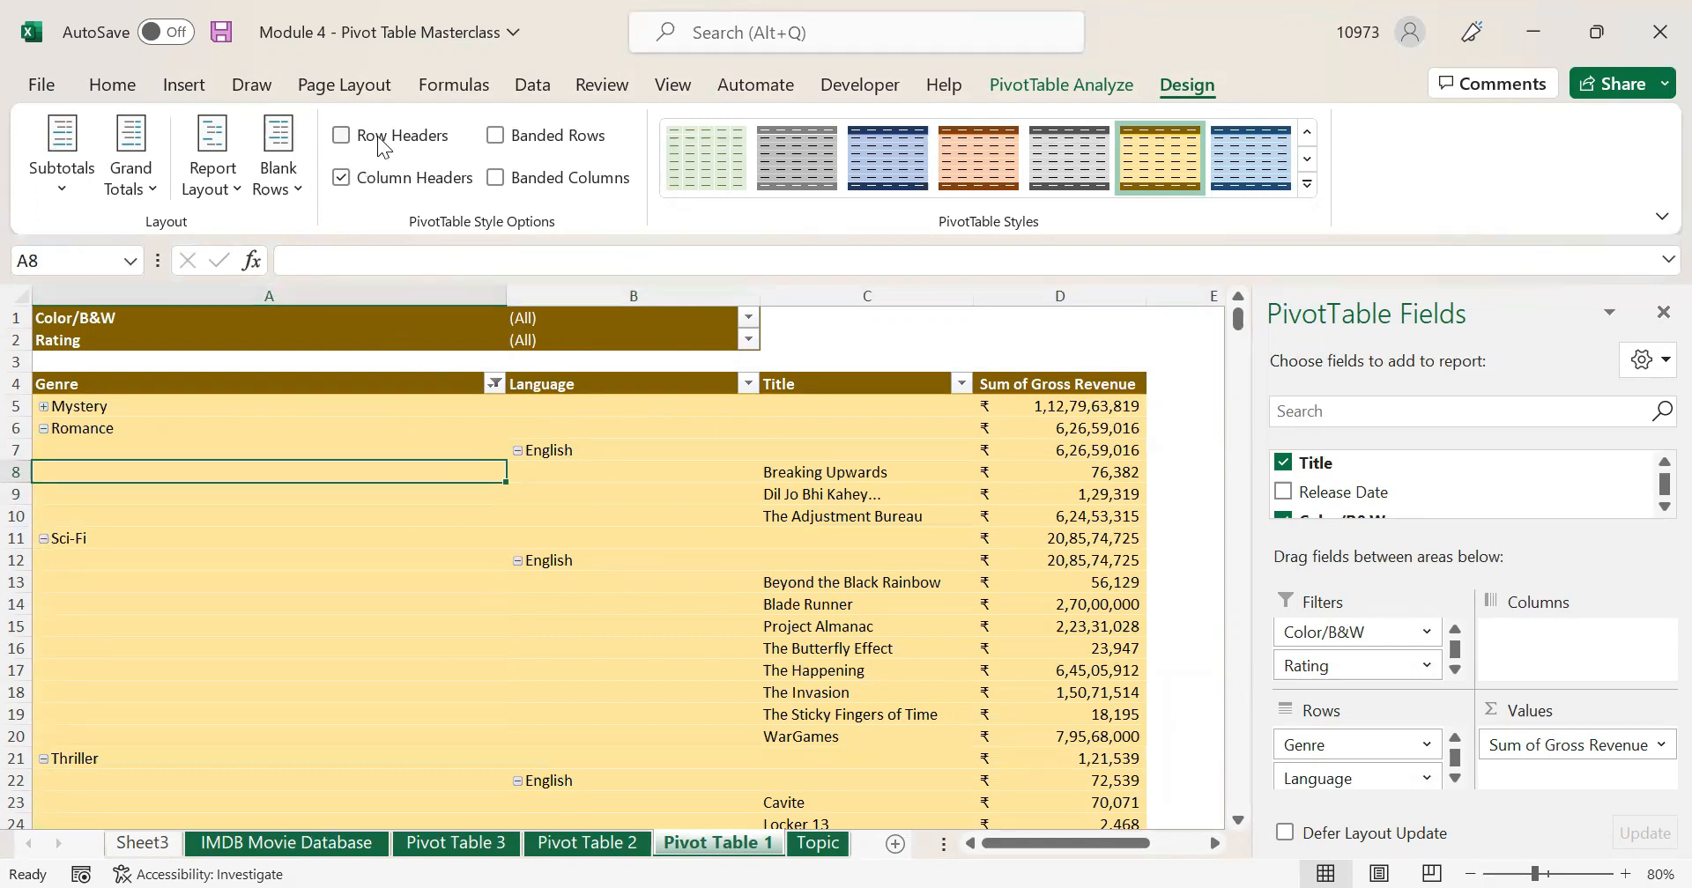
click(379, 177)
click(384, 138)
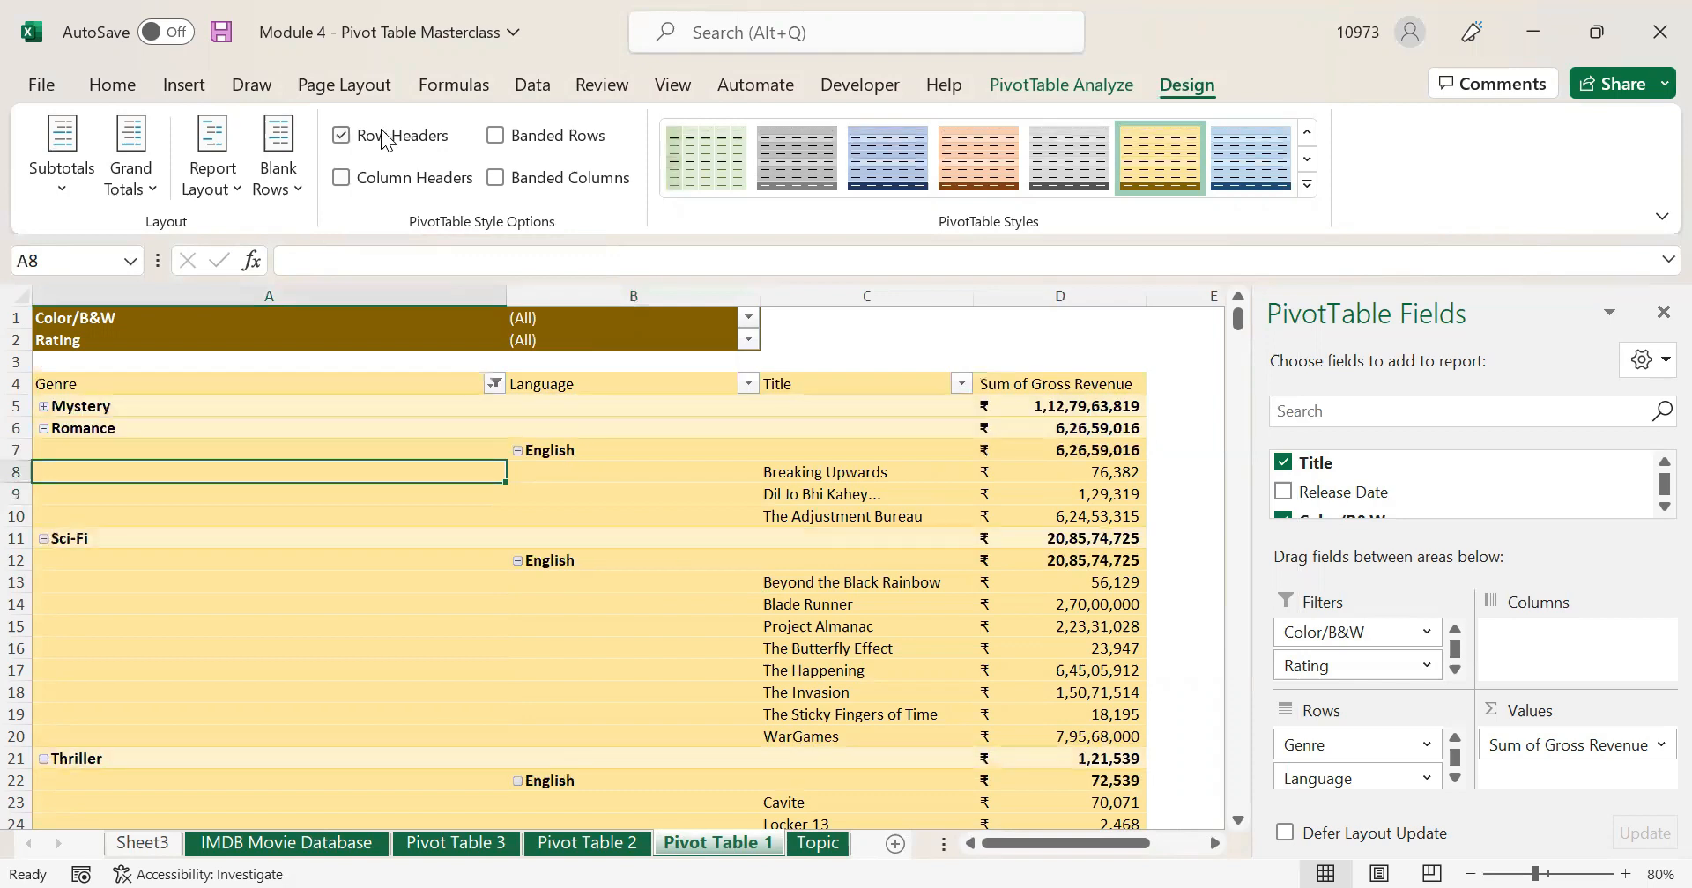
- Examine how the Genre heading and the Mystery, Romance and Sci-Fi rows are formatted with Row Headers on
click(928, 414)
click(387, 412)
click(313, 432)
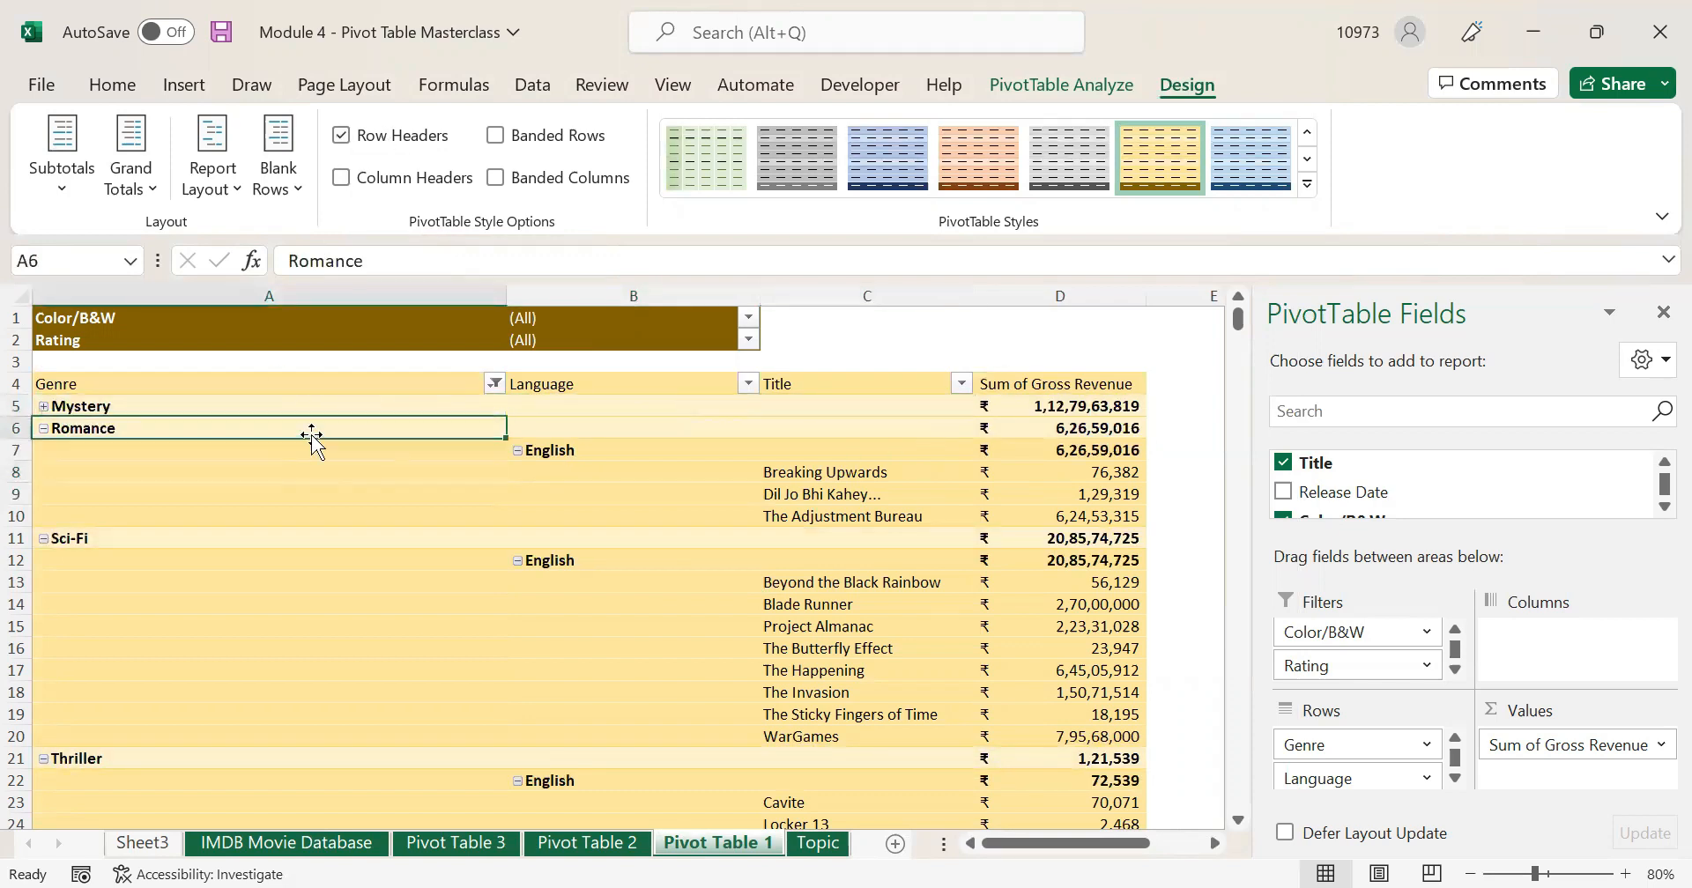
click(254, 529)
click(248, 523)
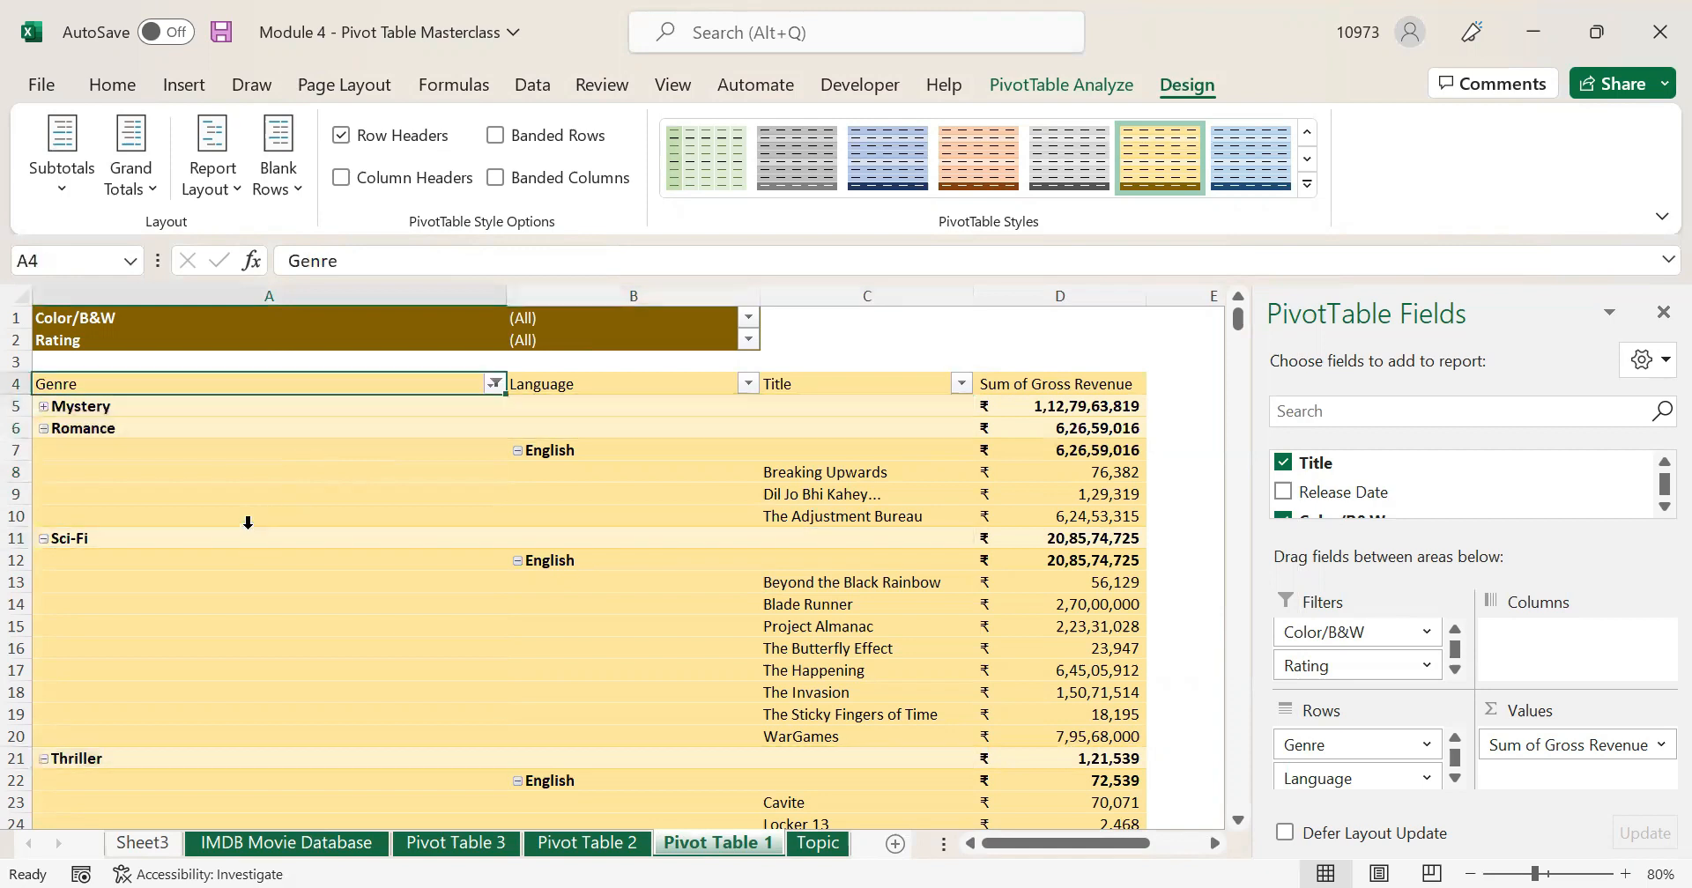
click(170, 412)
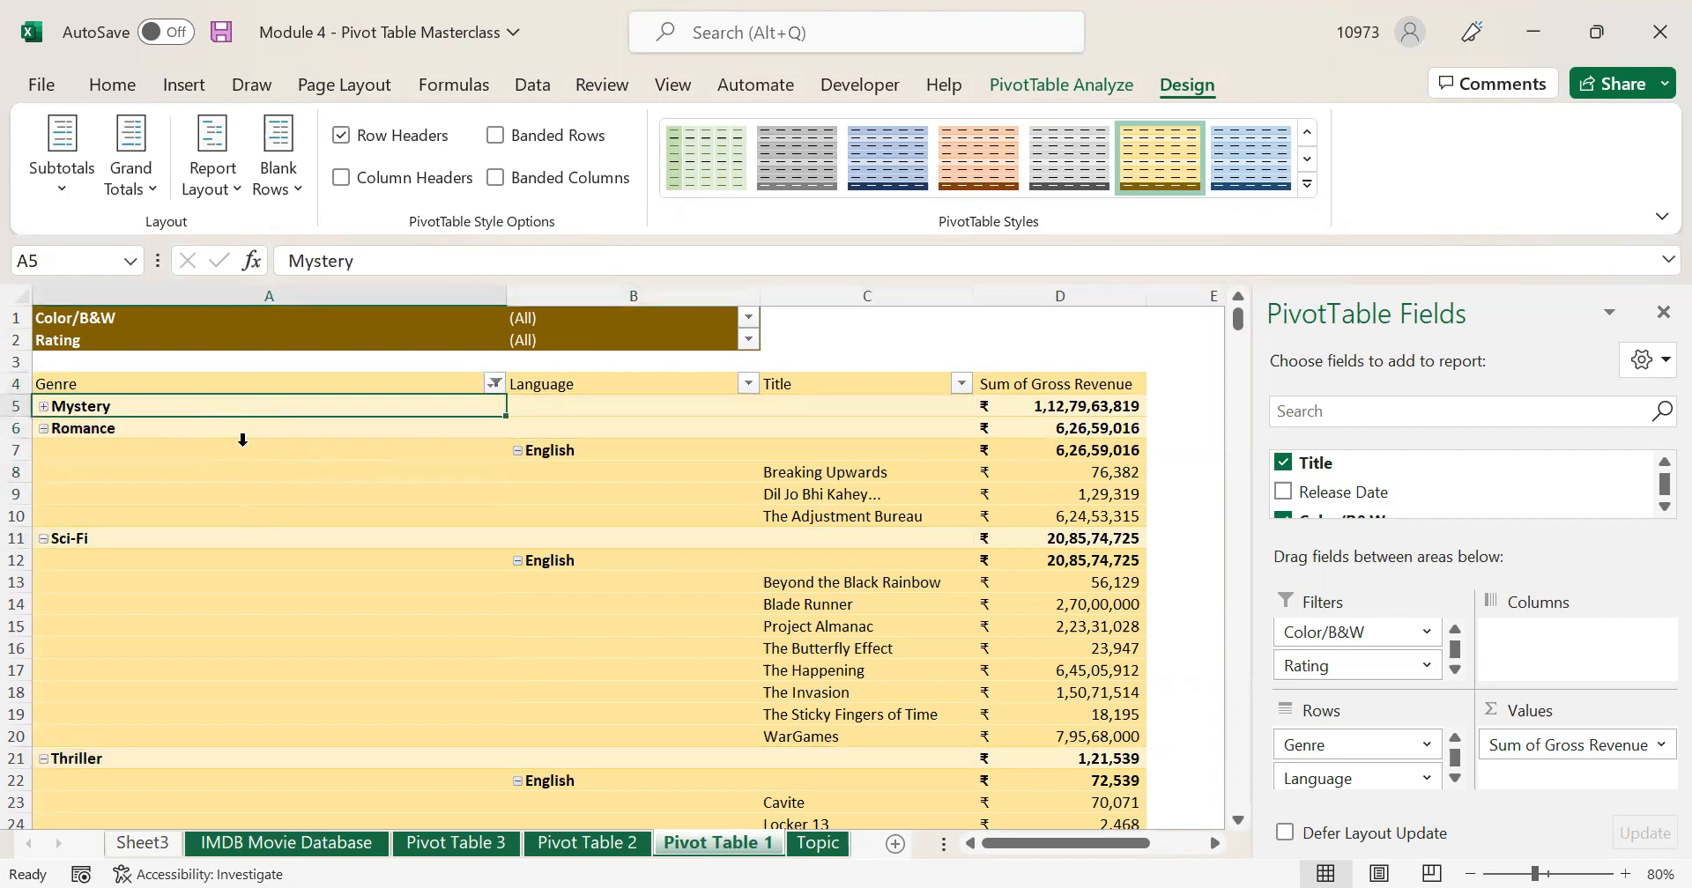
click(206, 428)
click(391, 536)
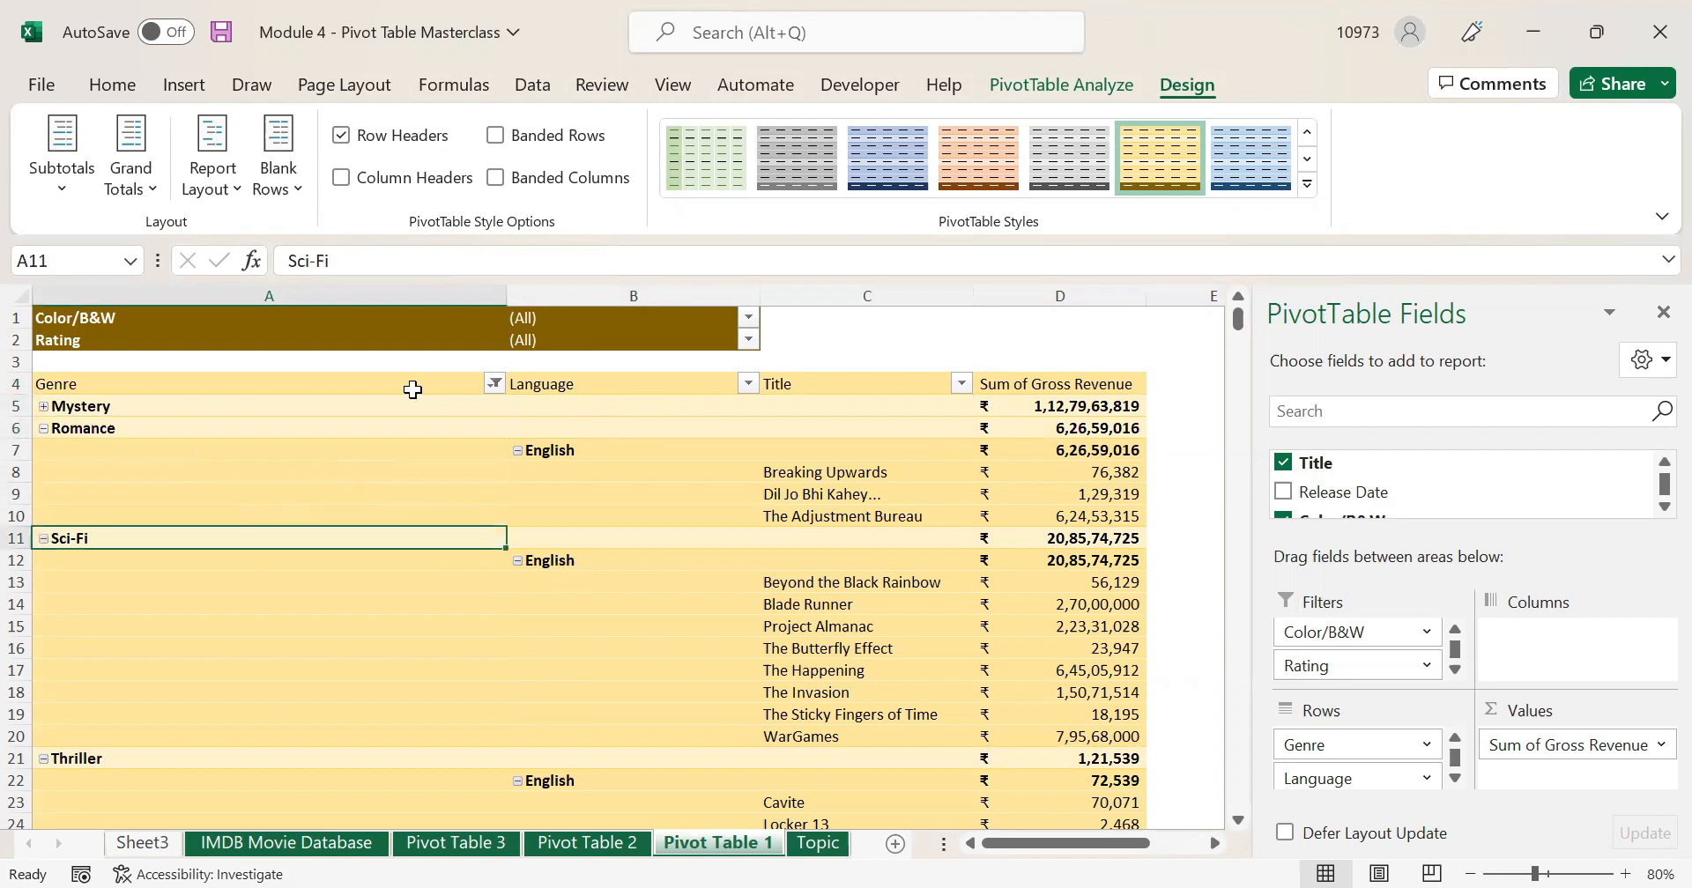
- Turn off Row Headers to review the pivot table without that formatting, and turn Row Headers back on
click(407, 141)
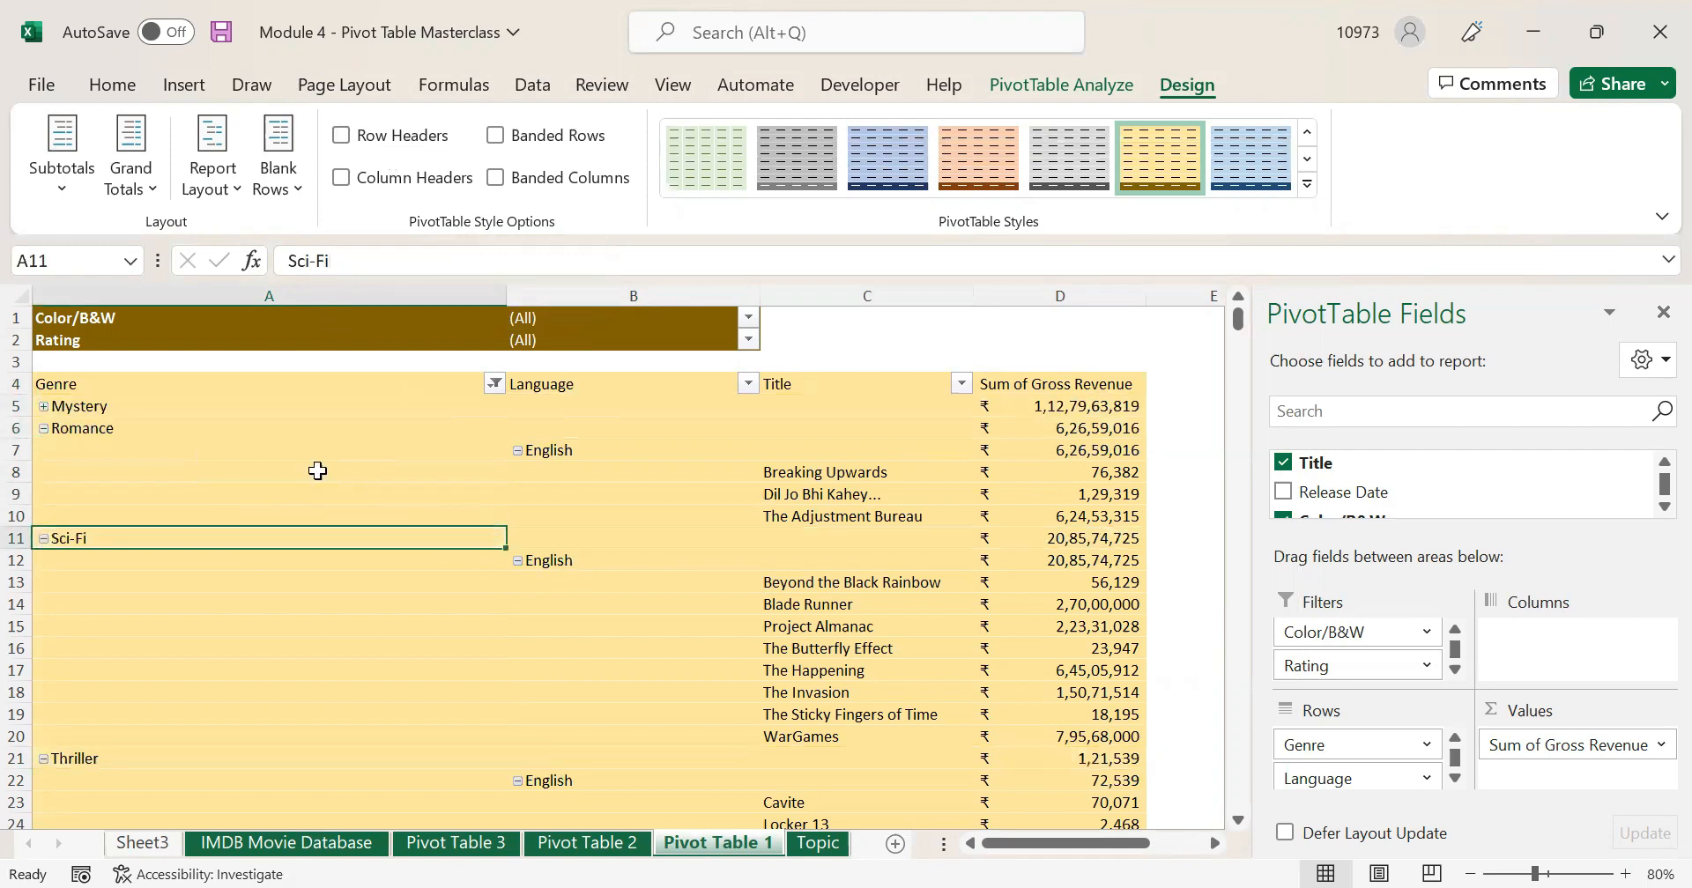
scroll(309, 650, down, 5)
scroll(438, 690, up, 4)
scroll(449, 605, up, 1)
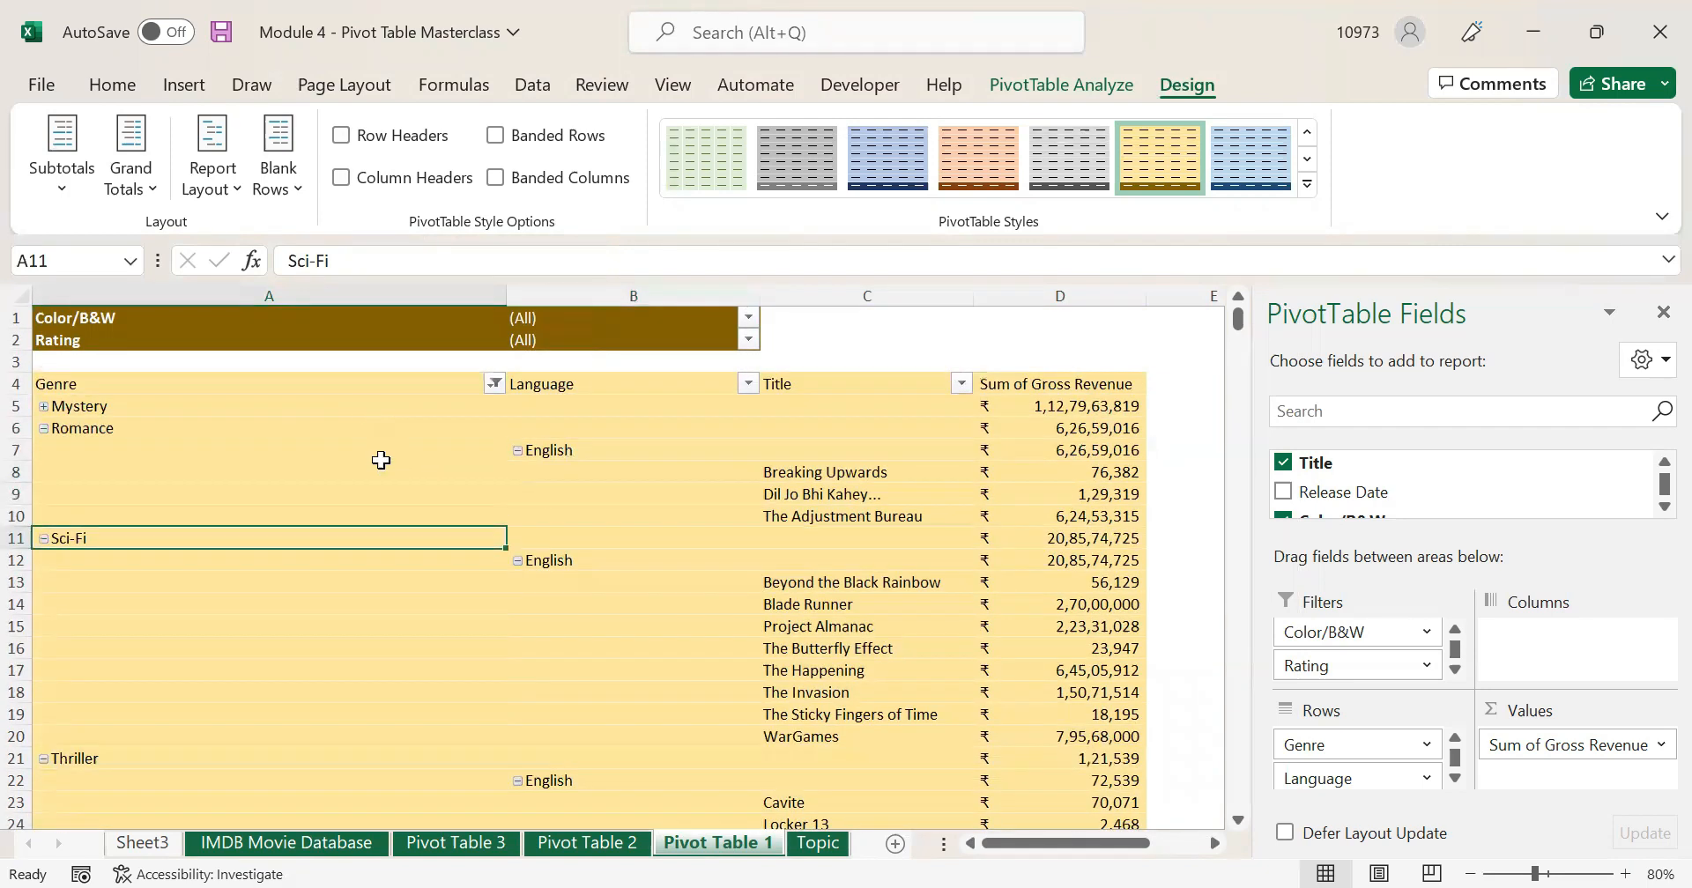
click(384, 139)
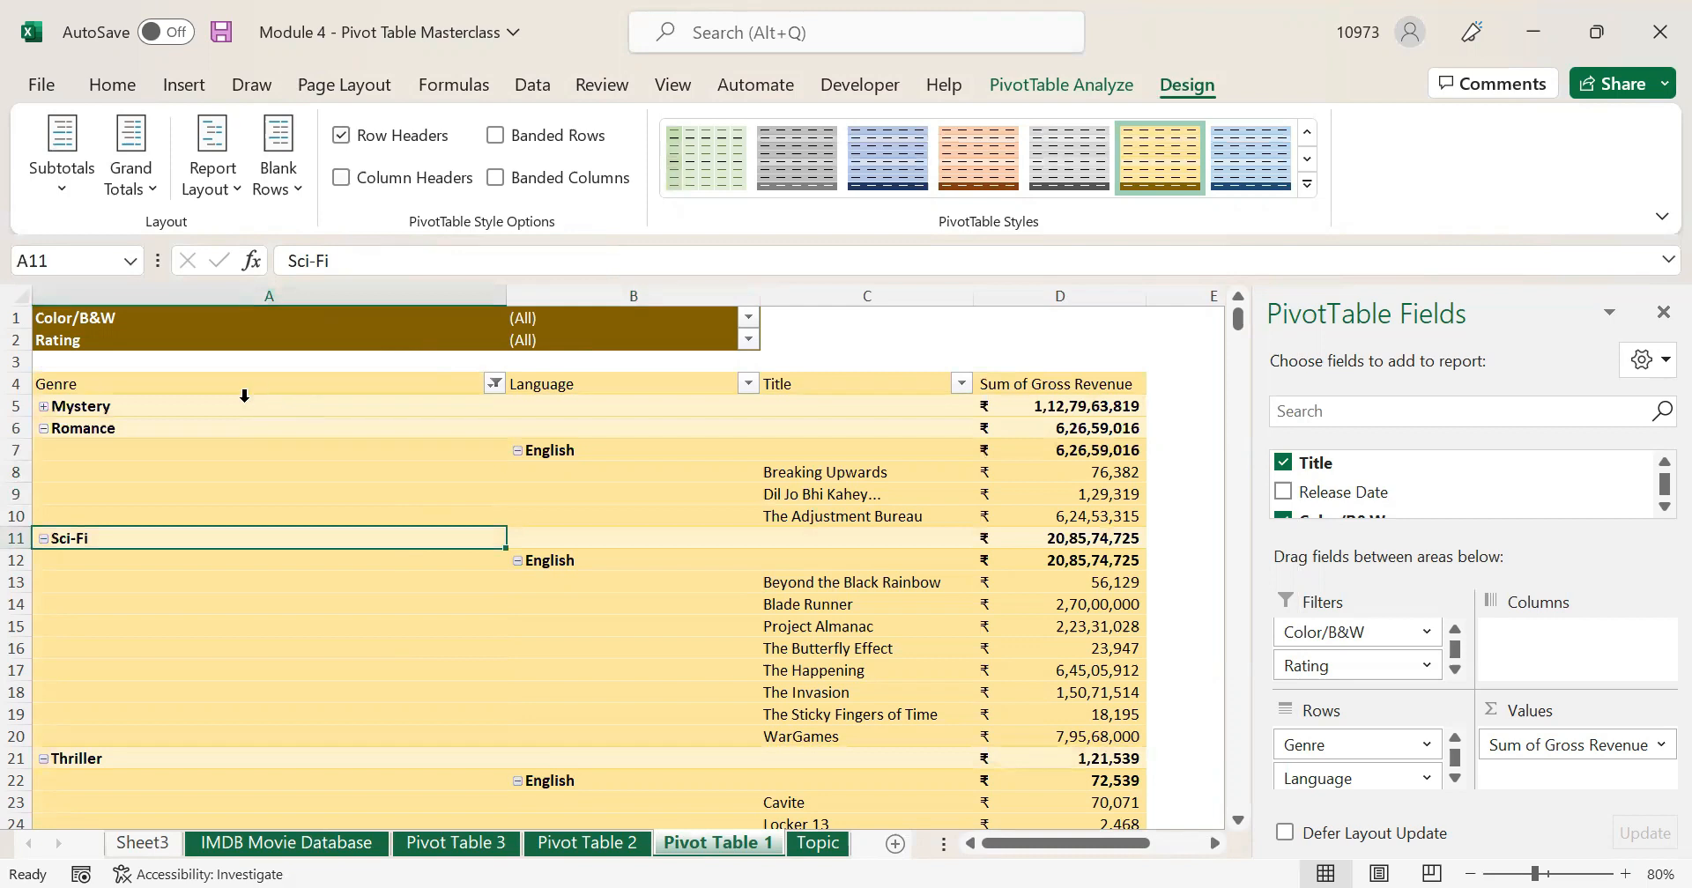
- Examine the row header formatting of each genre from Mystery down to Western
click(150, 396)
click(104, 410)
click(185, 428)
click(181, 539)
click(214, 759)
scroll(415, 611, down, 3)
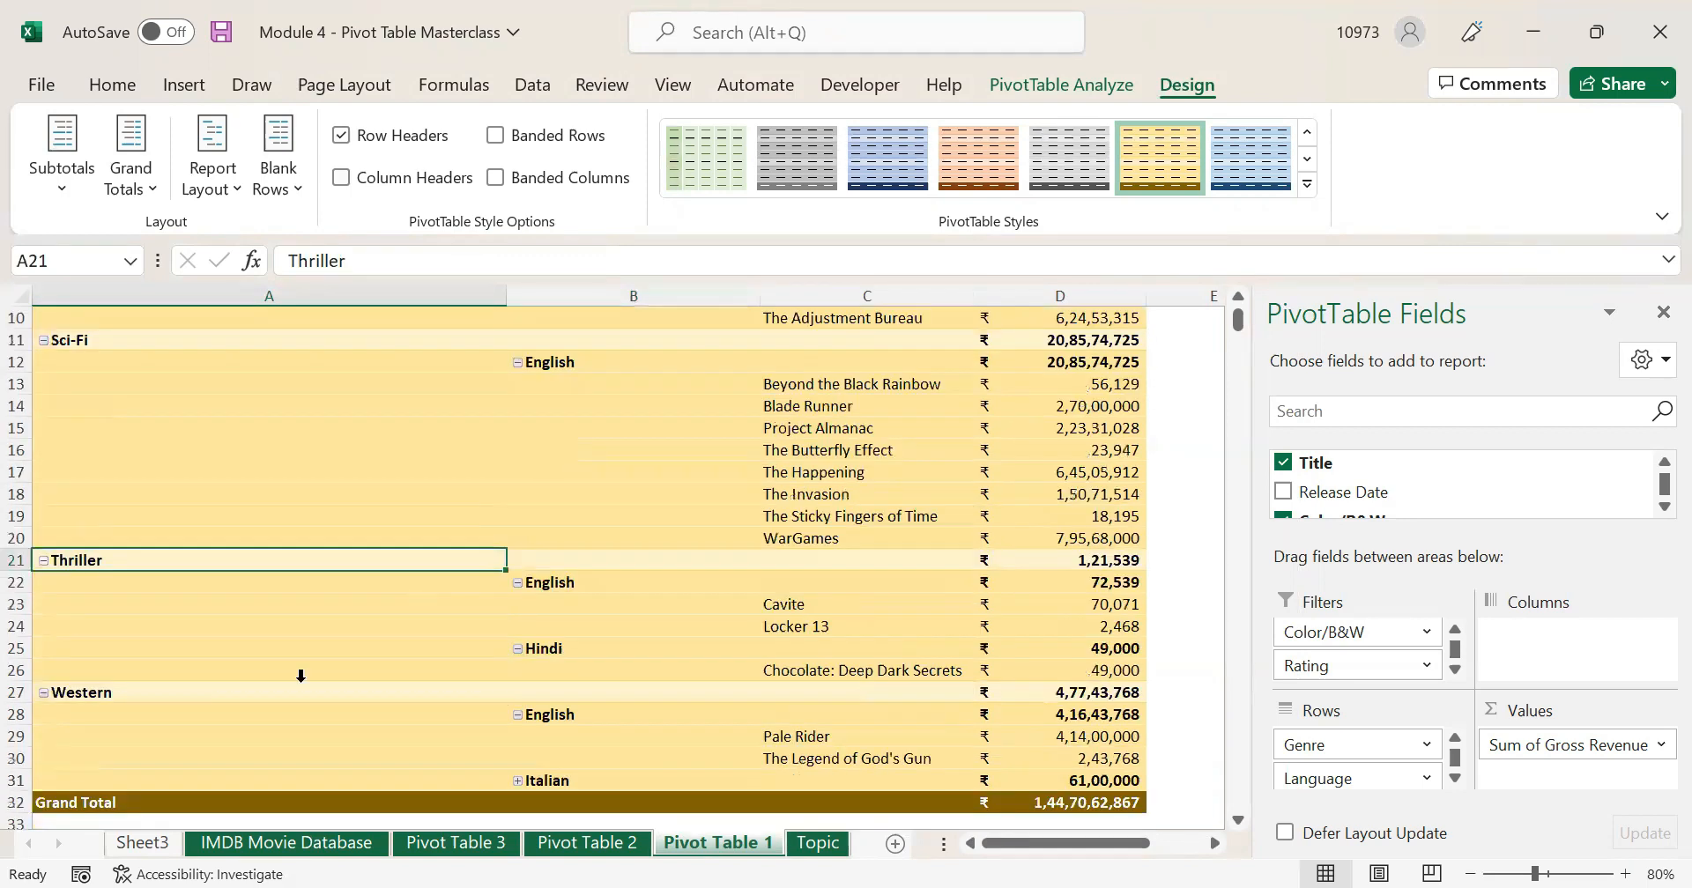
click(215, 693)
scroll(478, 627, up, 3)
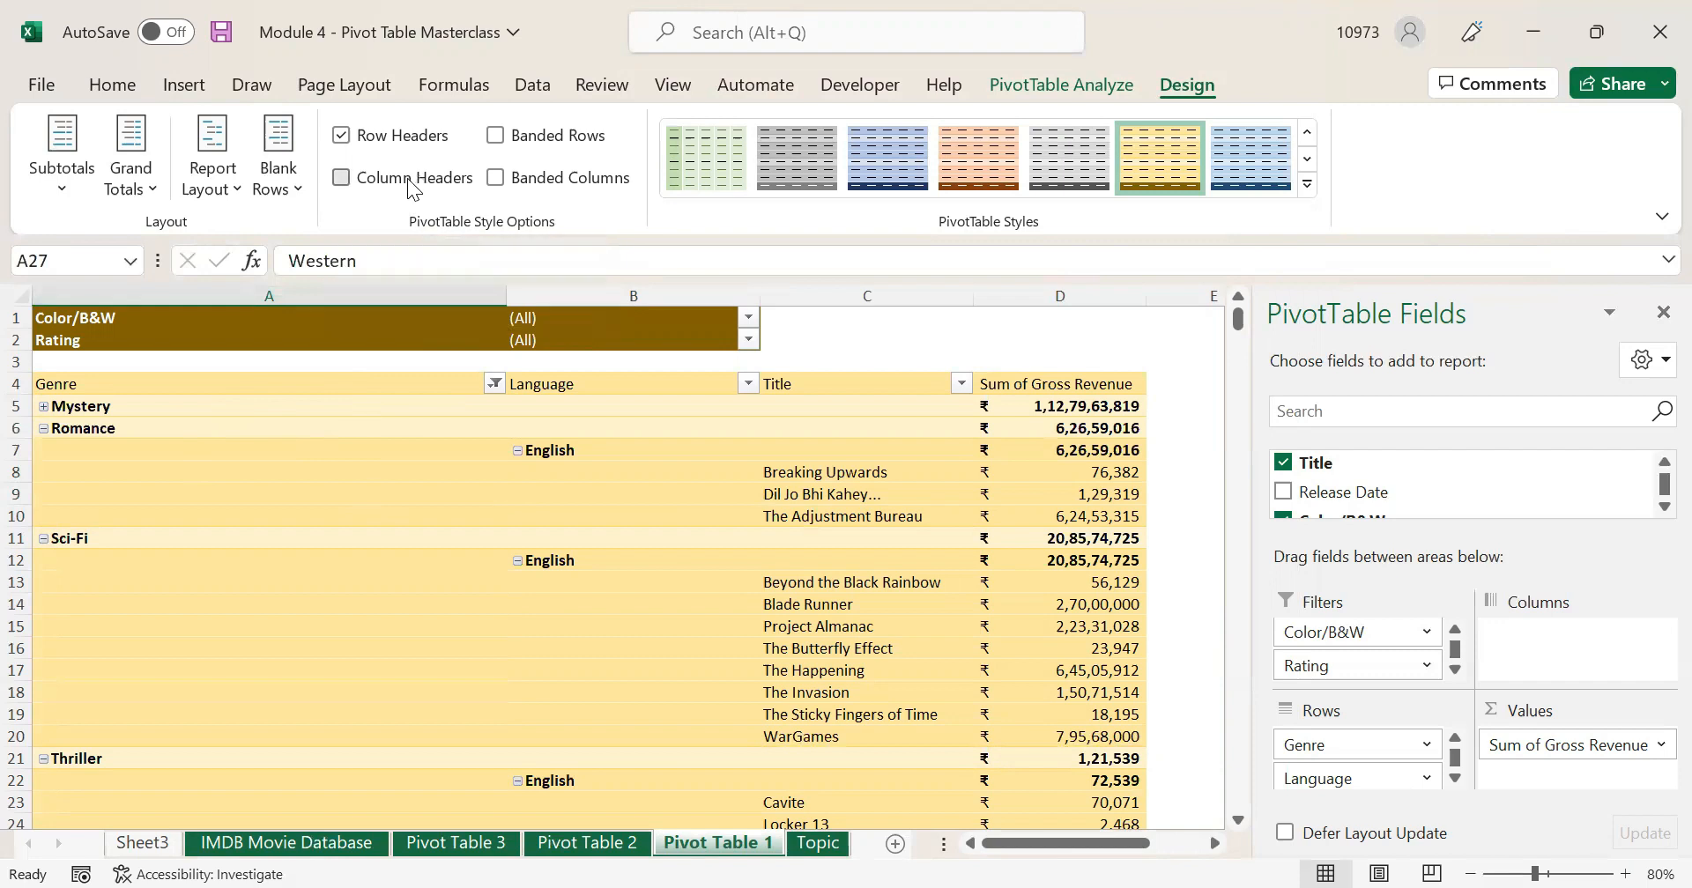
- Toggle Column Headers, leaving it on, and inspect the Genre, Language, Title and Sum of Gross Revenue headings
click(341, 177)
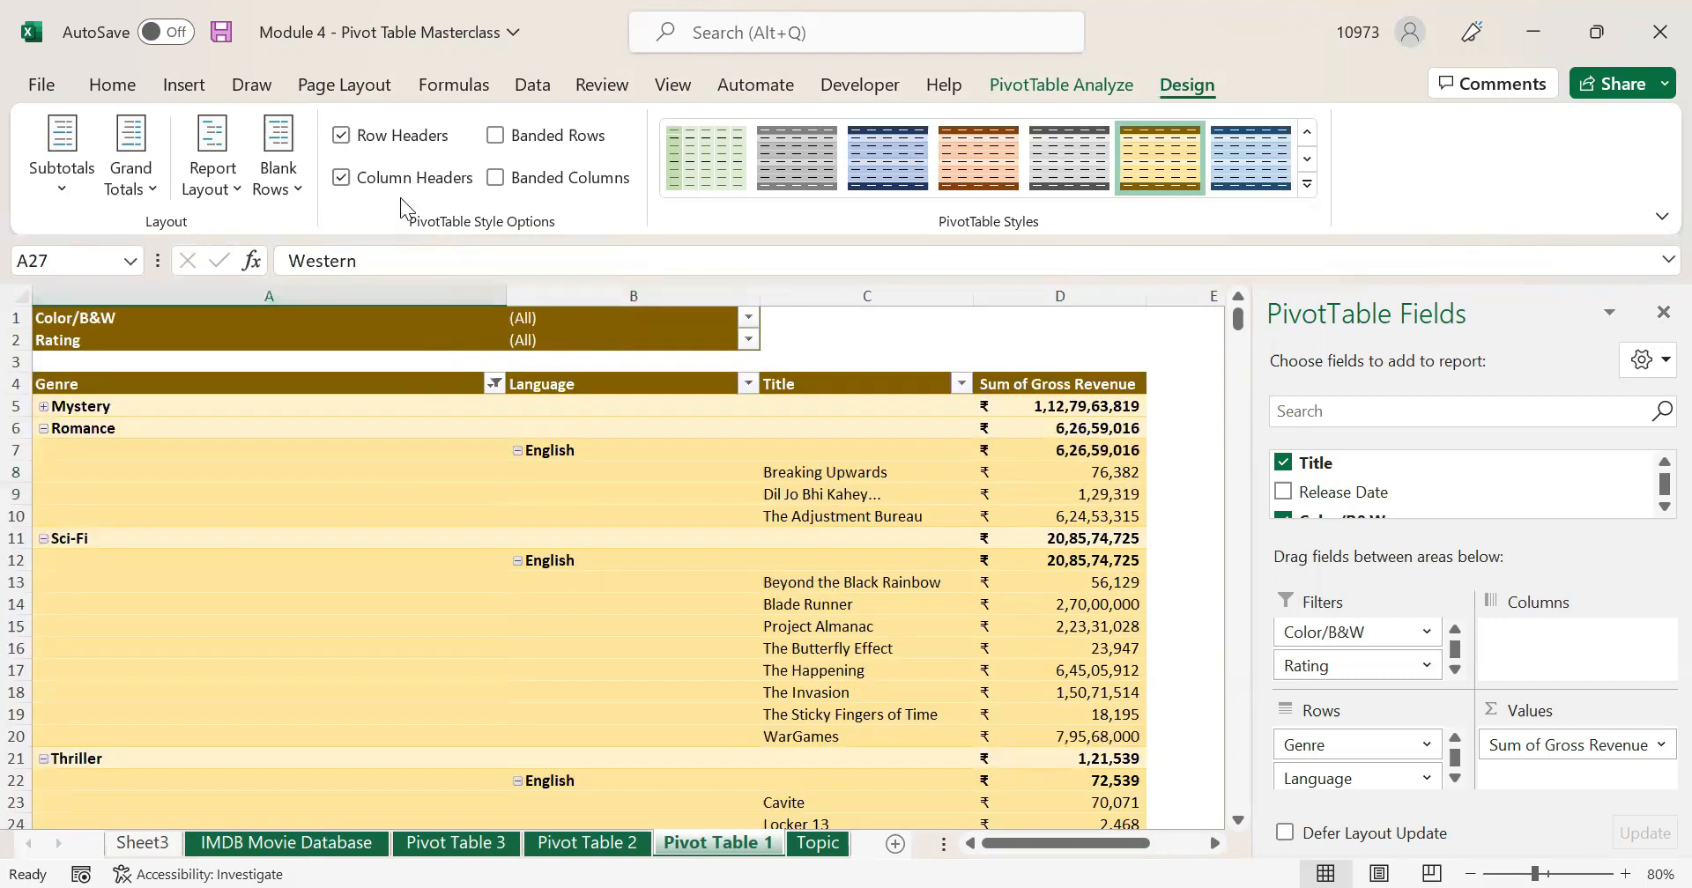
click(341, 177)
scroll(455, 356, up, 5)
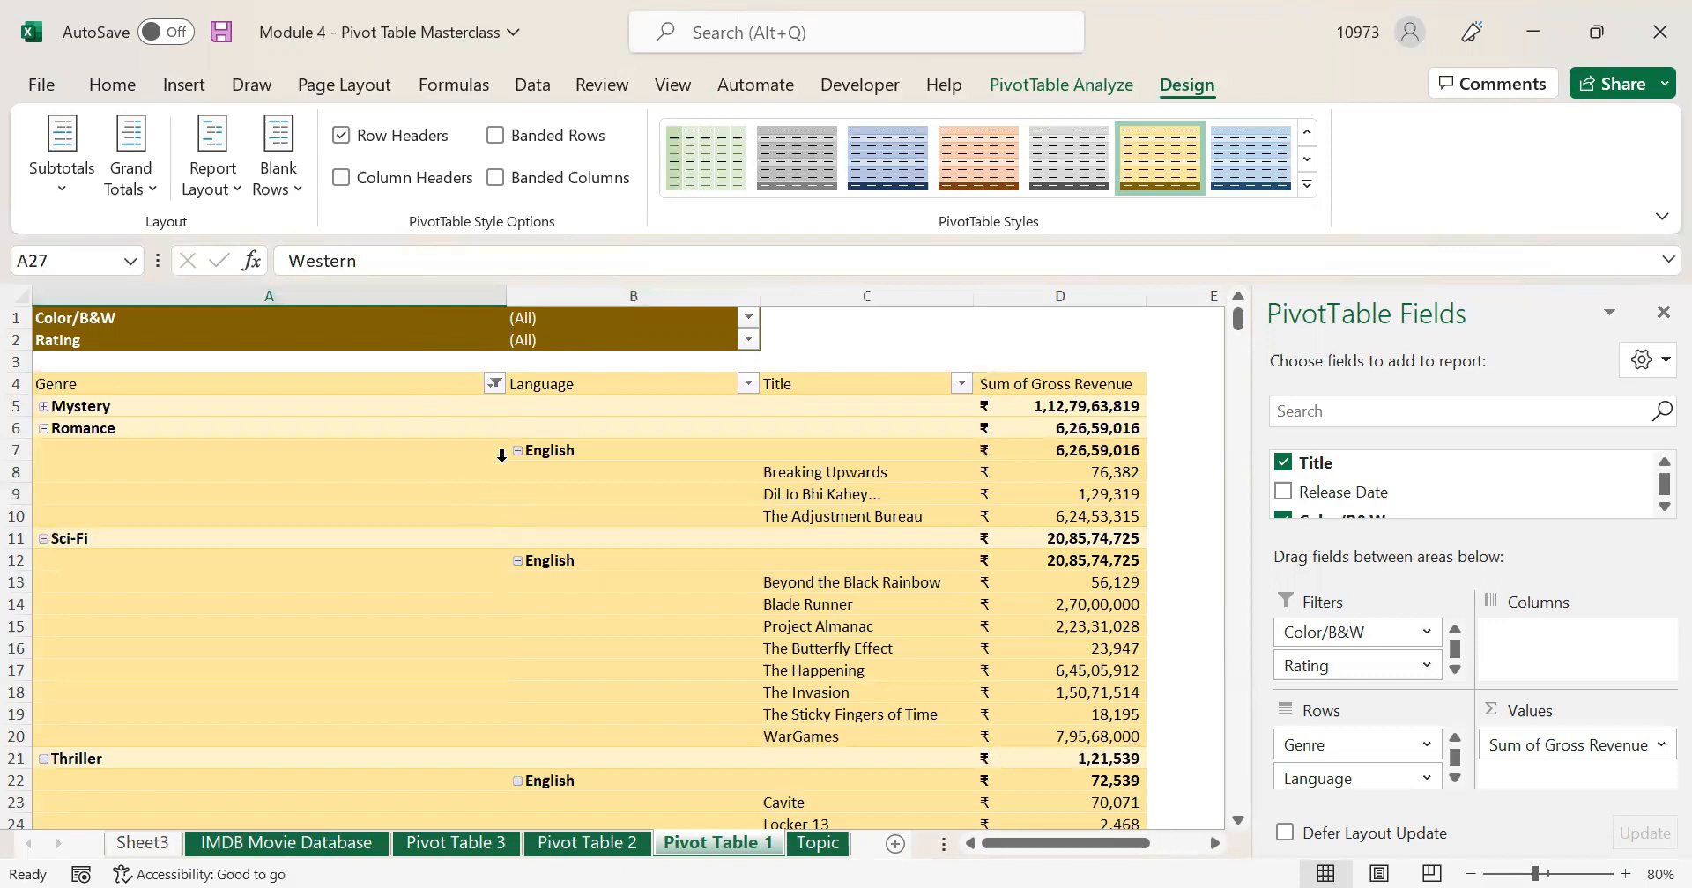
click(488, 472)
click(410, 183)
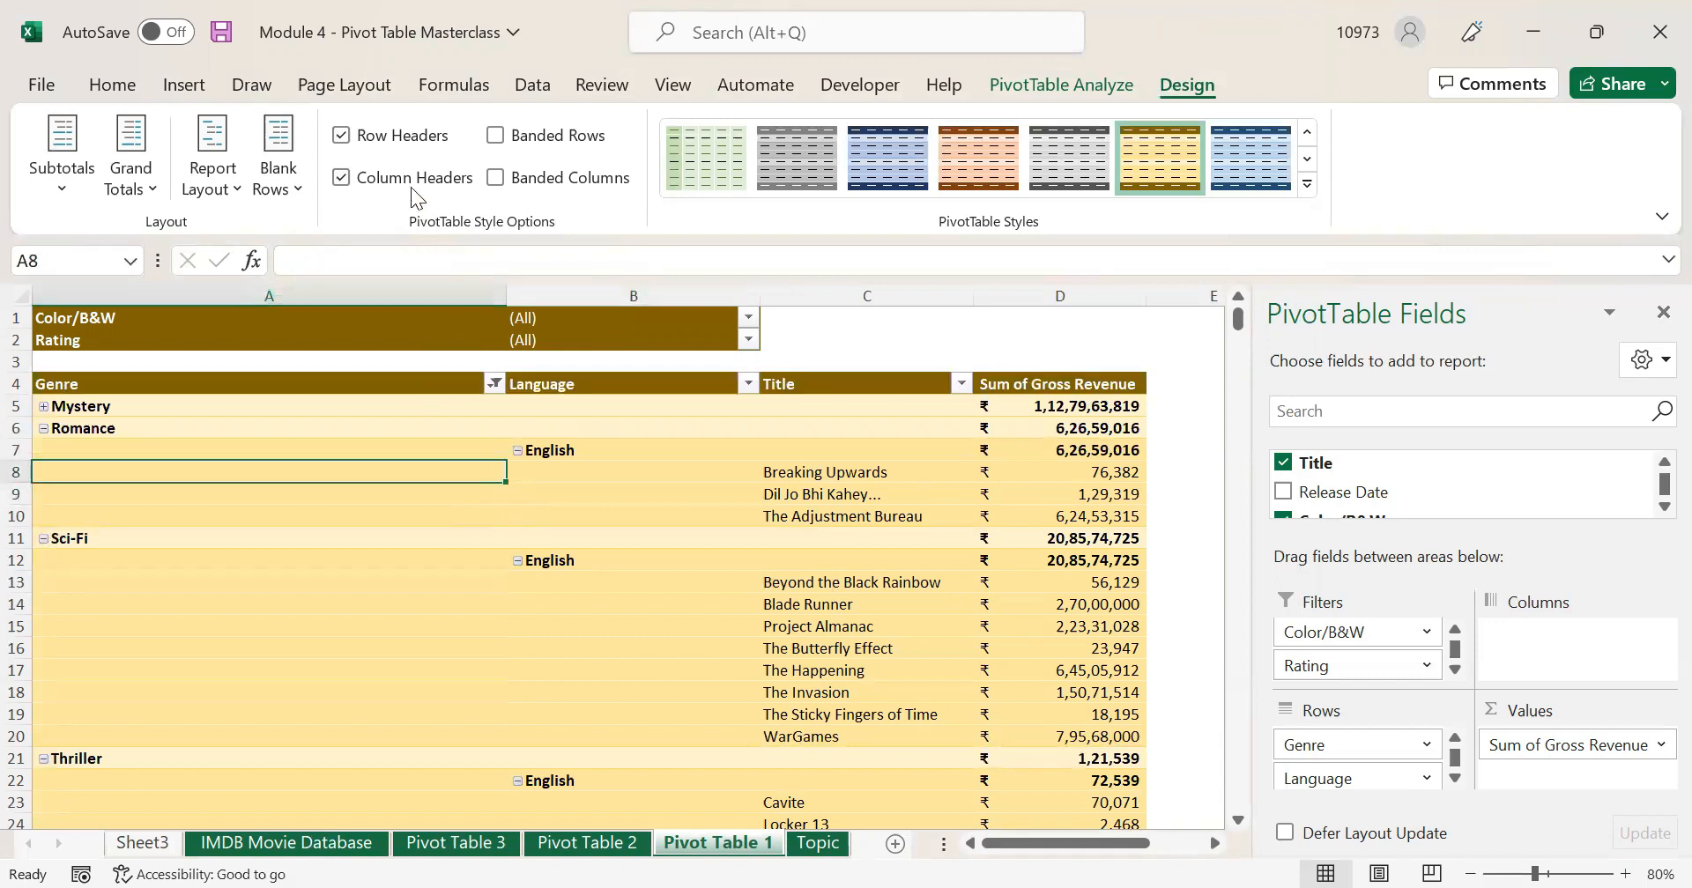
click(335, 383)
click(636, 385)
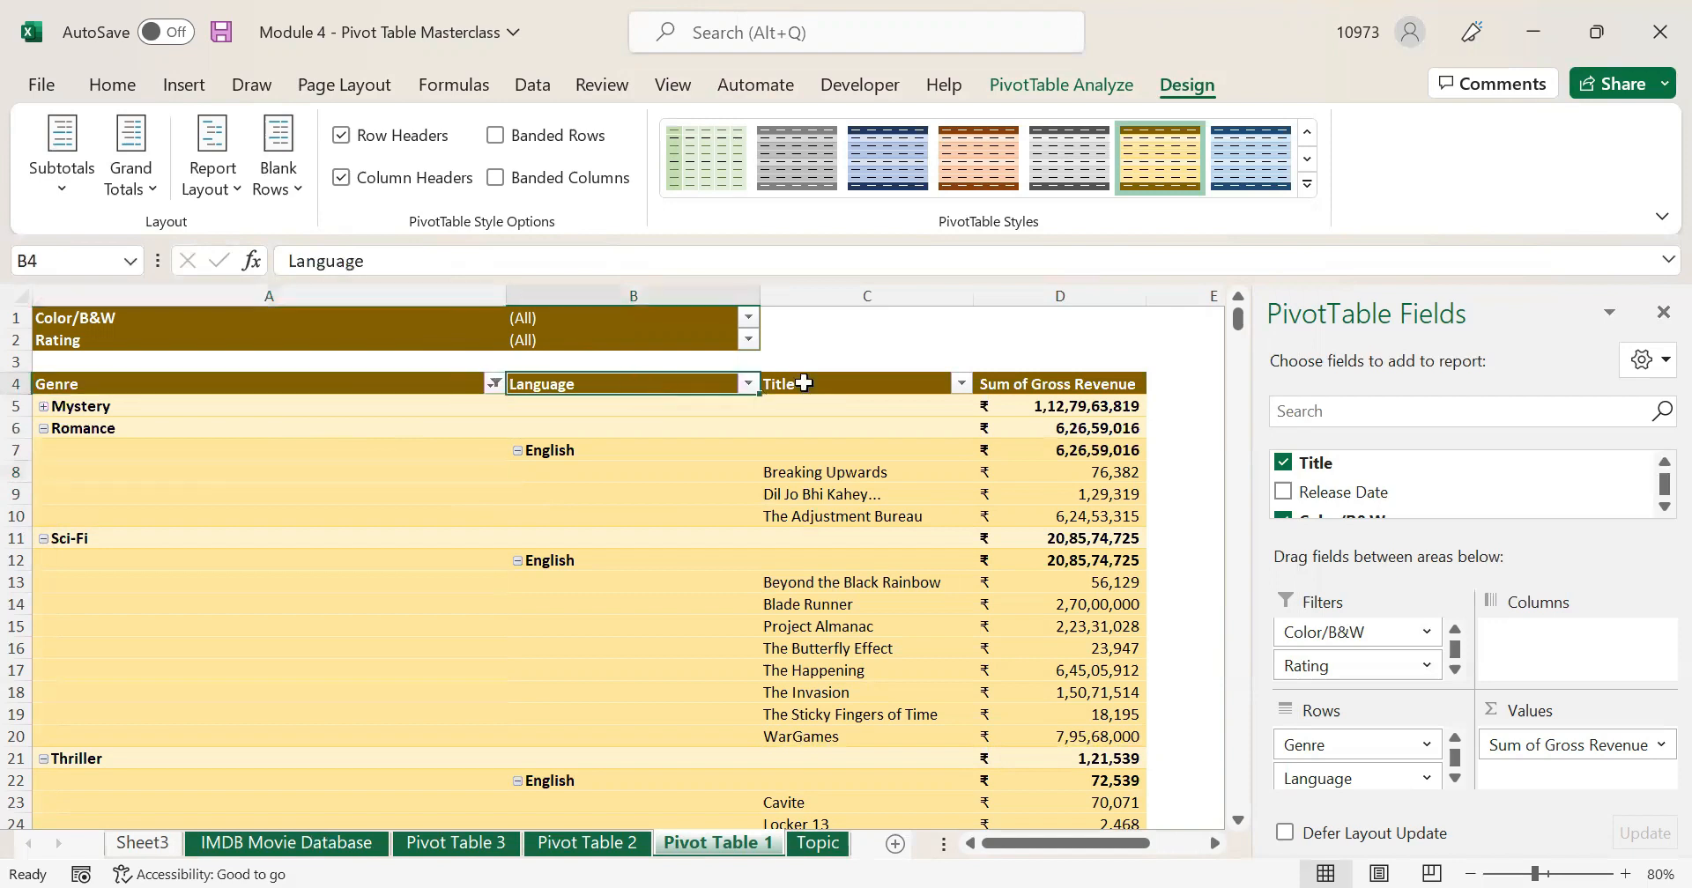
click(886, 384)
click(1034, 385)
click(429, 388)
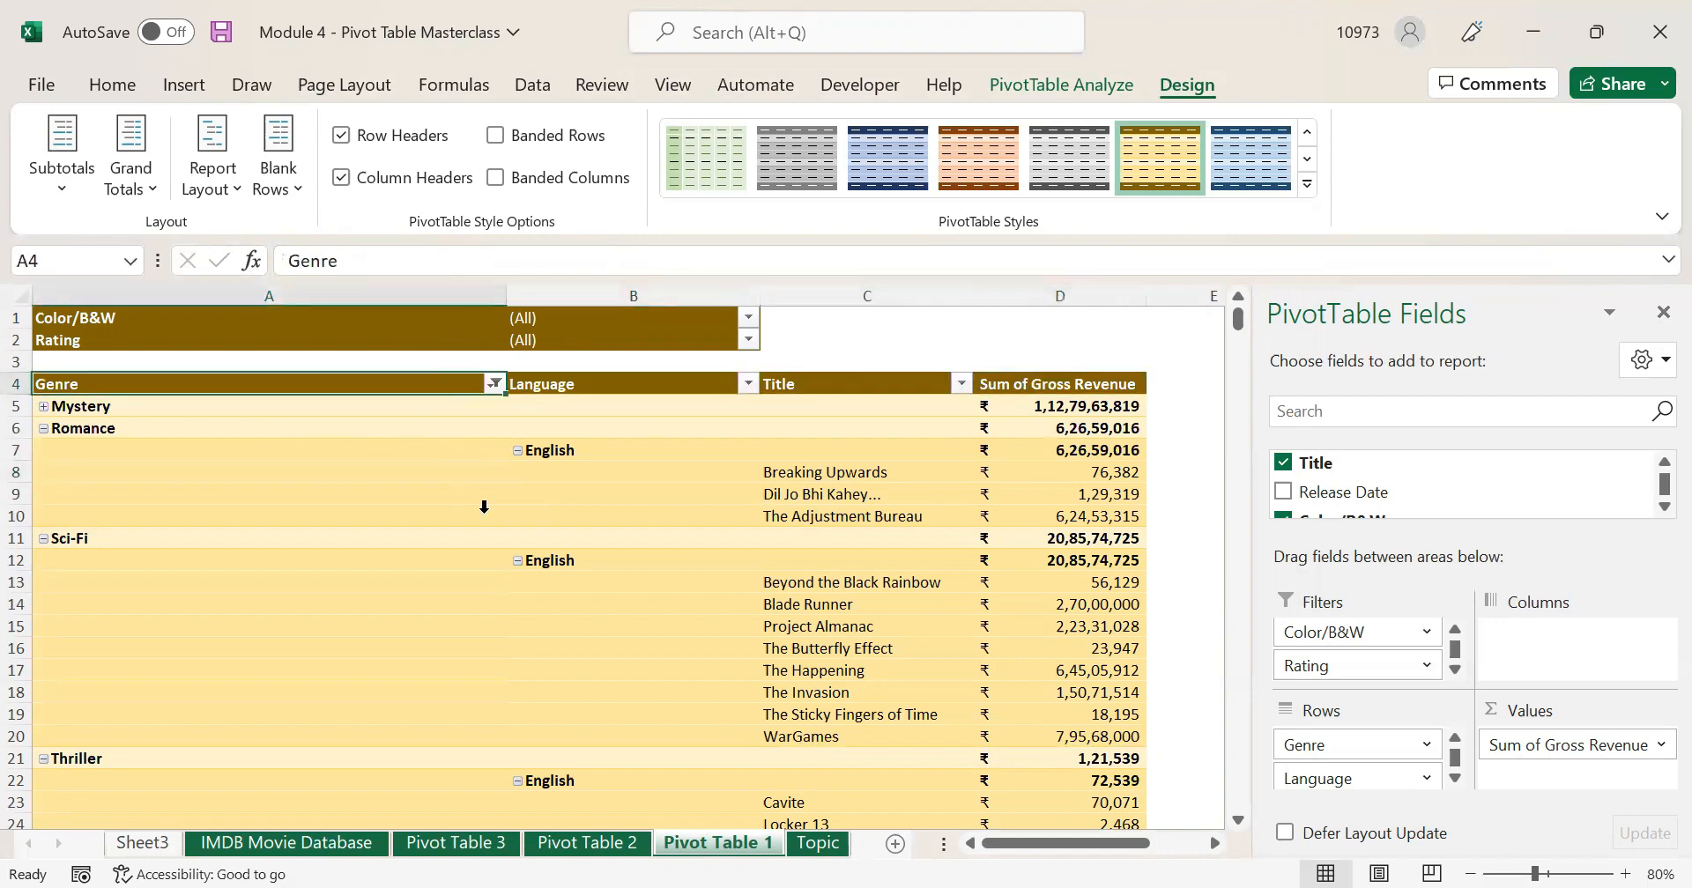
- Turn off Column Headers and compare the heading row with the rest of the pivot table
scroll(483, 508, down, 3)
click(375, 185)
scroll(453, 454, up, 2)
scroll(453, 494, down, 5)
scroll(402, 374, up, 4)
scroll(402, 375, up, 1)
click(351, 430)
click(335, 384)
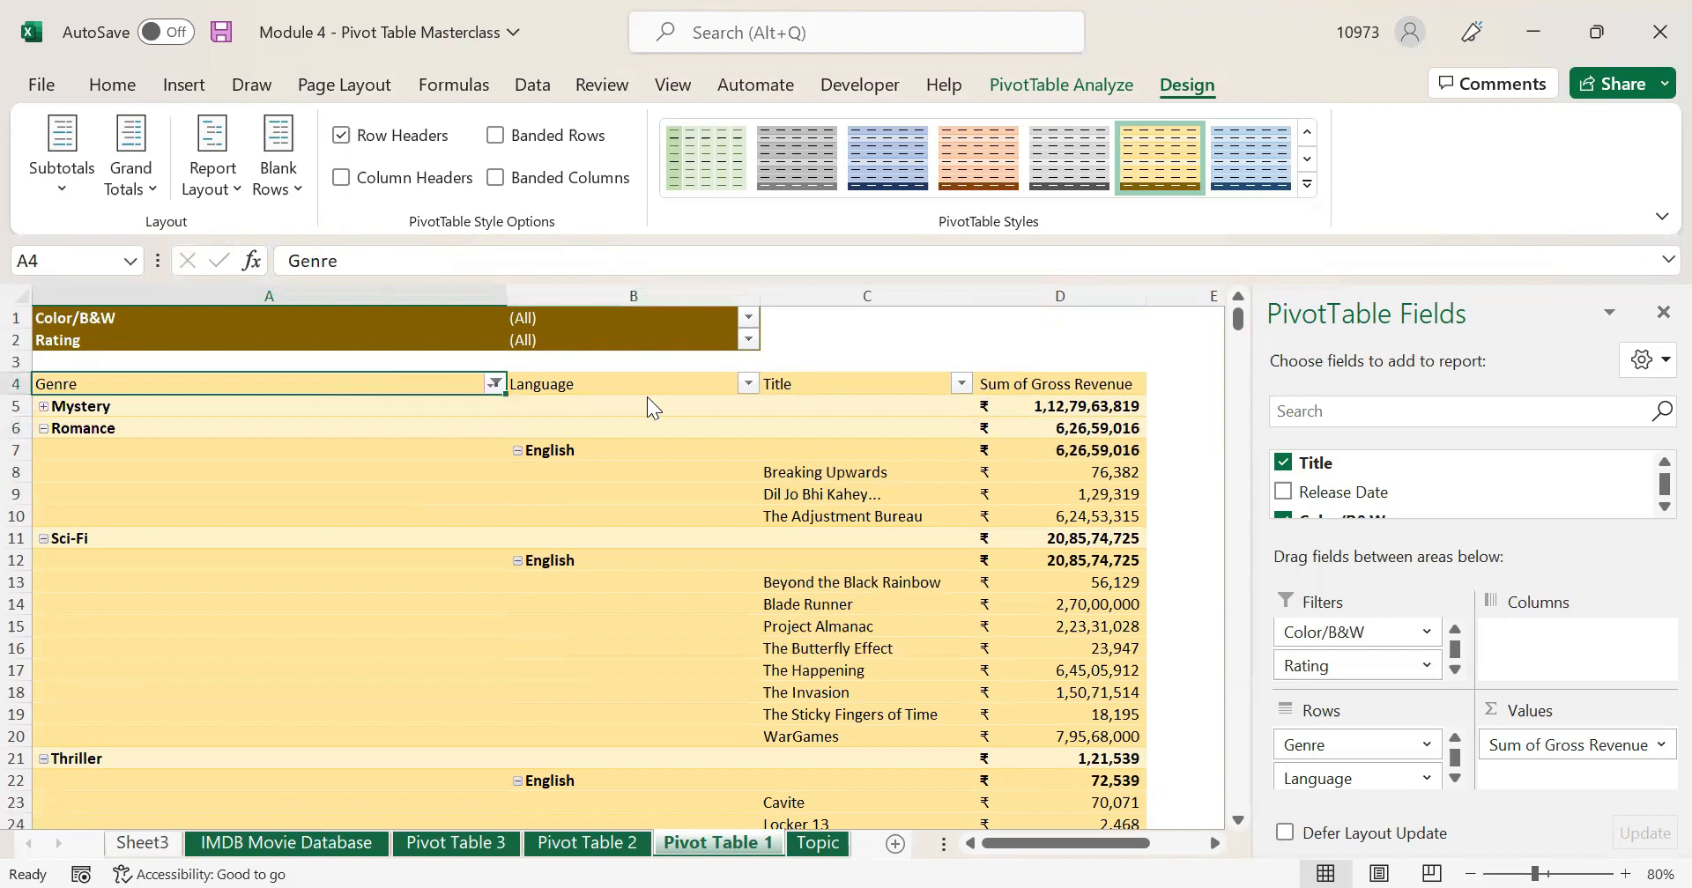
- Switch Column Headers on and off several times to compare the heading row, leaving it on
click(421, 183)
click(419, 183)
click(420, 183)
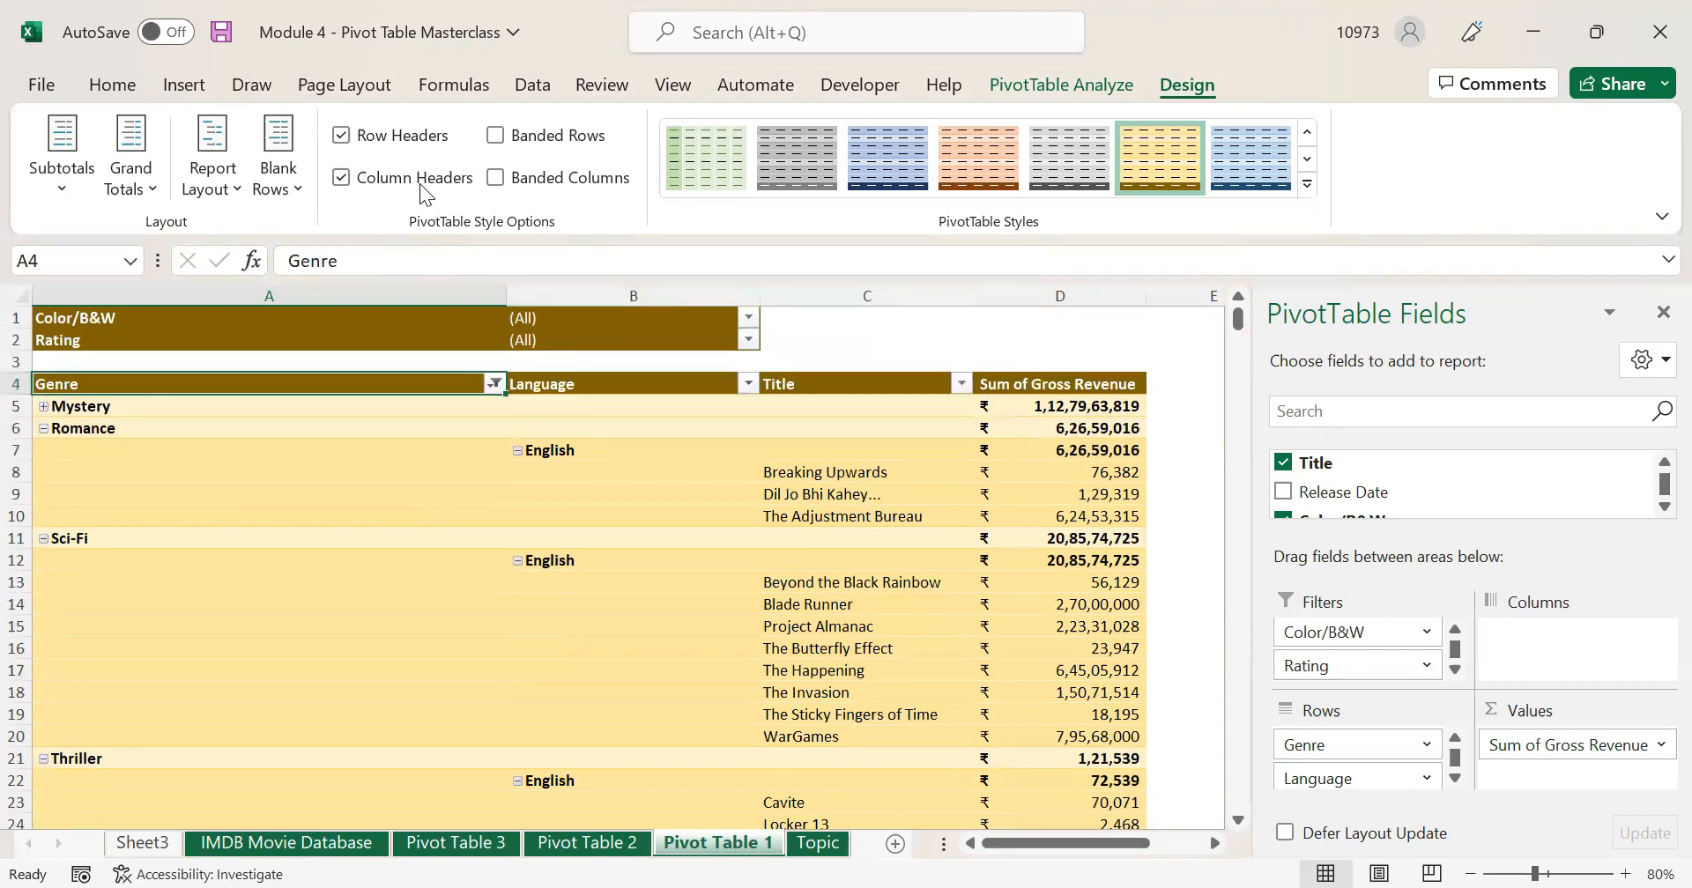
click(419, 184)
click(420, 183)
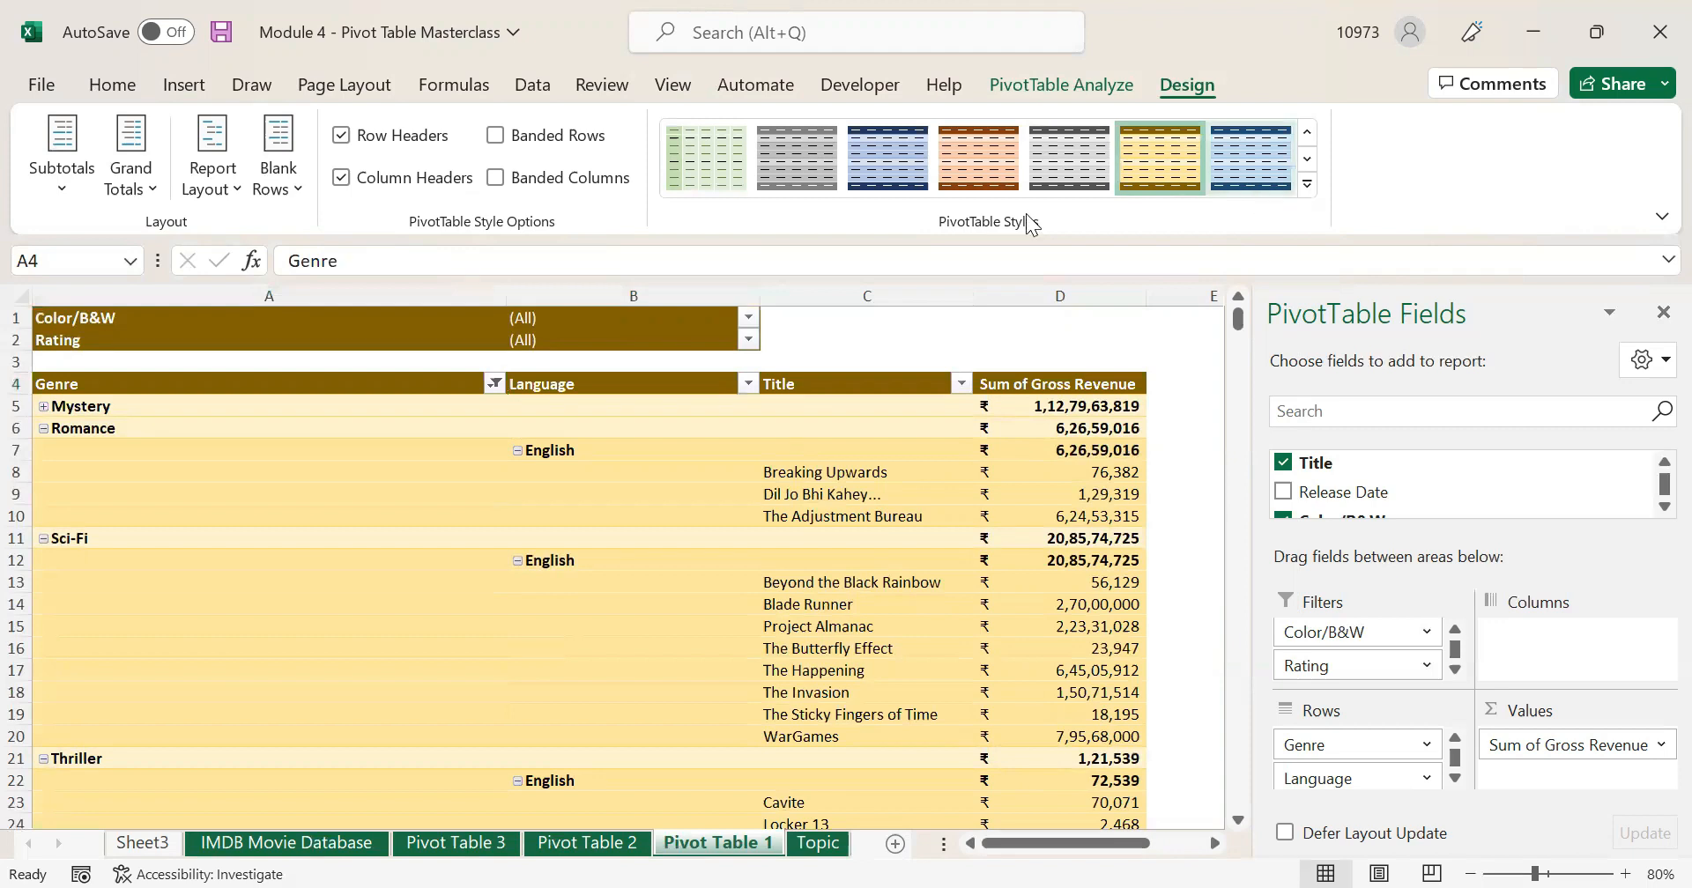
- Apply the light blue Medium style with black header bands and toggle Column Headers and Row Headers off and on
click(1305, 185)
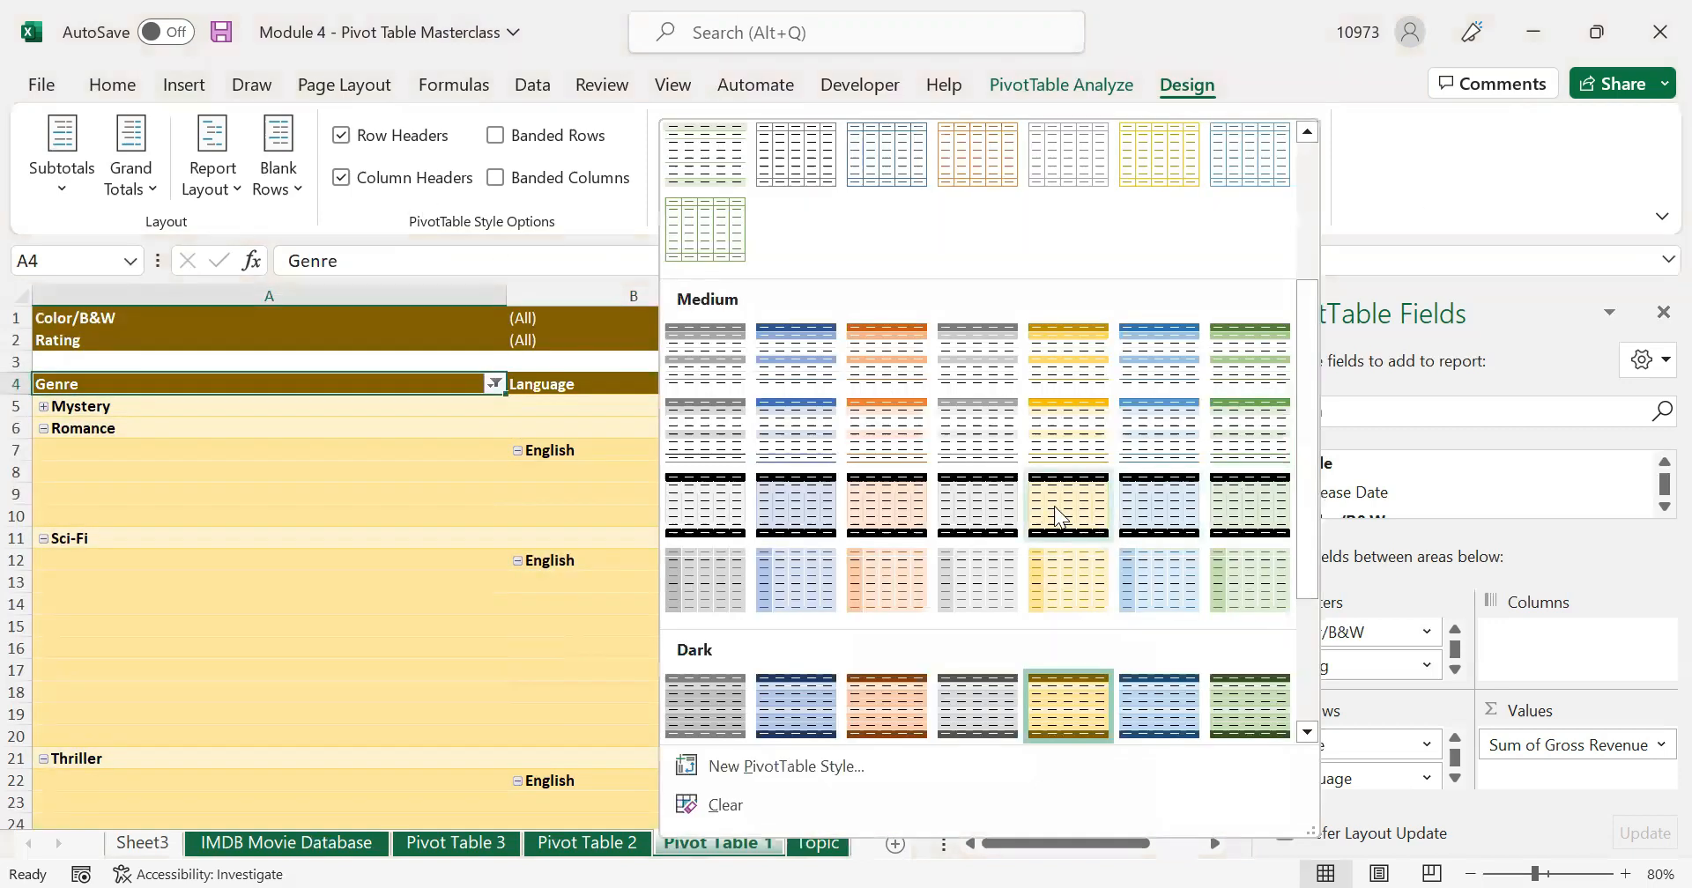
click(1163, 516)
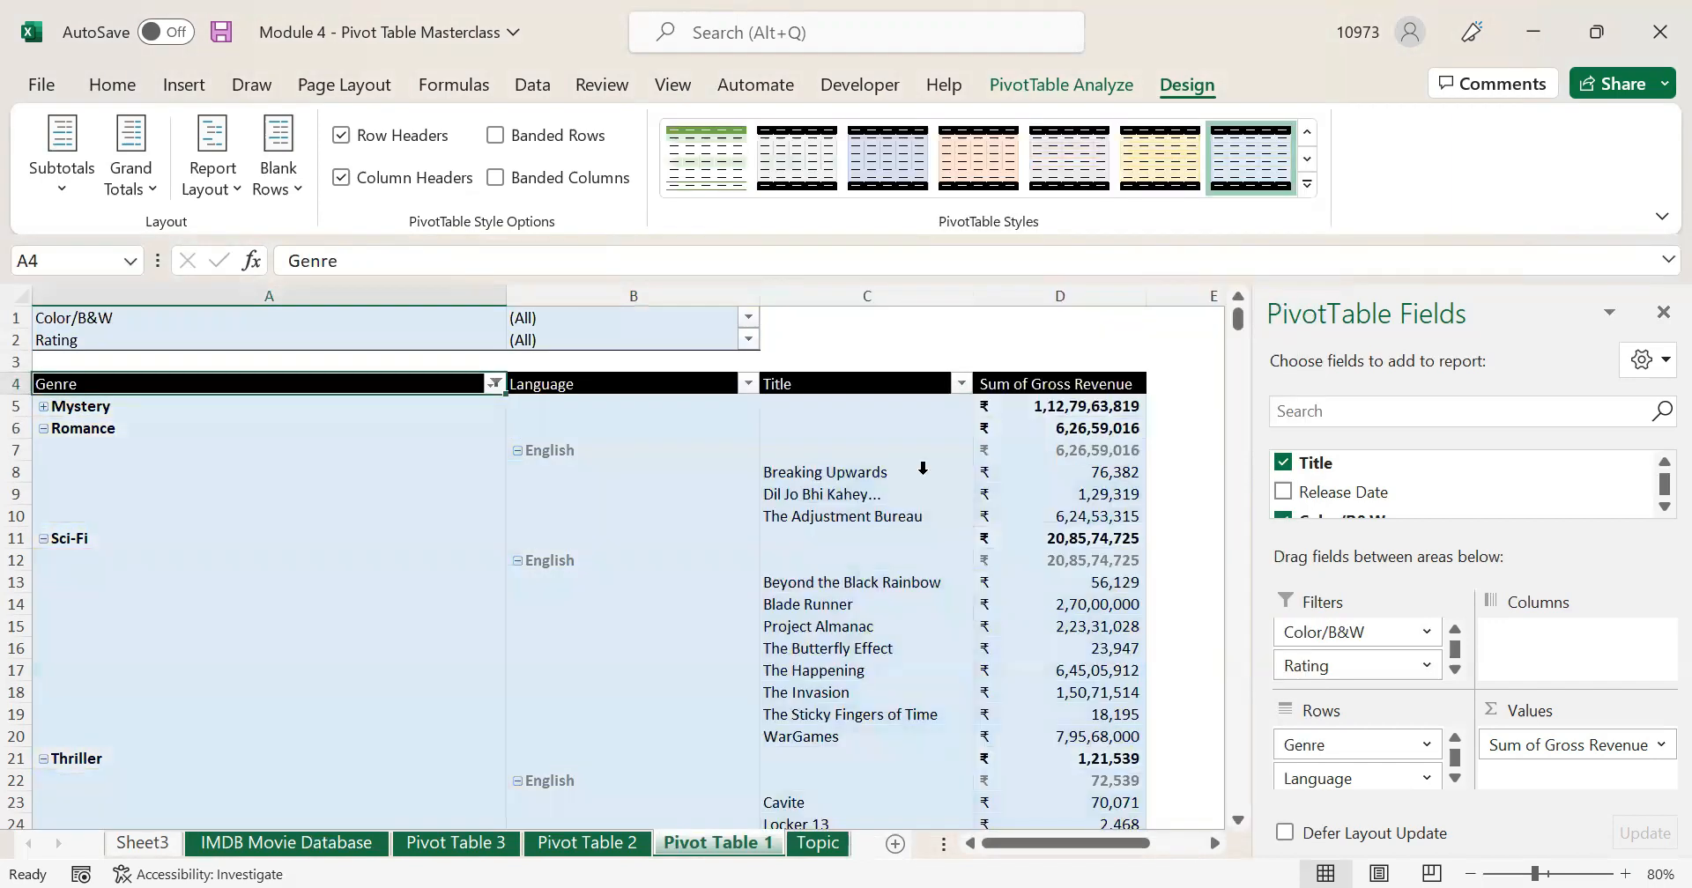
click(389, 182)
click(389, 181)
click(342, 134)
click(342, 135)
- Return the pivot table to the gold style in the first row of the Dark group and check its header rows
click(1309, 184)
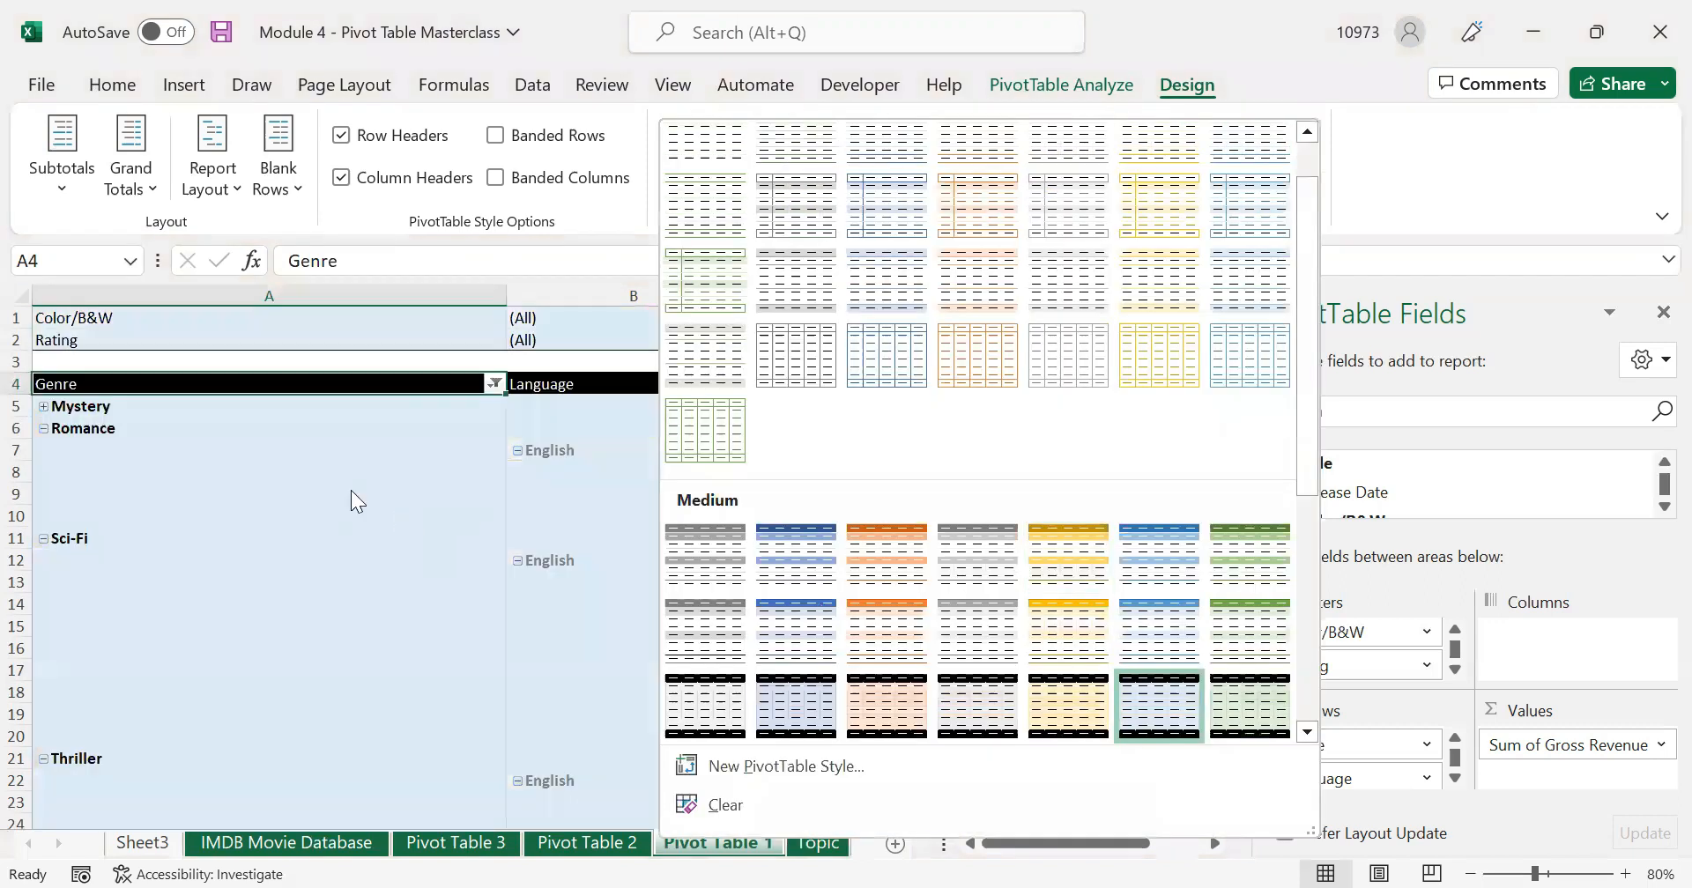
scroll(1130, 666, down, 3)
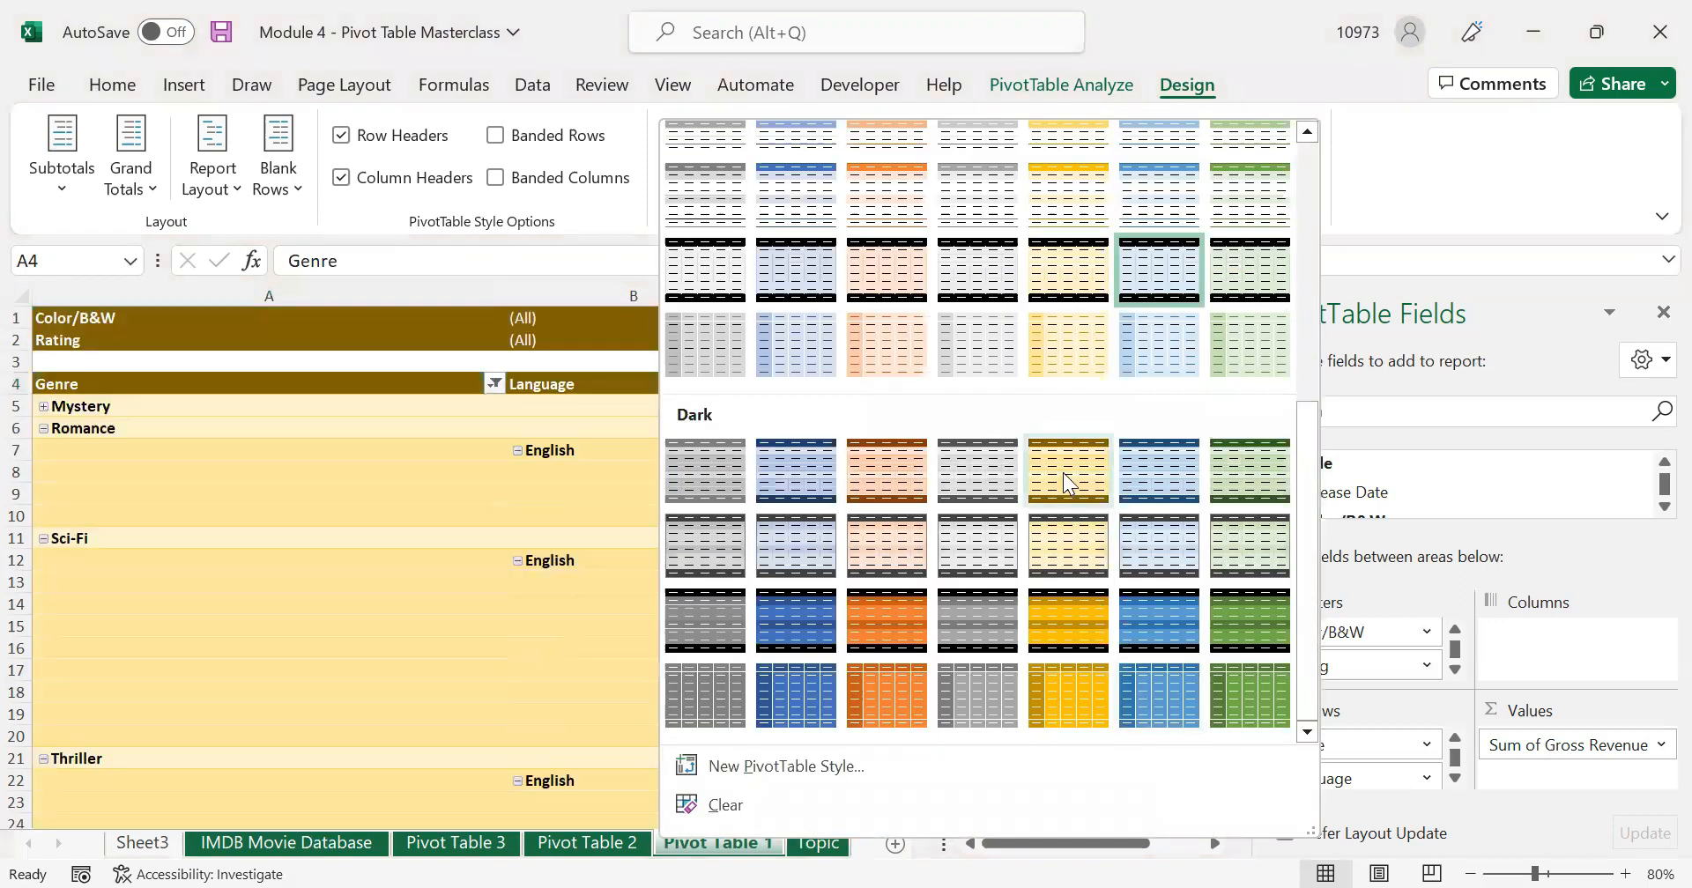
click(1062, 472)
click(599, 451)
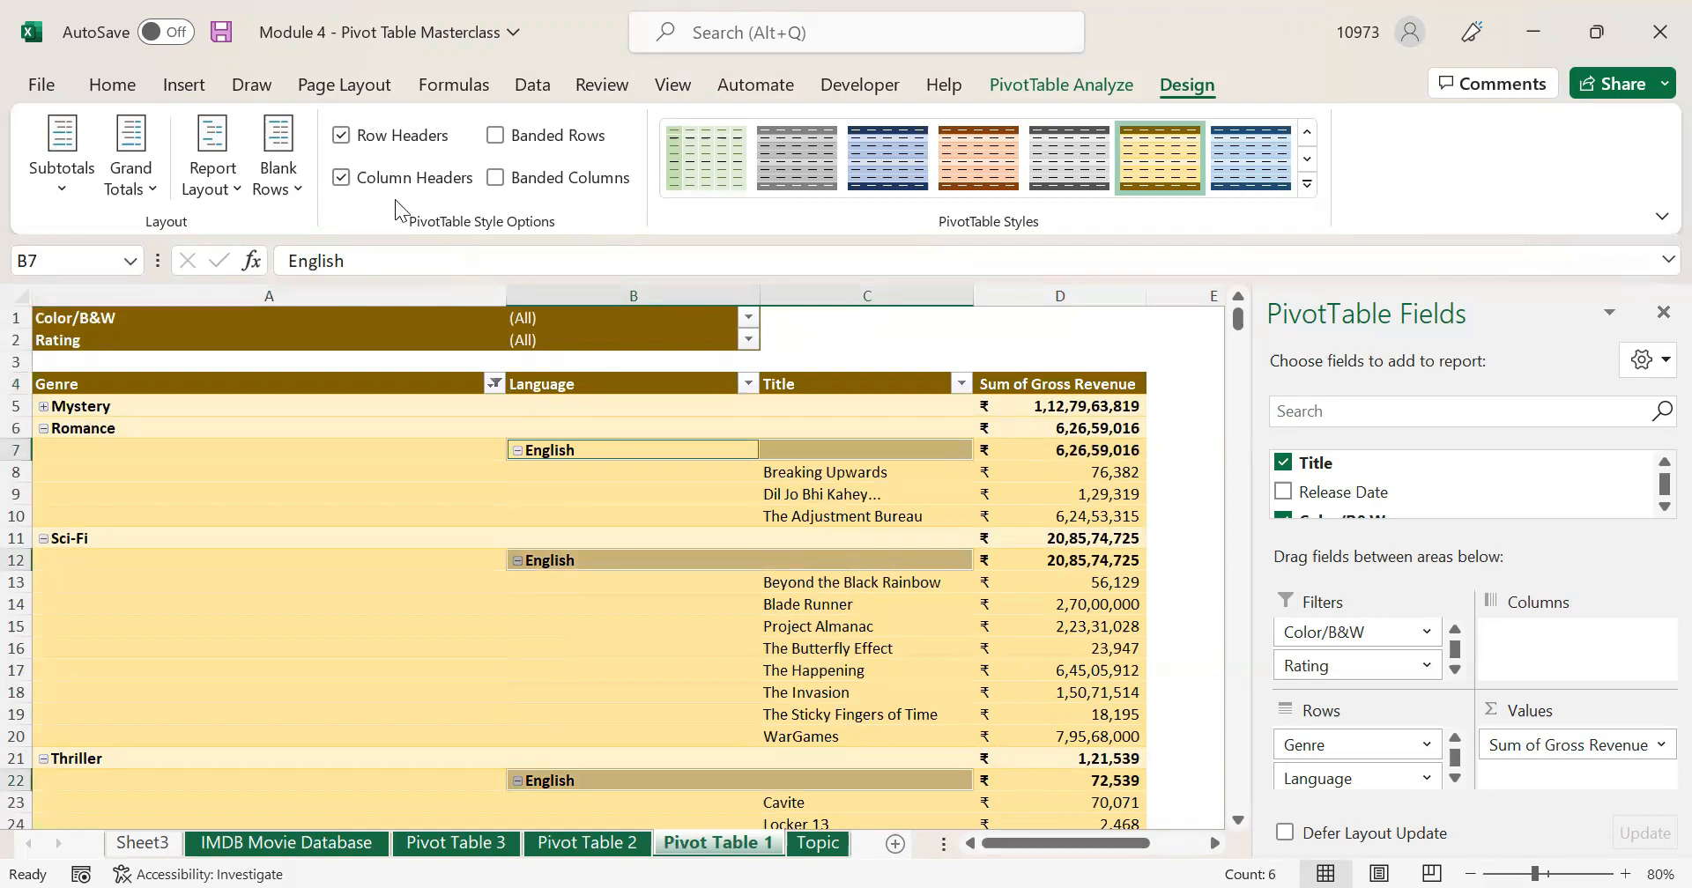
click(436, 407)
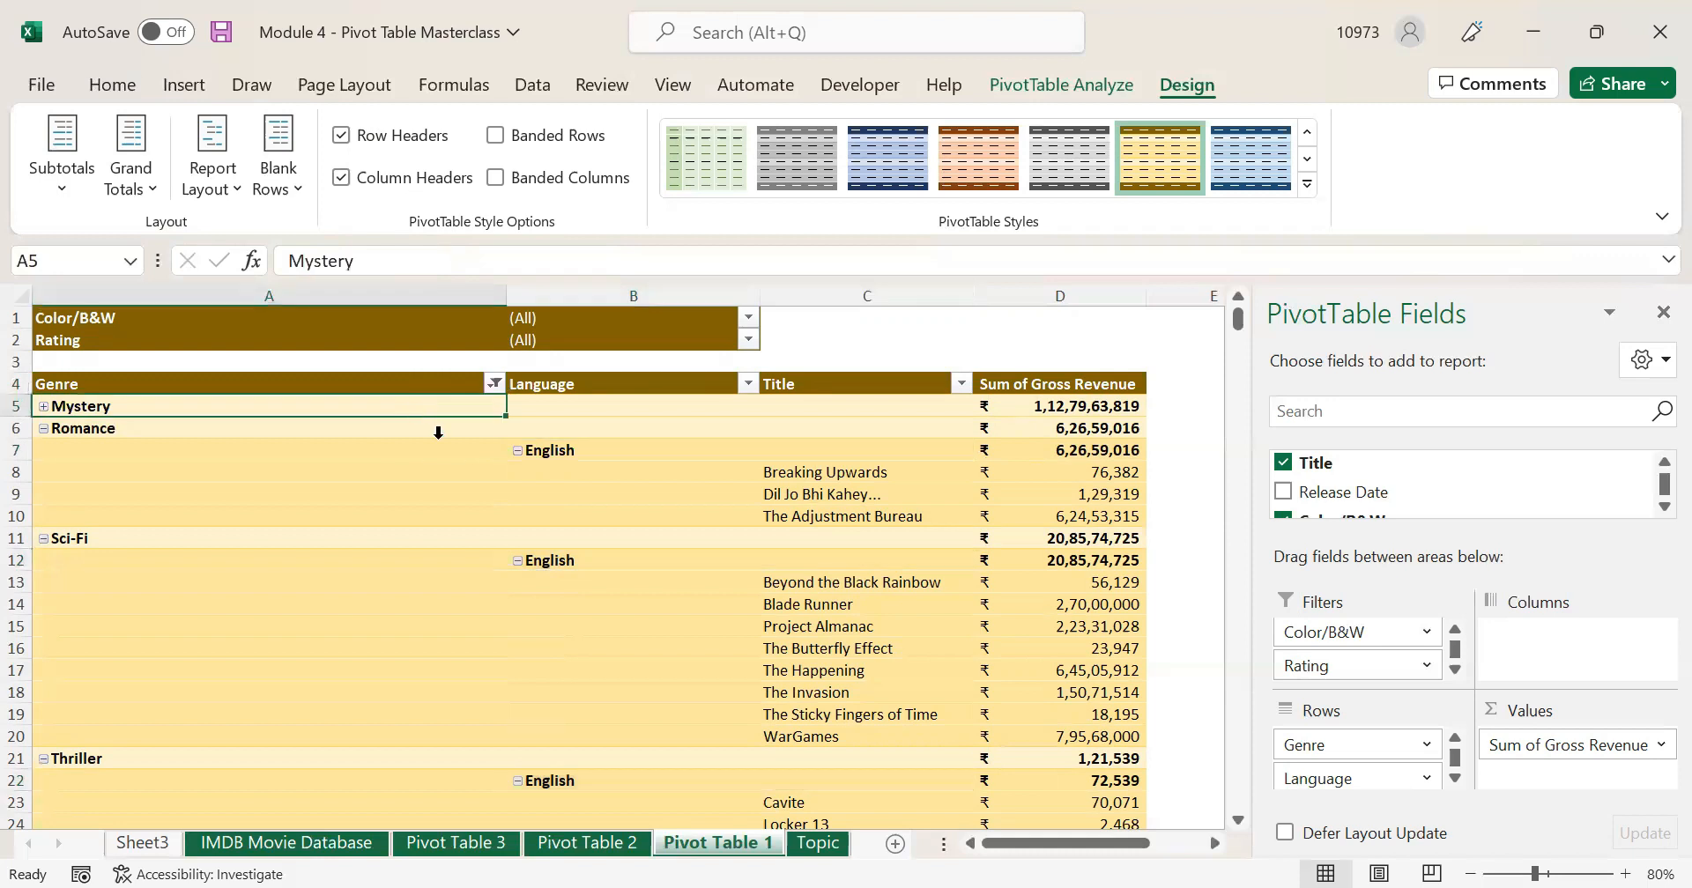
- Turn on Banded Rows and check the alternating row shading down the Genre column to row 19
click(548, 147)
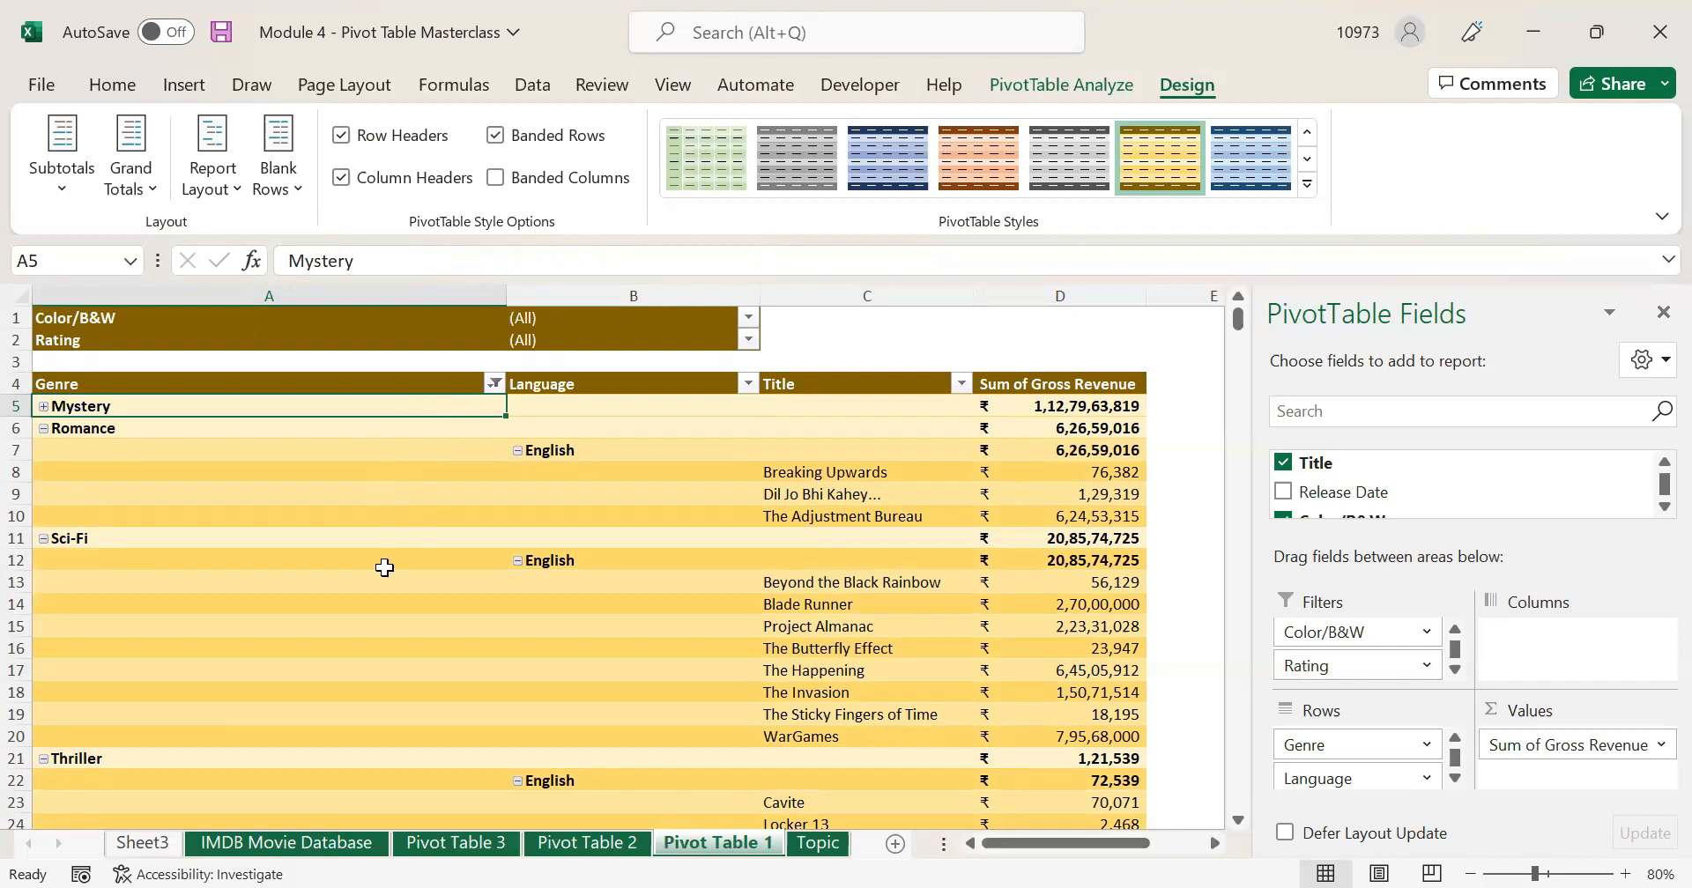
click(384, 453)
click(341, 494)
click(315, 563)
click(302, 583)
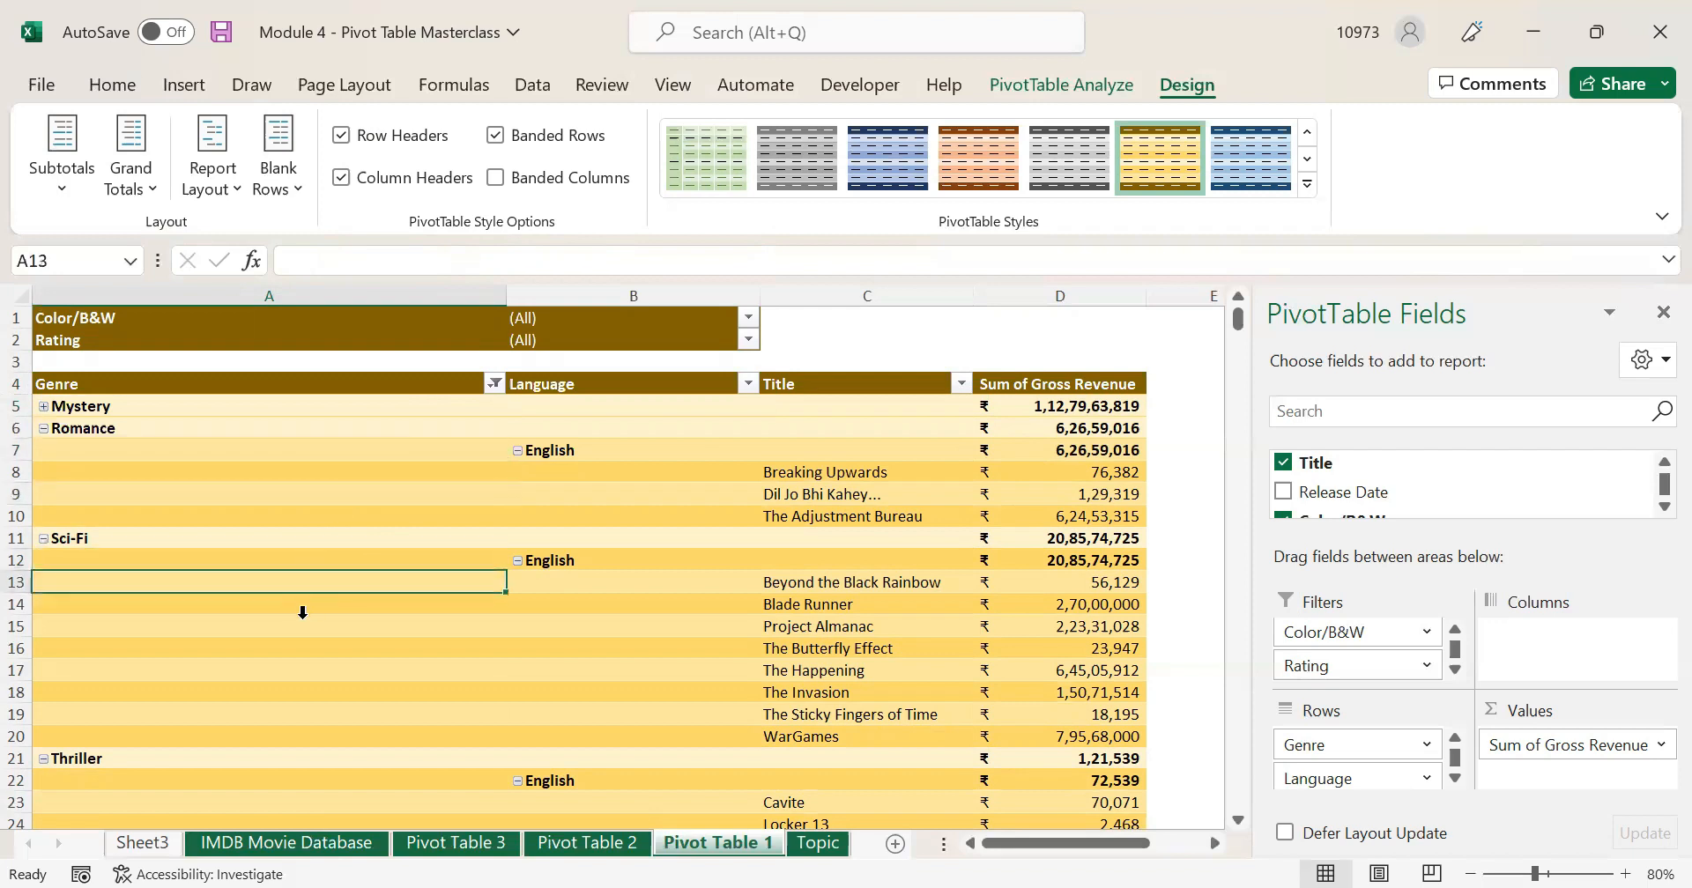
click(306, 625)
click(298, 672)
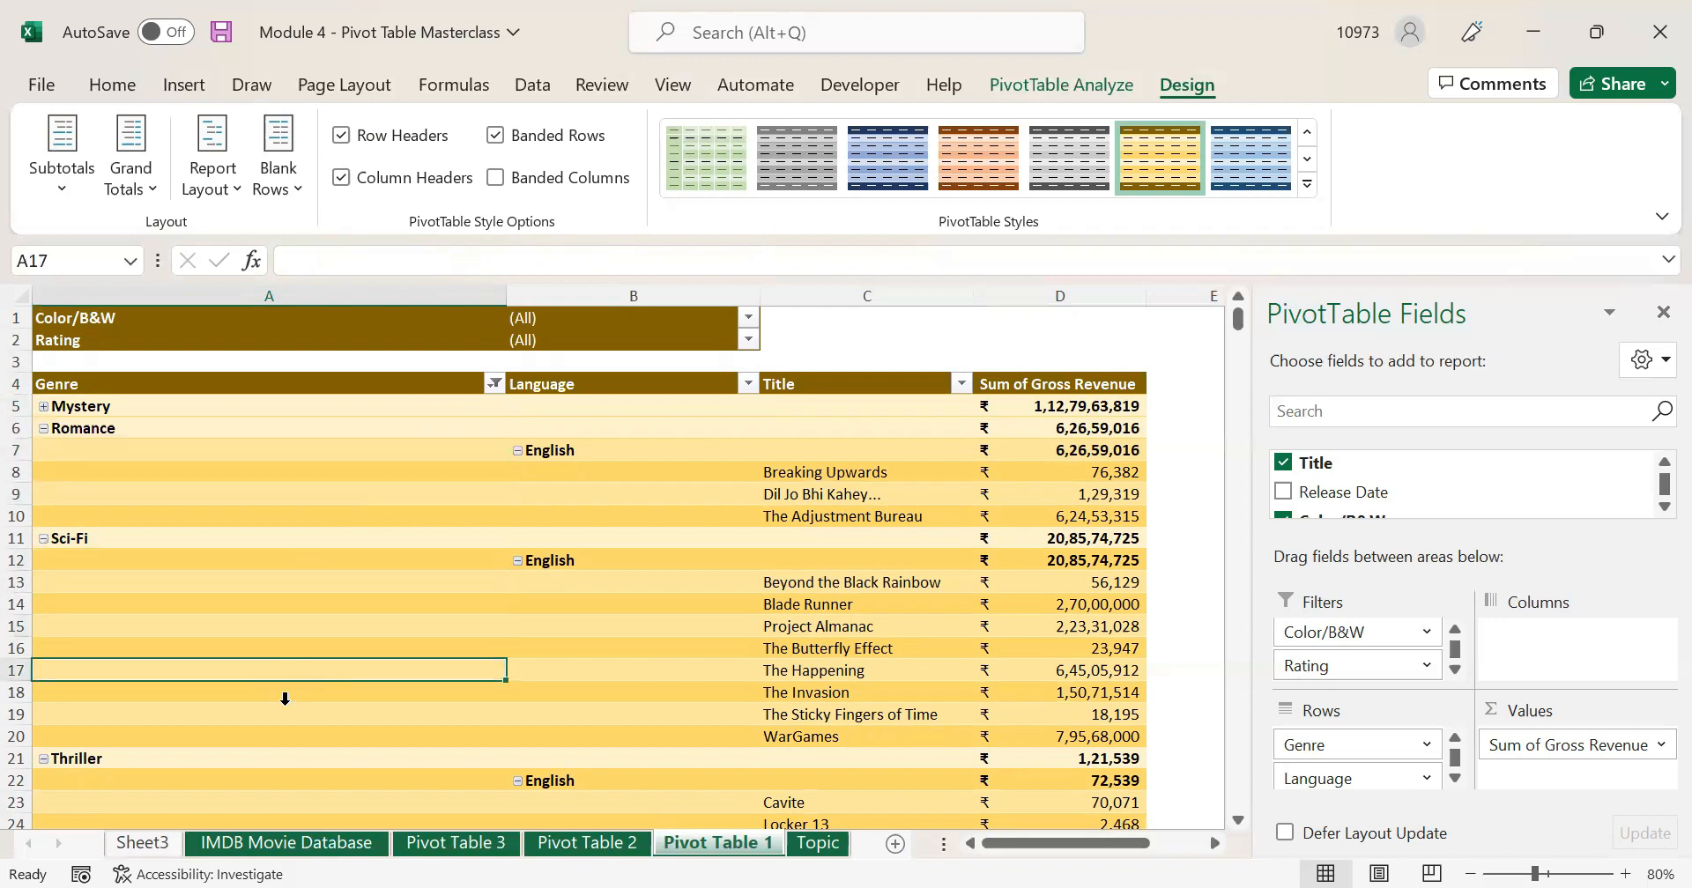
click(283, 712)
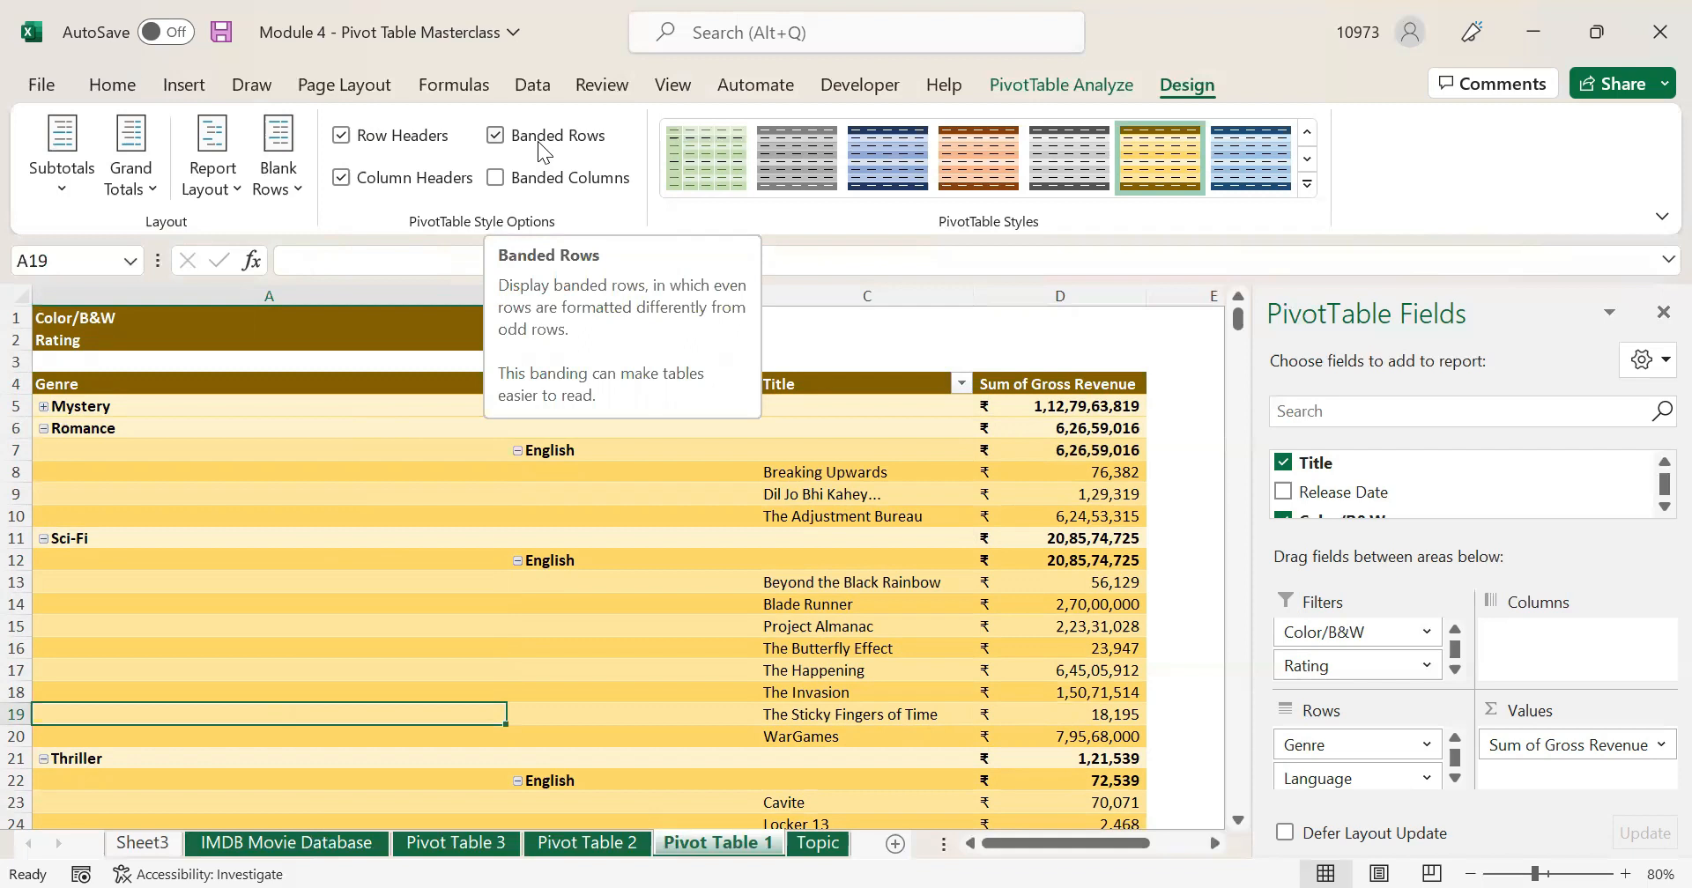
- Compare the banded shading of individual rows in the Genre column between rows 6 and 15
click(406, 472)
click(395, 439)
click(397, 493)
click(381, 538)
click(375, 581)
click(367, 625)
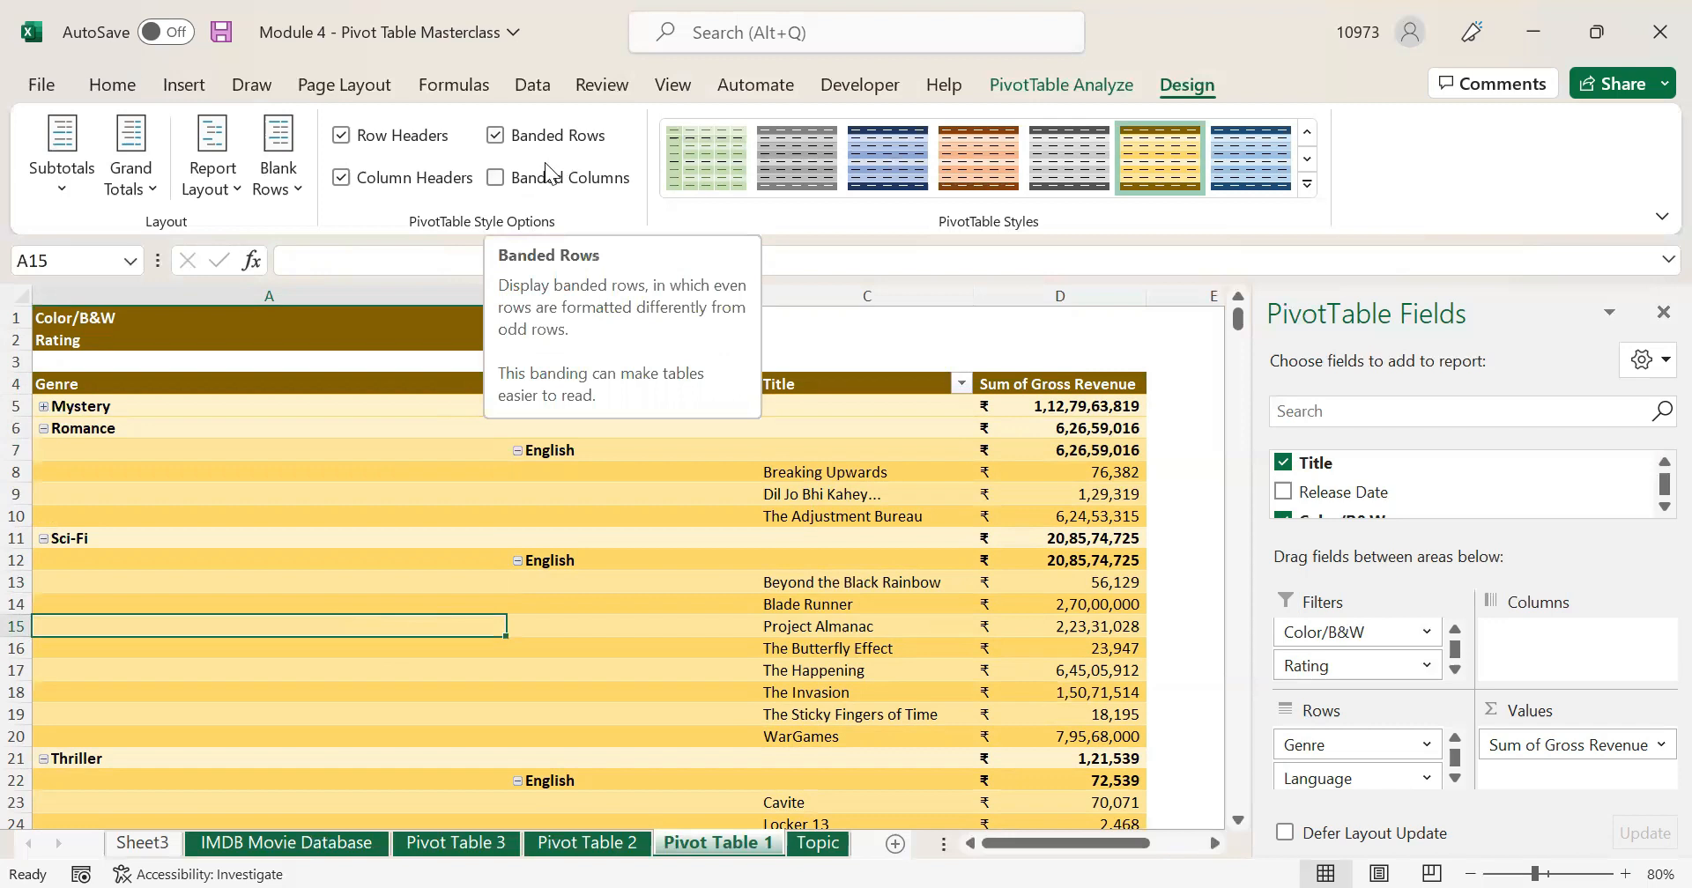
- Turn on Banded Columns and apply the gold style in the first row of the Medium group to the pivot table
click(588, 181)
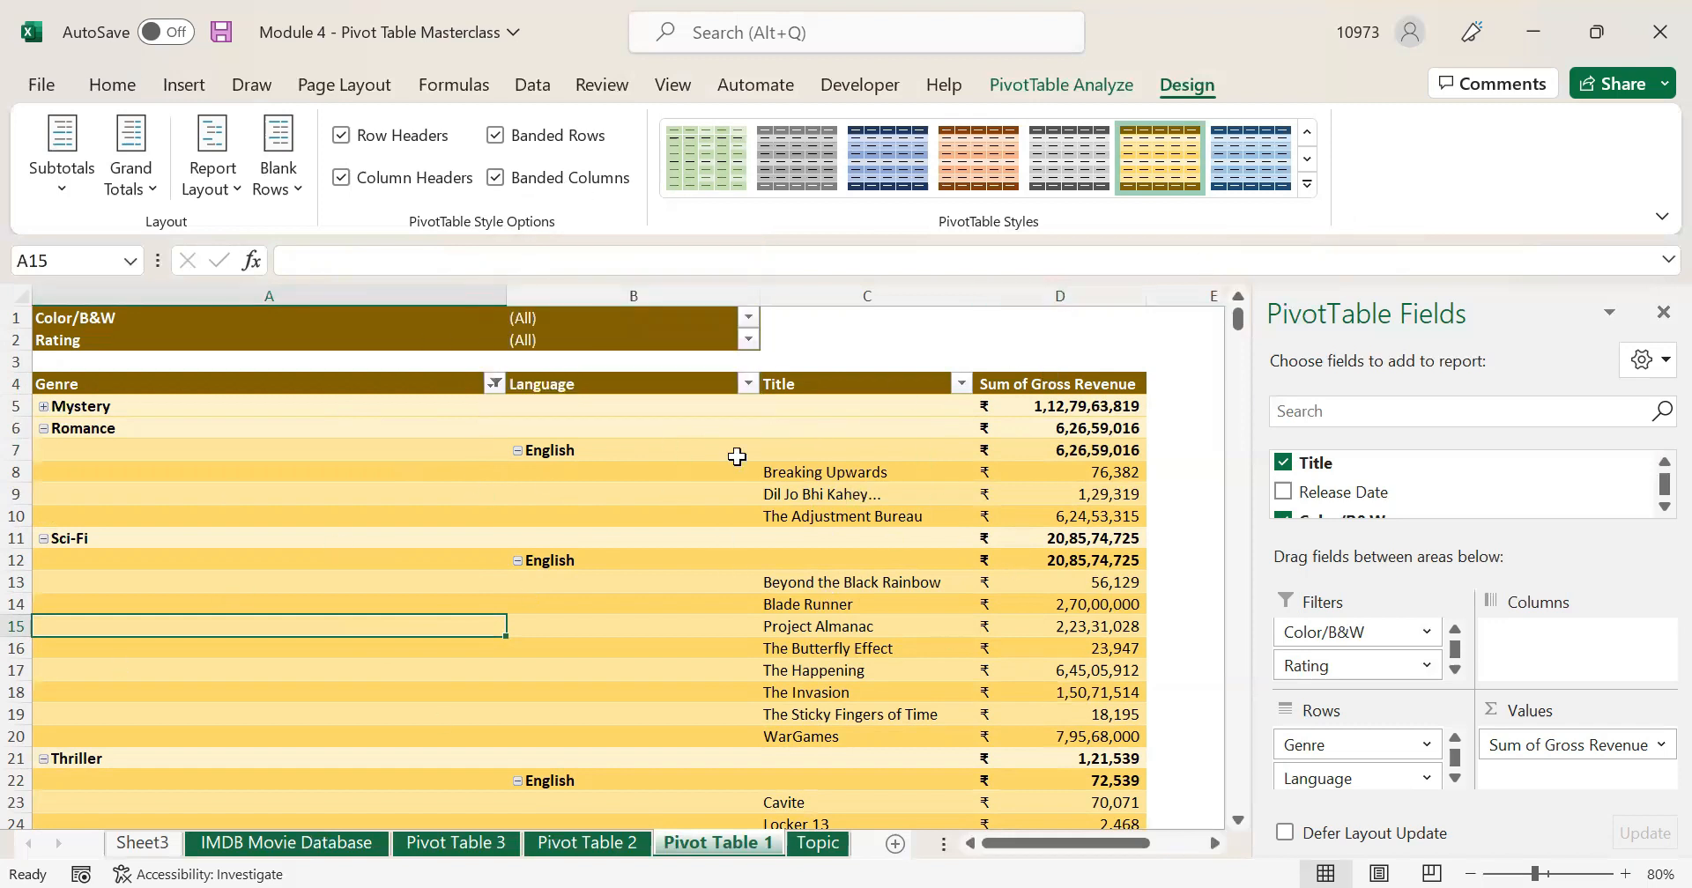
click(1306, 183)
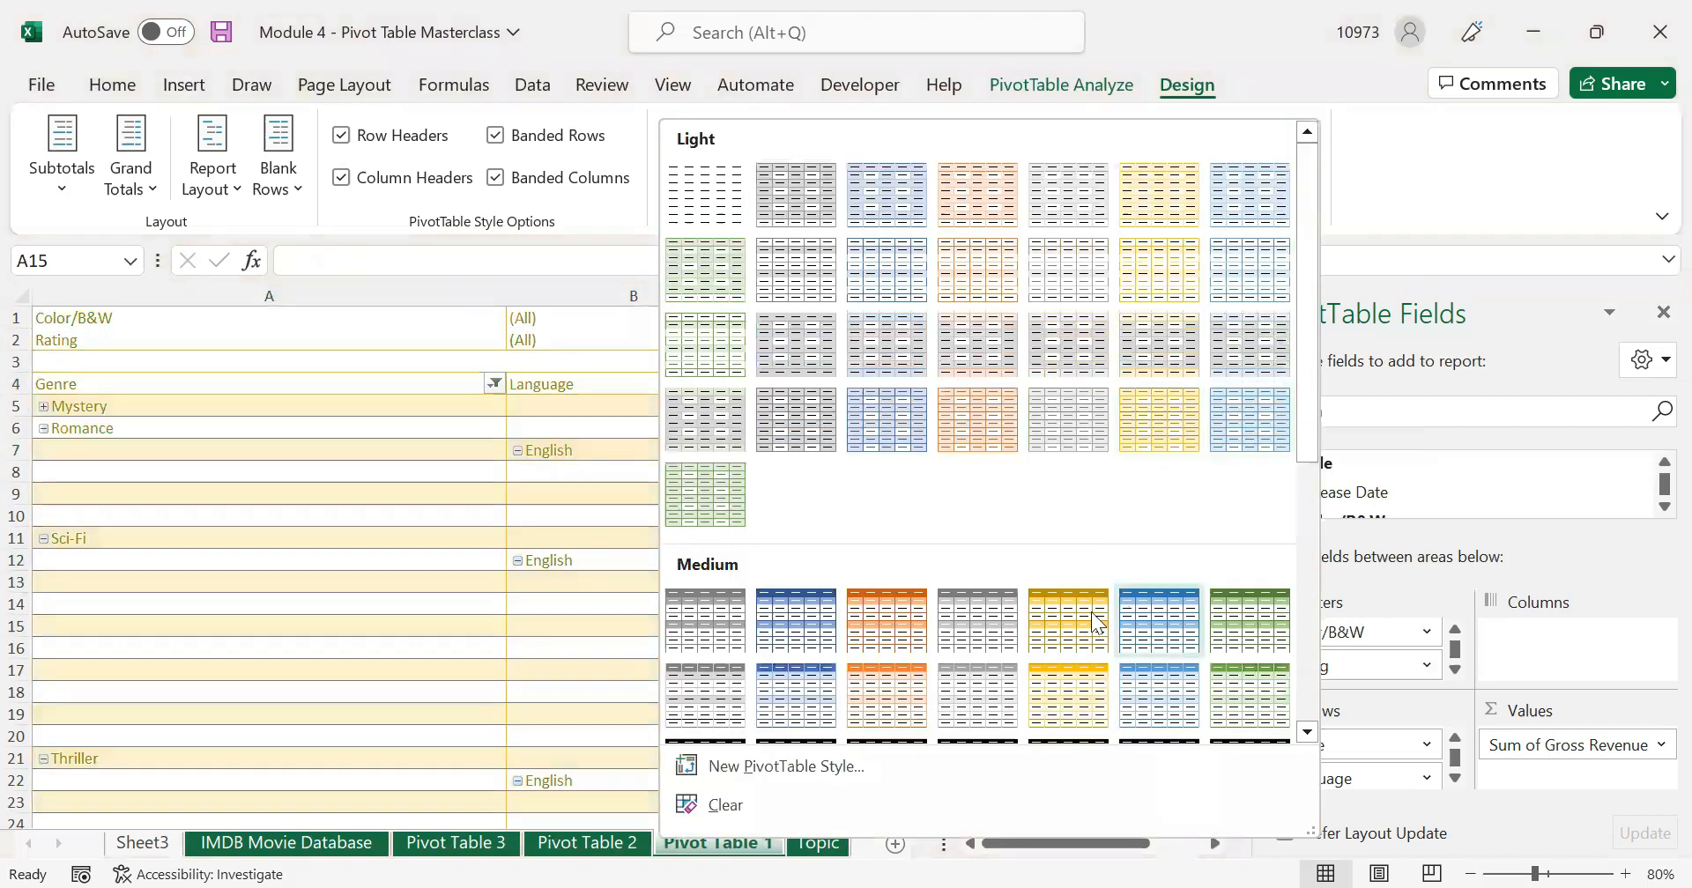
click(1069, 624)
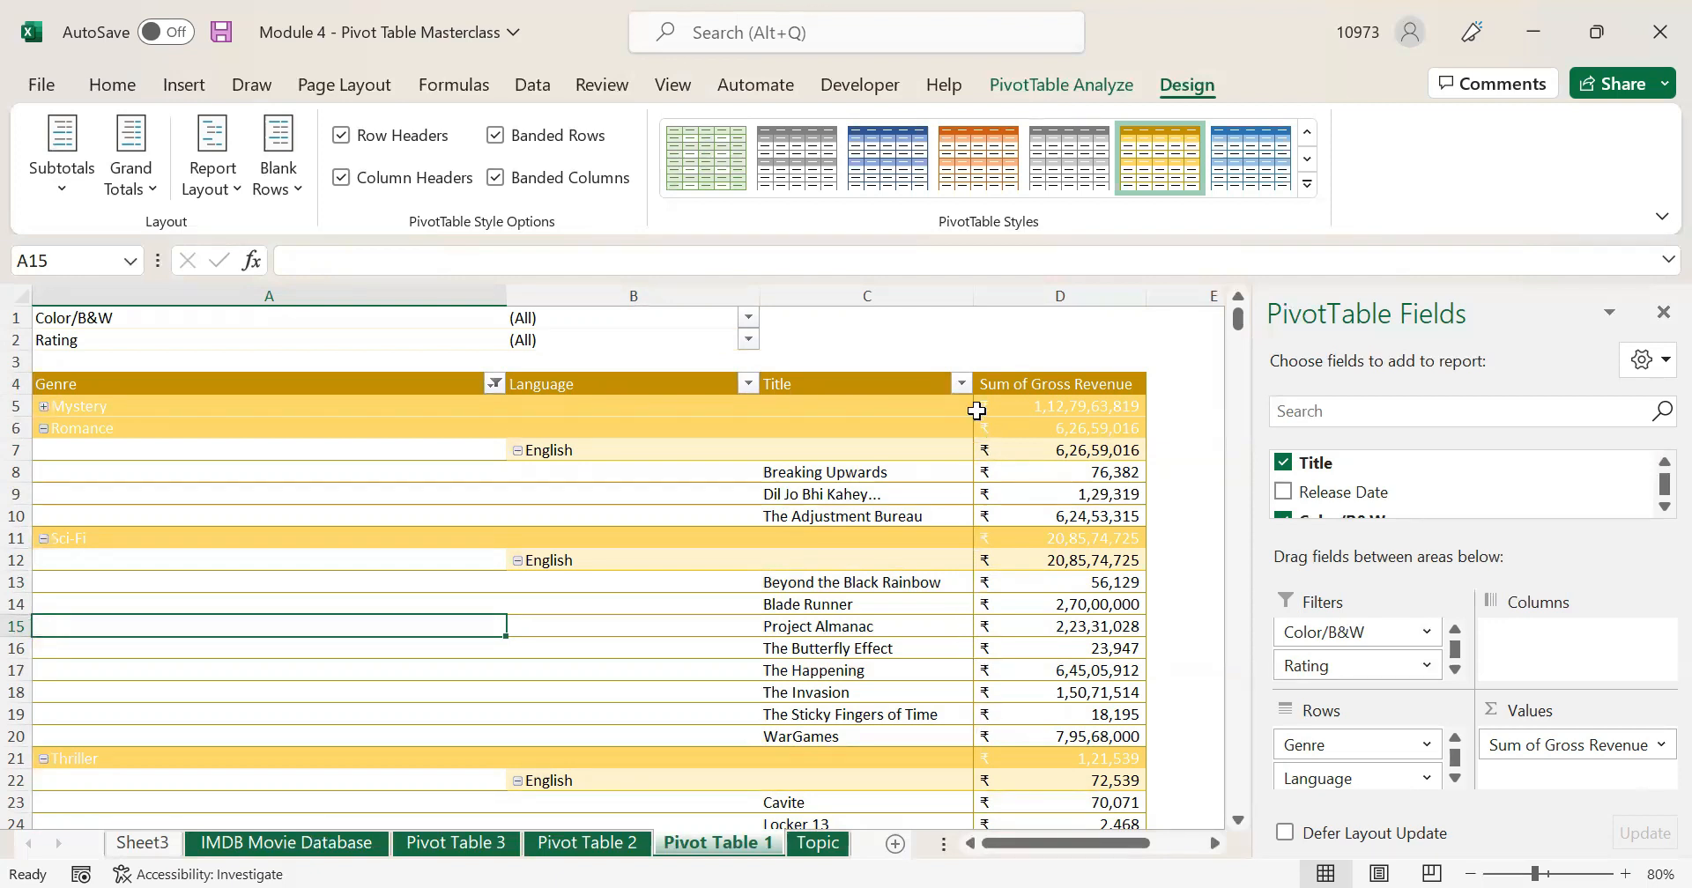
- Switch Banded Columns off and on again to compare the vertical lines between the pivot table columns
click(542, 178)
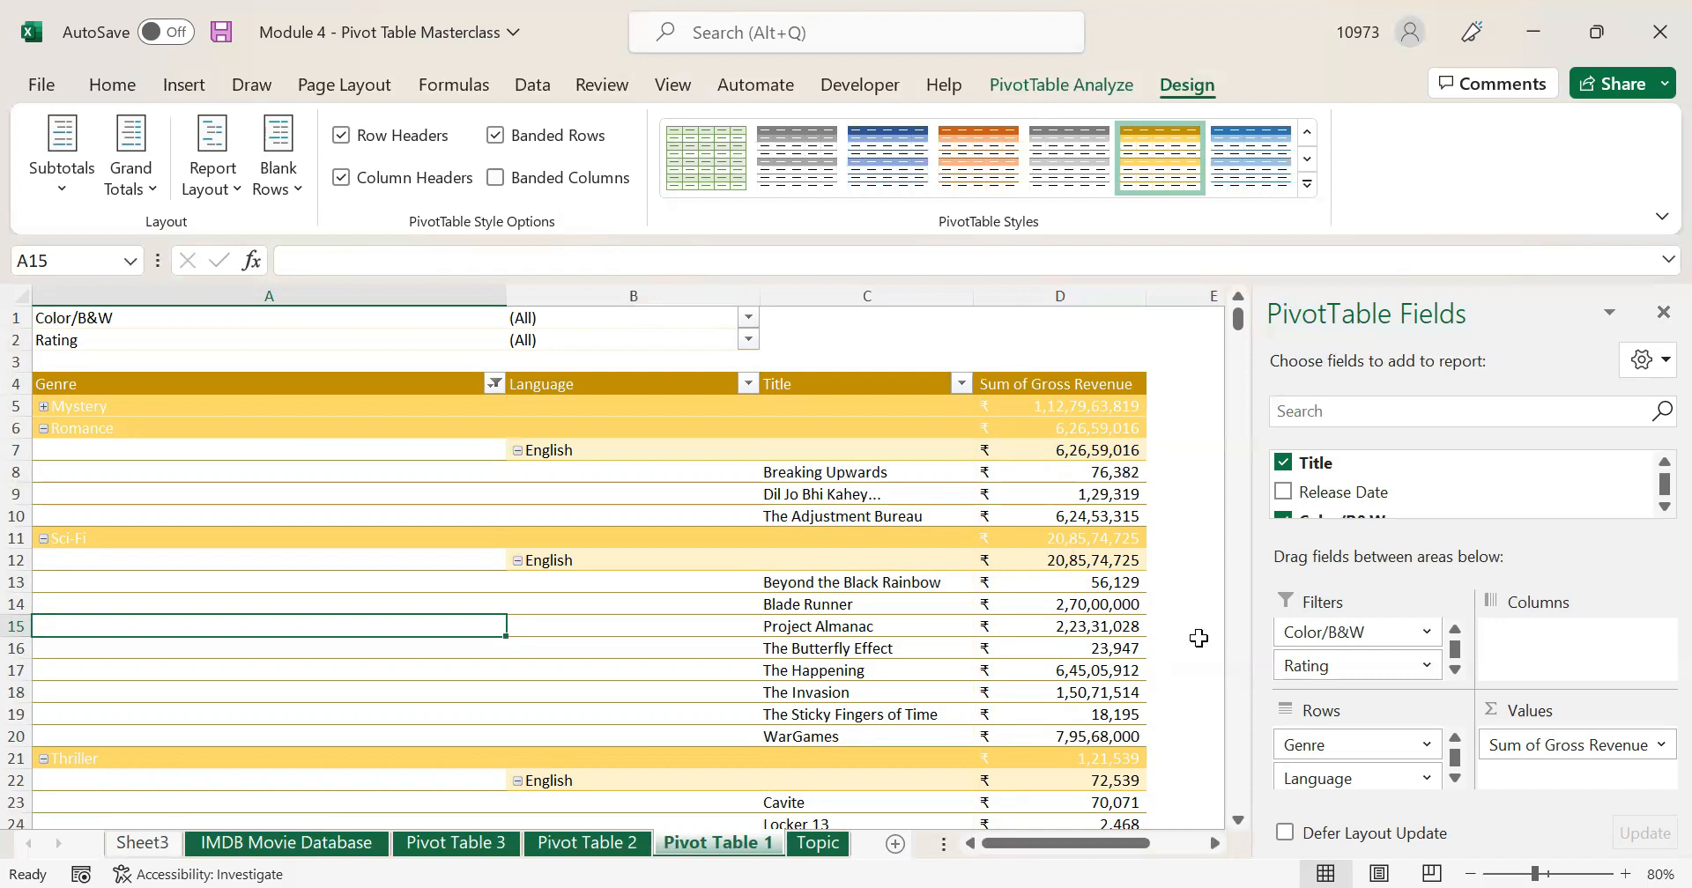
click(562, 183)
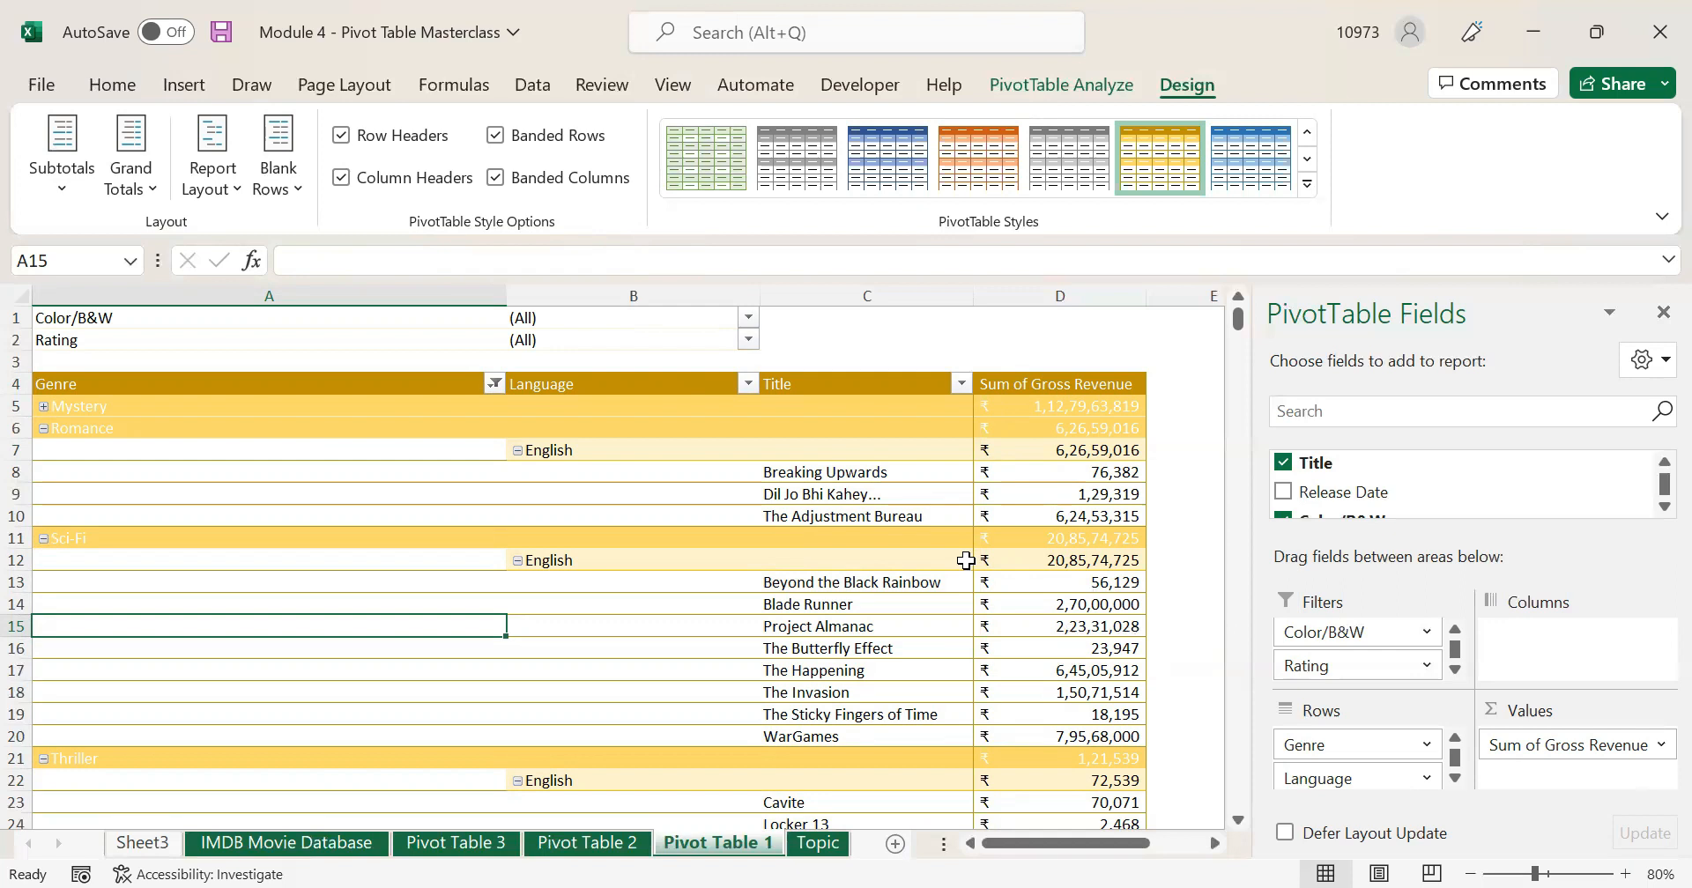
click(599, 496)
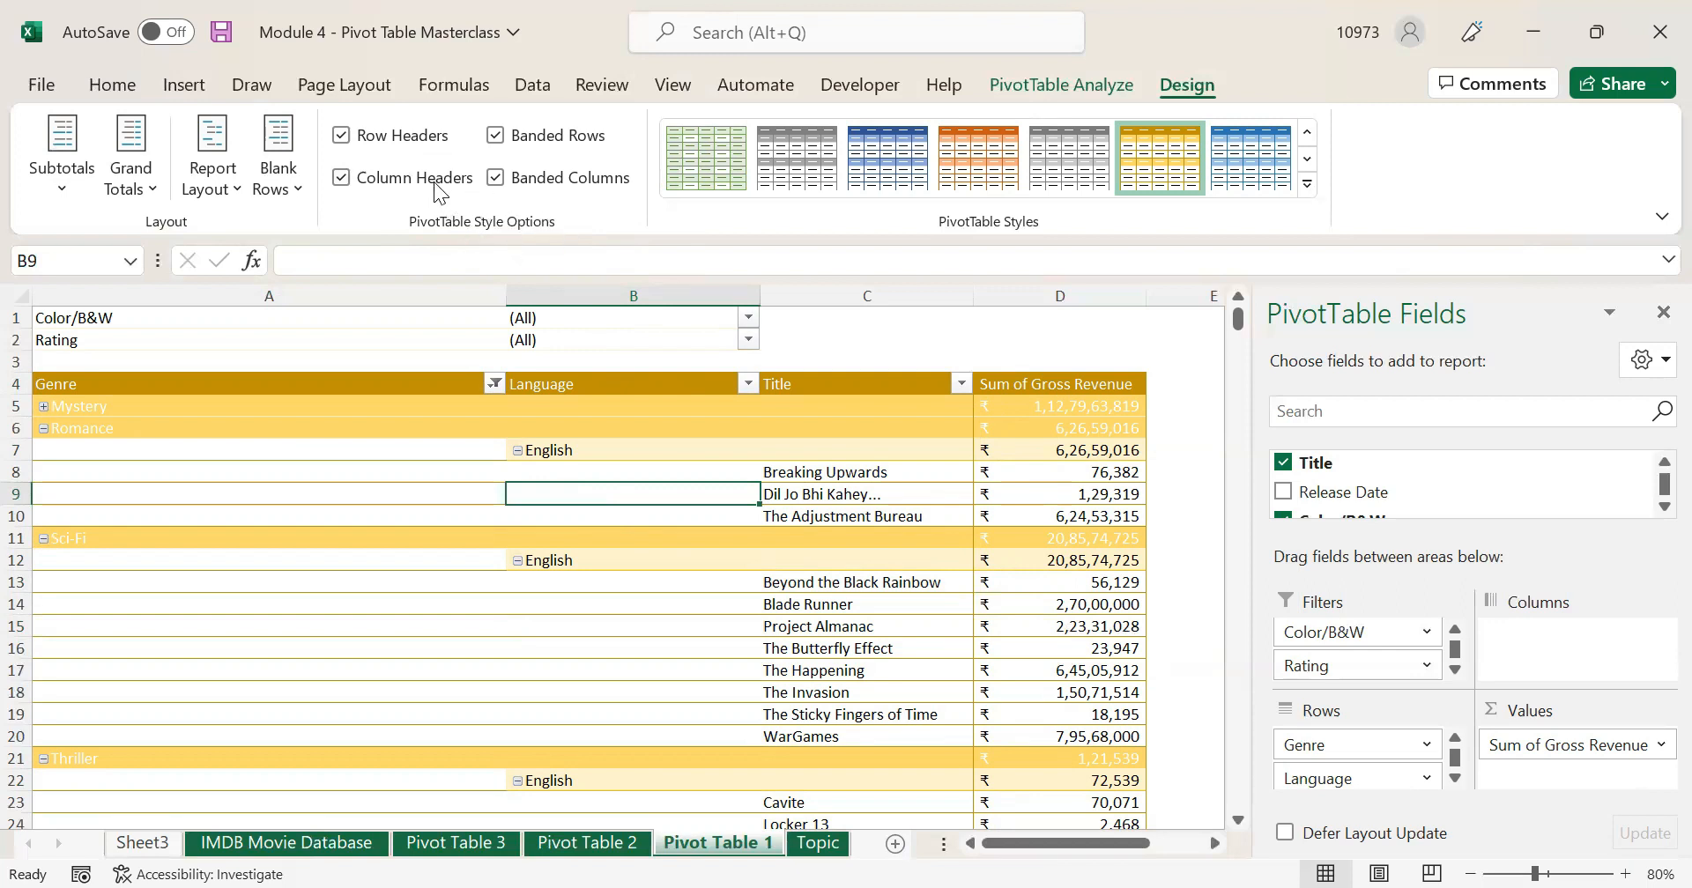
click(291, 406)
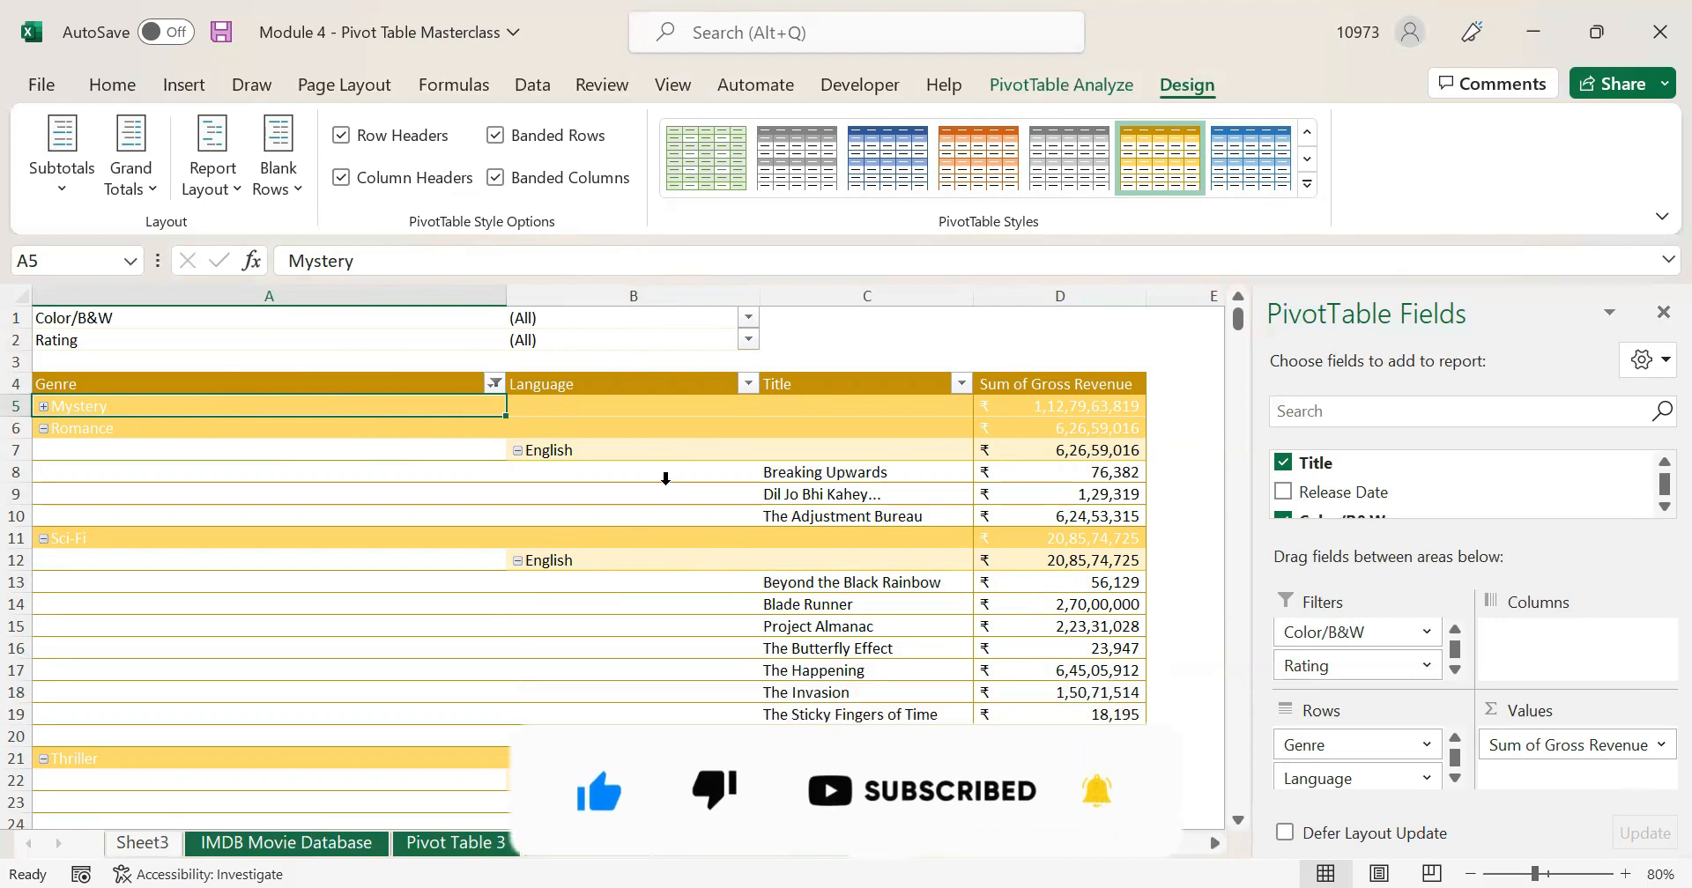
- Select the English language rows and view the Report Layout options without changing the layout
click(665, 479)
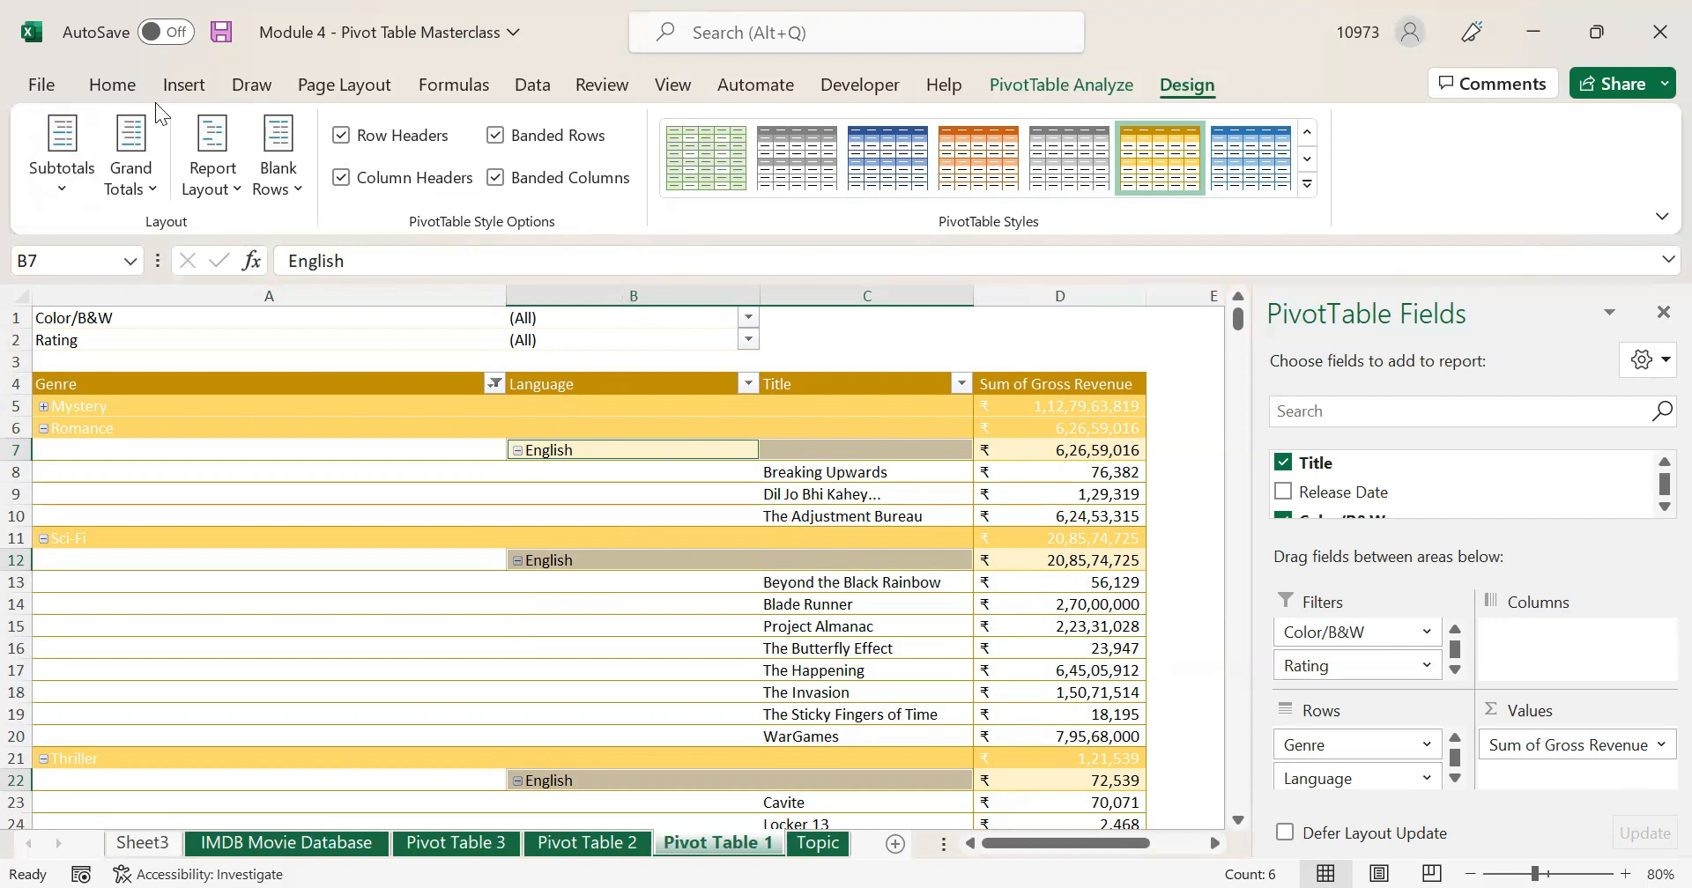
click(230, 188)
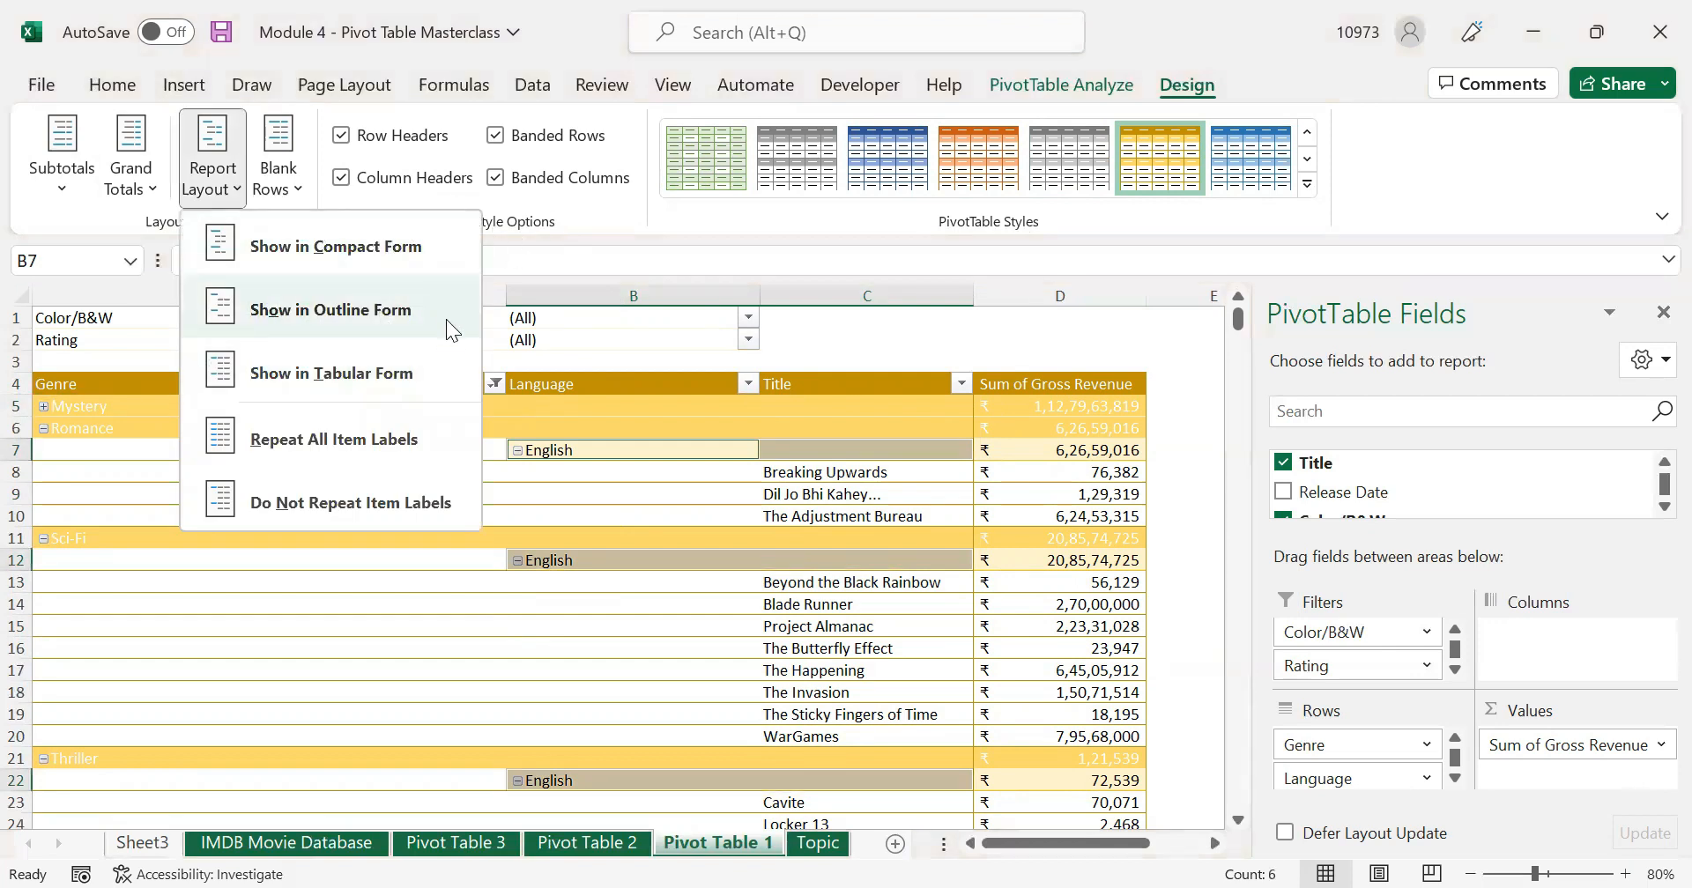
click(625, 457)
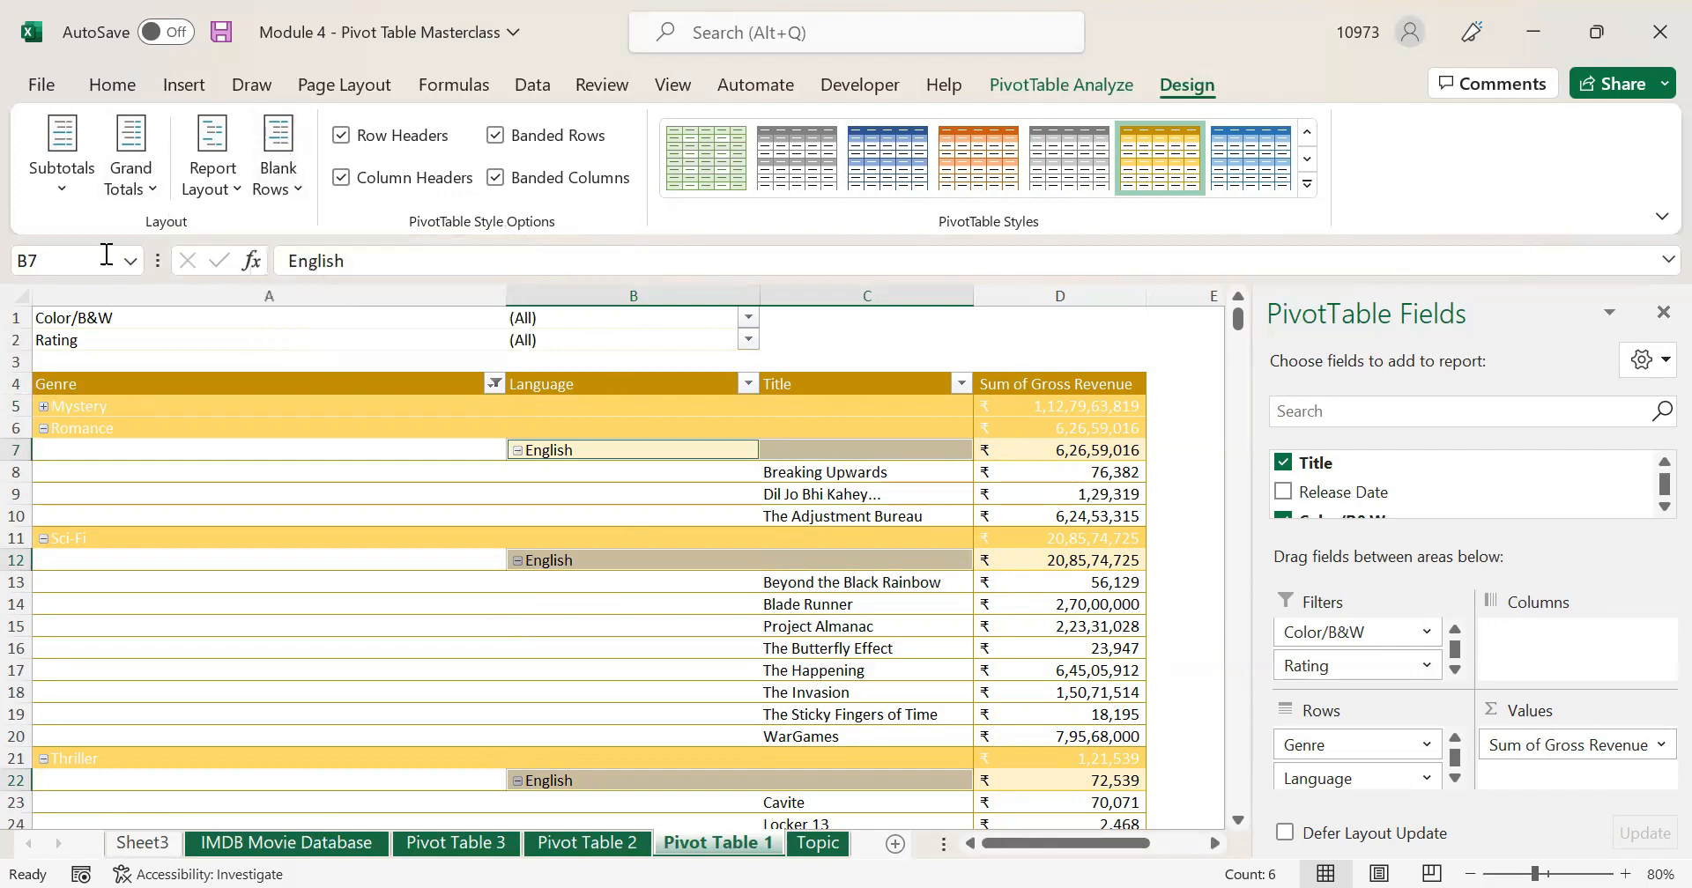
- View the Blank Rows options for the pivot table on the Pivot Table 2 sheet and return to the Pivot Table 1 sheet
click(597, 846)
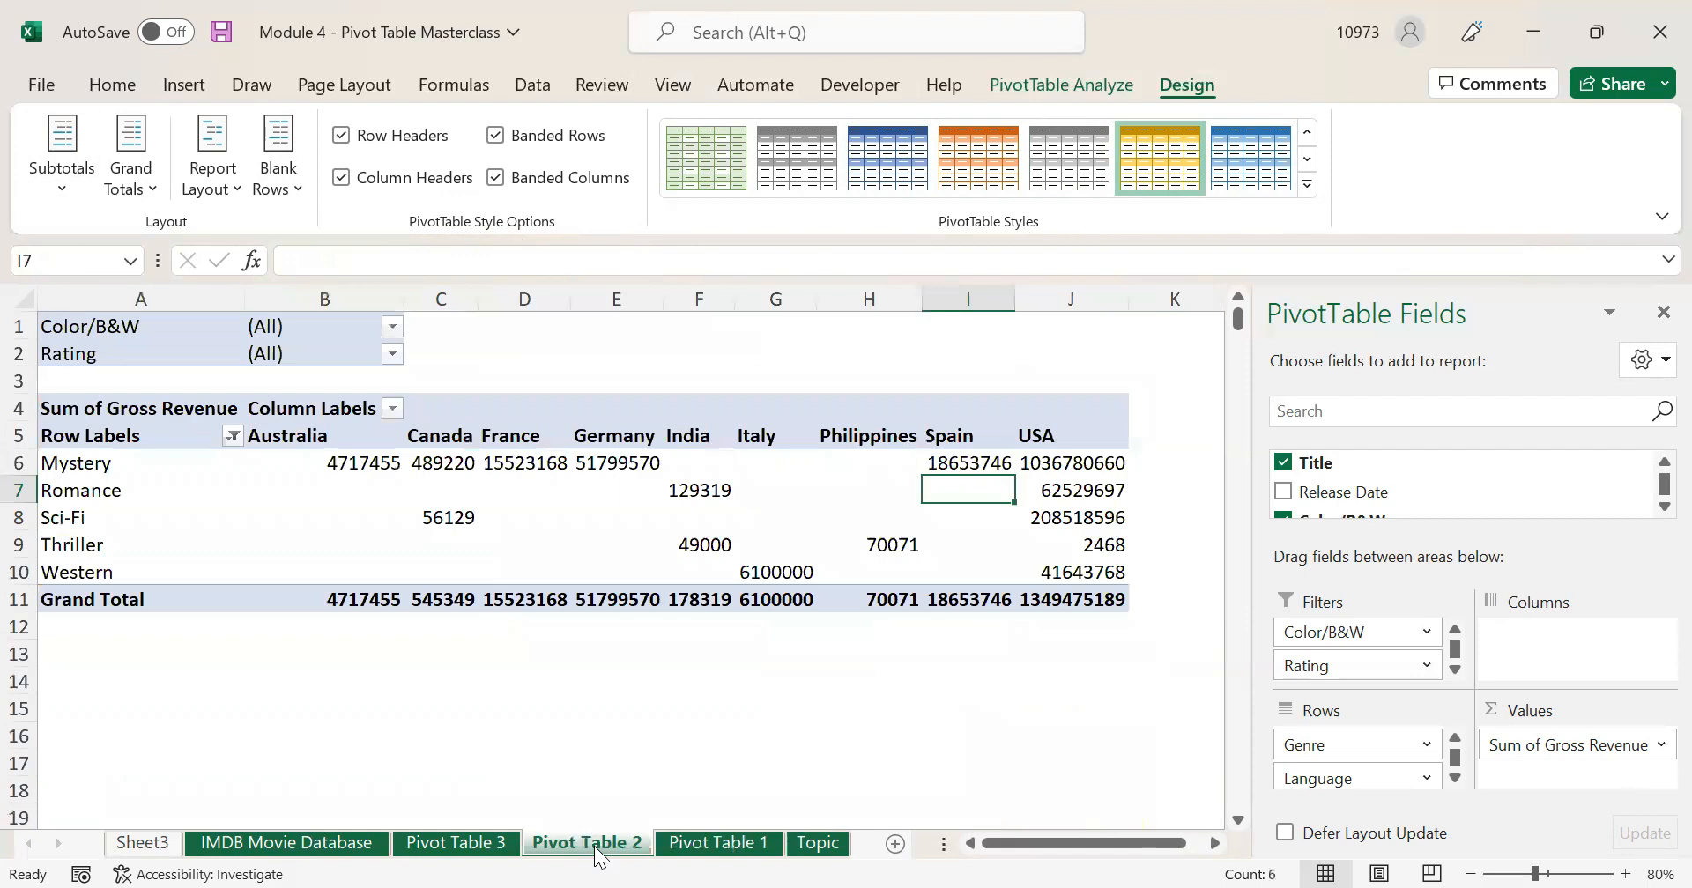
click(516, 521)
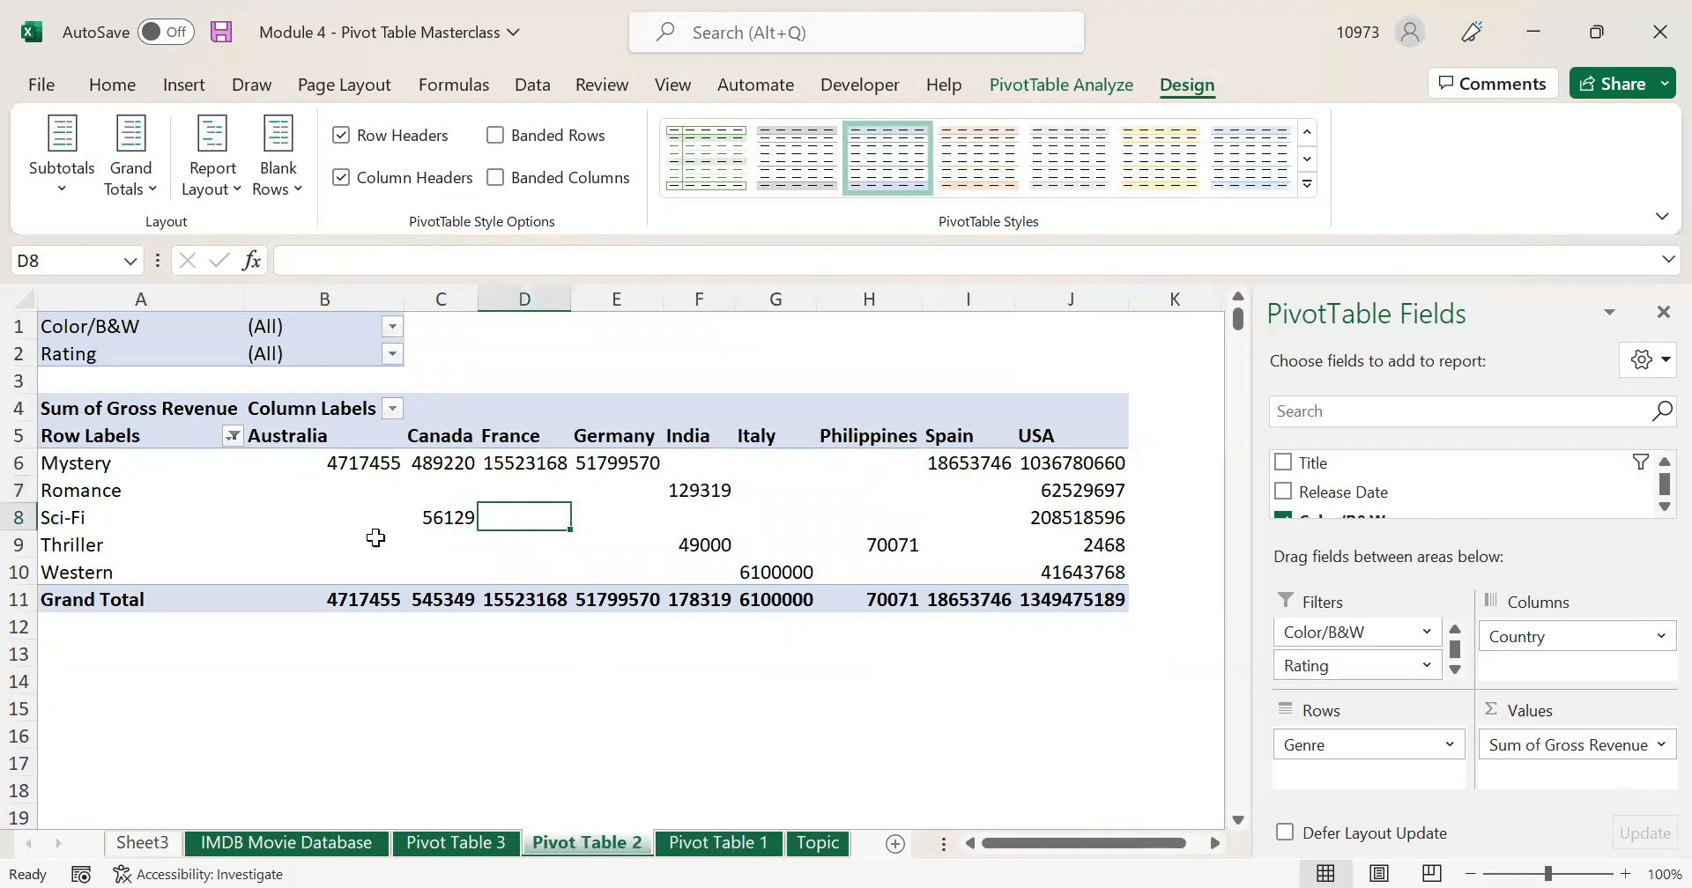
click(294, 190)
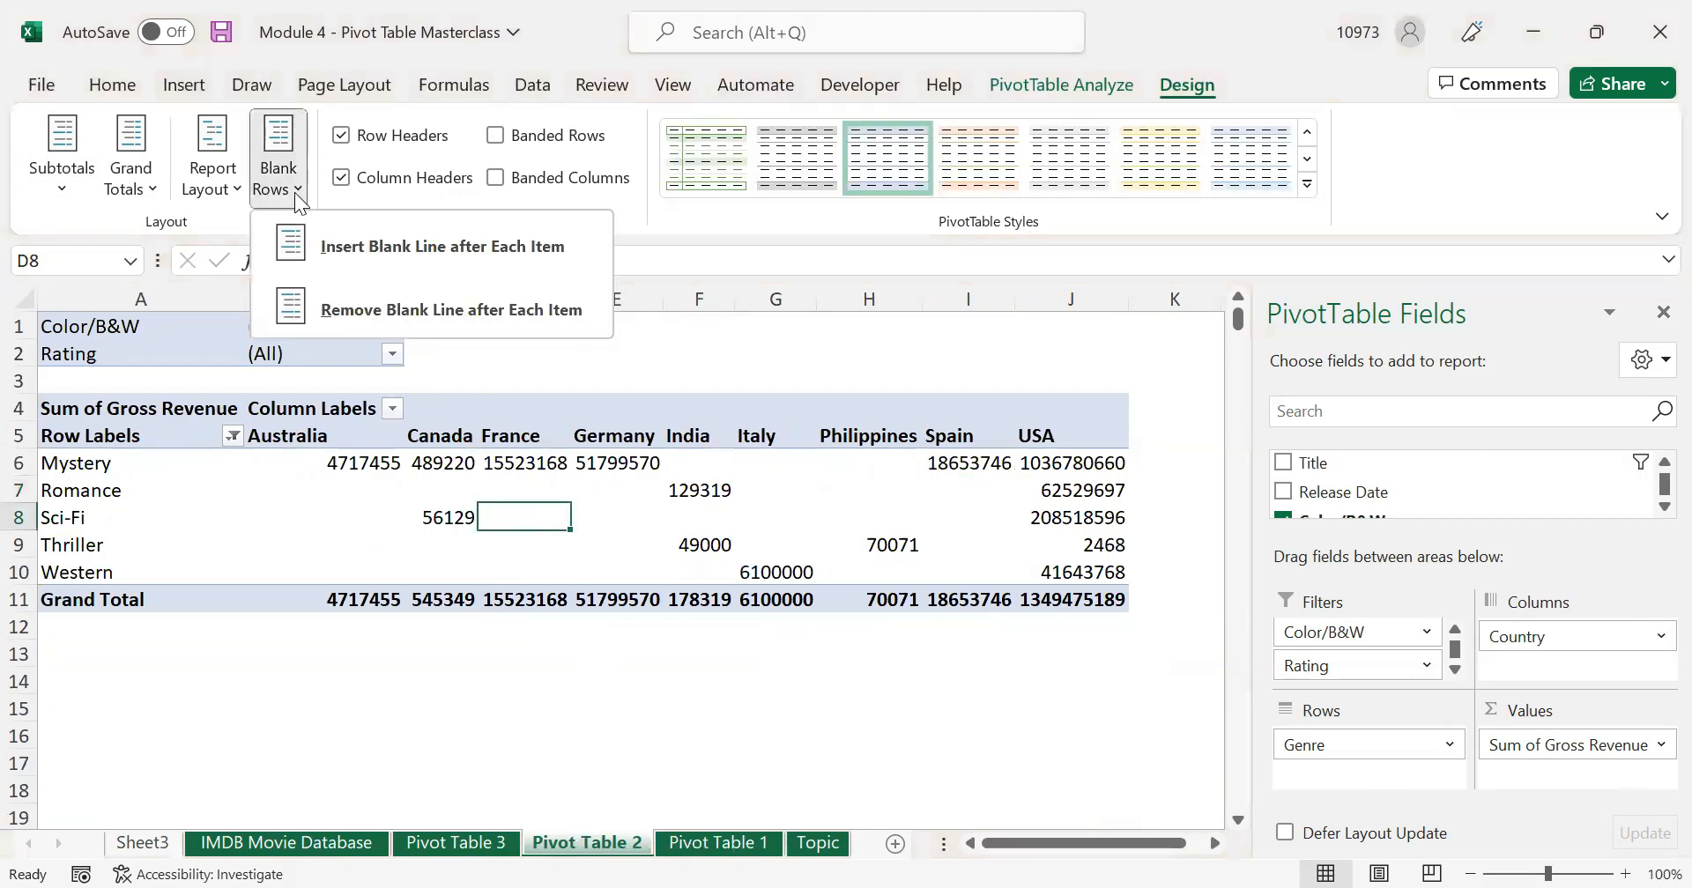
click(718, 843)
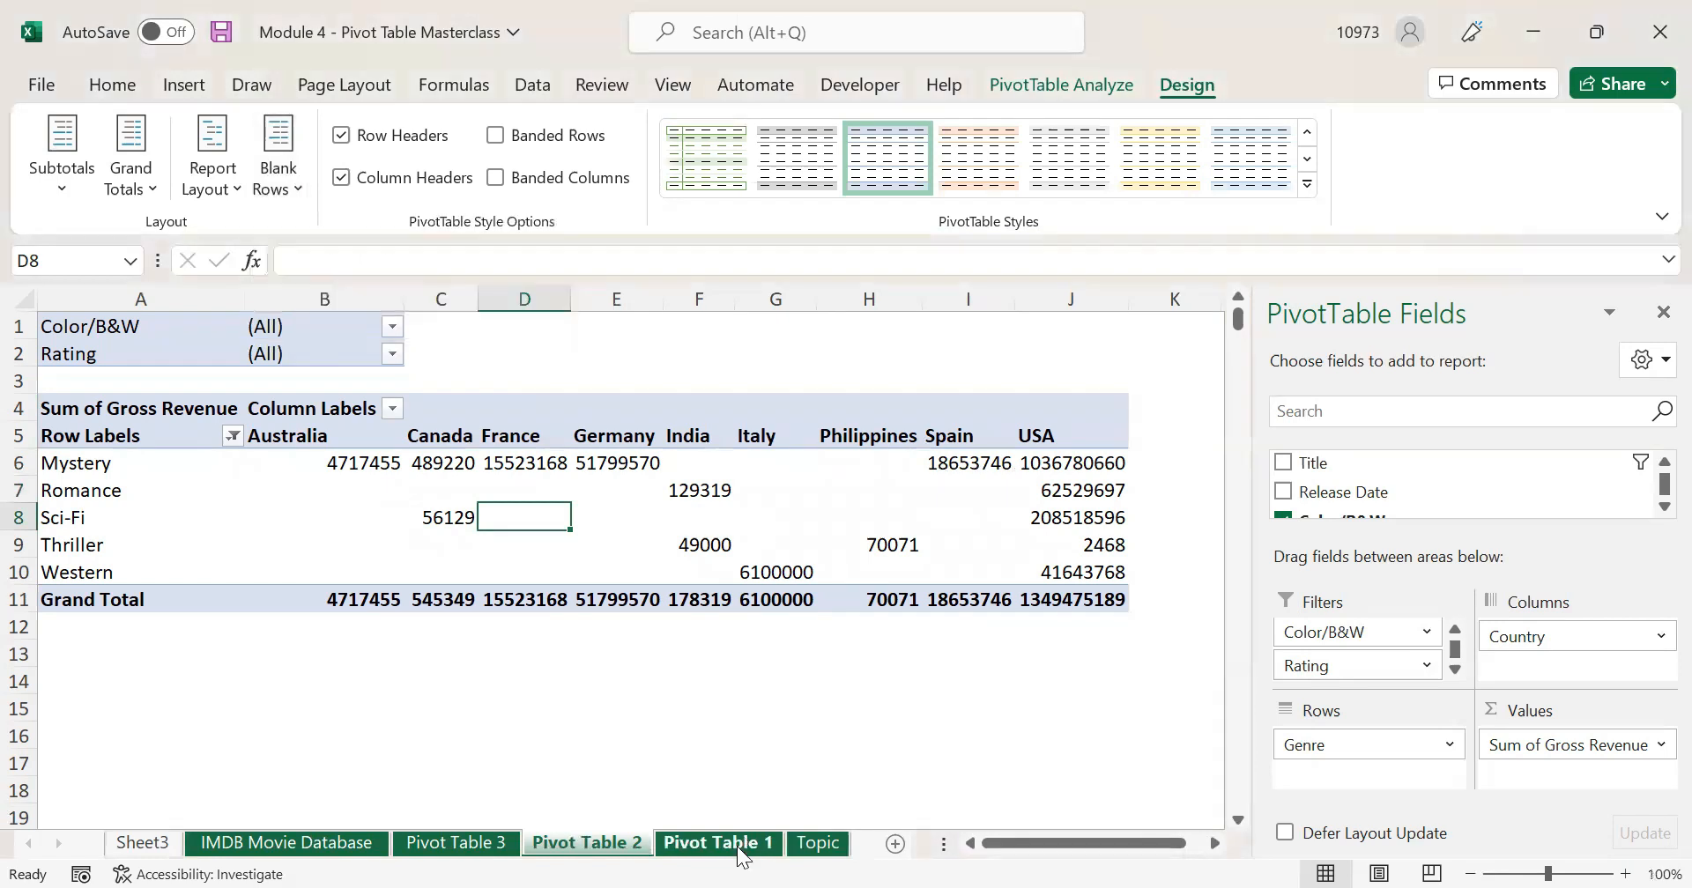
click(718, 843)
click(432, 473)
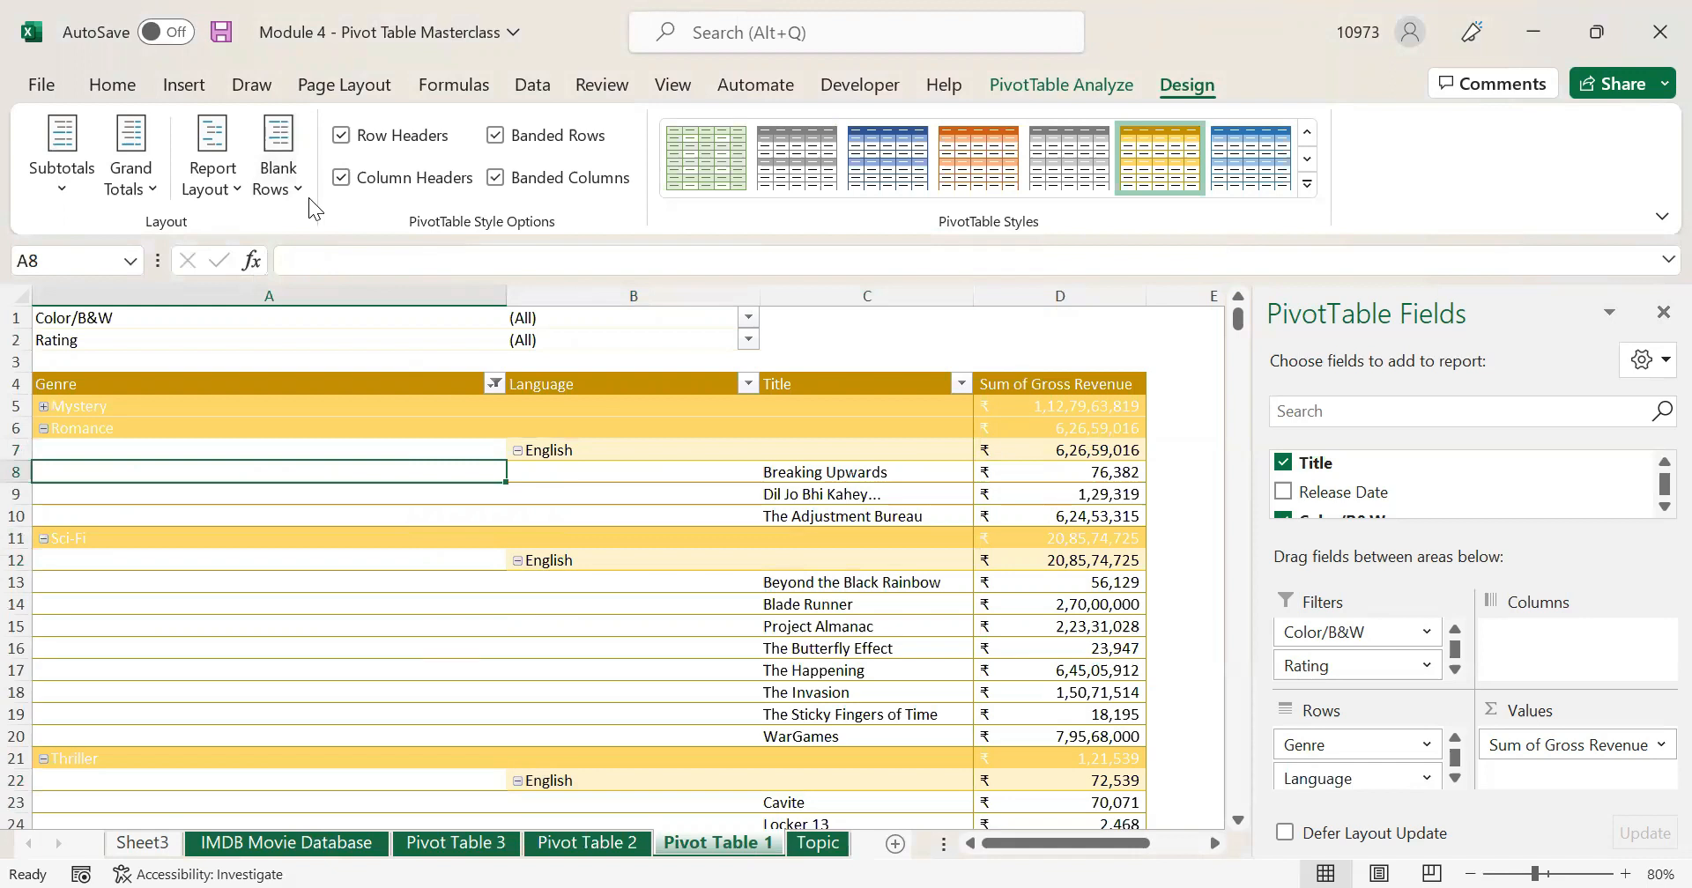
- Expand the Mystery genre and look through its titles down to the start of the Romance and Sci-Fi groups
click(44, 406)
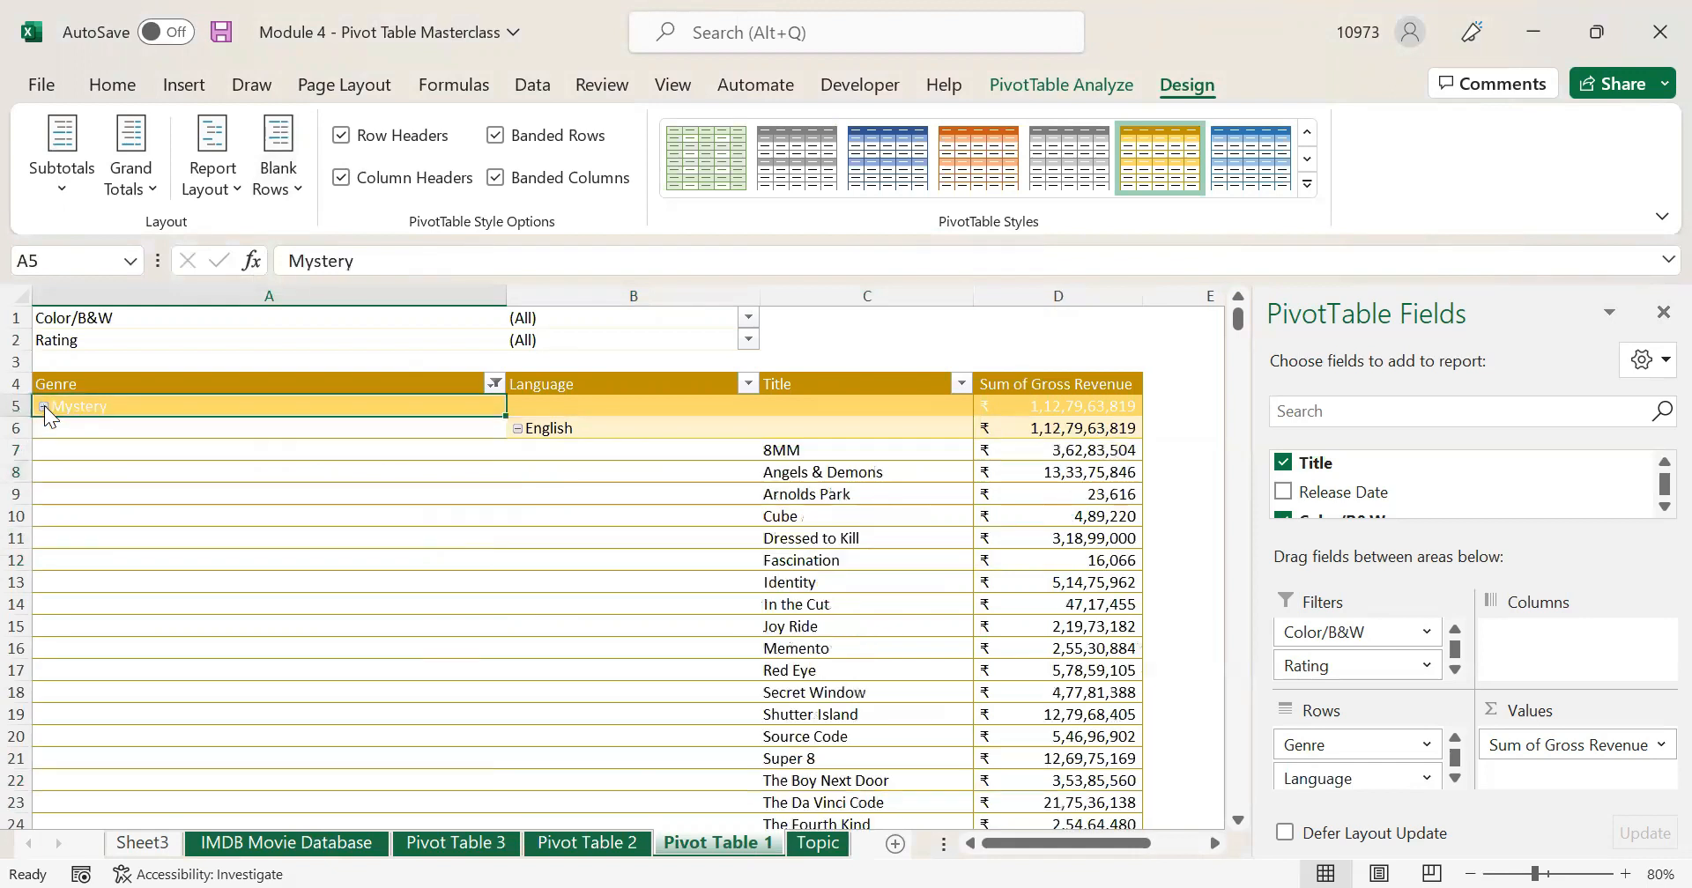
click(306, 436)
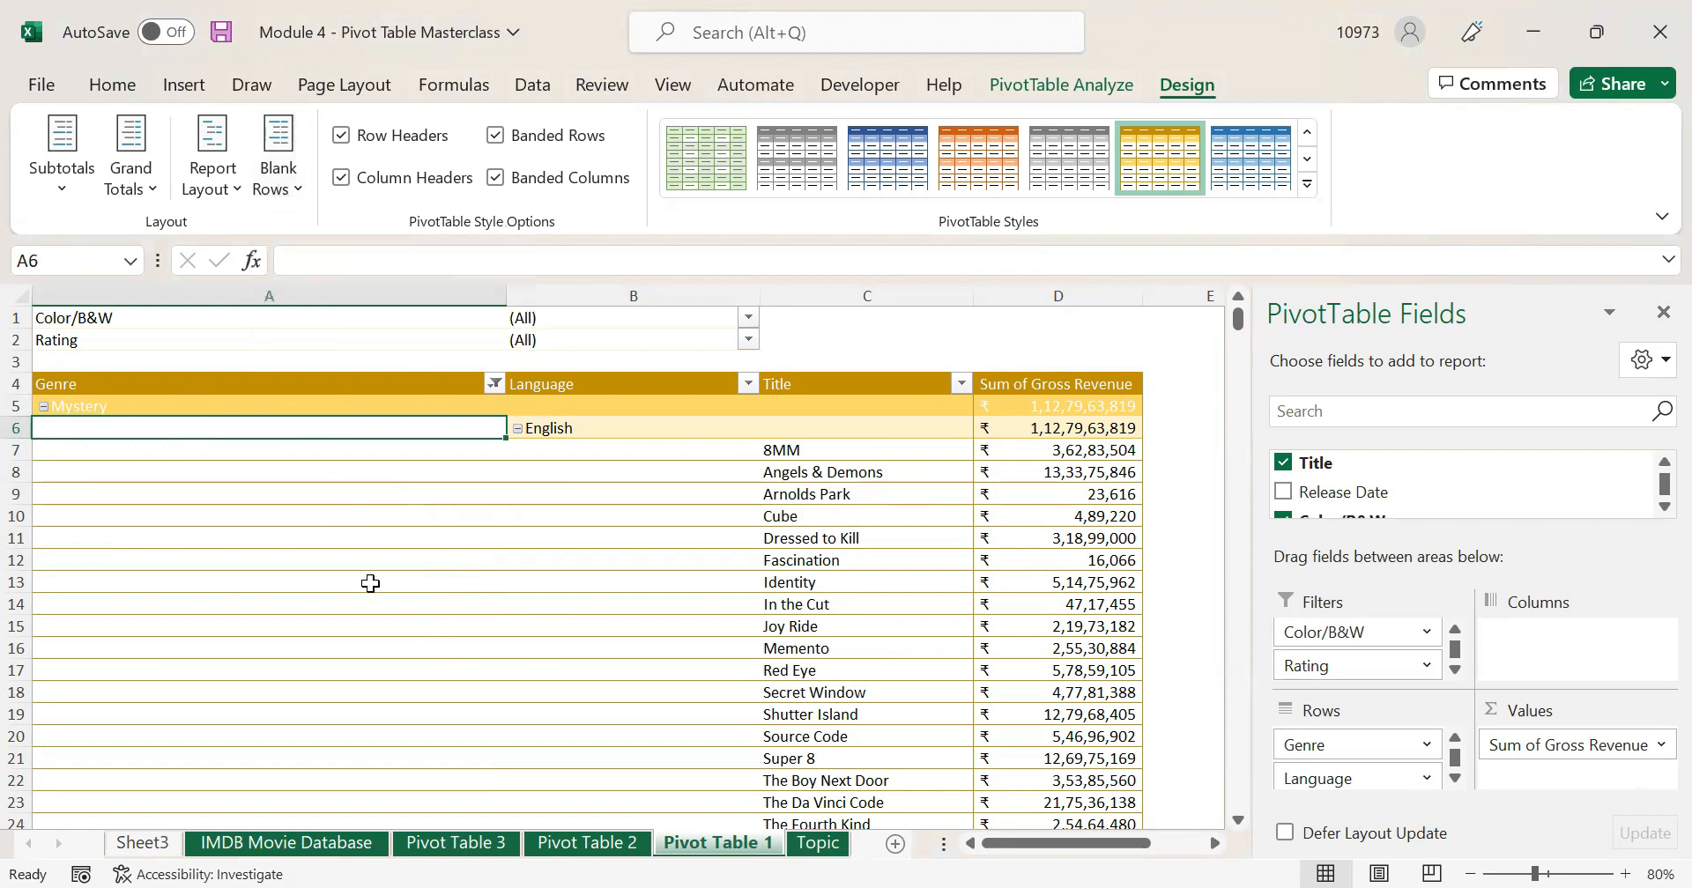
scroll(420, 560, down, 6)
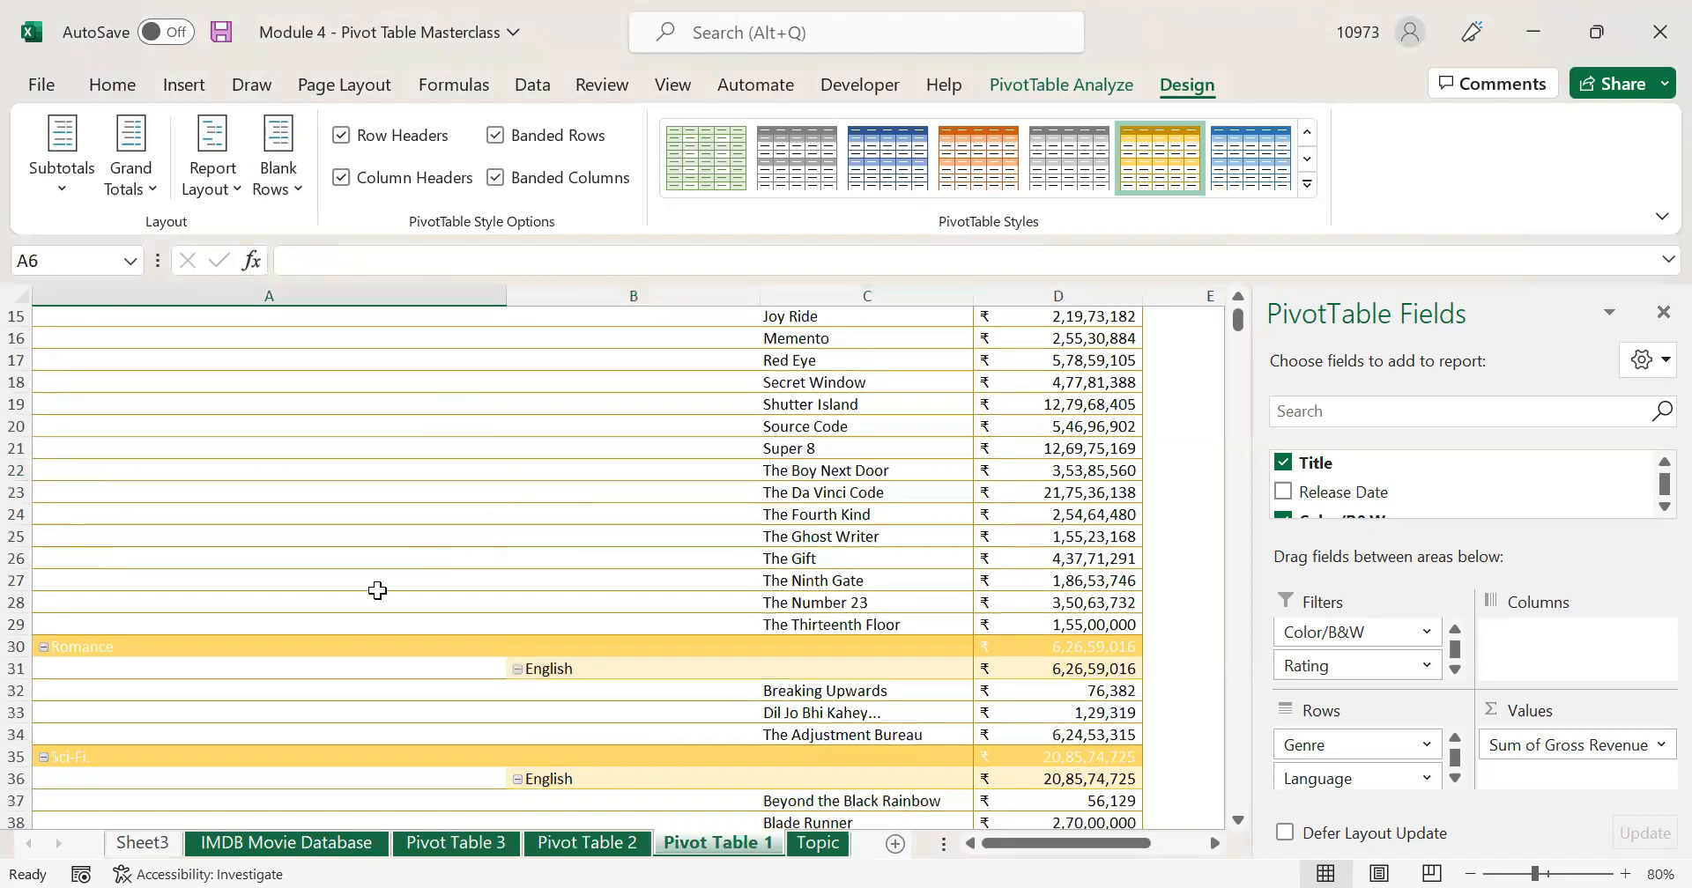
scroll(383, 569, down, 2)
scroll(387, 577, up, 8)
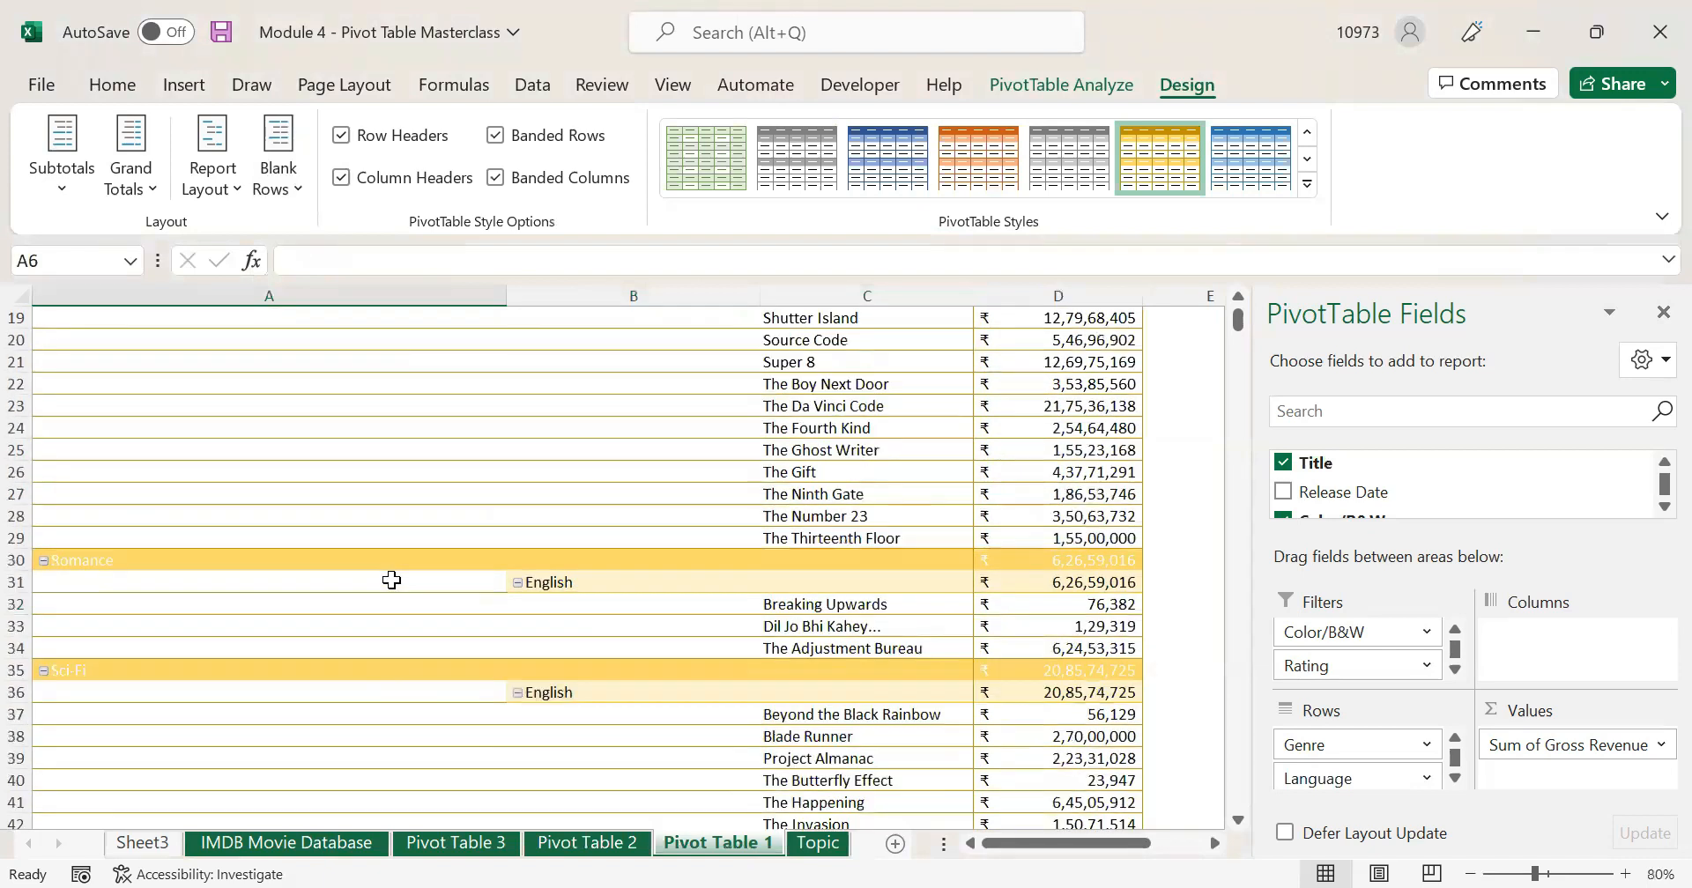
scroll(386, 563, down, 5)
scroll(386, 543, down, 2)
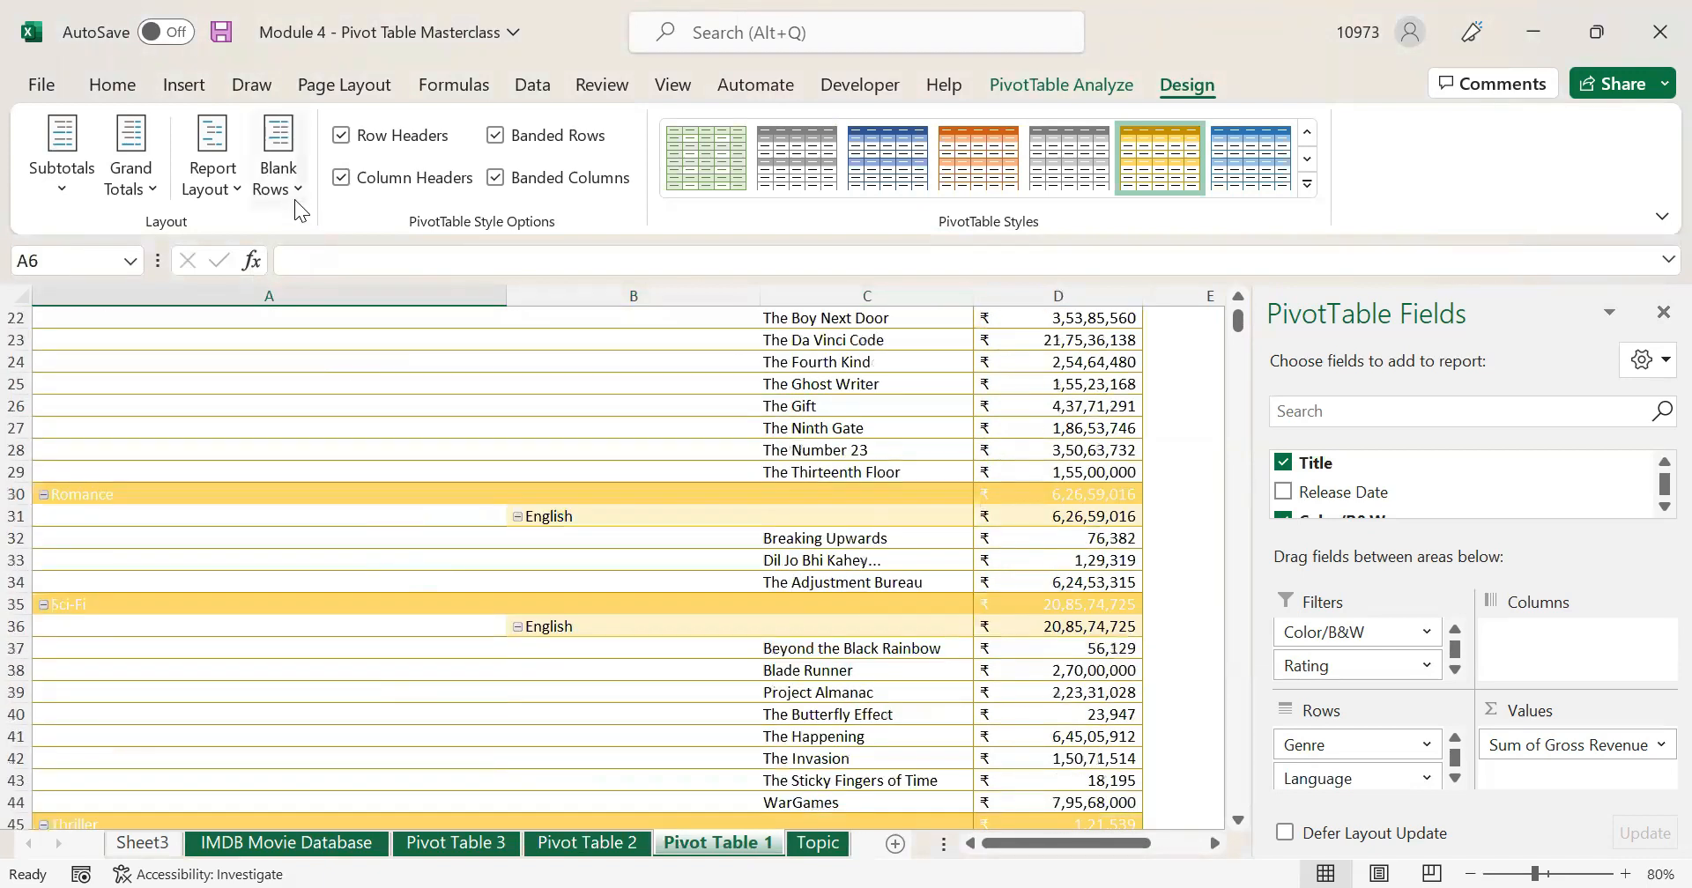
- Insert a blank line after each item in the pivot table and check the line between Mystery and Romance
click(294, 198)
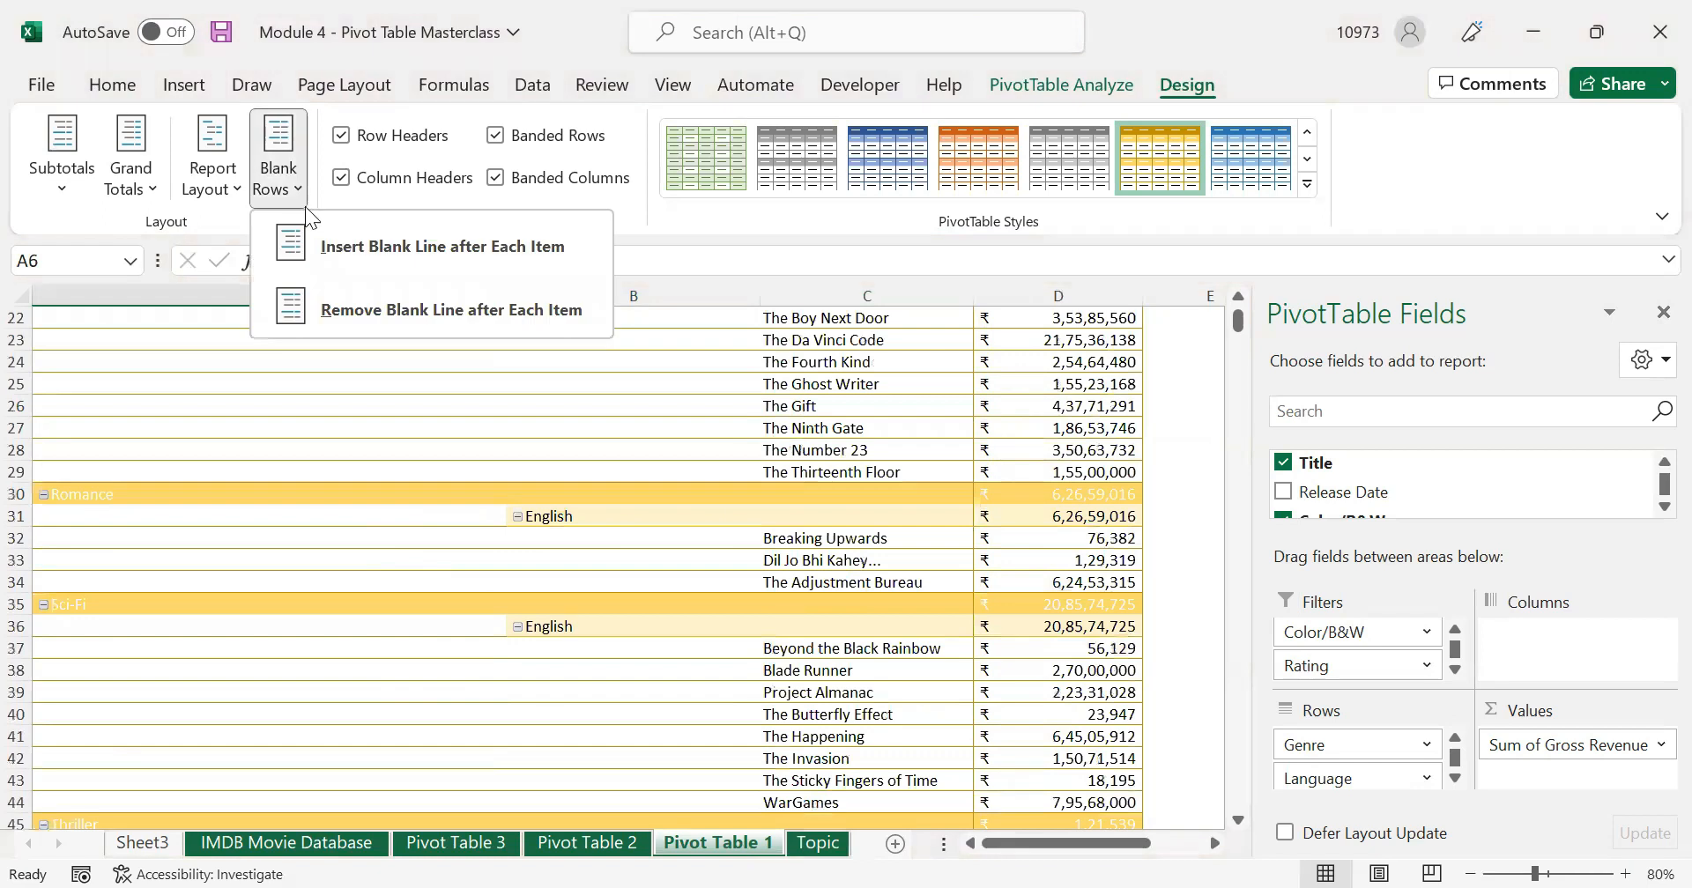
click(432, 248)
click(377, 494)
click(611, 495)
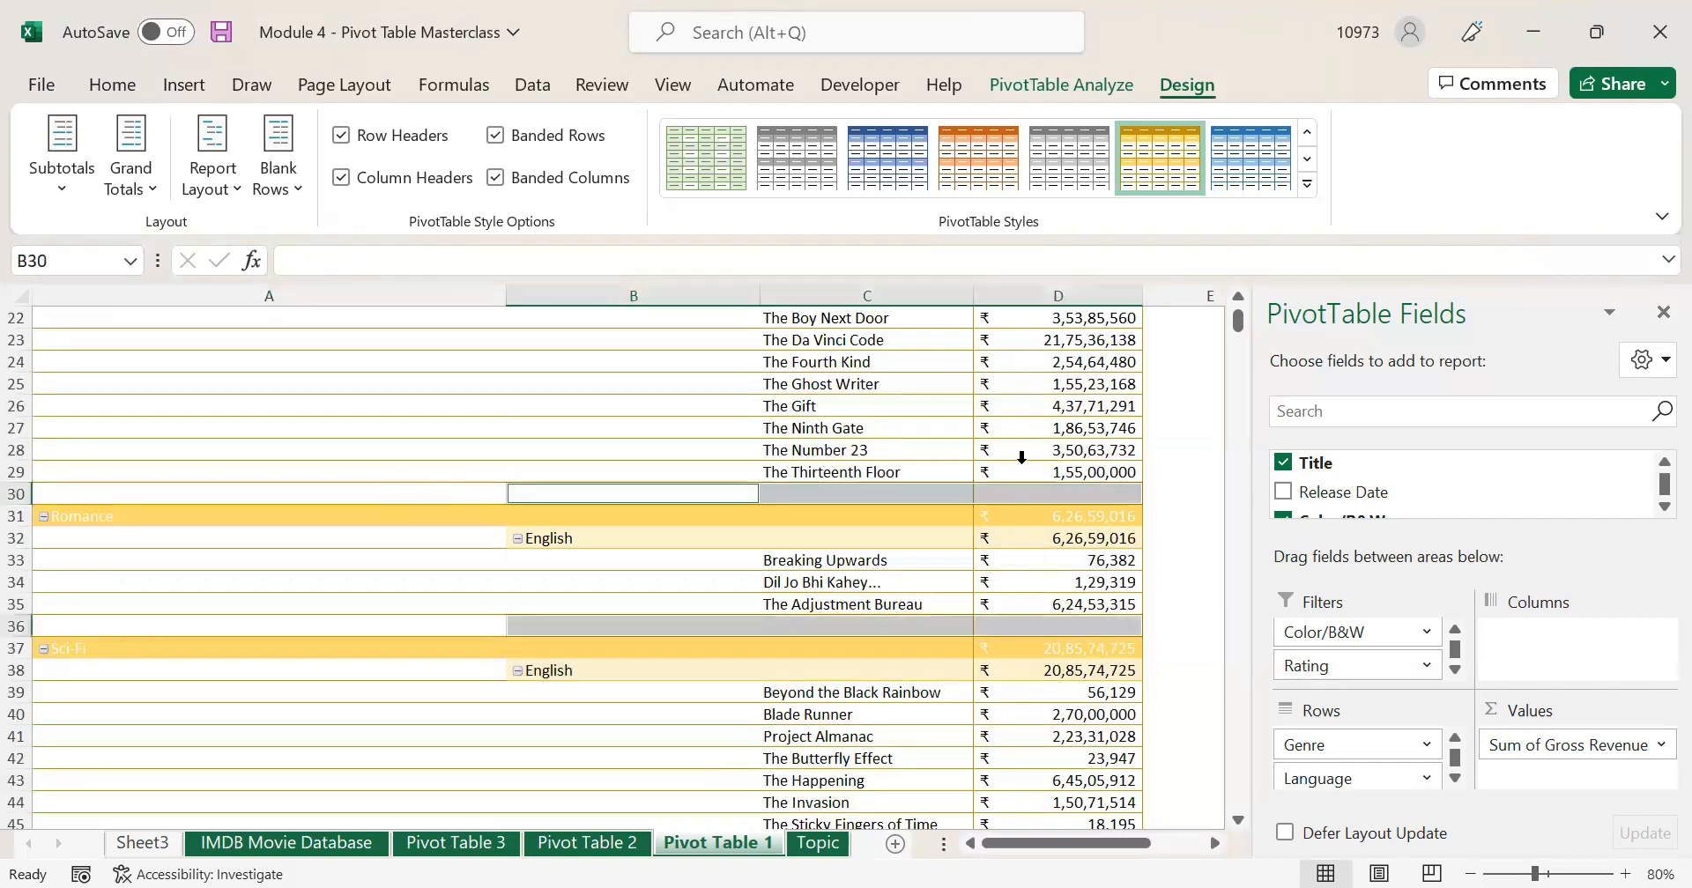
click(377, 492)
scroll(360, 484, up, 6)
scroll(361, 484, up, 2)
scroll(367, 436, down, 7)
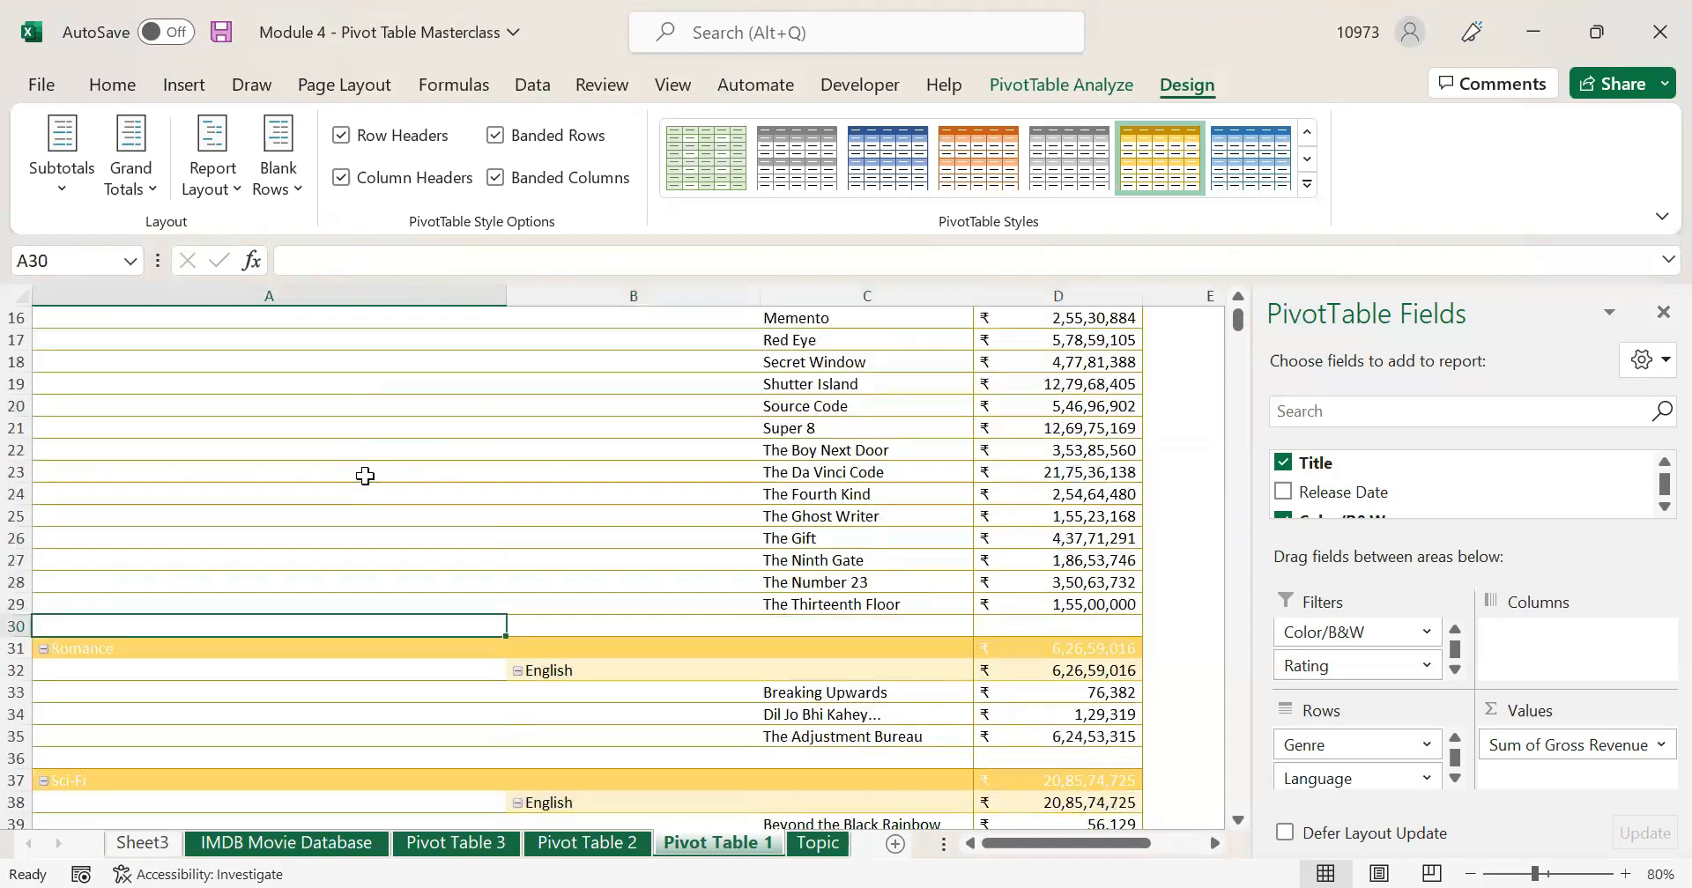
- Examine the blank lines separating the Romance, Sci-Fi and Thriller groups in the Genre column
click(280, 626)
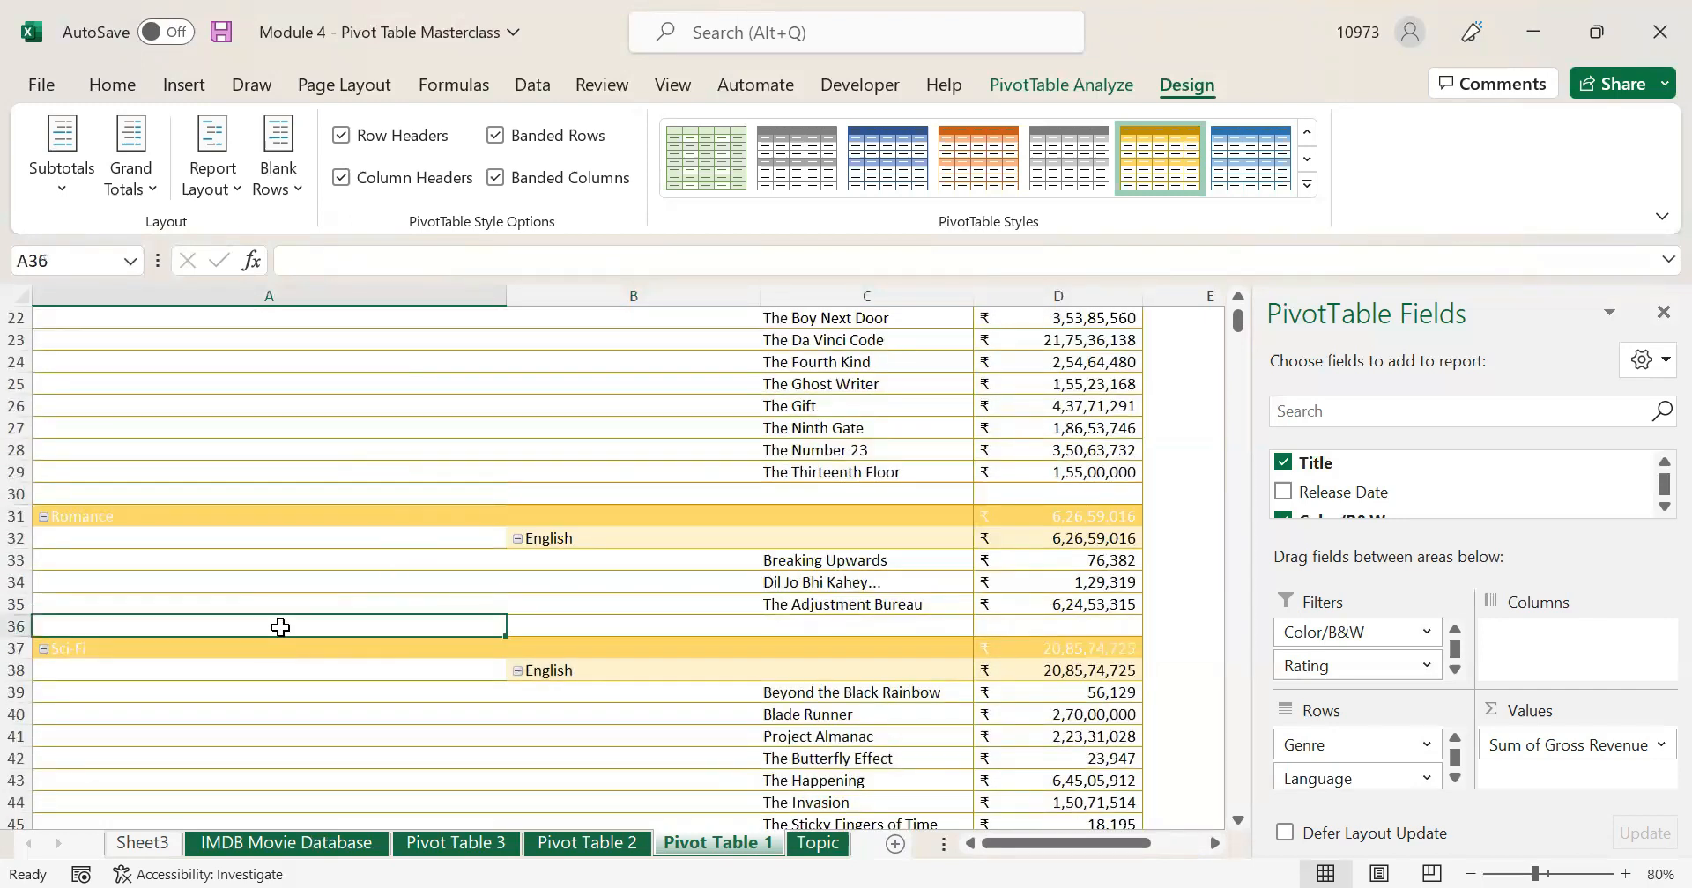
click(426, 496)
click(382, 616)
click(377, 629)
scroll(379, 621, down, 4)
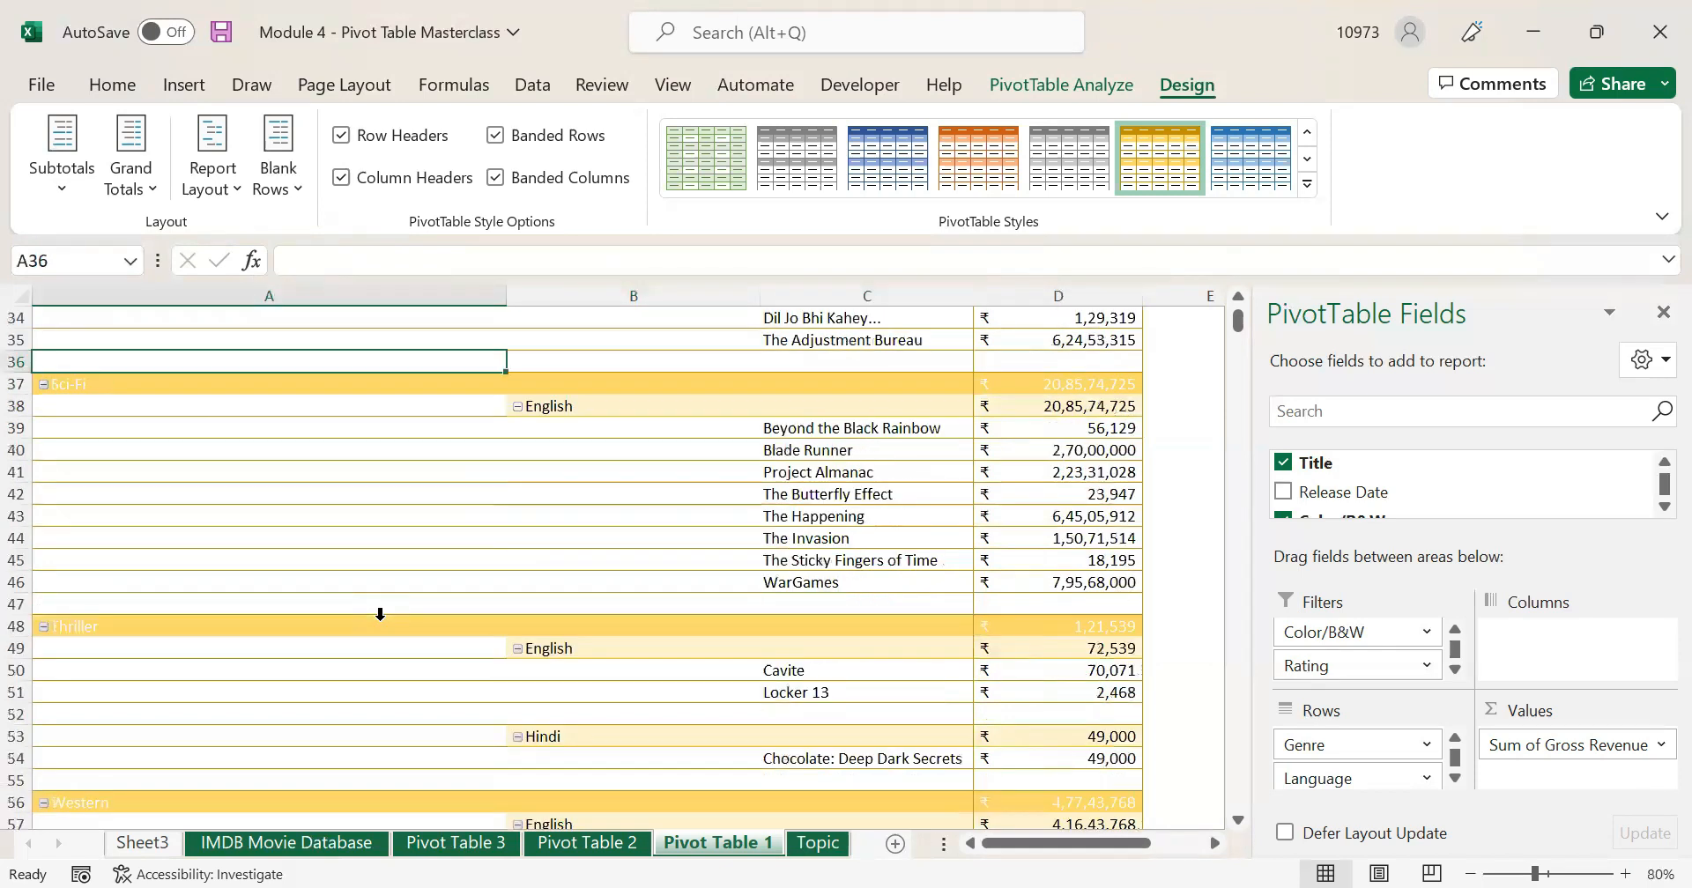
click(430, 603)
click(408, 600)
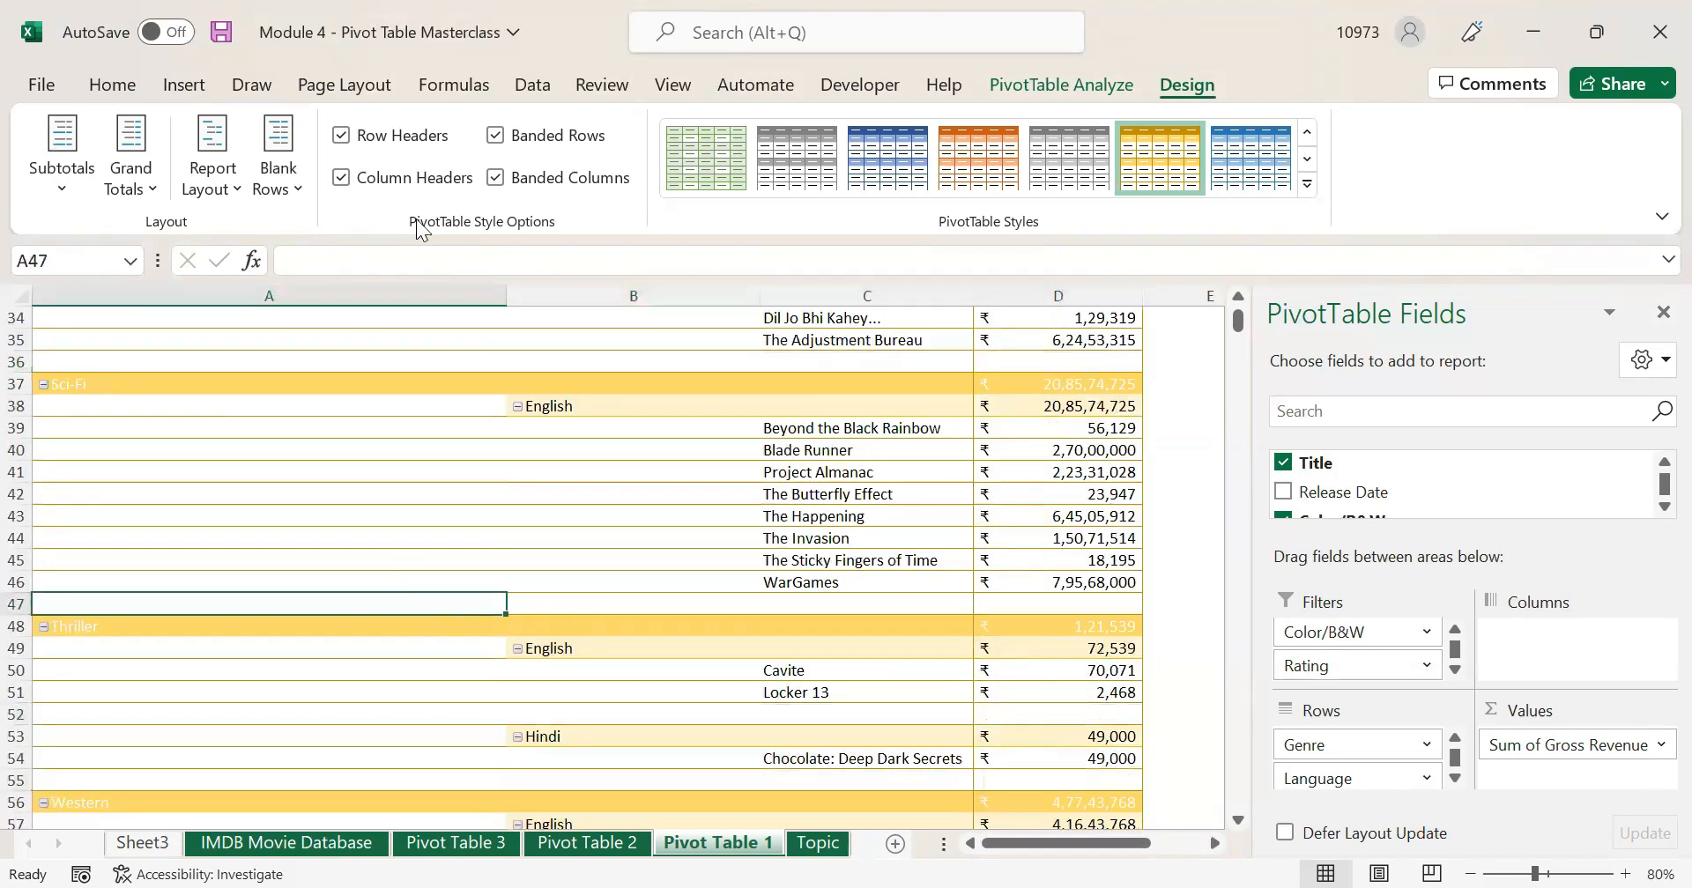
- Remove the blank line after each item and view the Blank Rows options once more
click(296, 182)
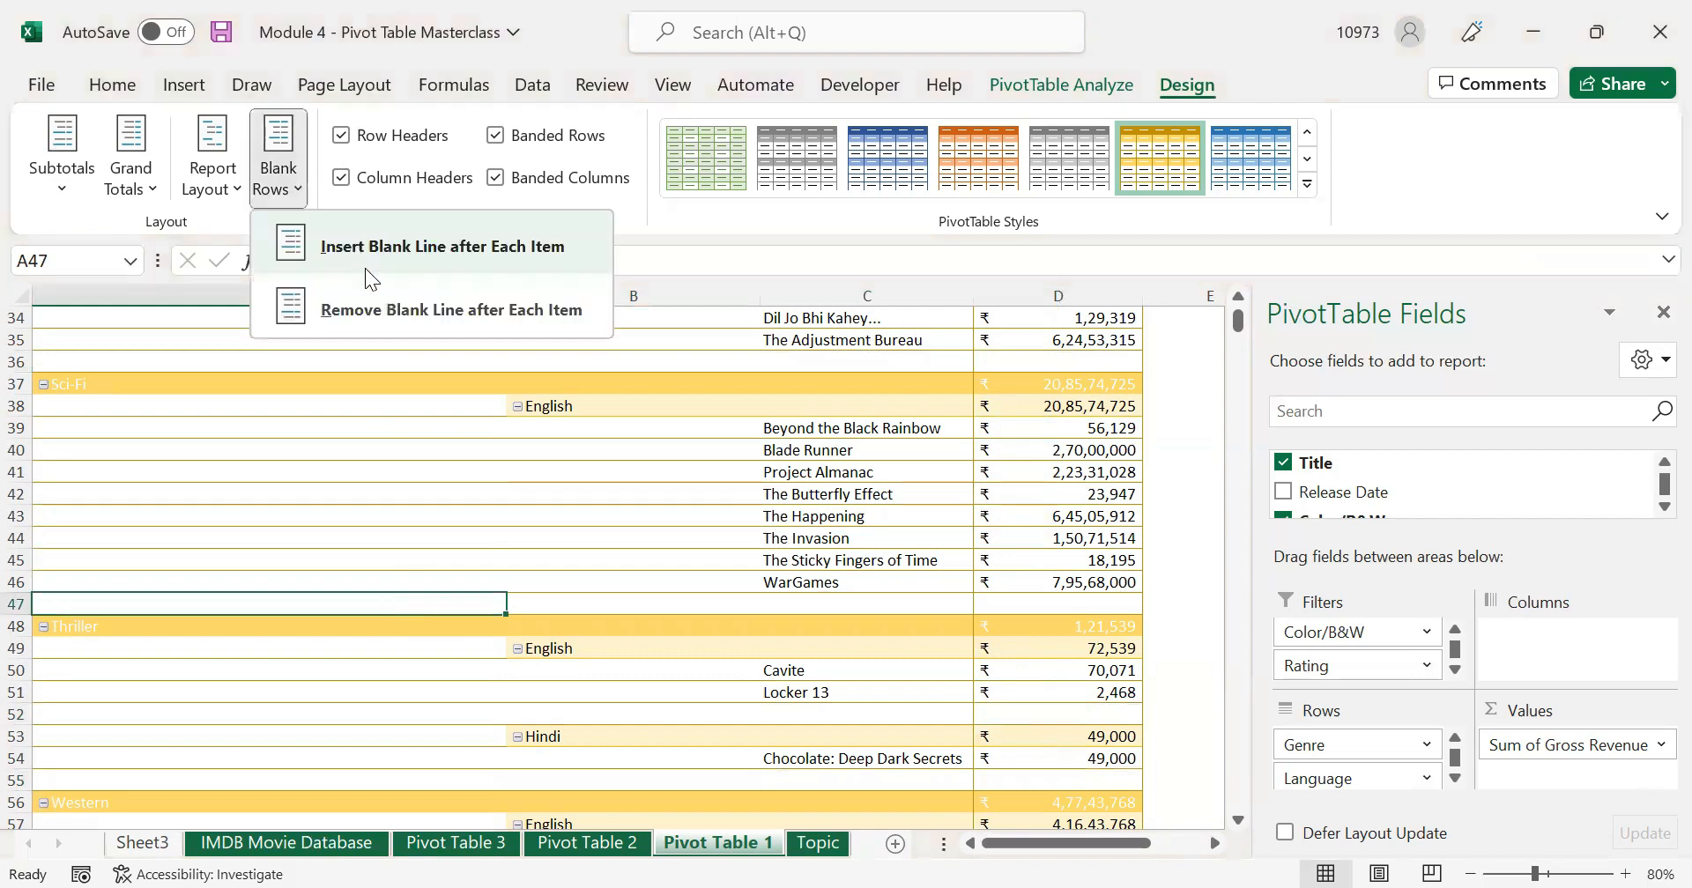
click(384, 308)
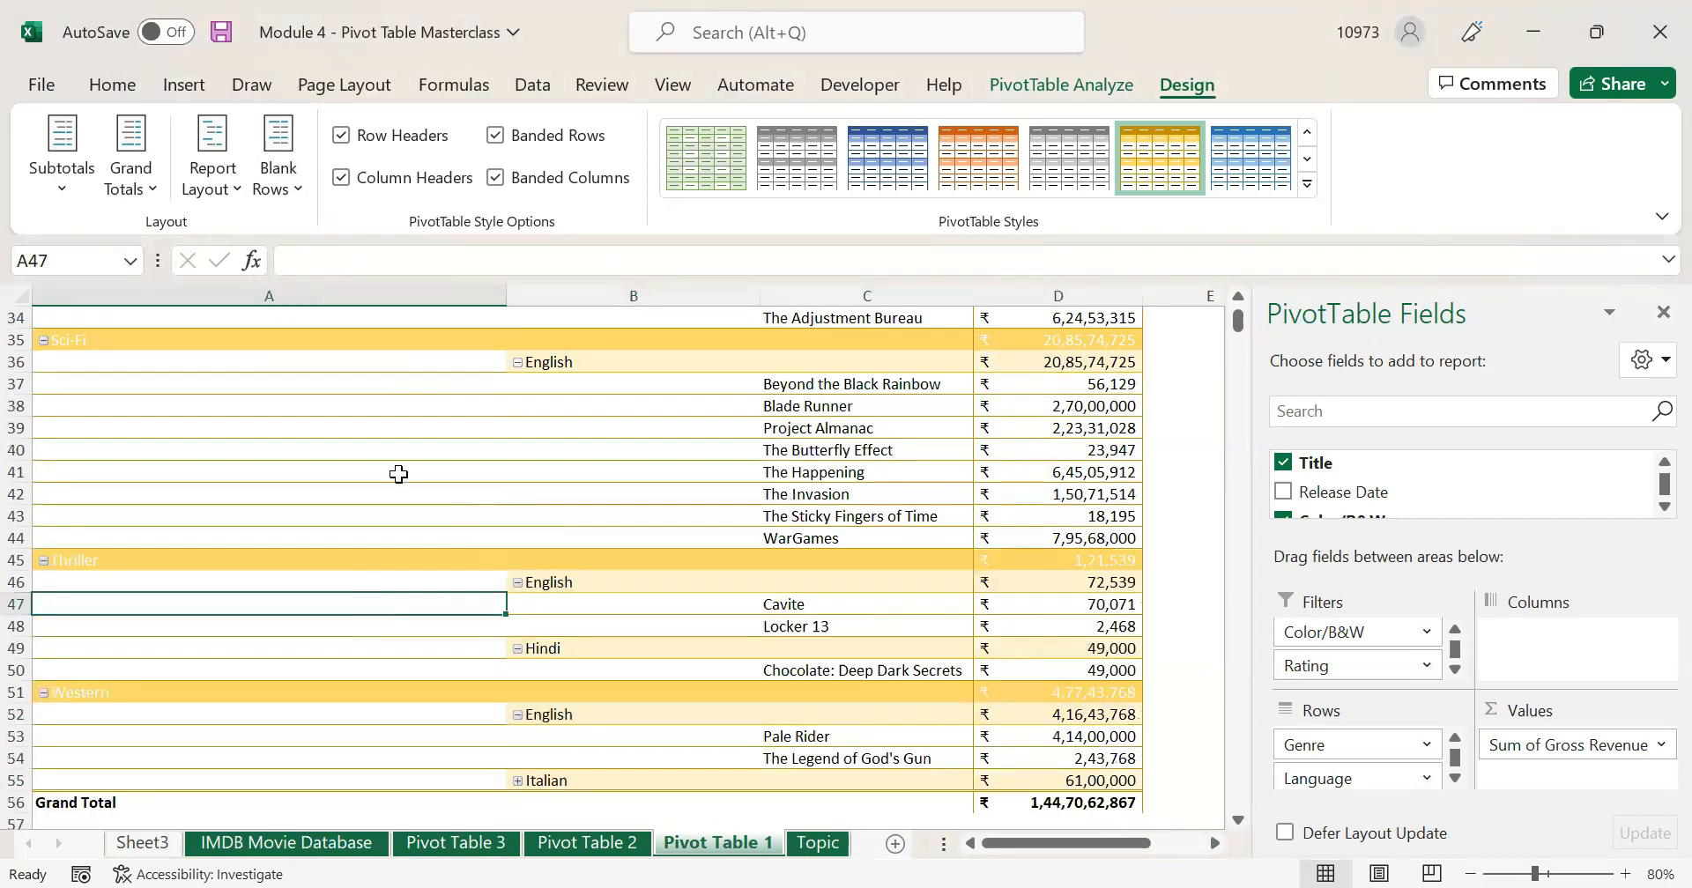
click(299, 181)
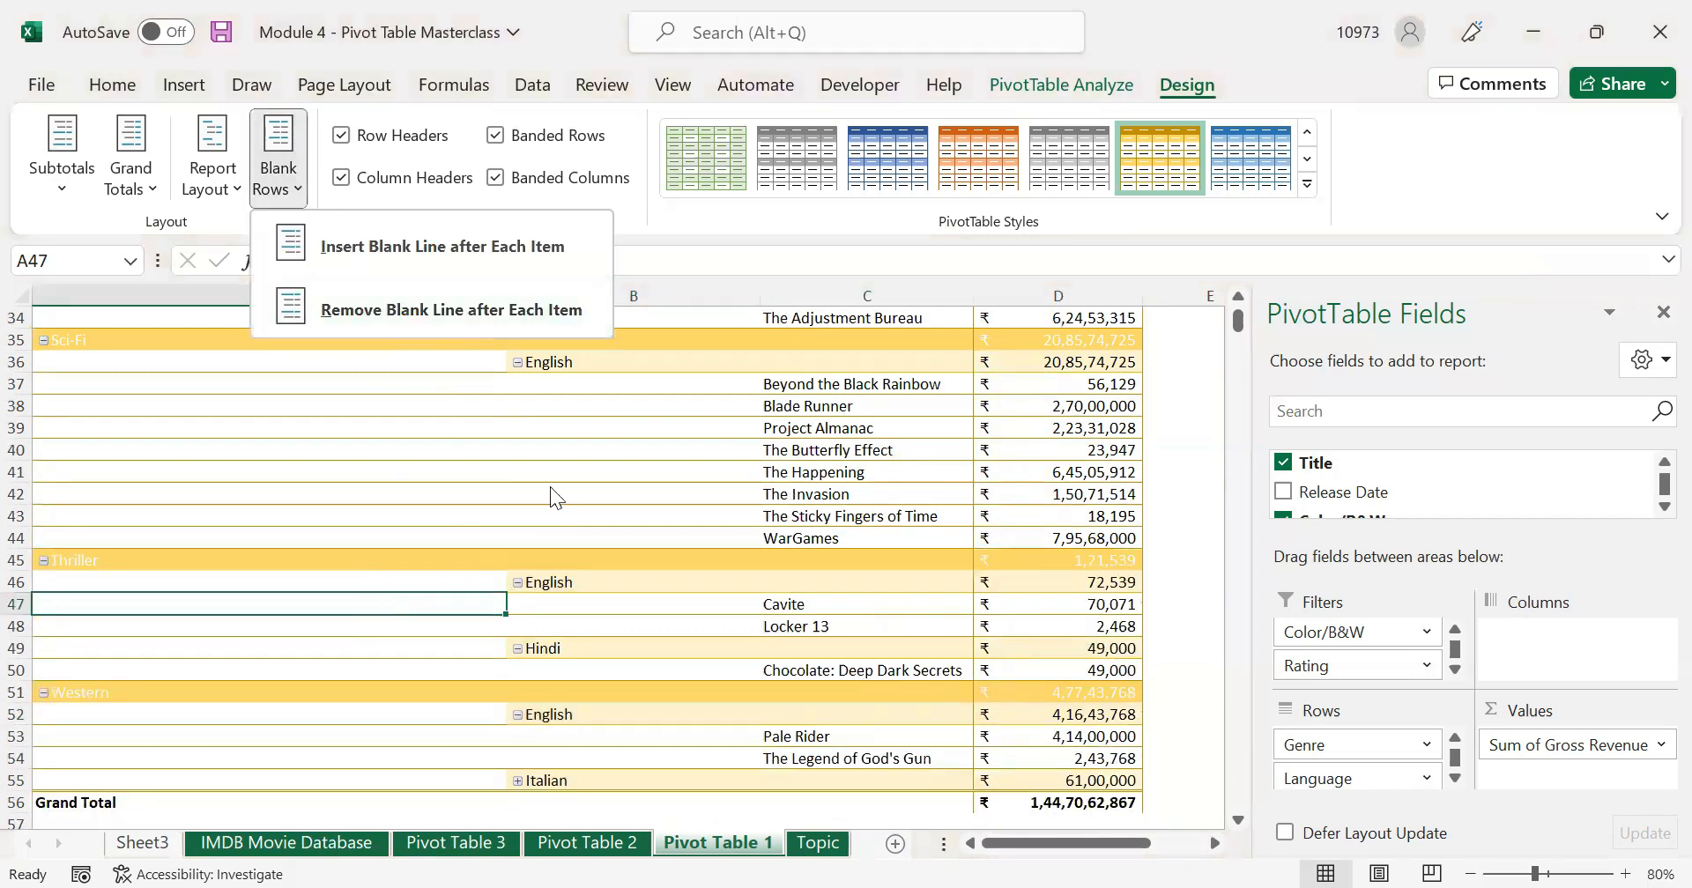
click(441, 480)
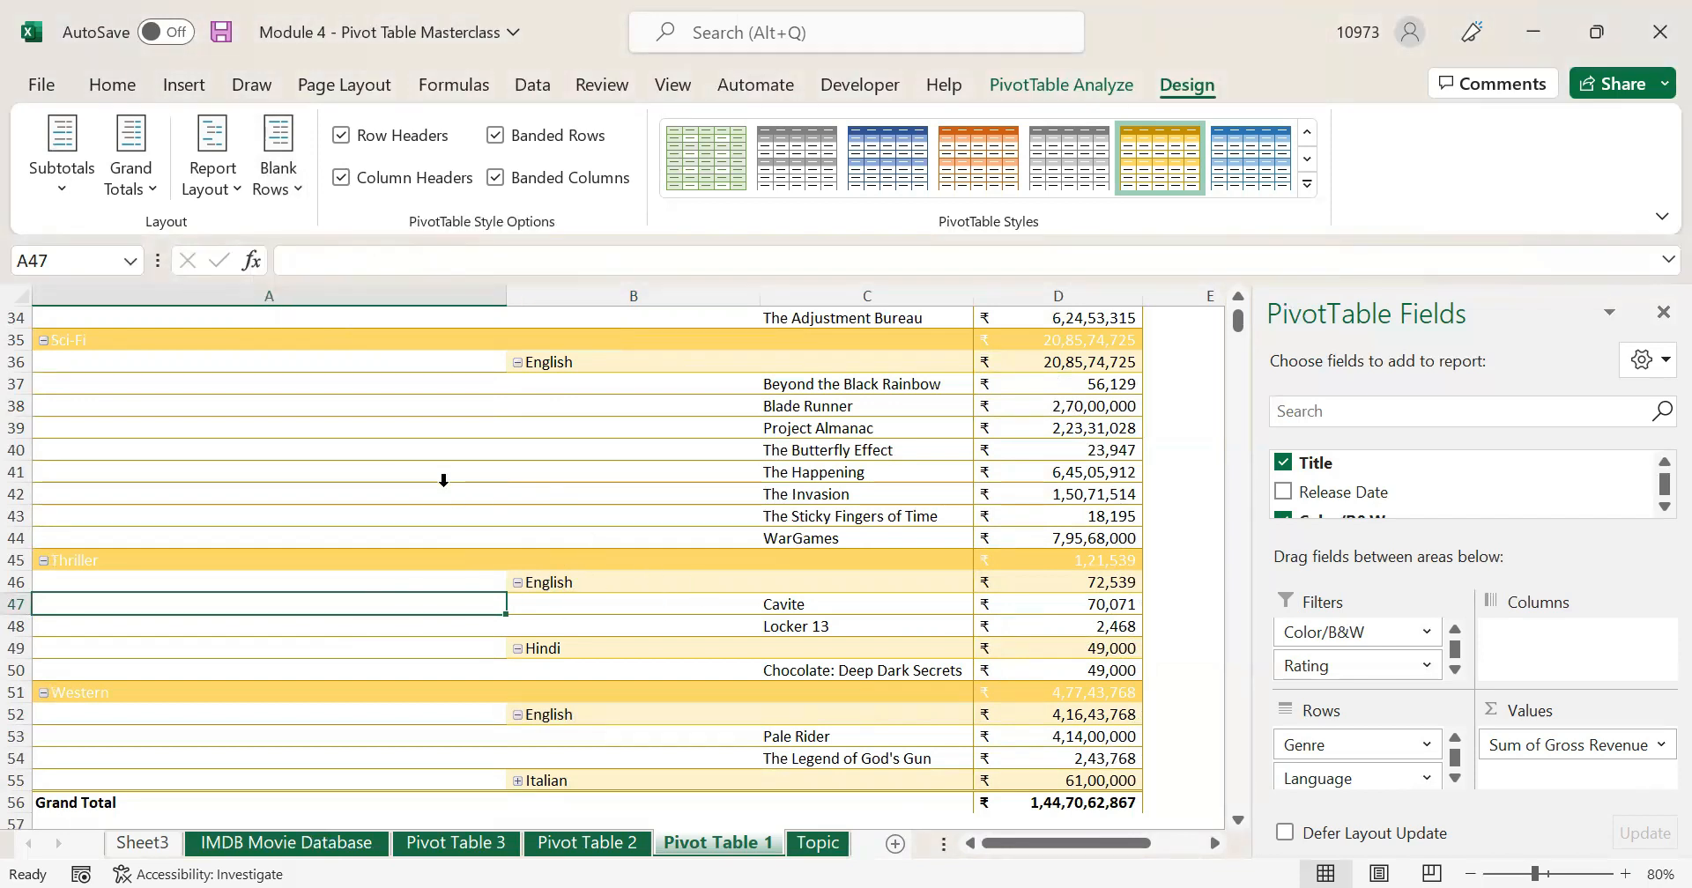
- Return to the start of the Genre pivot table, switch to the Pivot Table 2 sheet and select a cell inside its pivot table
click(441, 480)
scroll(442, 480, up, 11)
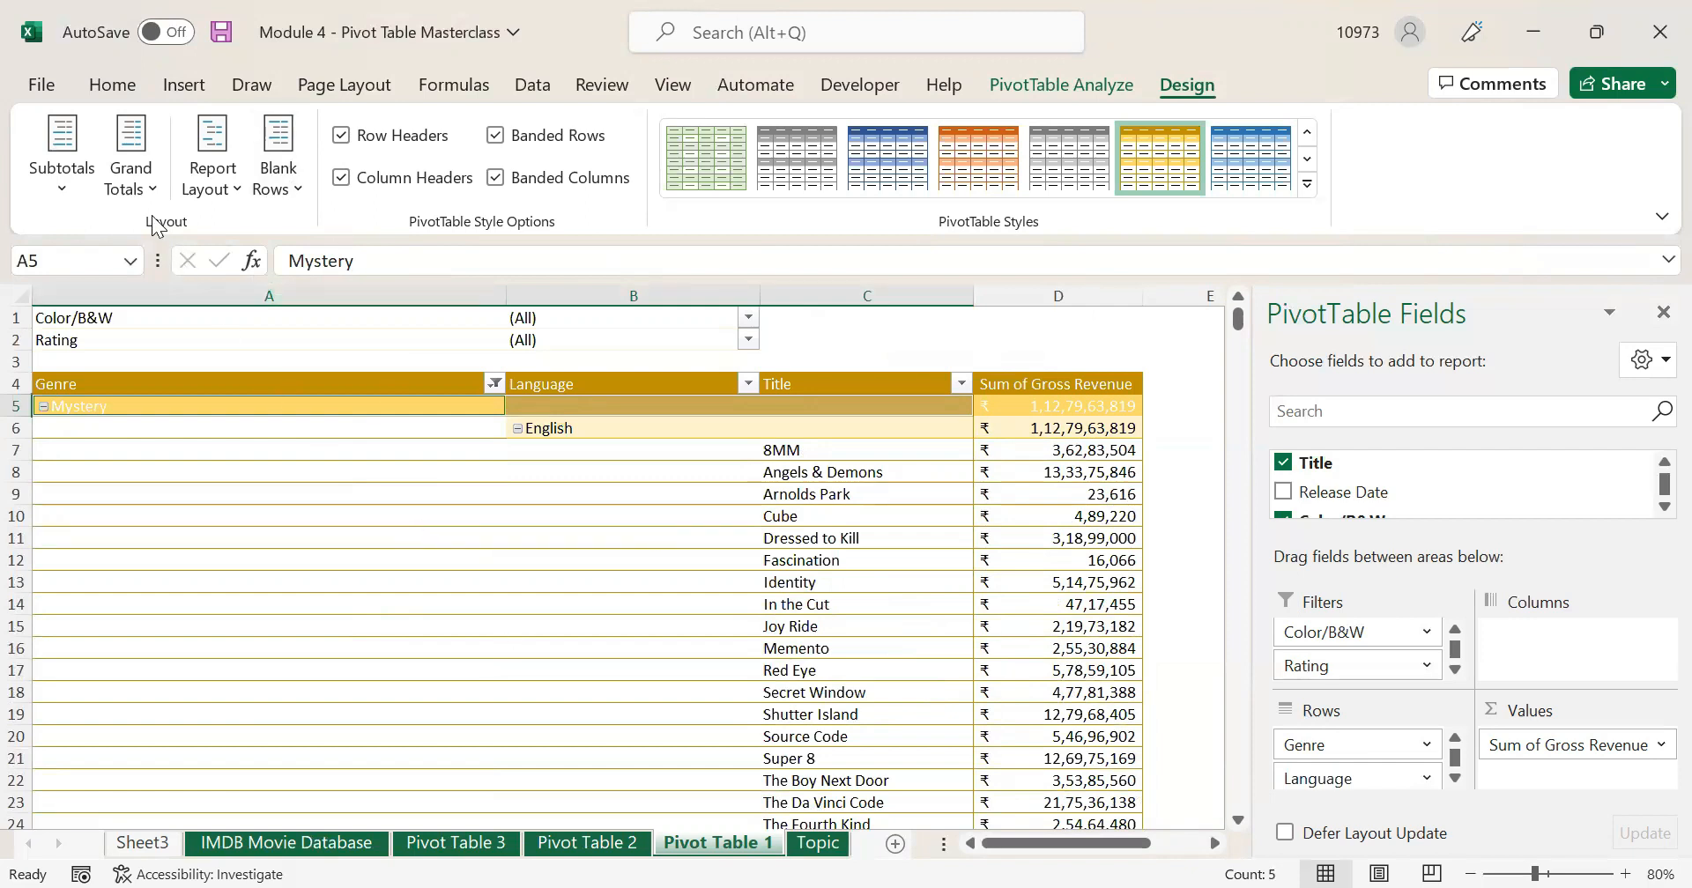
click(577, 840)
click(619, 708)
click(459, 553)
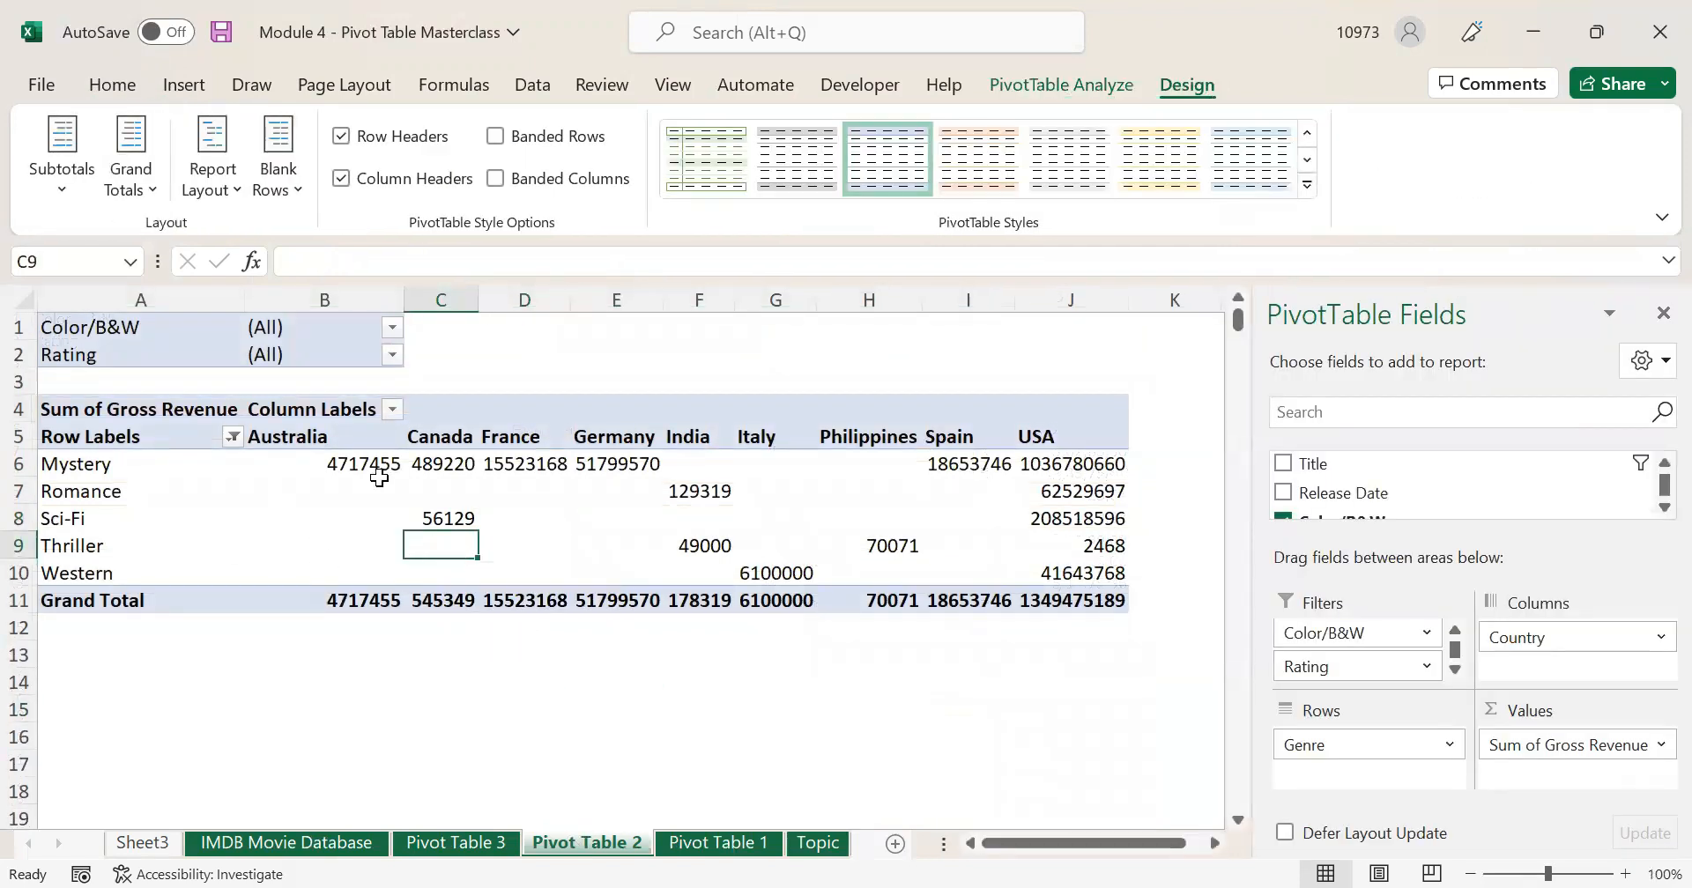
- Examine the Grand Total row across the country columns and select Australia's grand total
drag(236, 600, 978, 603)
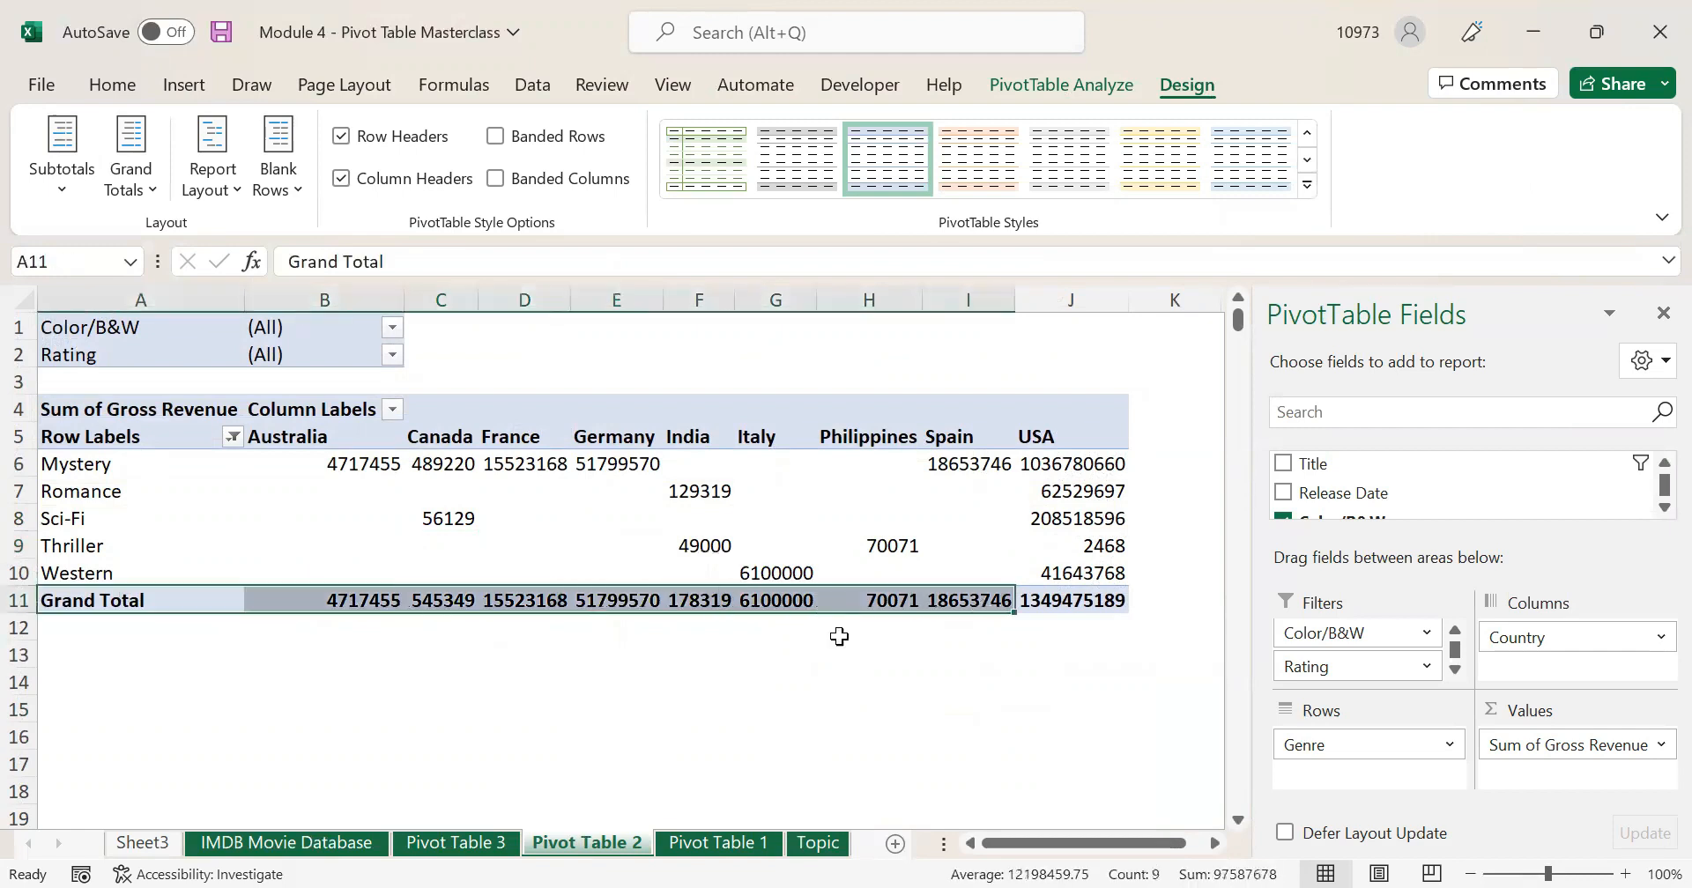
click(357, 602)
click(377, 679)
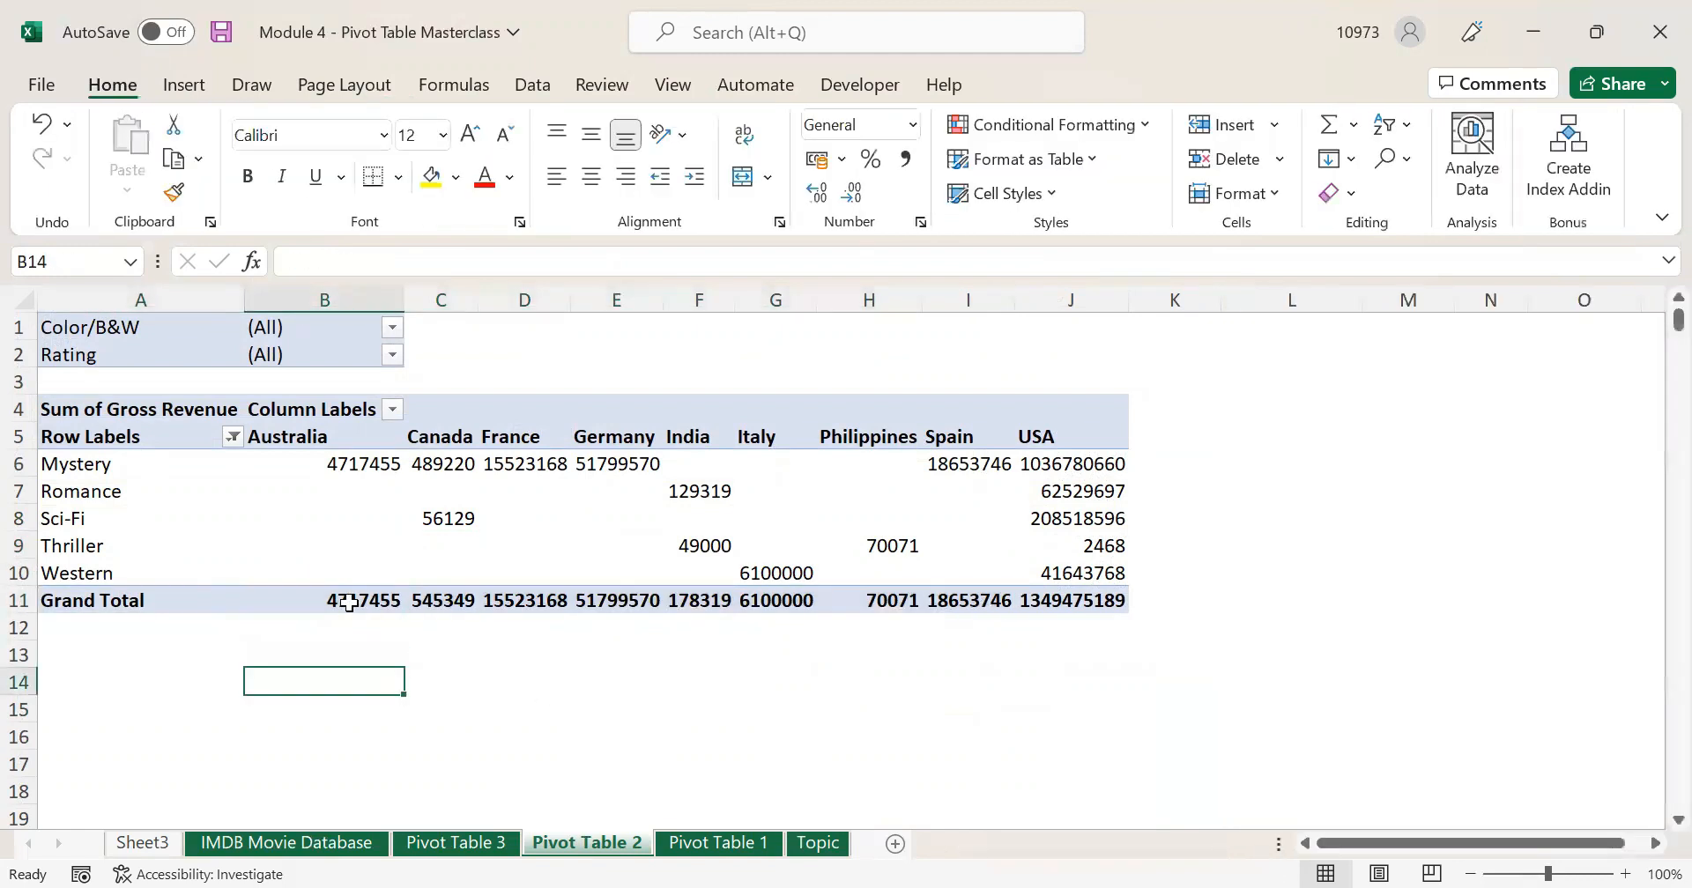
click(351, 600)
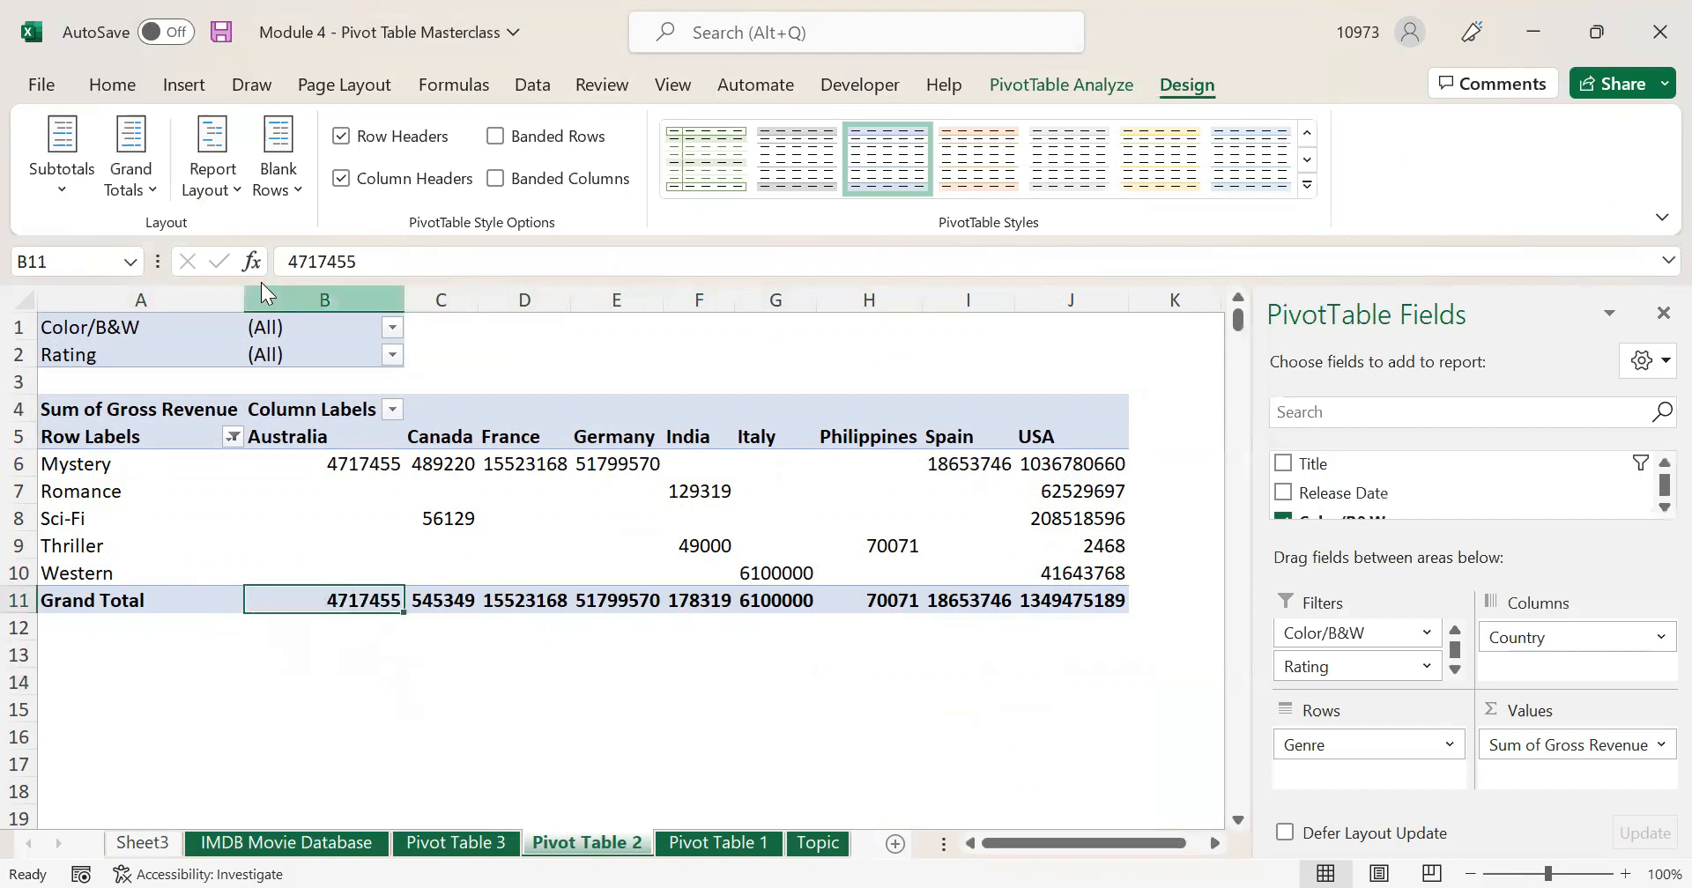
- Turn the pivot table's grand totals off for rows and columns
click(155, 192)
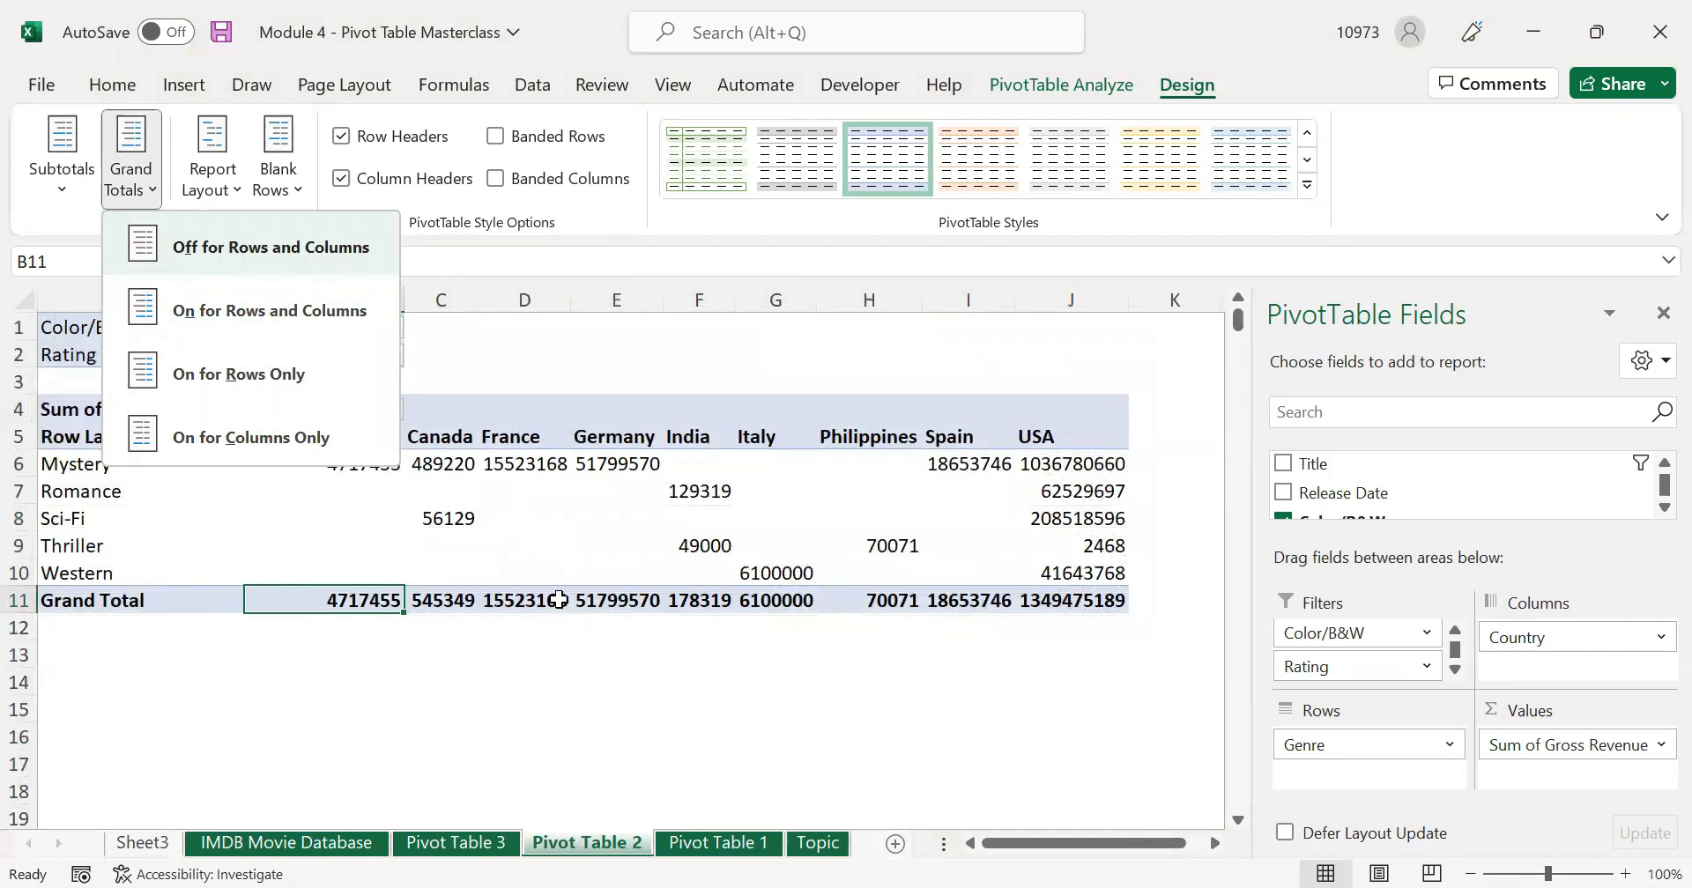
click(314, 237)
click(534, 625)
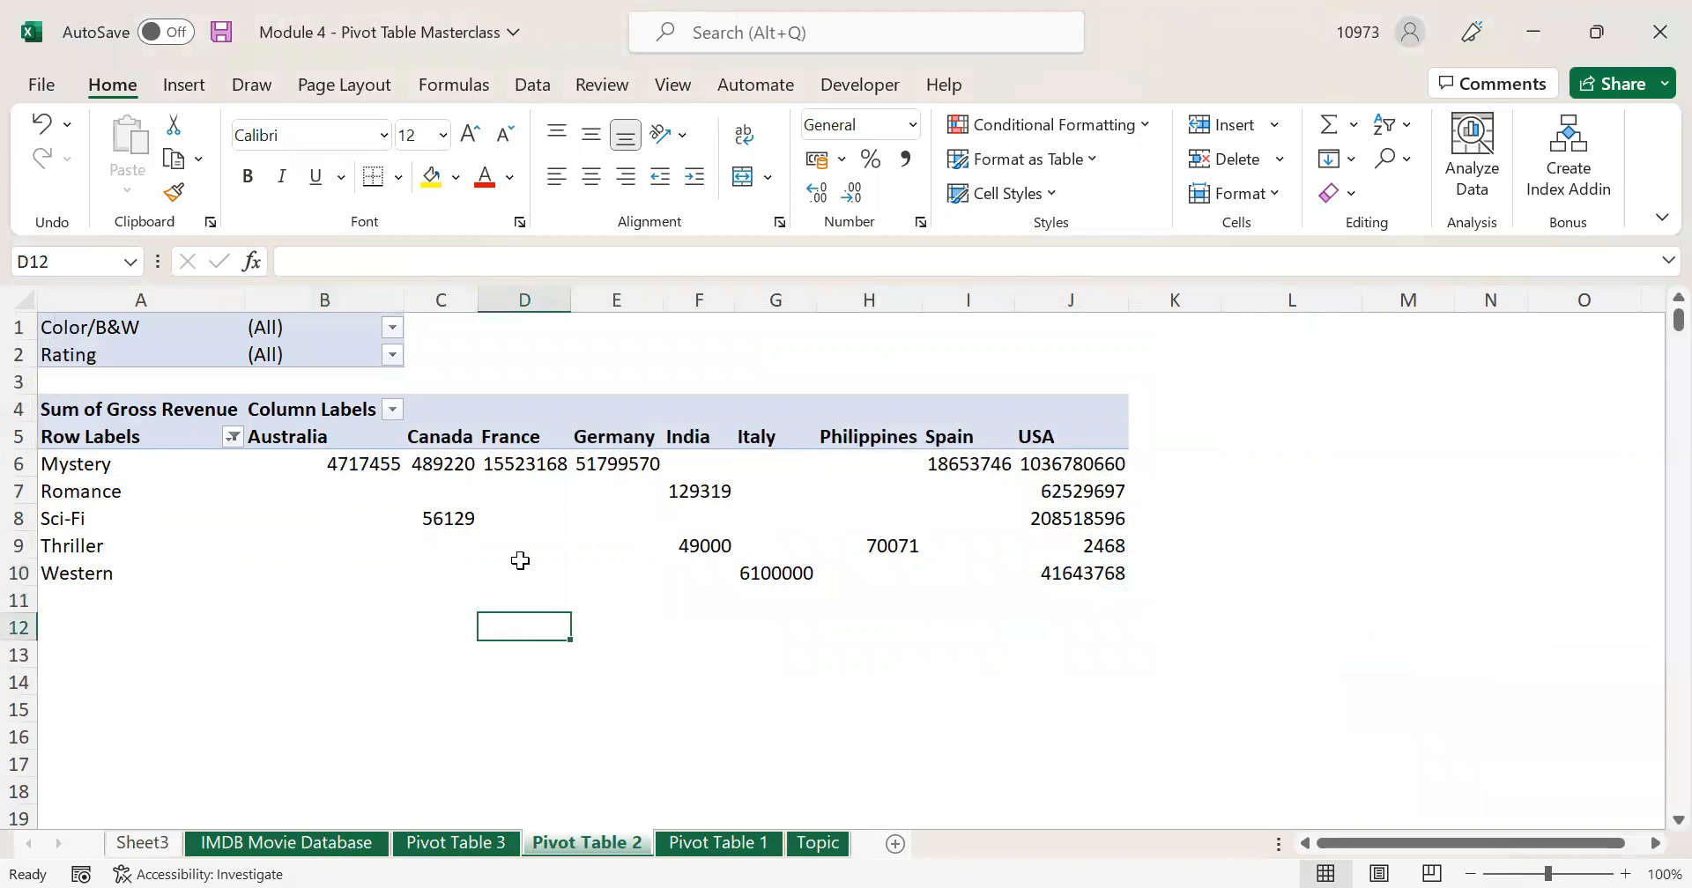
- Turn the pivot table's grand totals on for both rows and columns
click(293, 553)
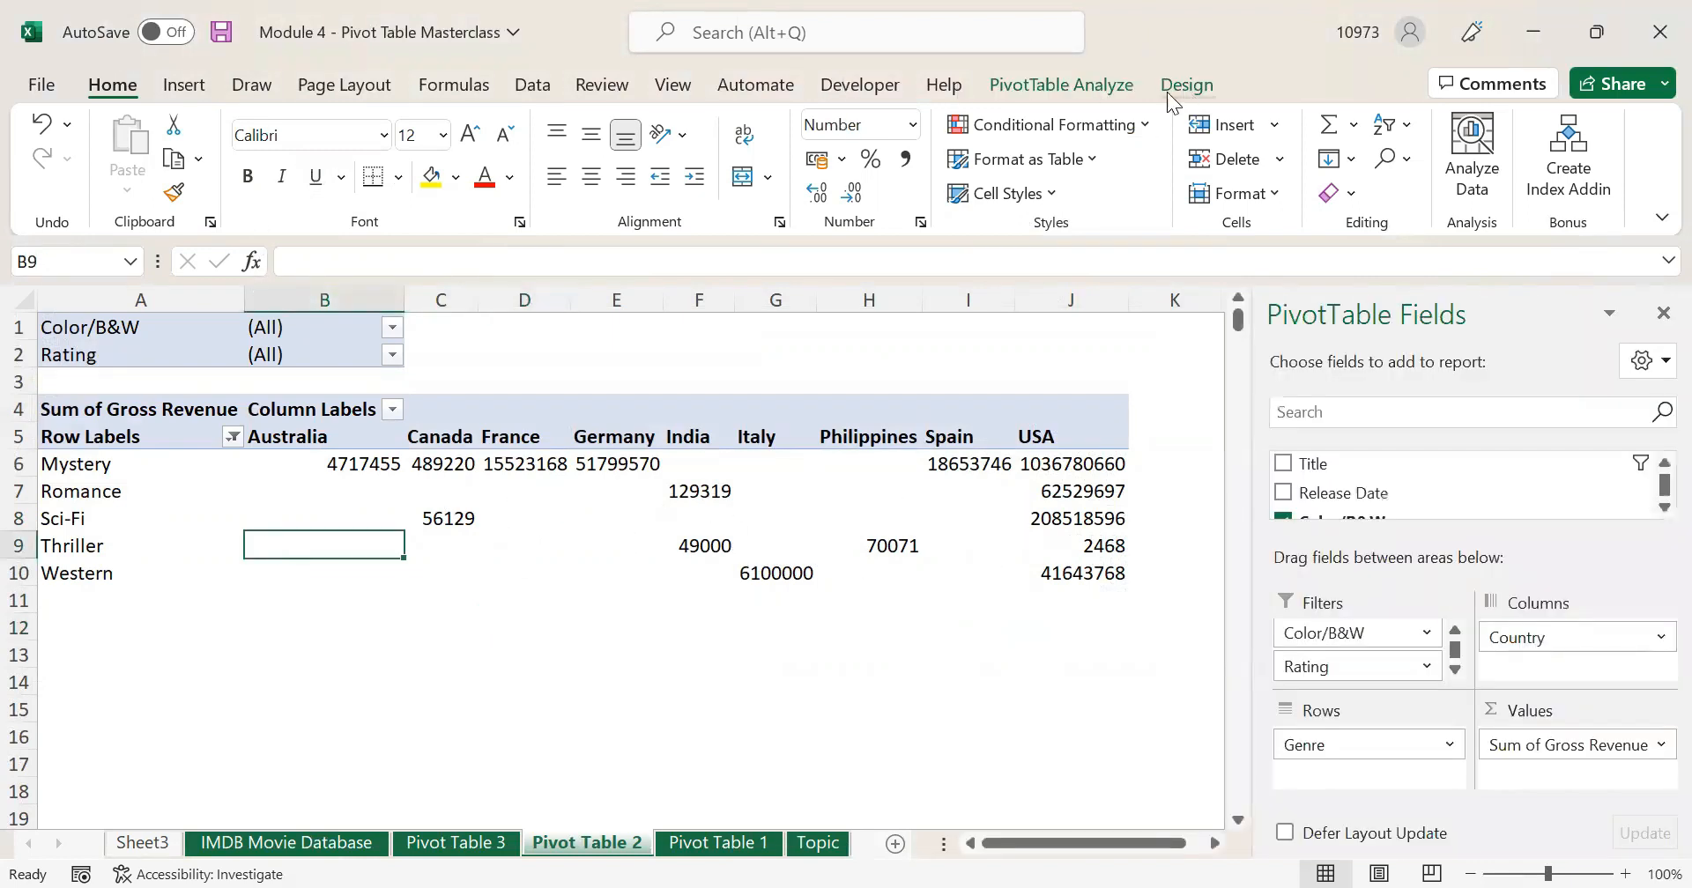
click(1168, 88)
click(157, 194)
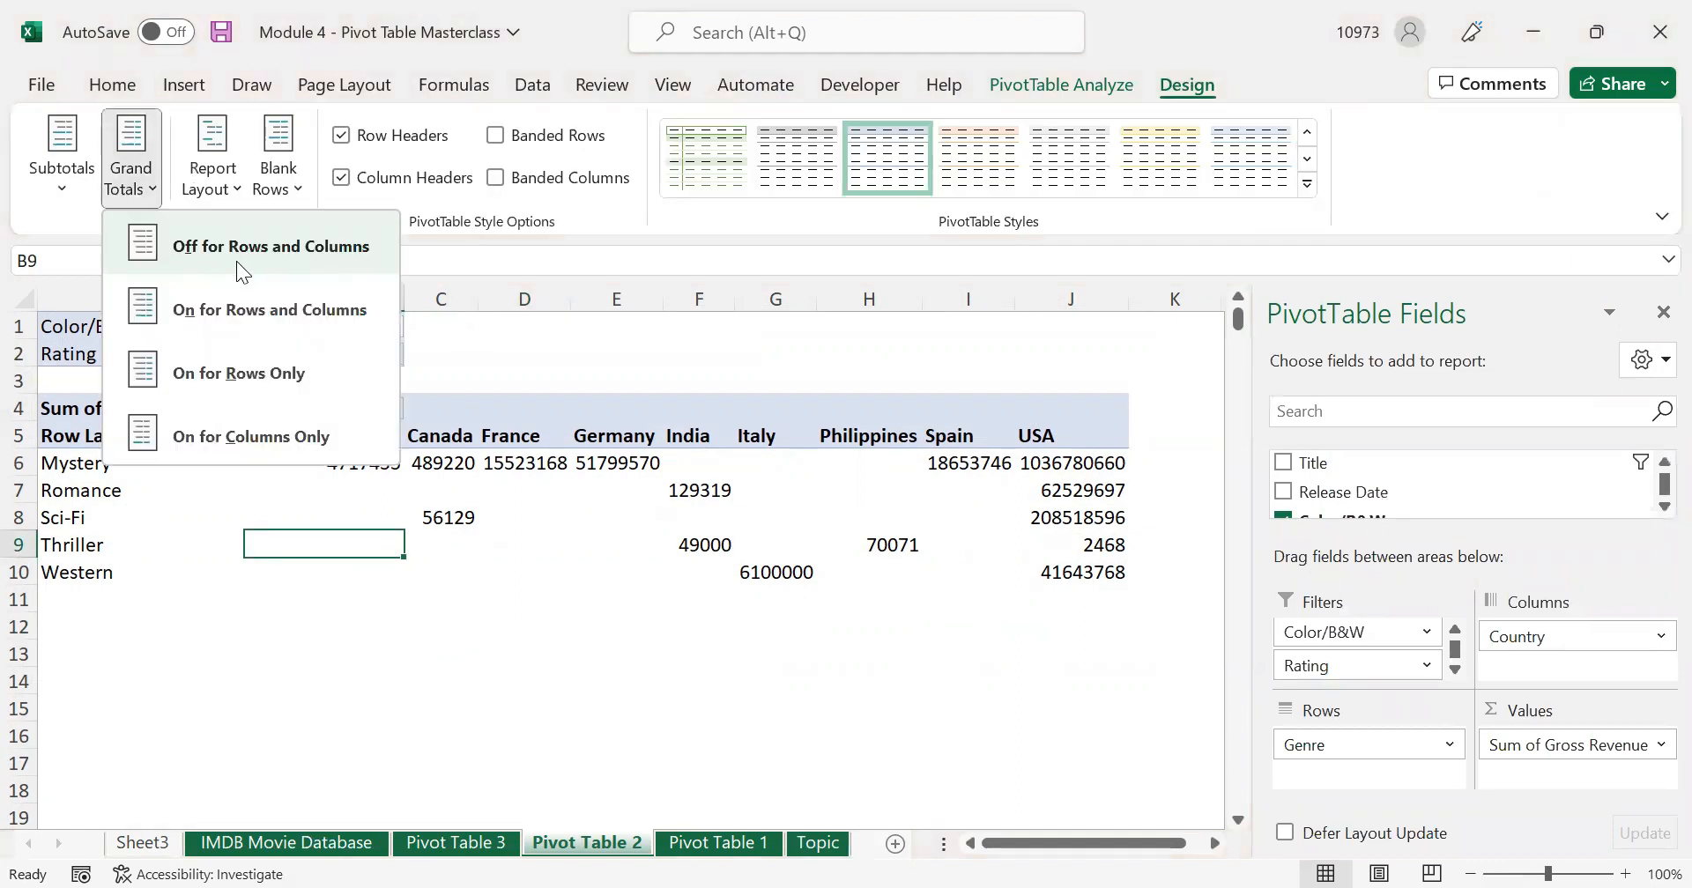
click(250, 319)
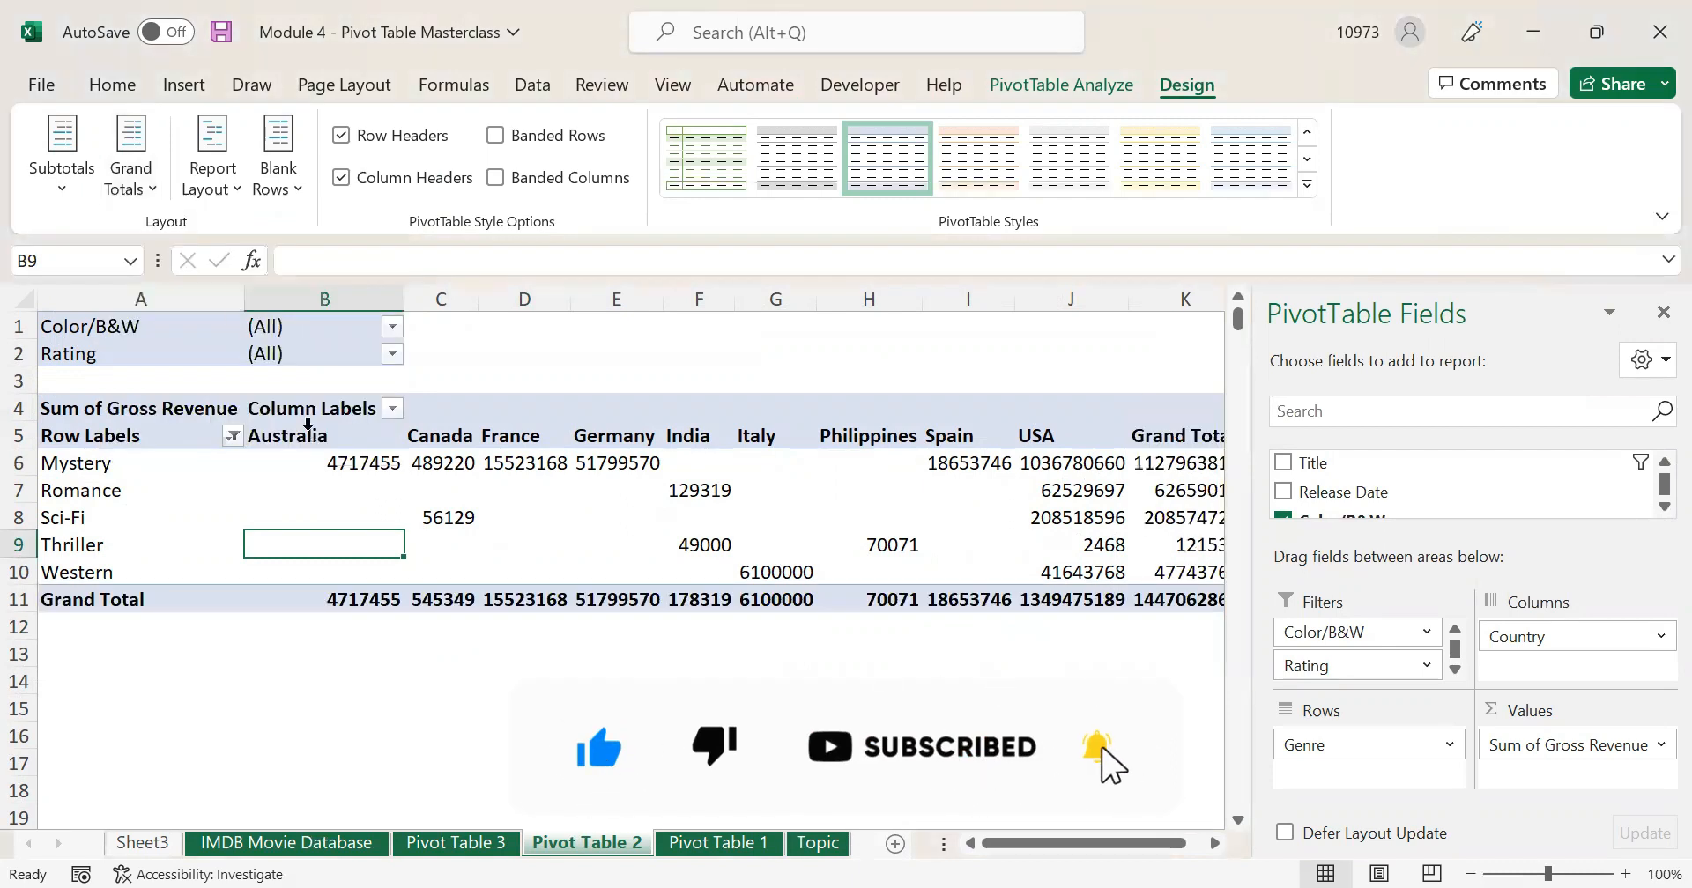
- Close the PivotTable Fields pane and highlight the Grand Total row, followed by the Grand Total column
click(1663, 312)
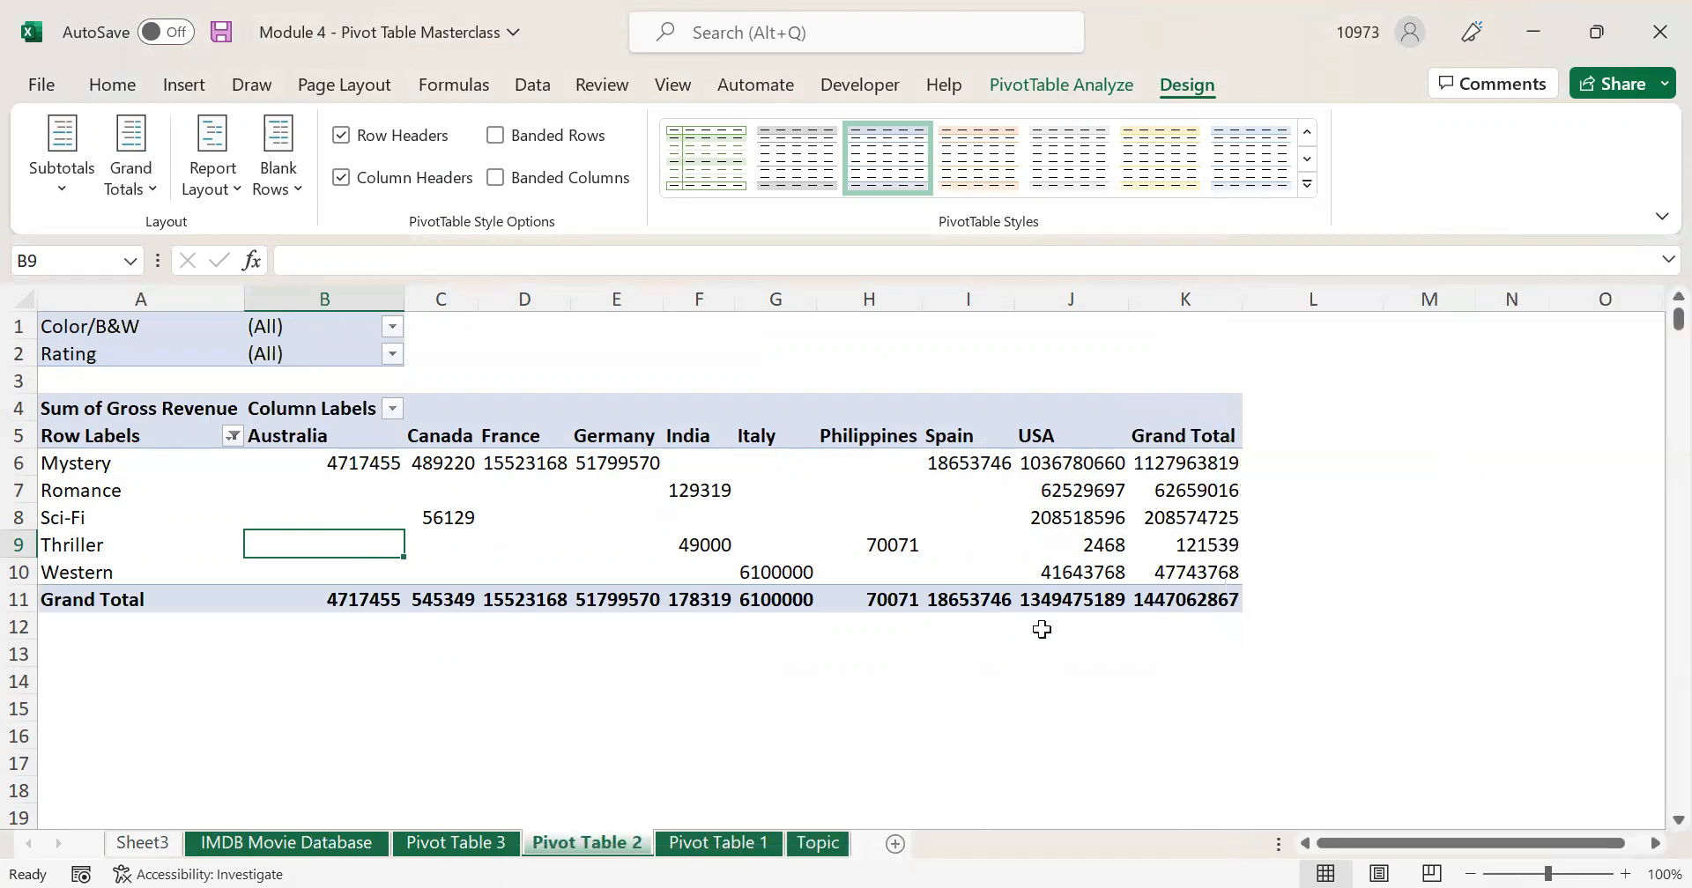
click(968, 654)
drag(98, 599, 1207, 599)
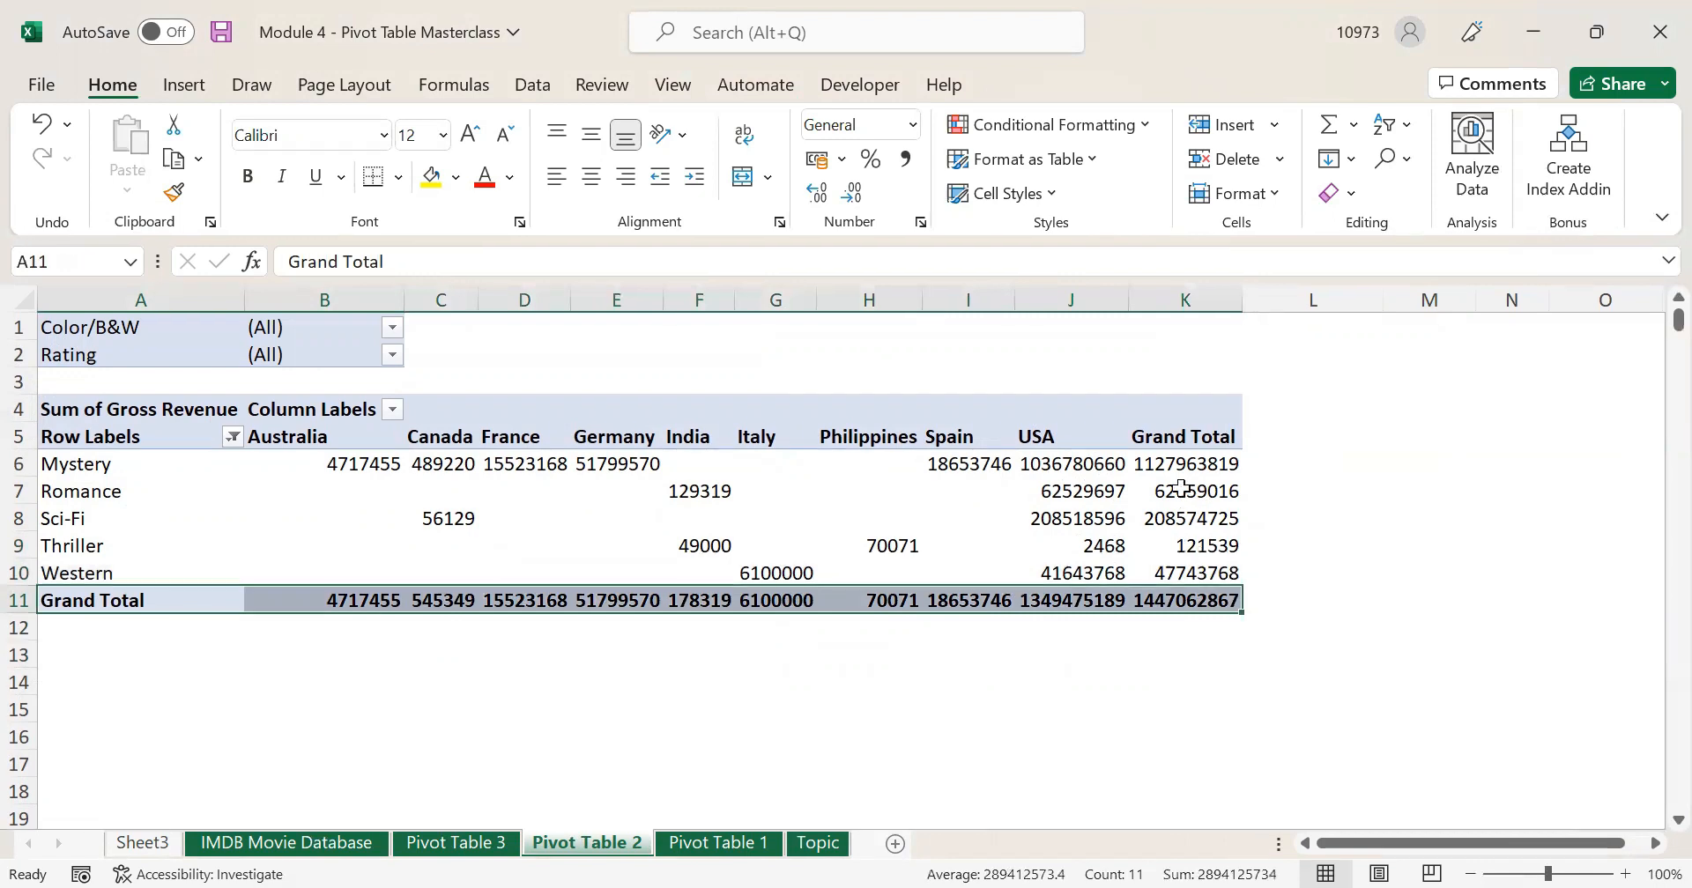
drag(1186, 436, 1198, 601)
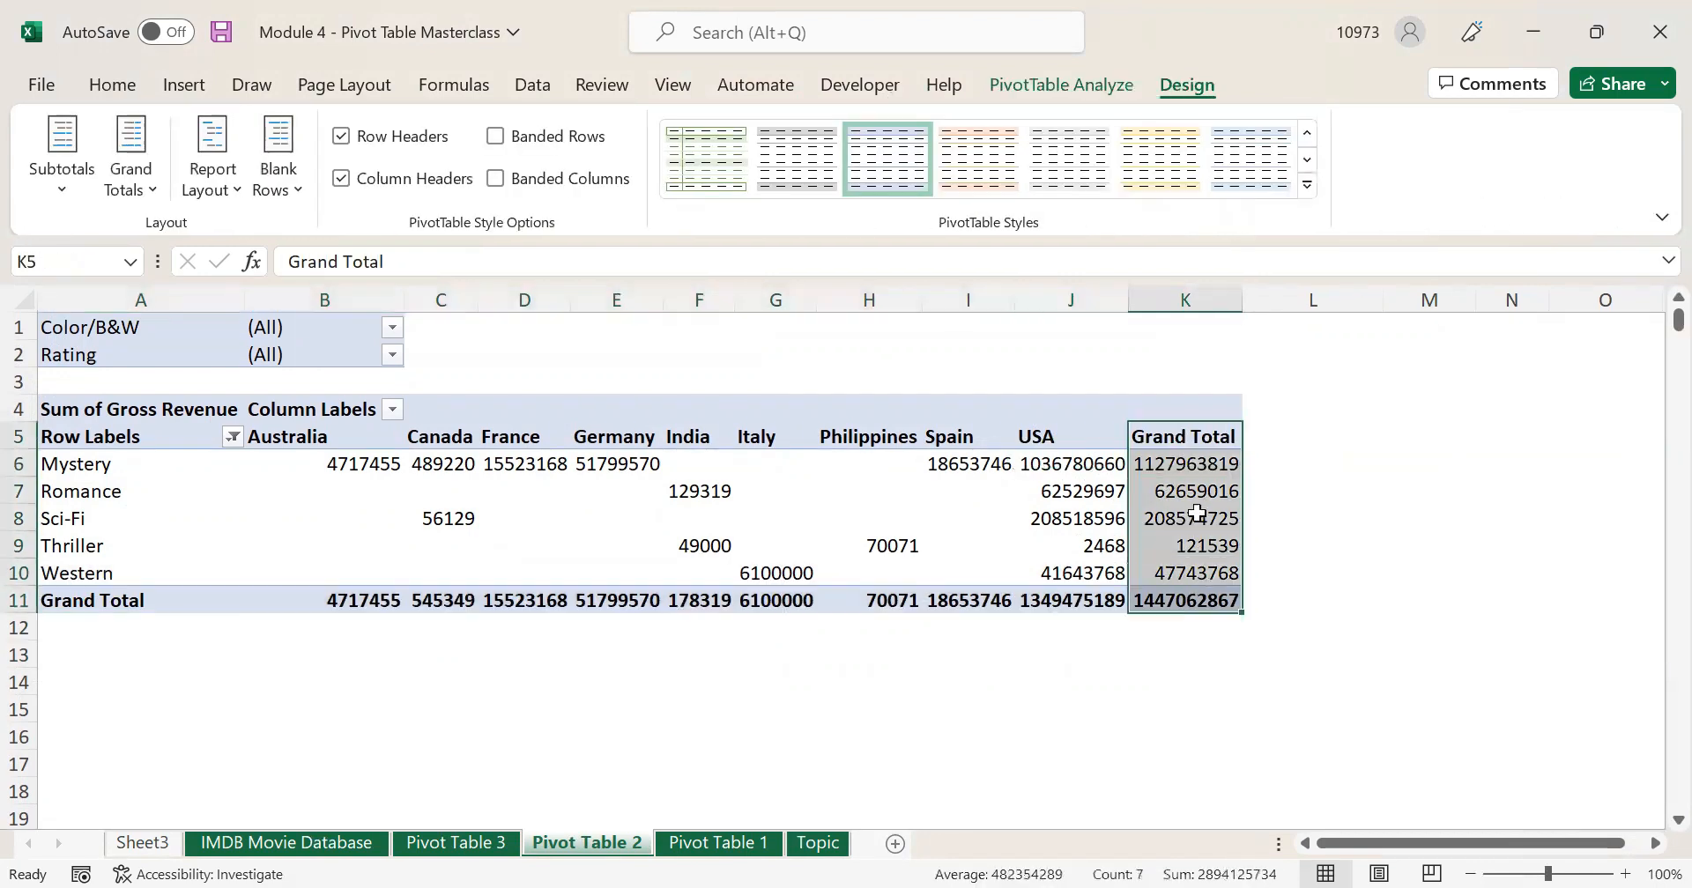
- Show grand totals for rows only and check the Grand Total column beside USA
click(134, 190)
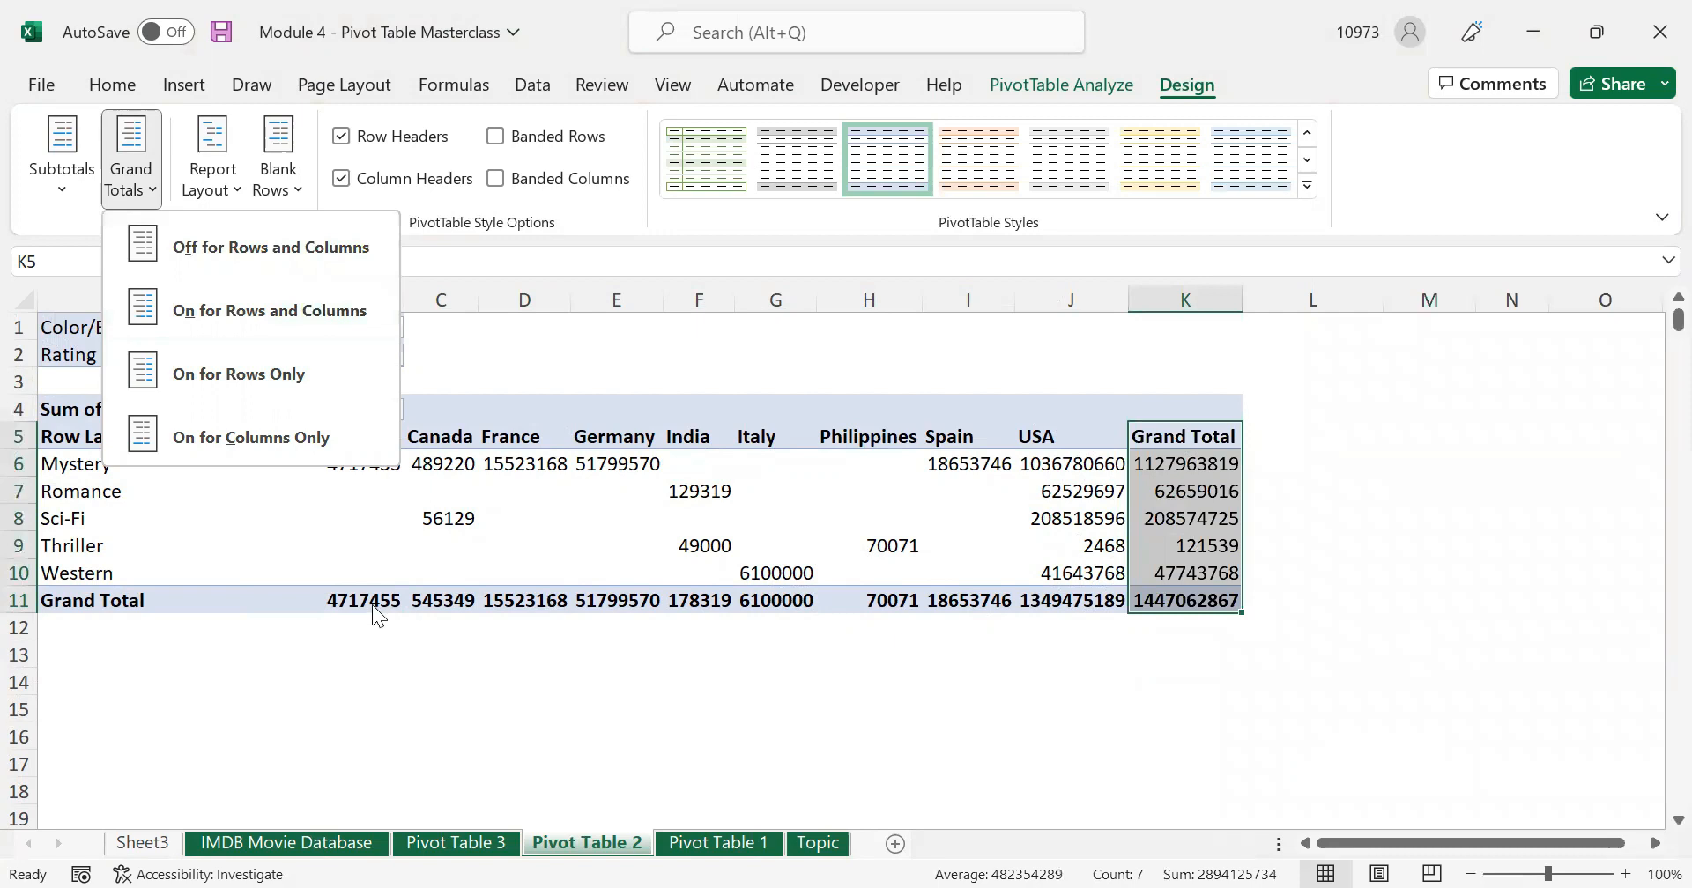
click(284, 384)
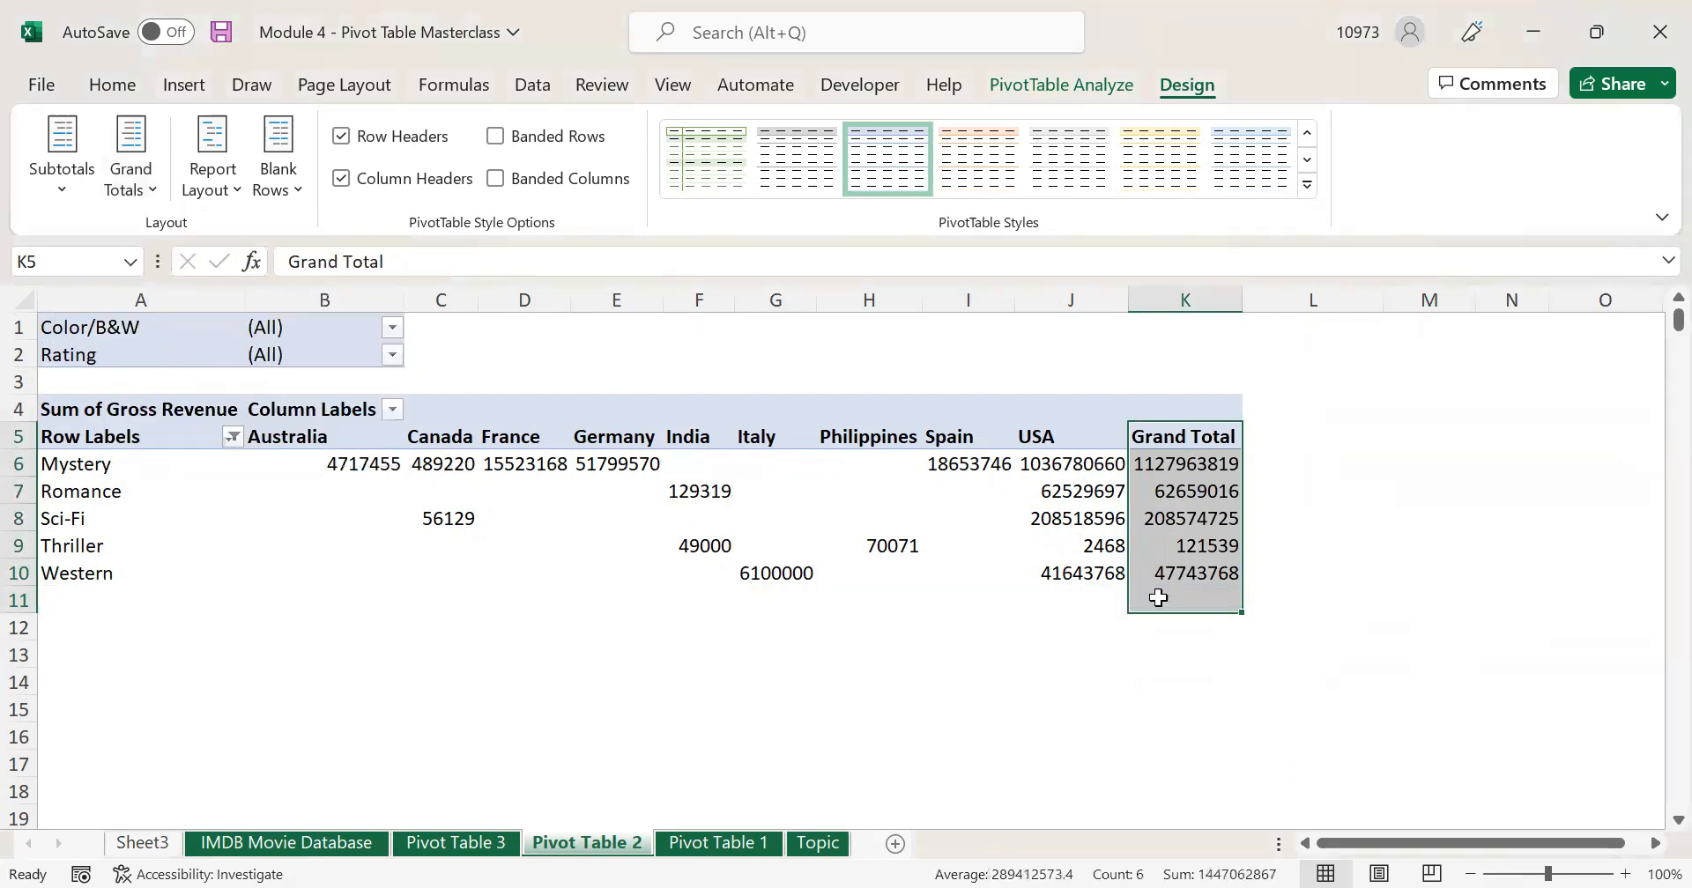
drag(928, 460, 1186, 491)
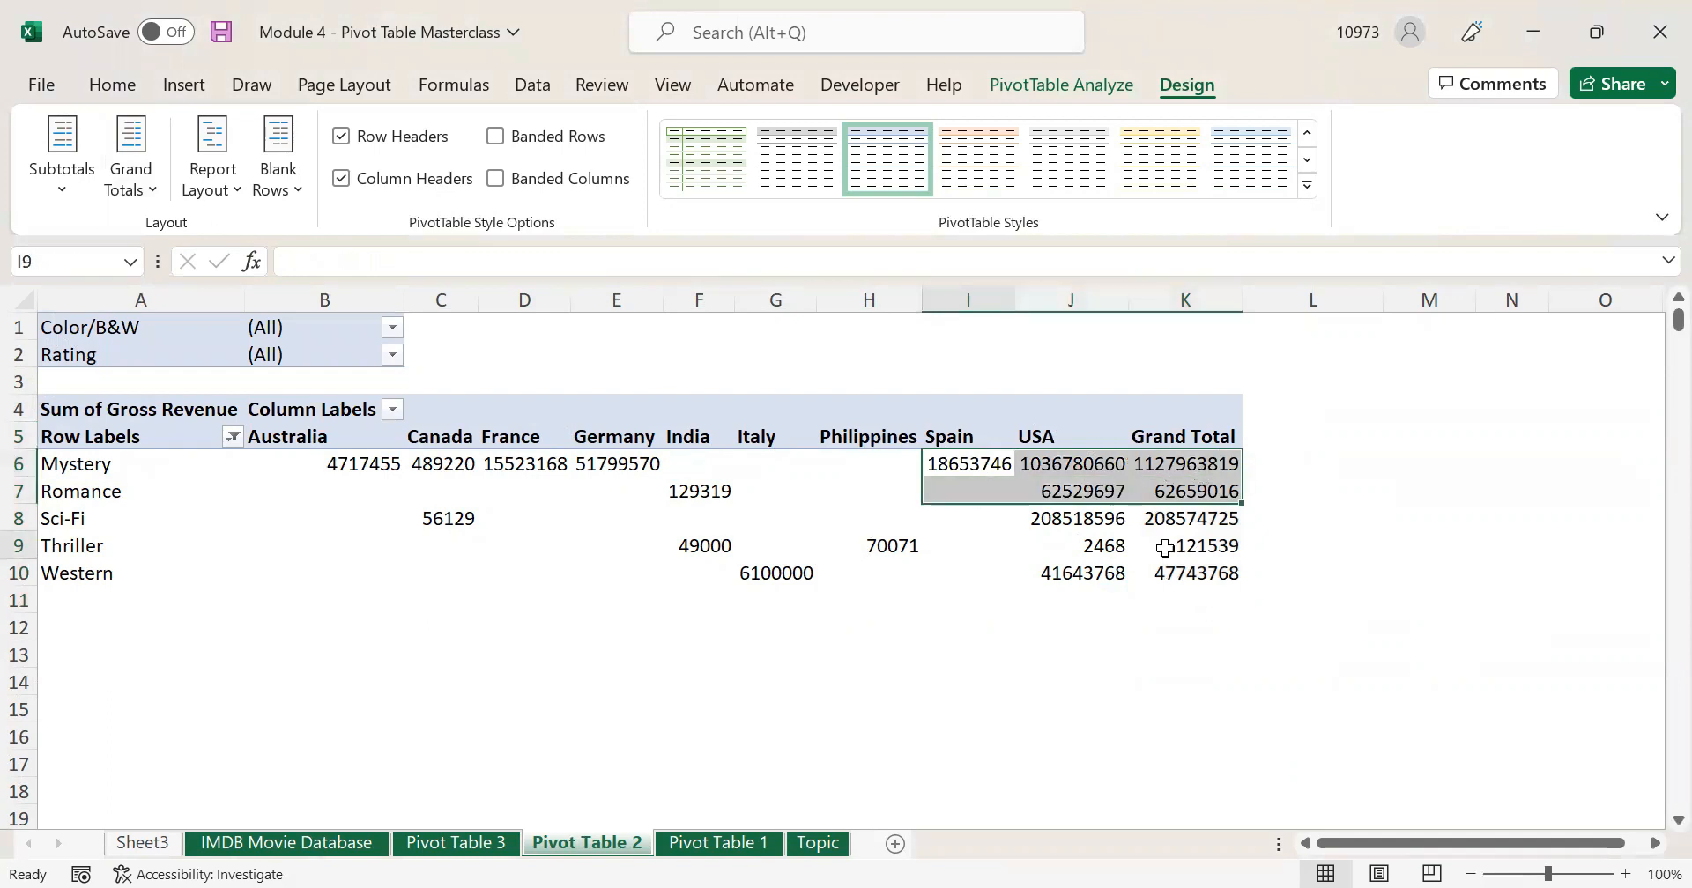
click(978, 621)
click(605, 544)
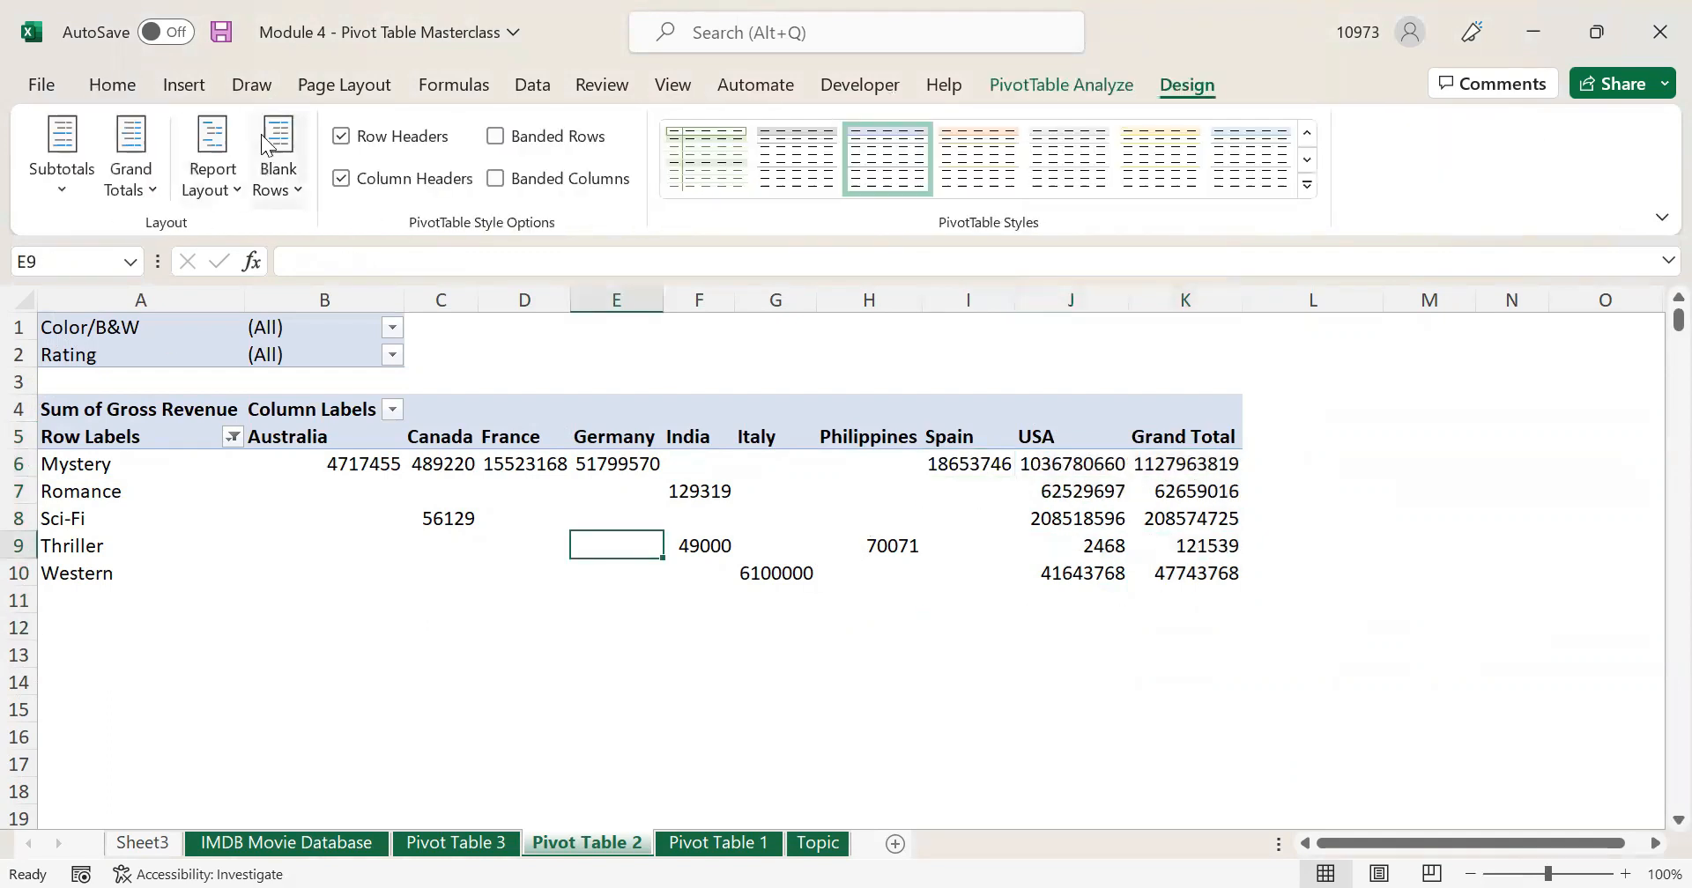
- Show grand totals for columns only and check the totals under Australia, Canada, France, Germany, India and Italy
click(130, 167)
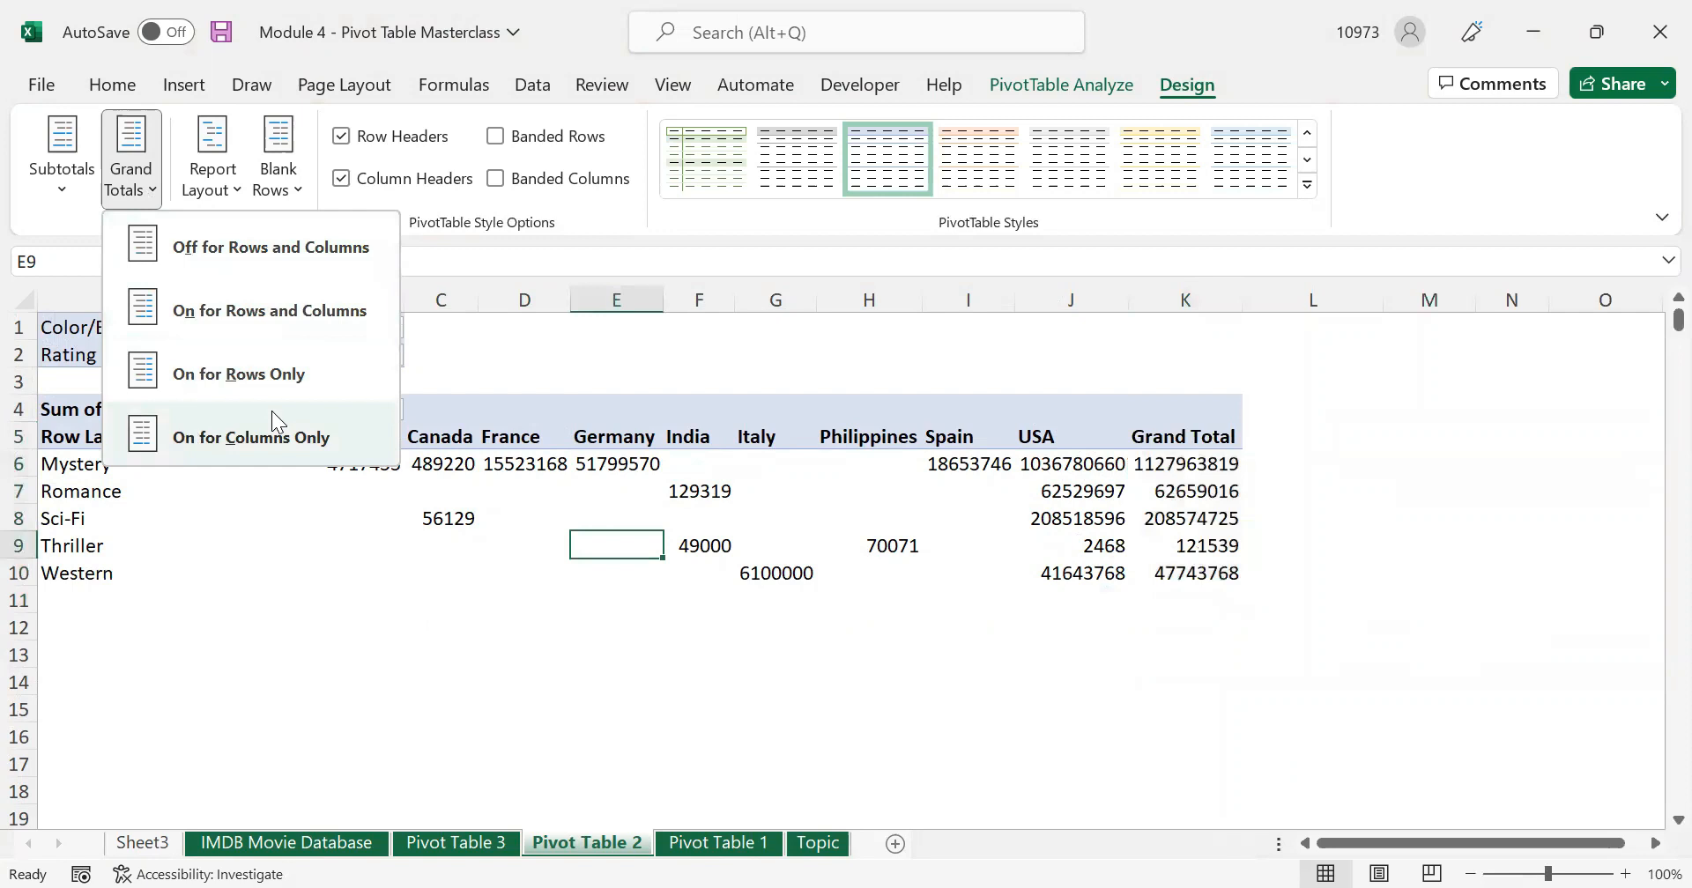
click(280, 456)
click(365, 574)
click(320, 295)
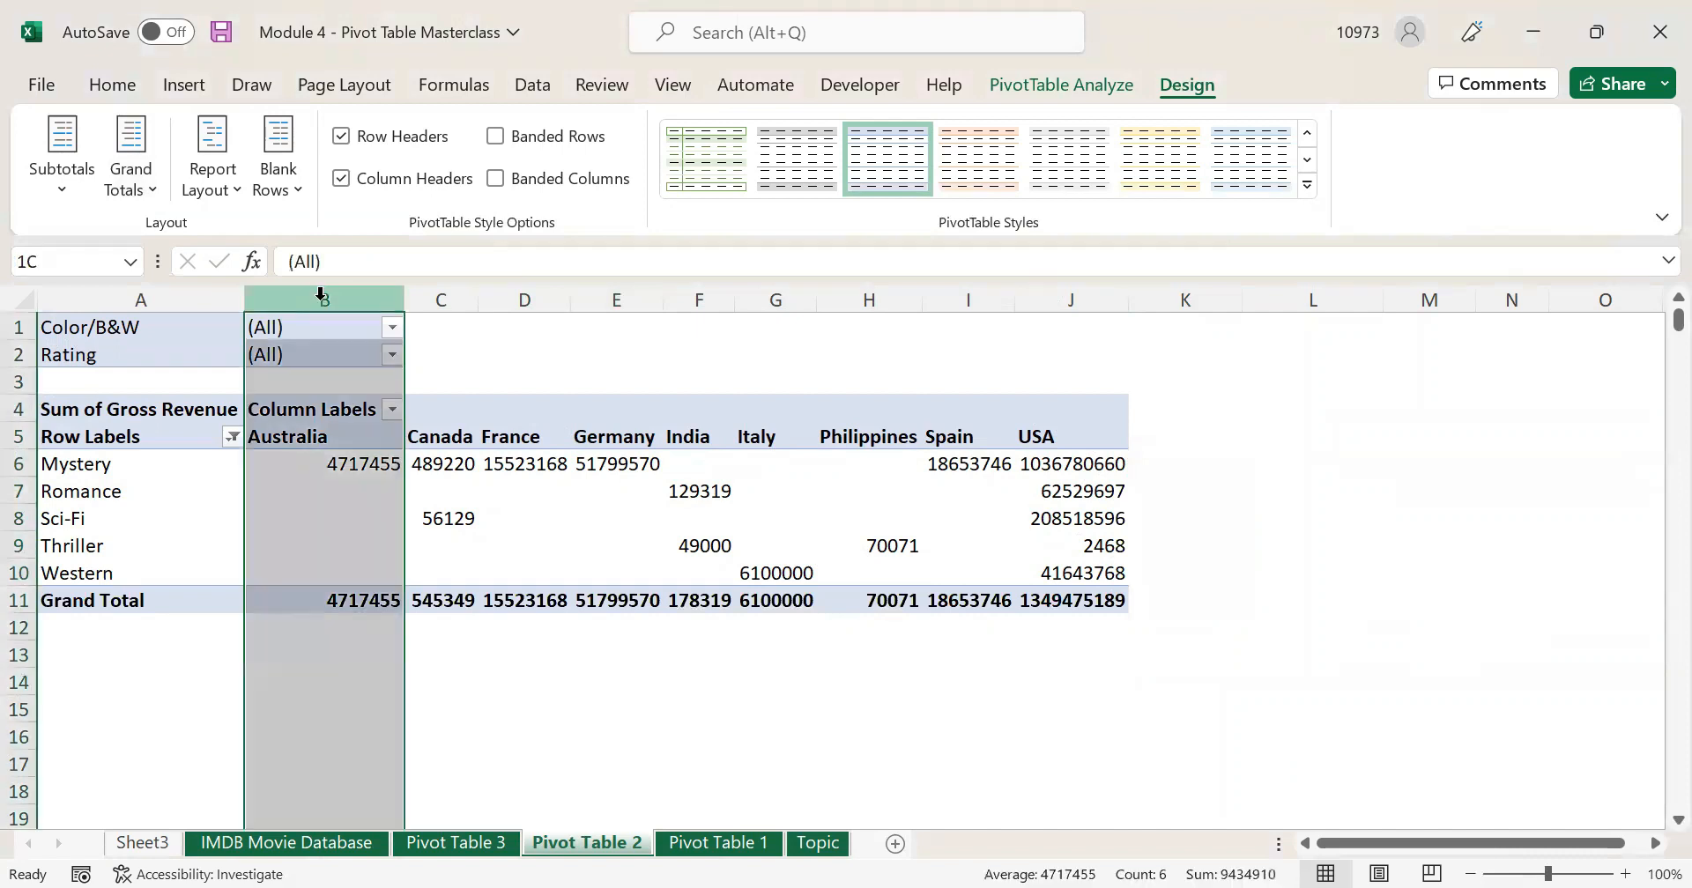
click(440, 297)
click(525, 297)
click(617, 297)
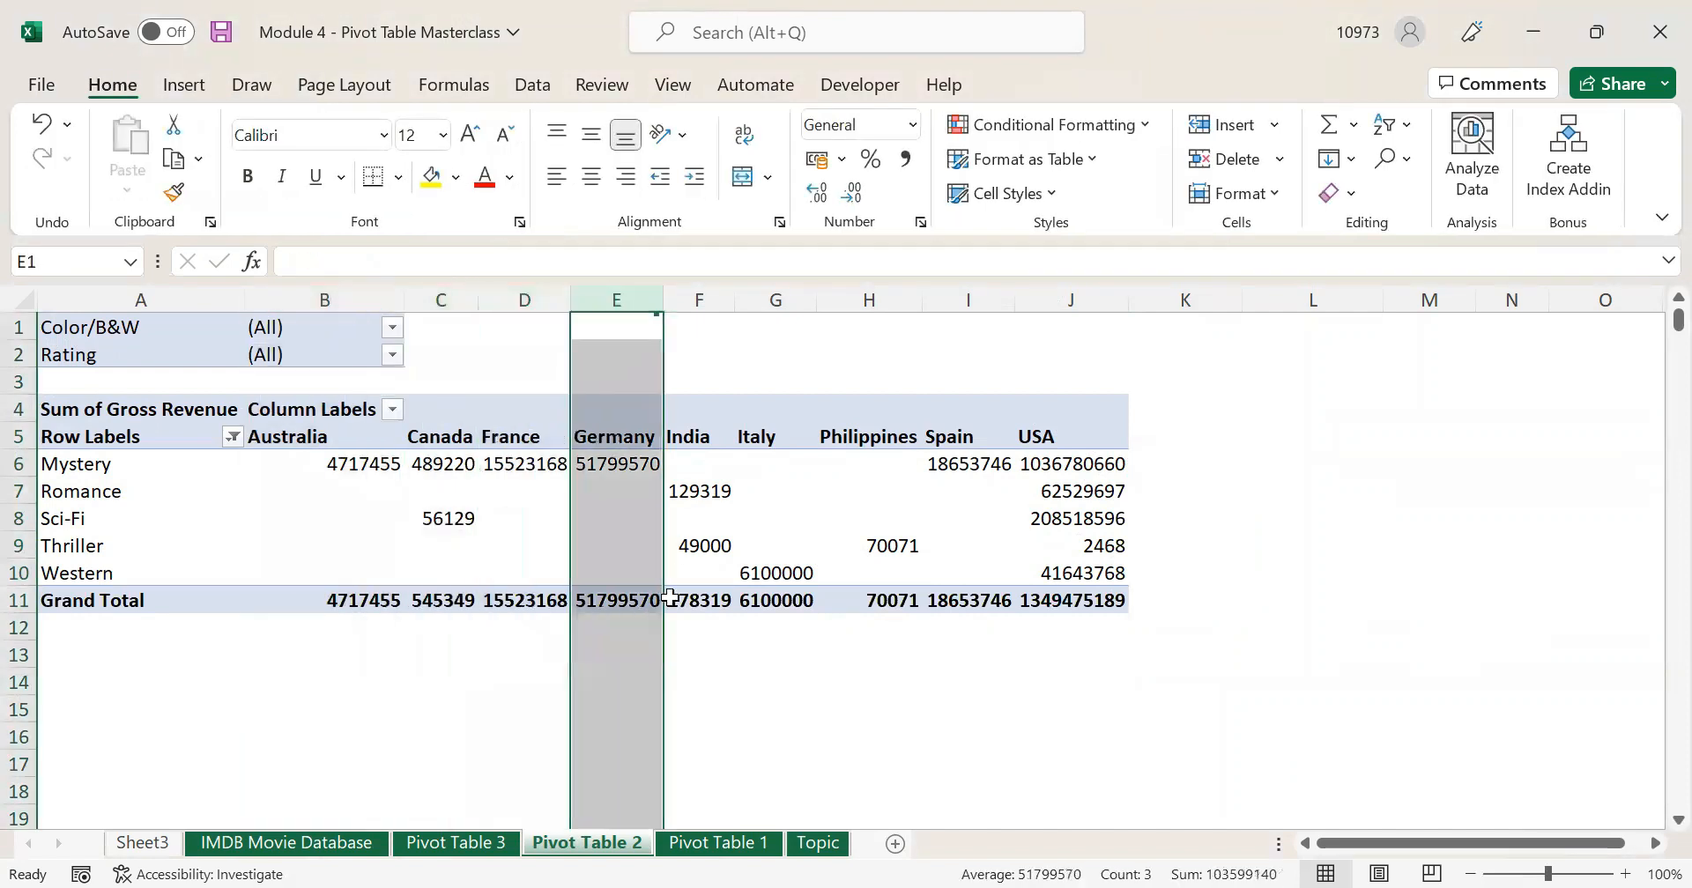
click(696, 600)
click(742, 600)
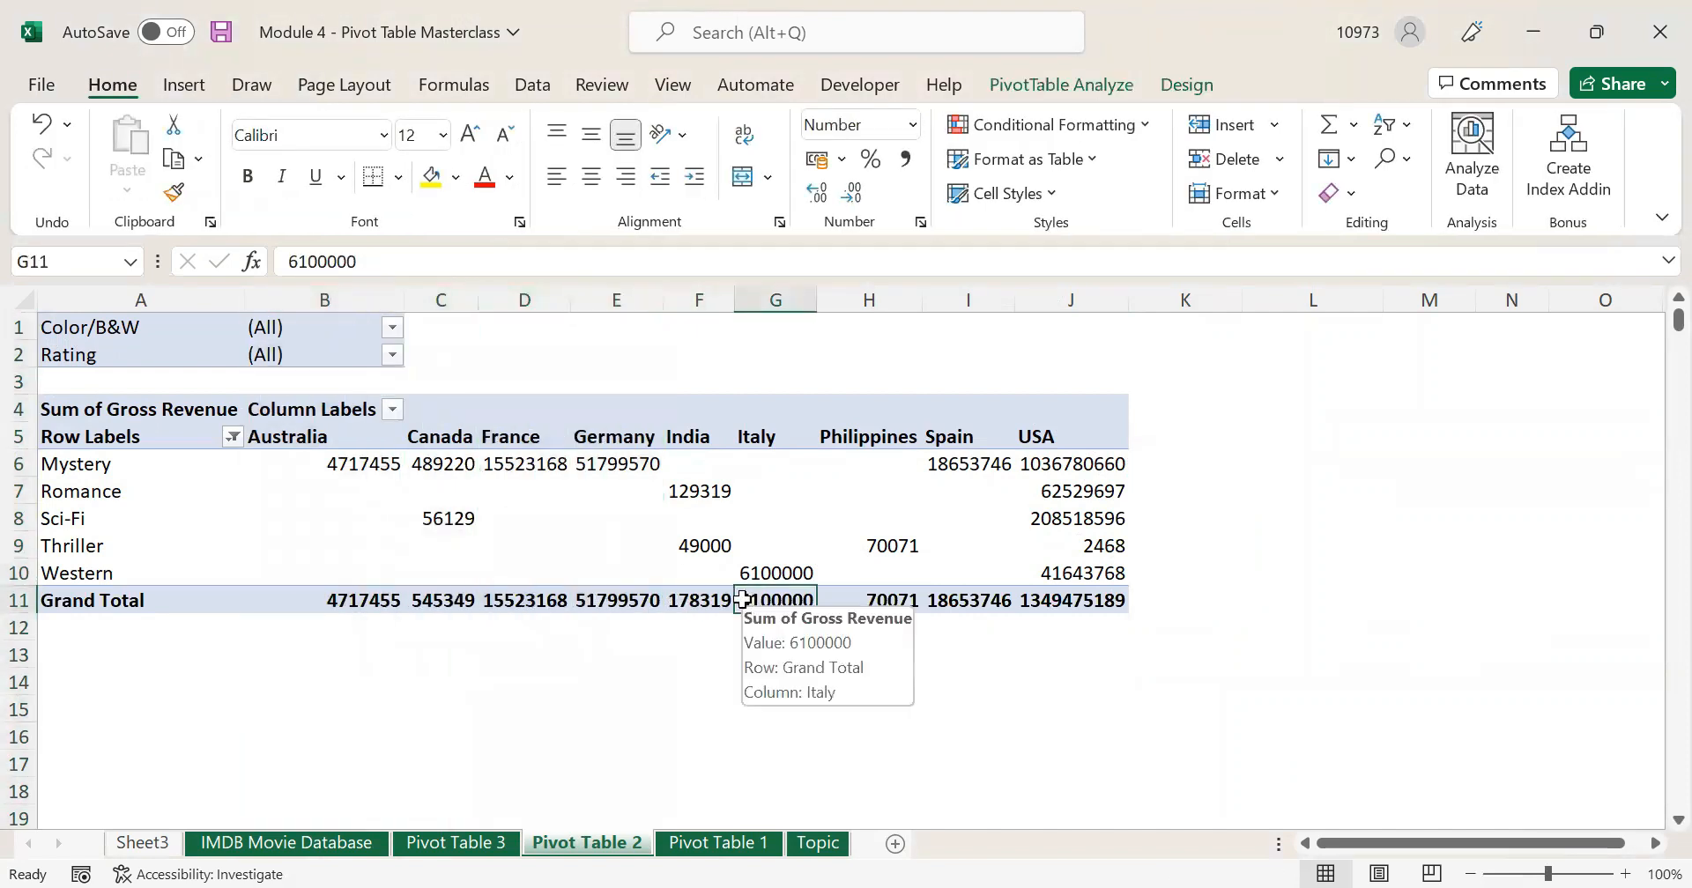
- Review the available Grand Totals options once more without changing the setting
click(1183, 84)
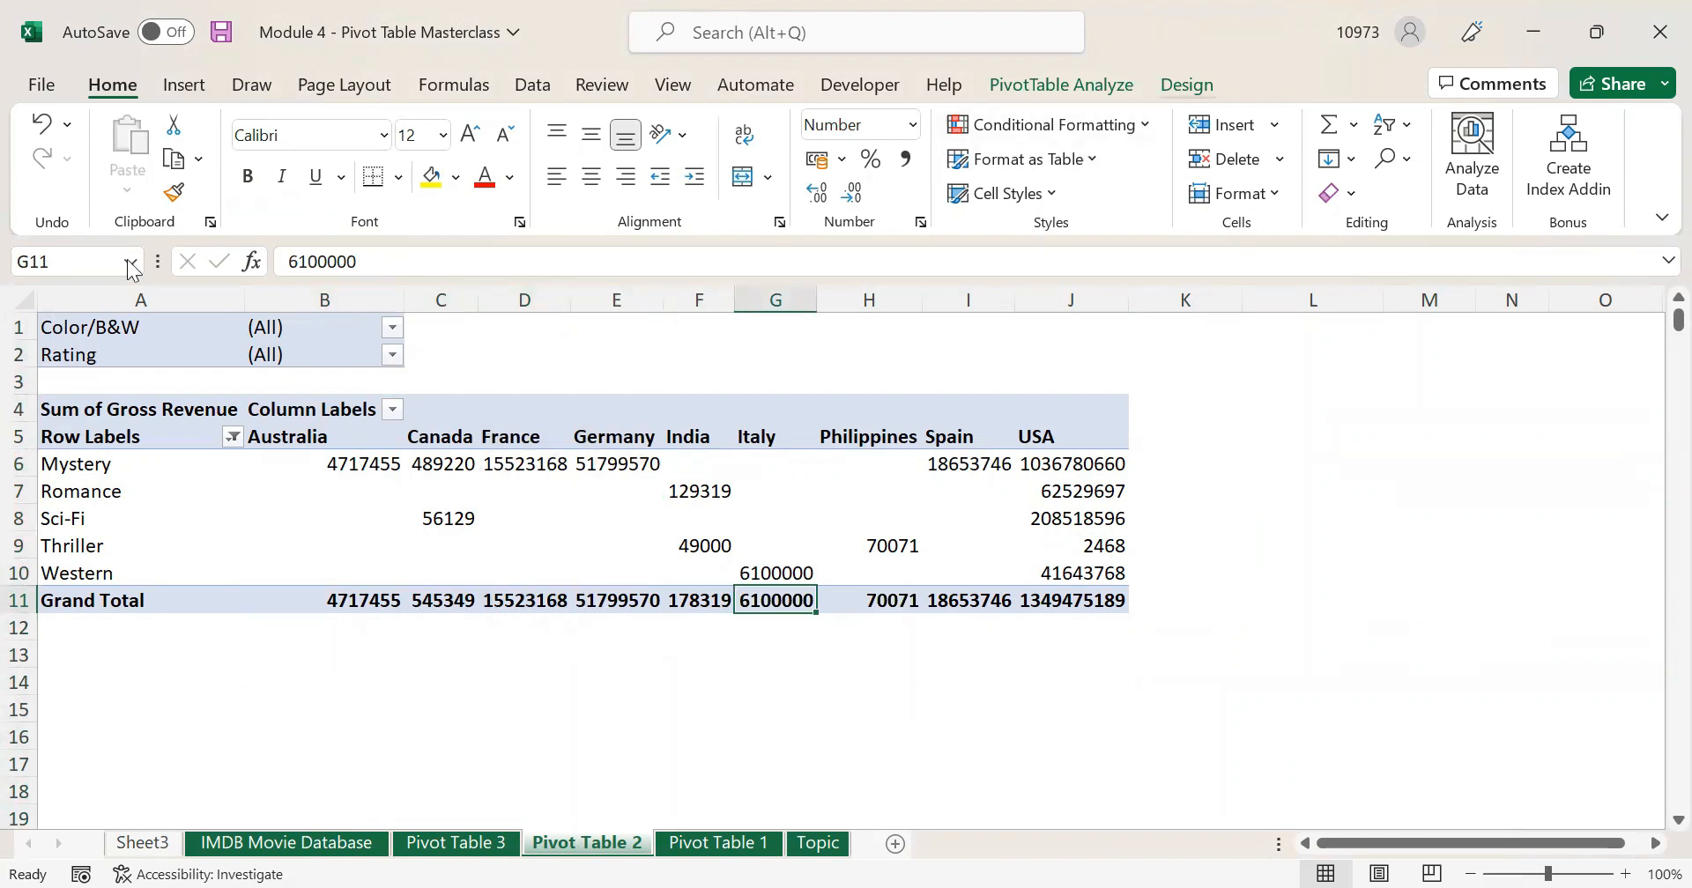
click(154, 192)
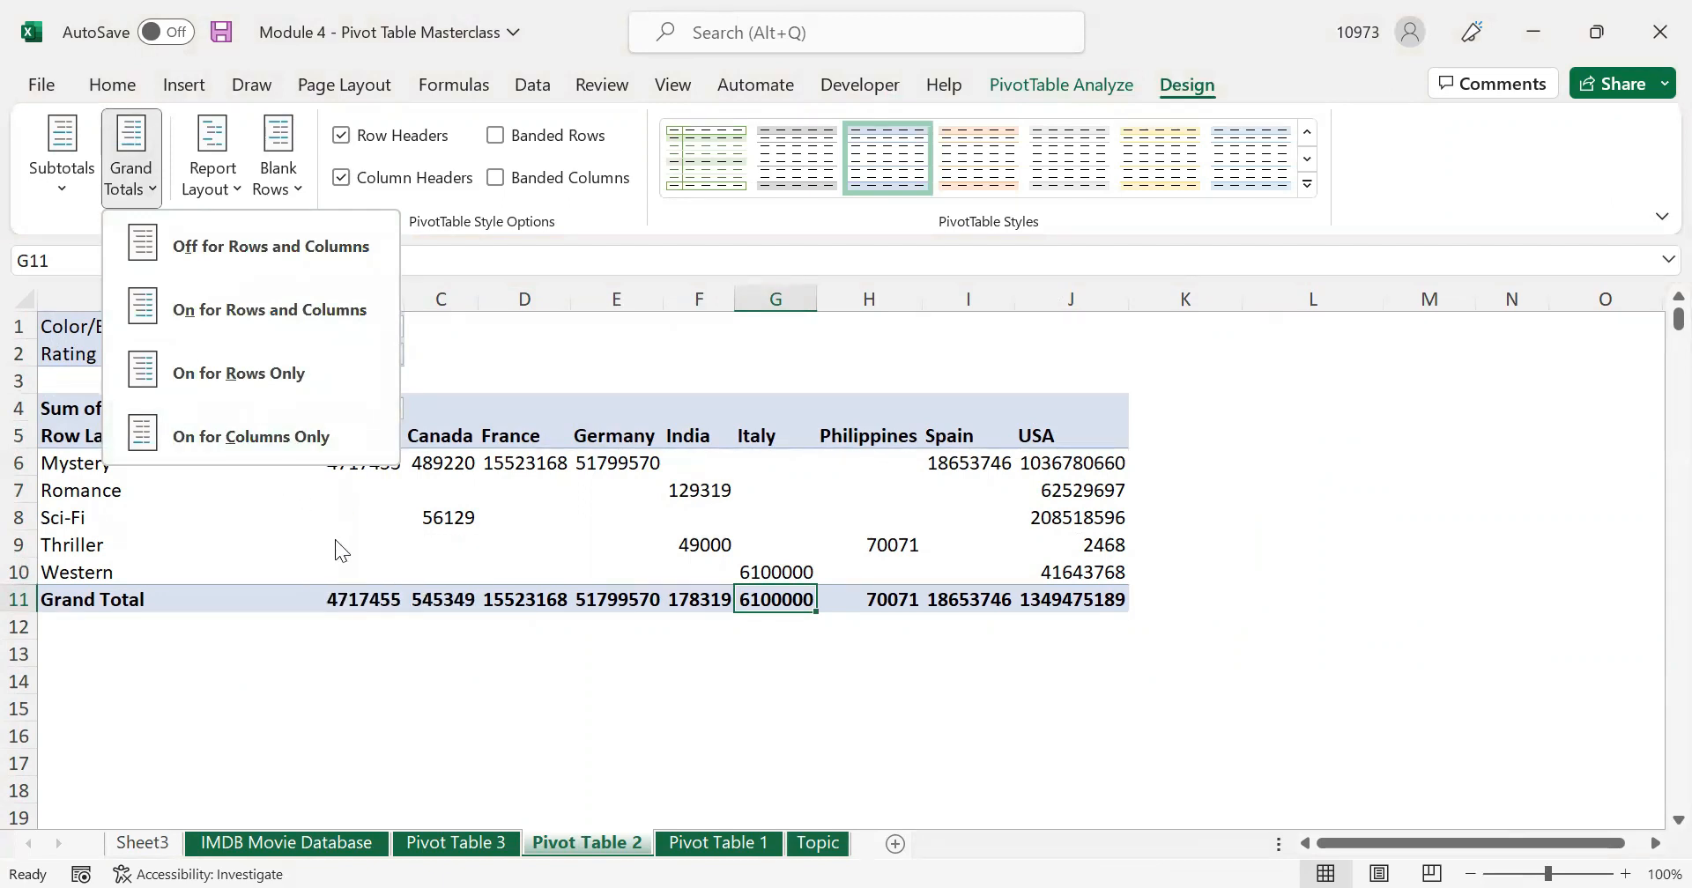
click(335, 539)
click(700, 569)
- Switch to the Pivot Table 3 sheet and select a cell inside its genre and country pivot table
click(485, 841)
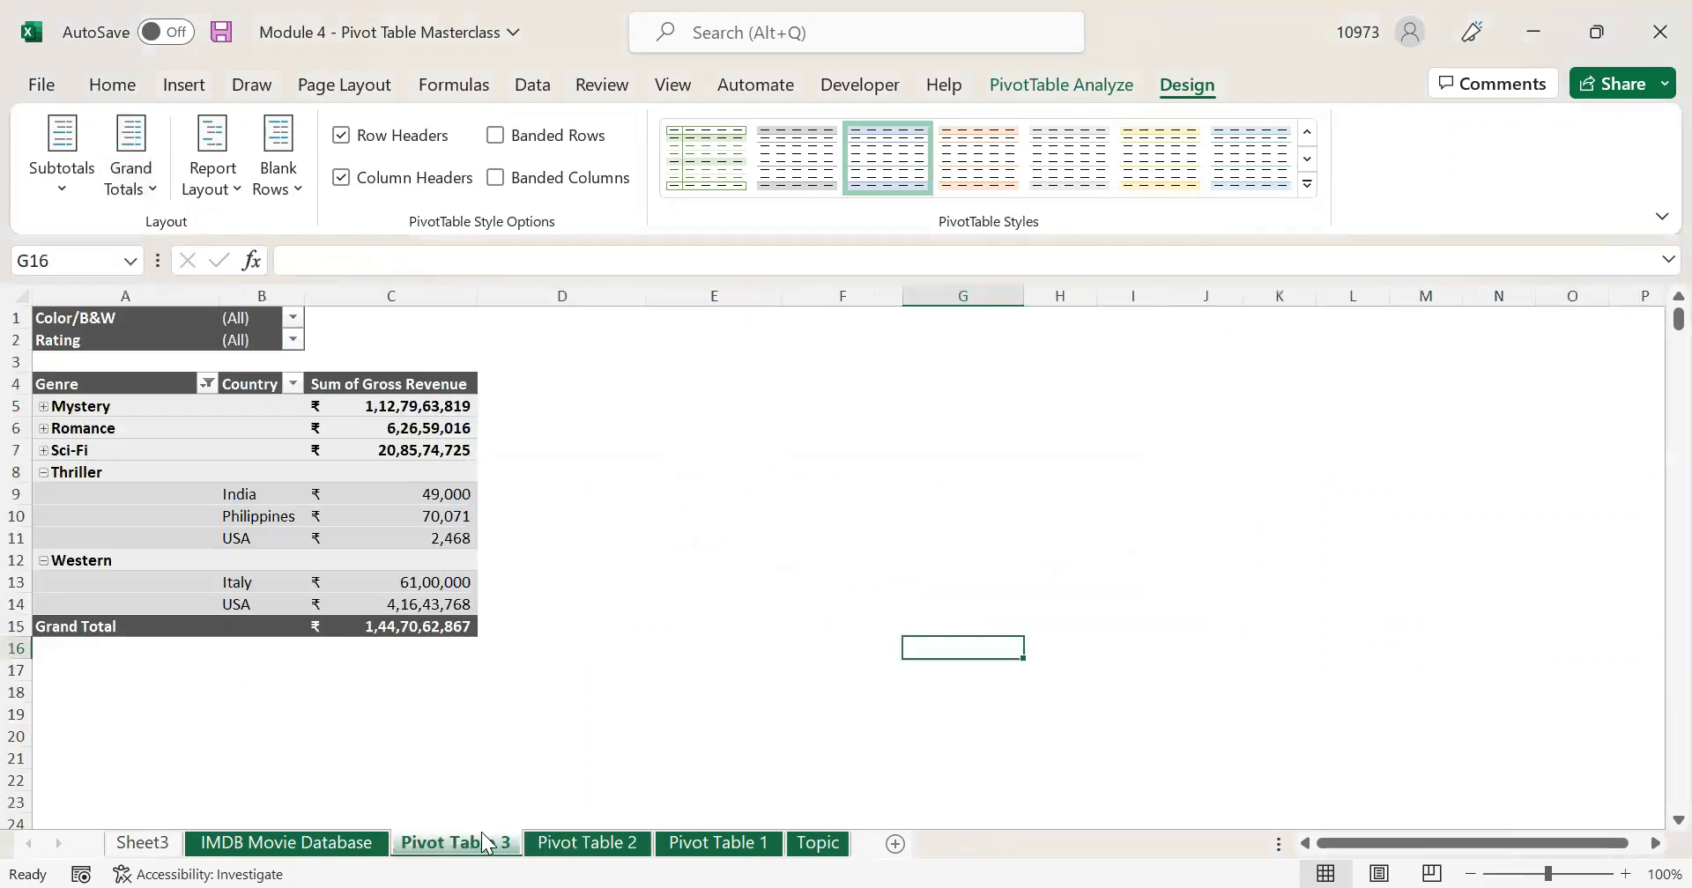
click(430, 476)
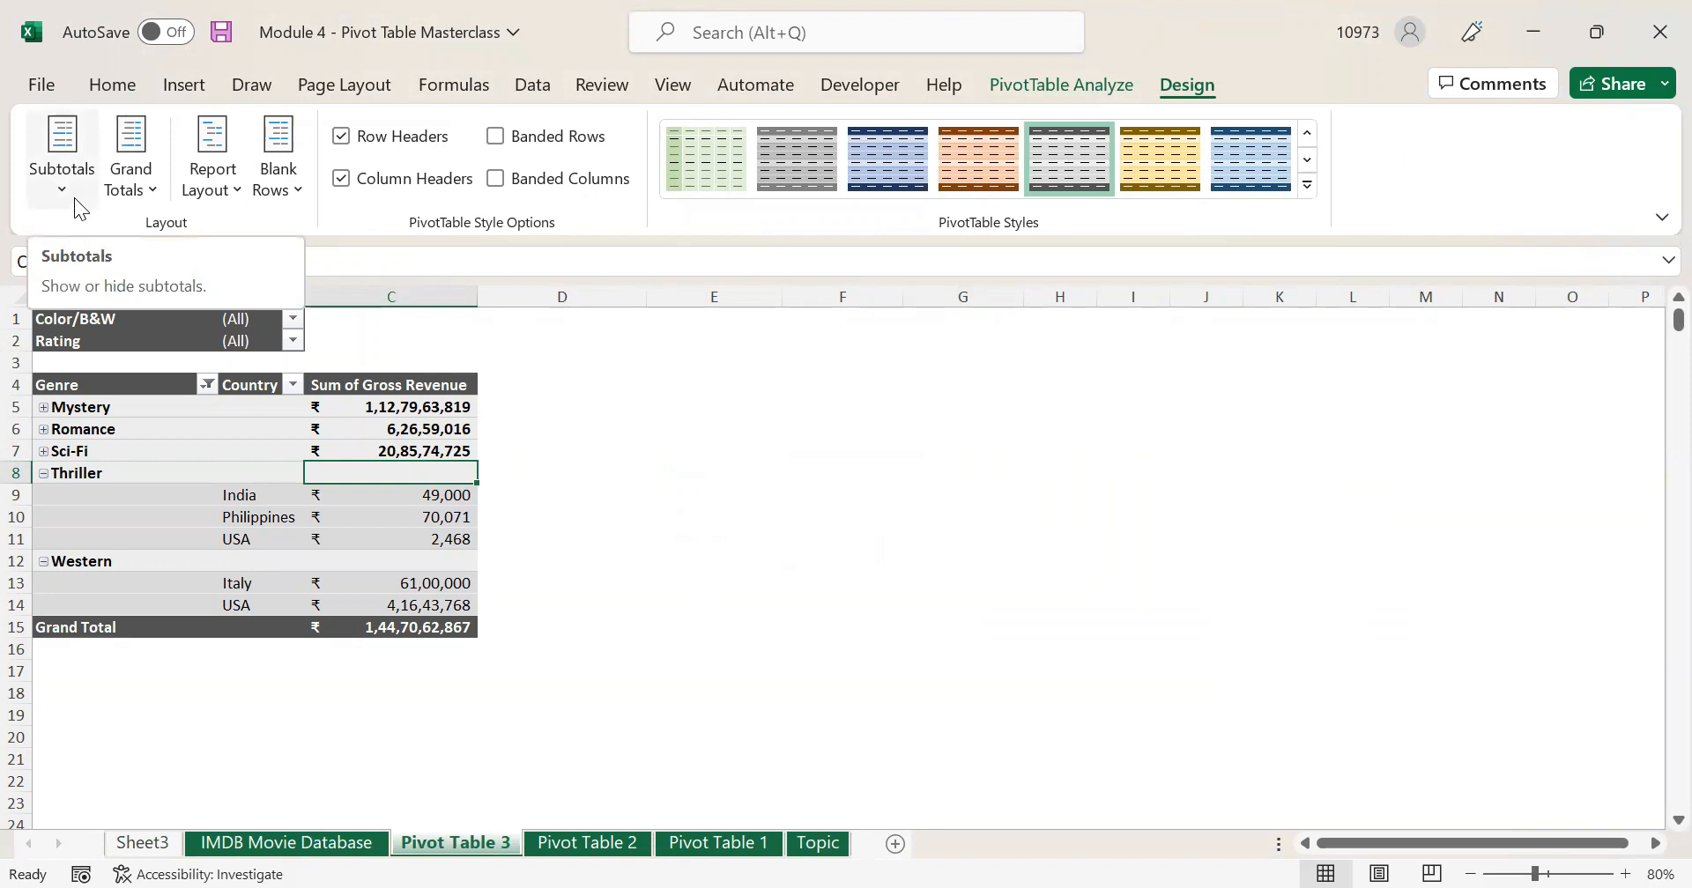
click(72, 196)
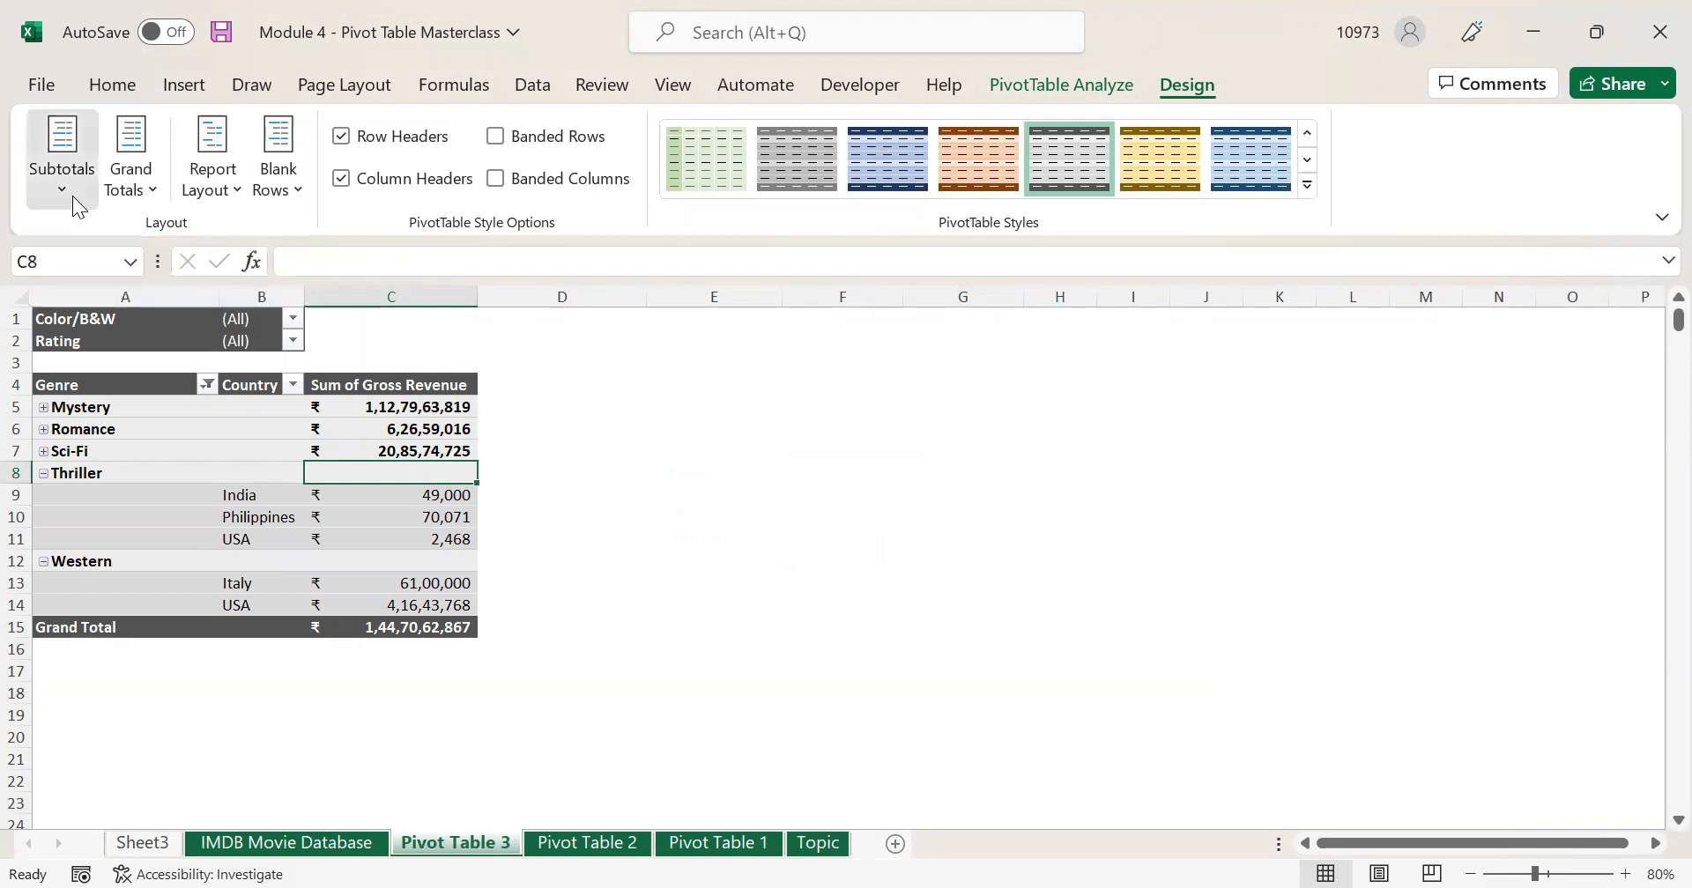
click(690, 565)
click(236, 454)
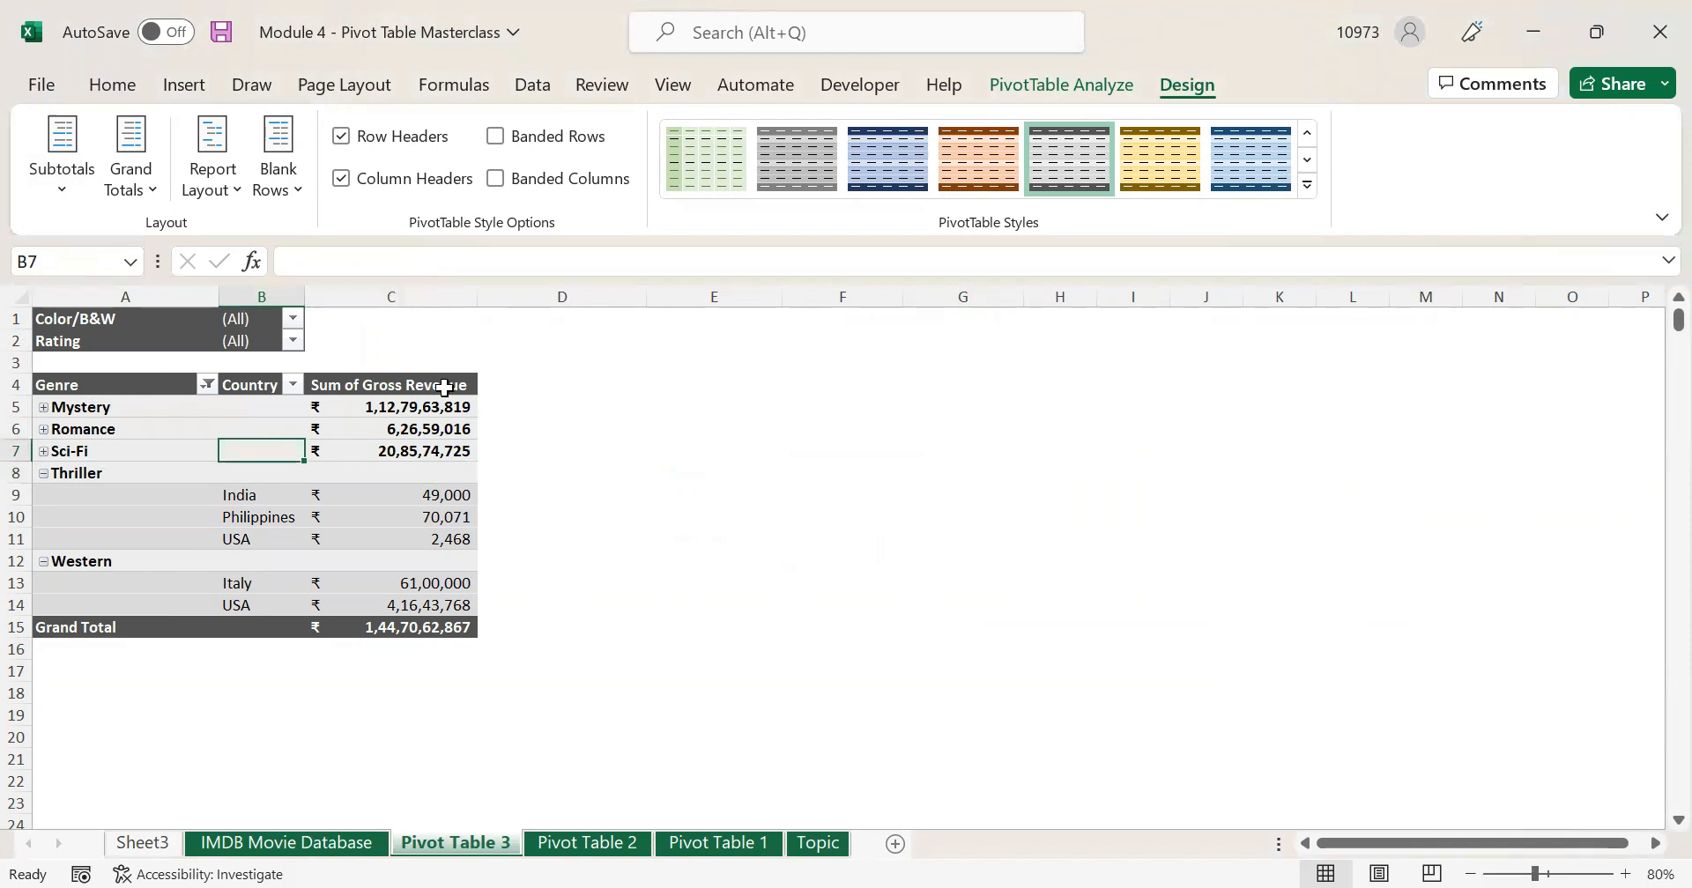
- Show all subtotals at the bottom of each genre group in the pivot table
click(65, 201)
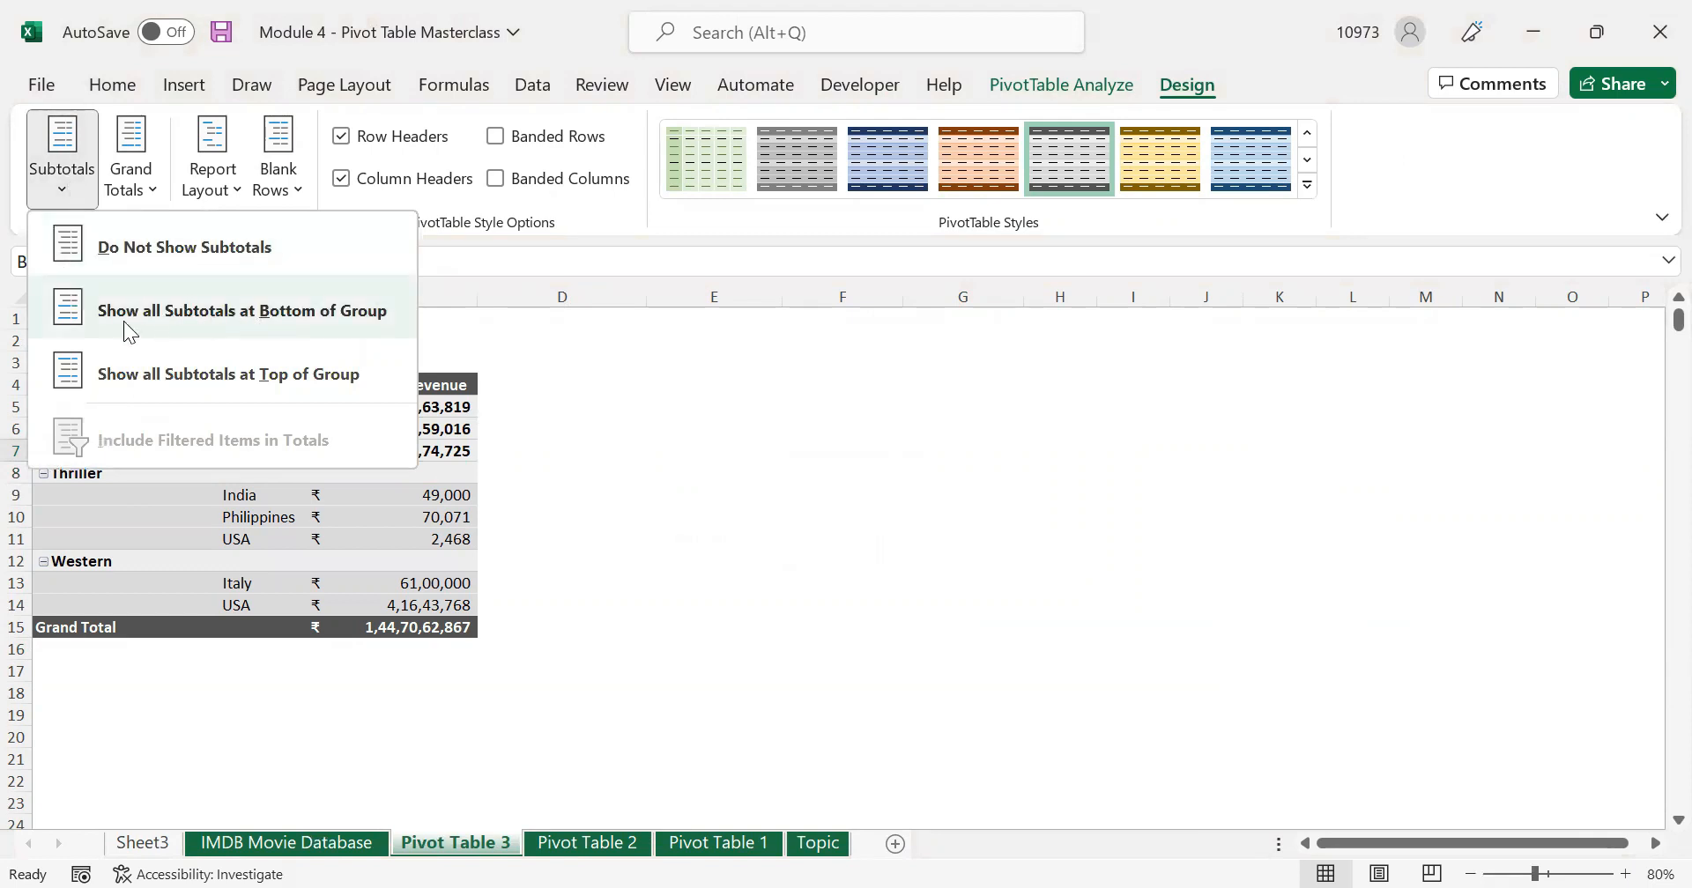
click(208, 323)
click(639, 428)
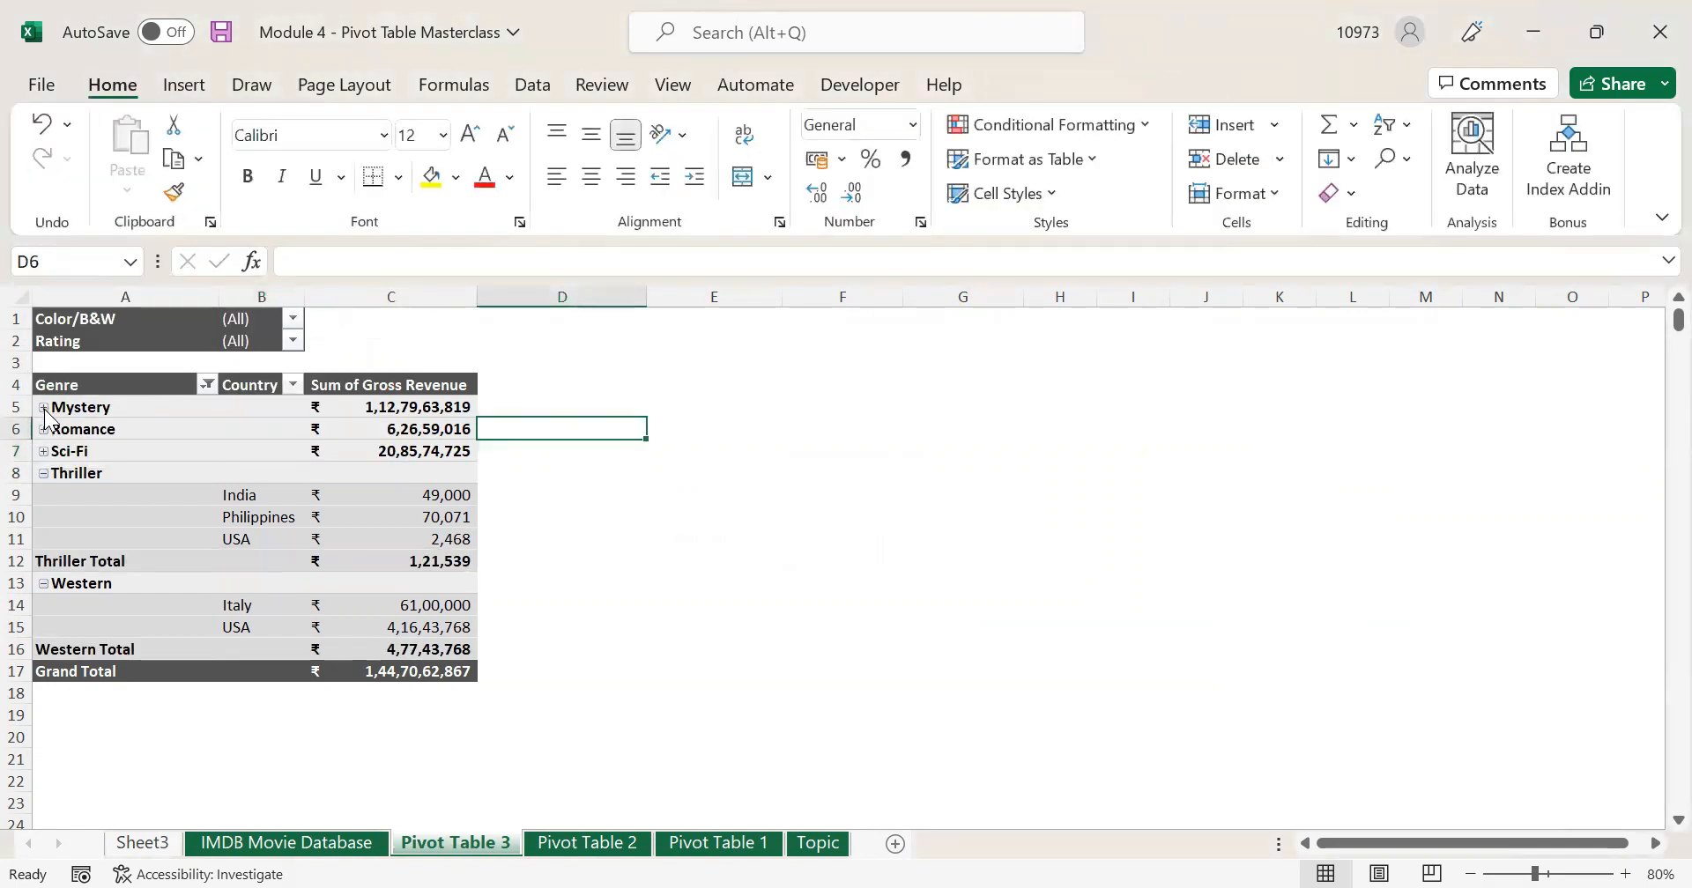
- Expand the Mystery genre by country and check its subtotal under Sum of Gross Revenue
click(43, 407)
click(121, 501)
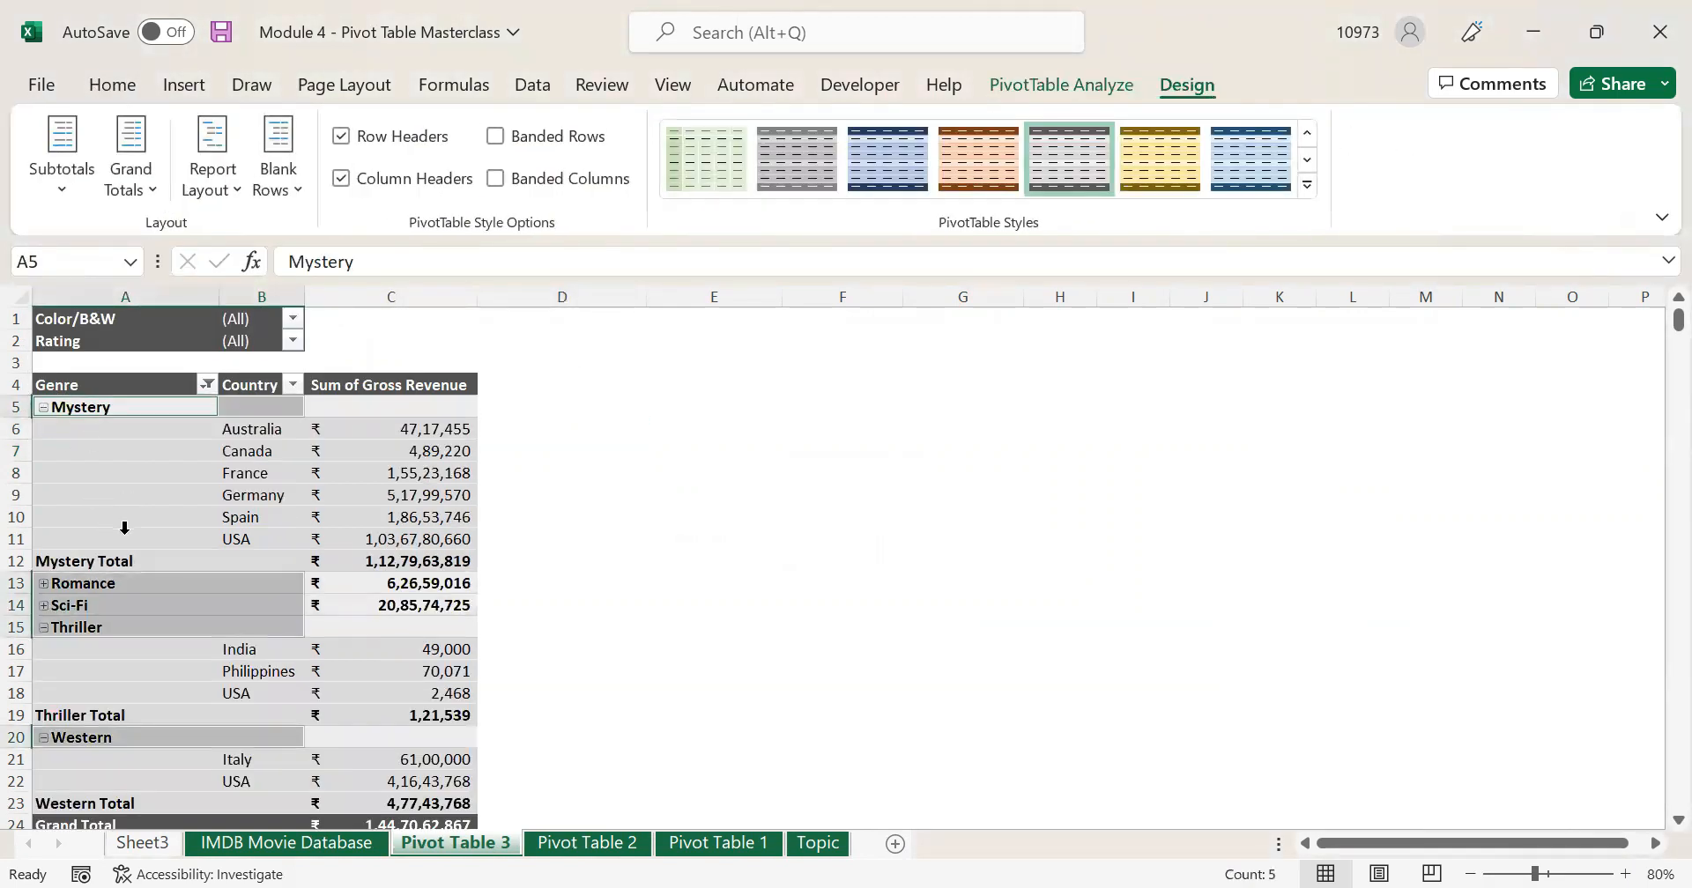
click(136, 543)
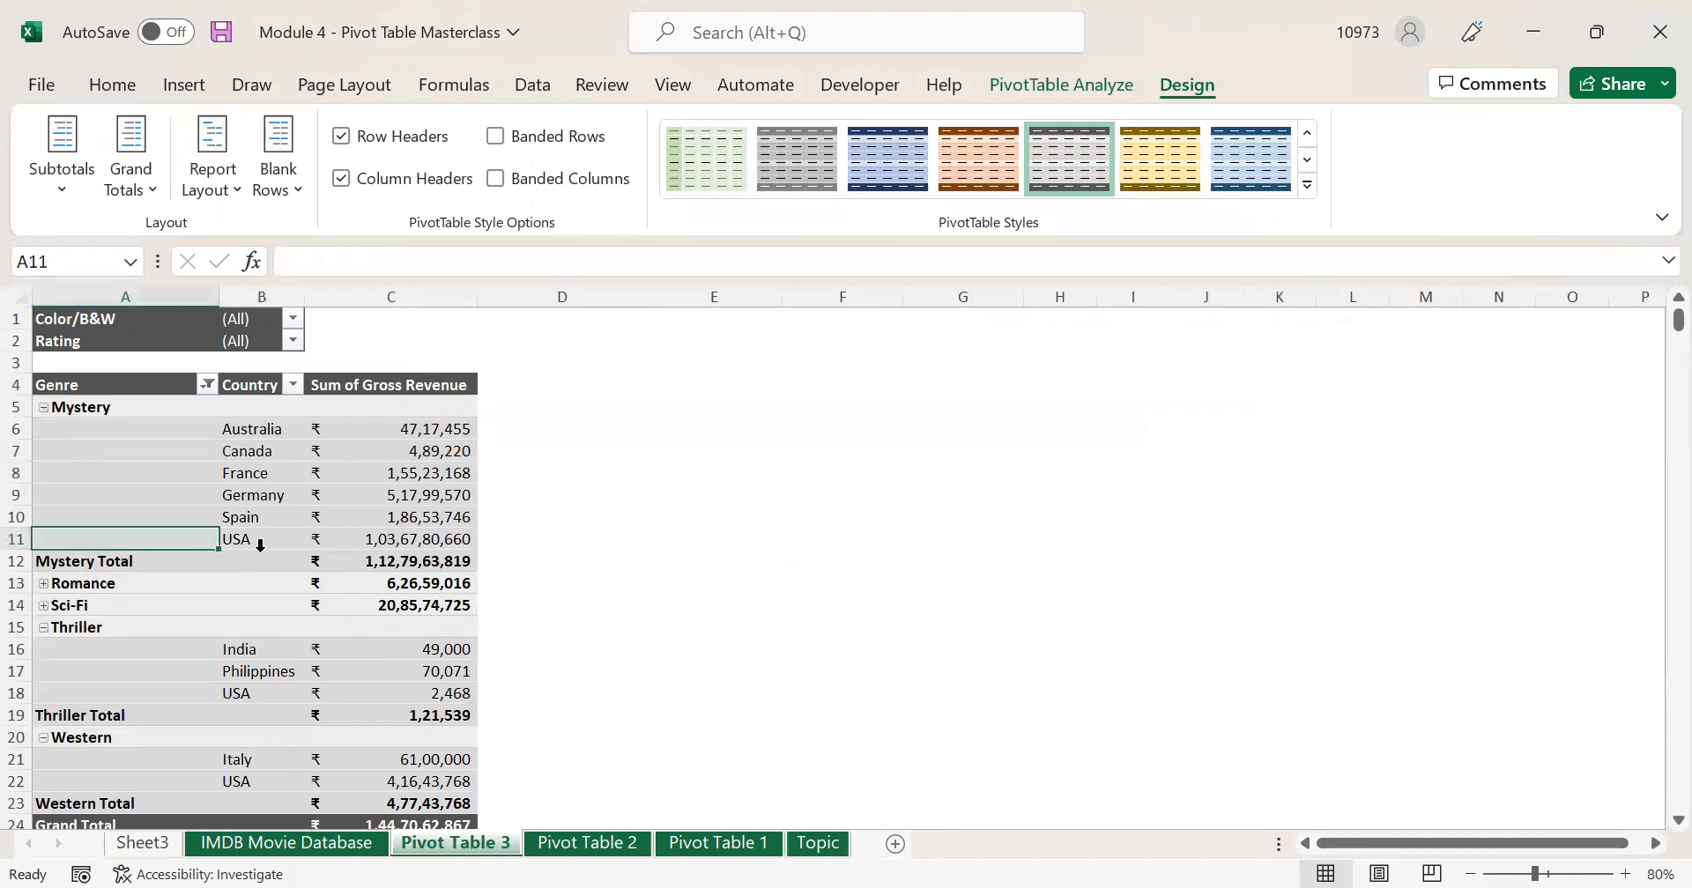
click(127, 560)
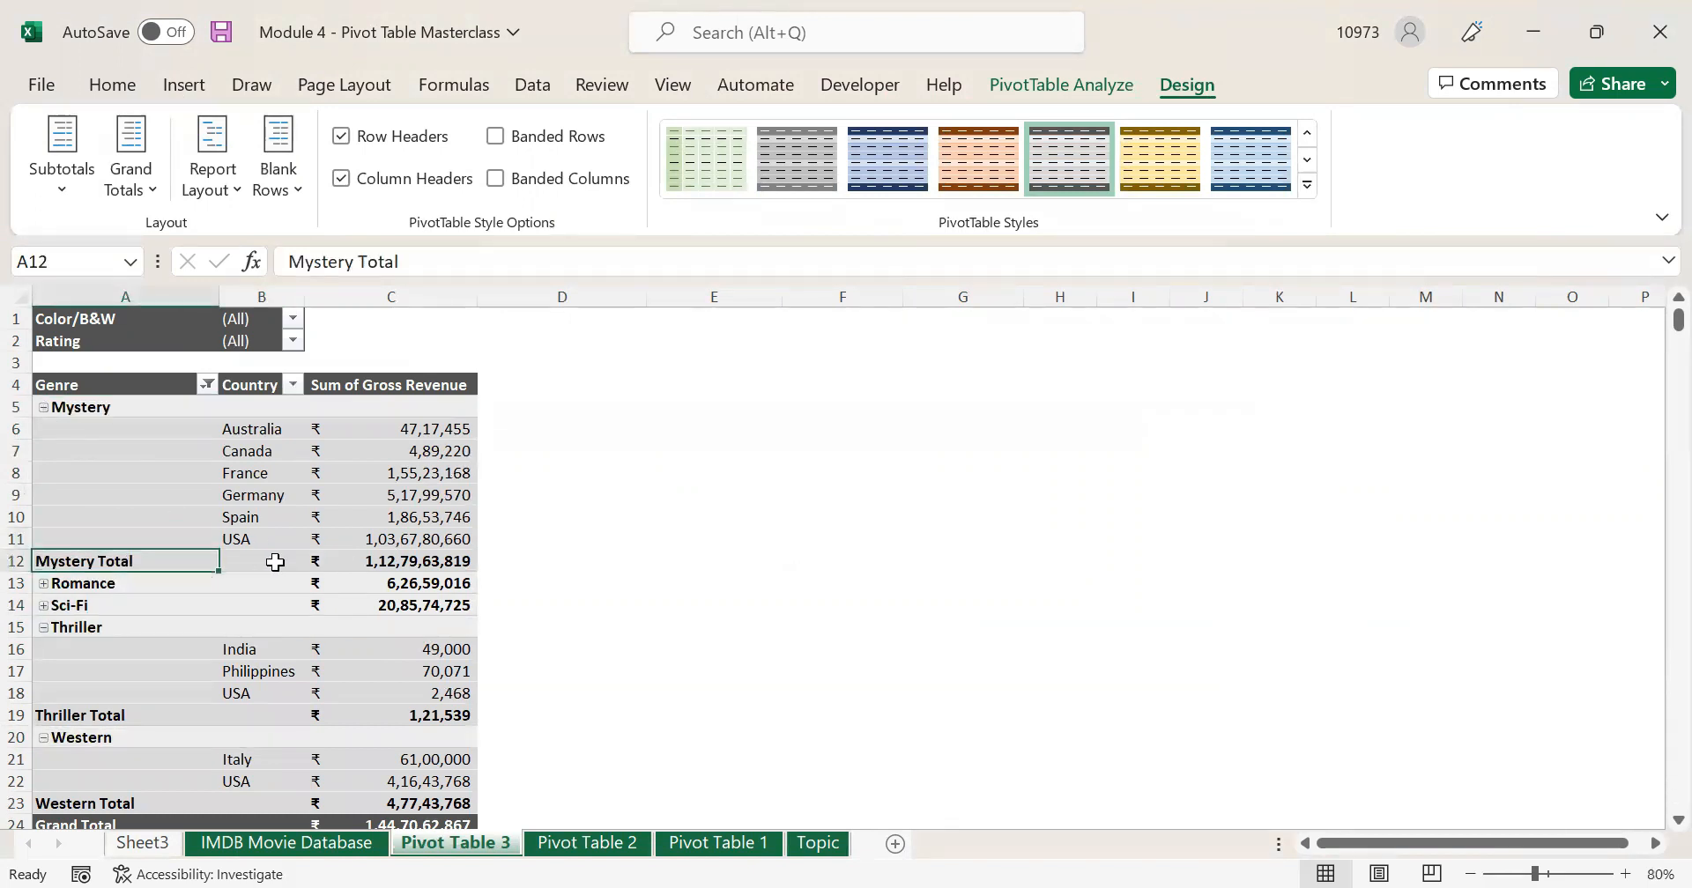
click(381, 555)
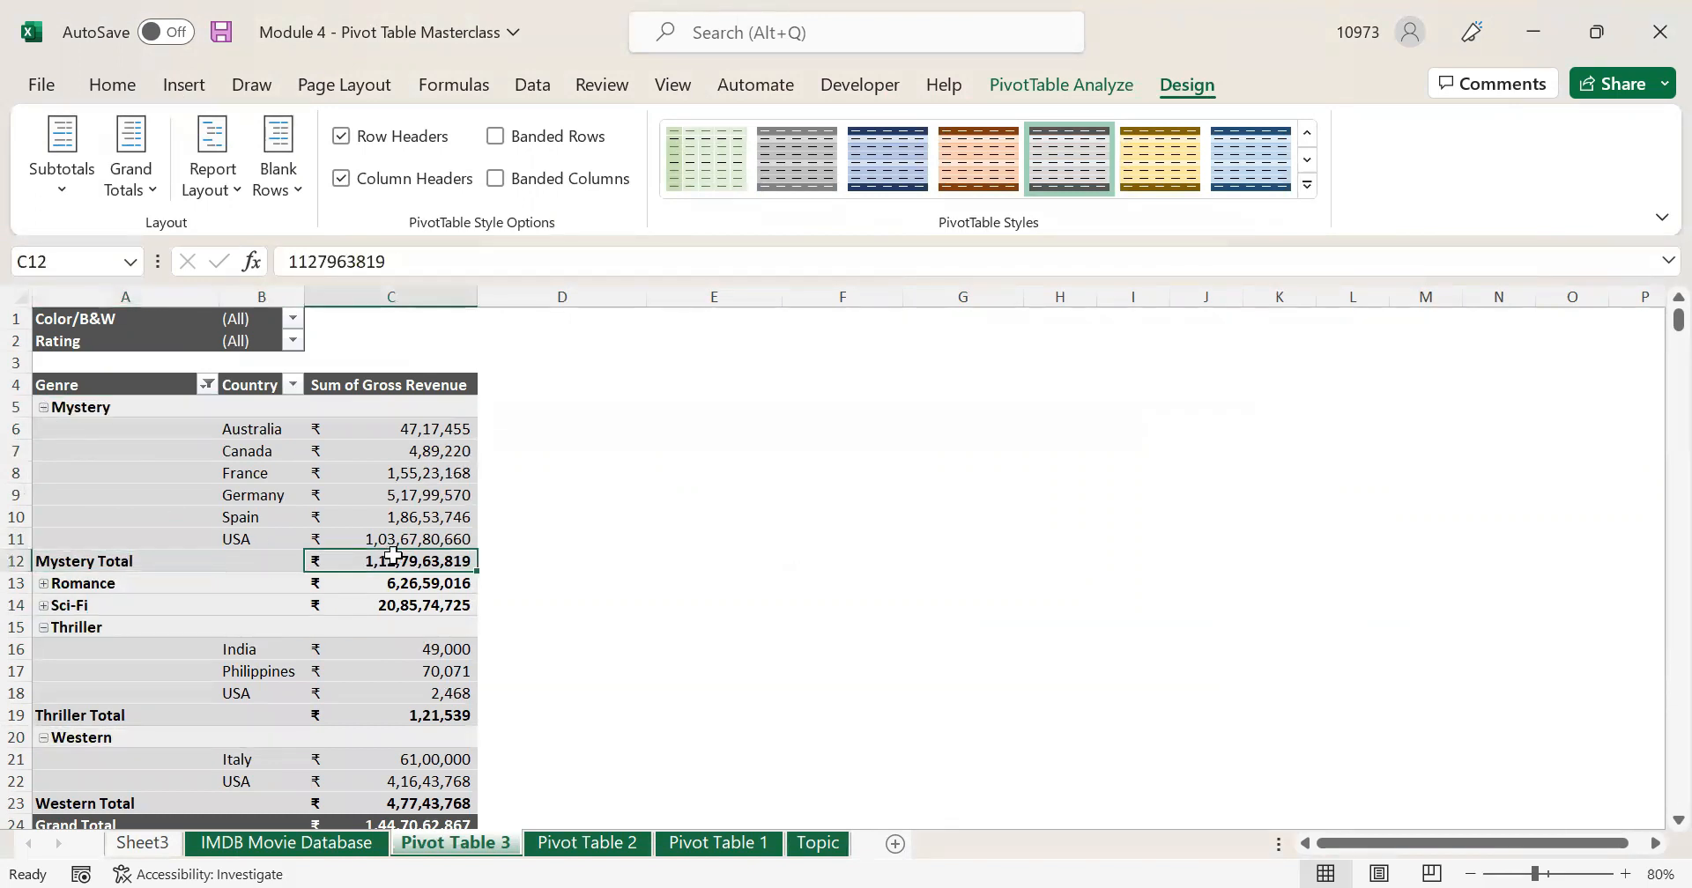
- Expand the Romance genre by country and check its subtotal under Sum of Gross Revenue
click(44, 583)
click(145, 648)
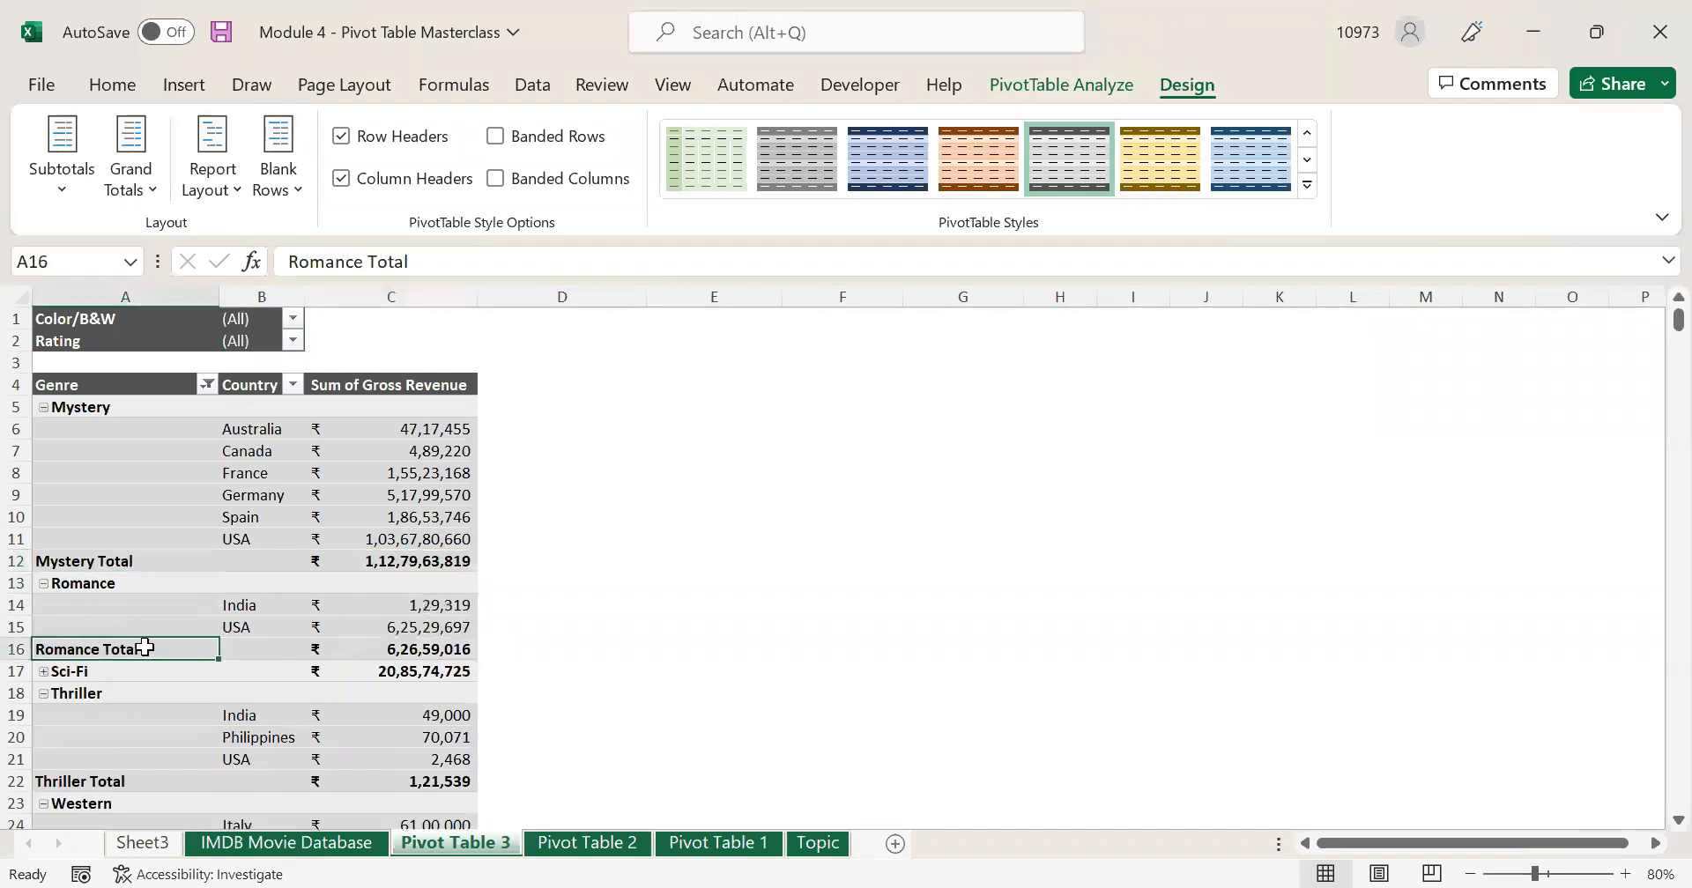
click(357, 651)
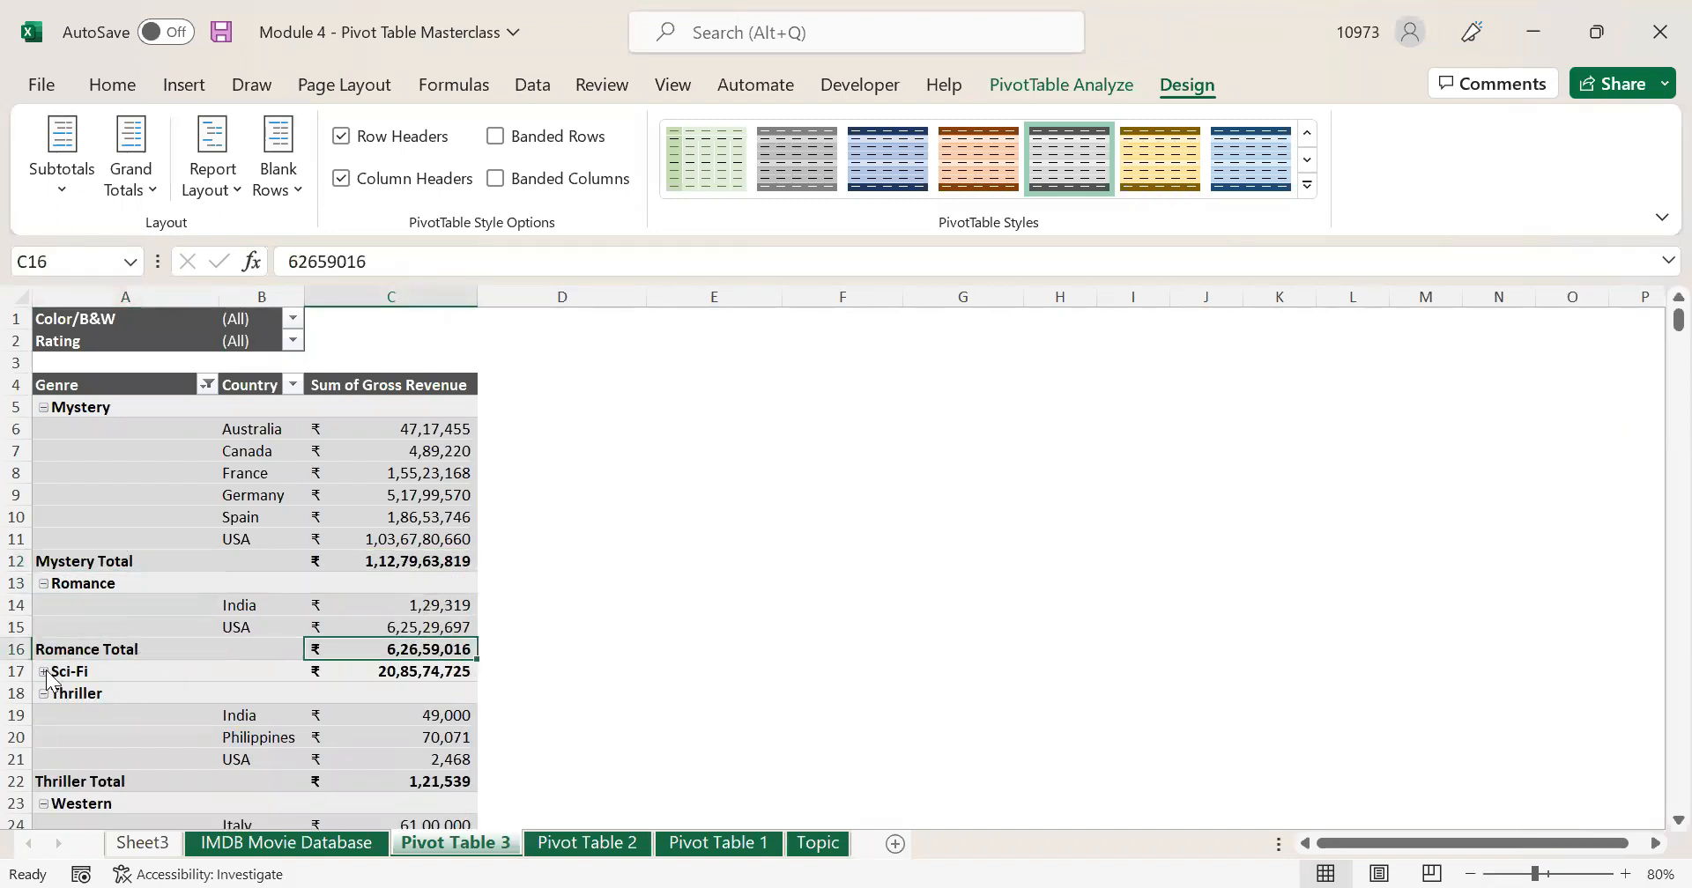
- Expand the Sci-Fi genre by country and check the Sci-Fi, Thriller and Western total rows
click(43, 672)
scroll(114, 699, down, 1)
click(105, 671)
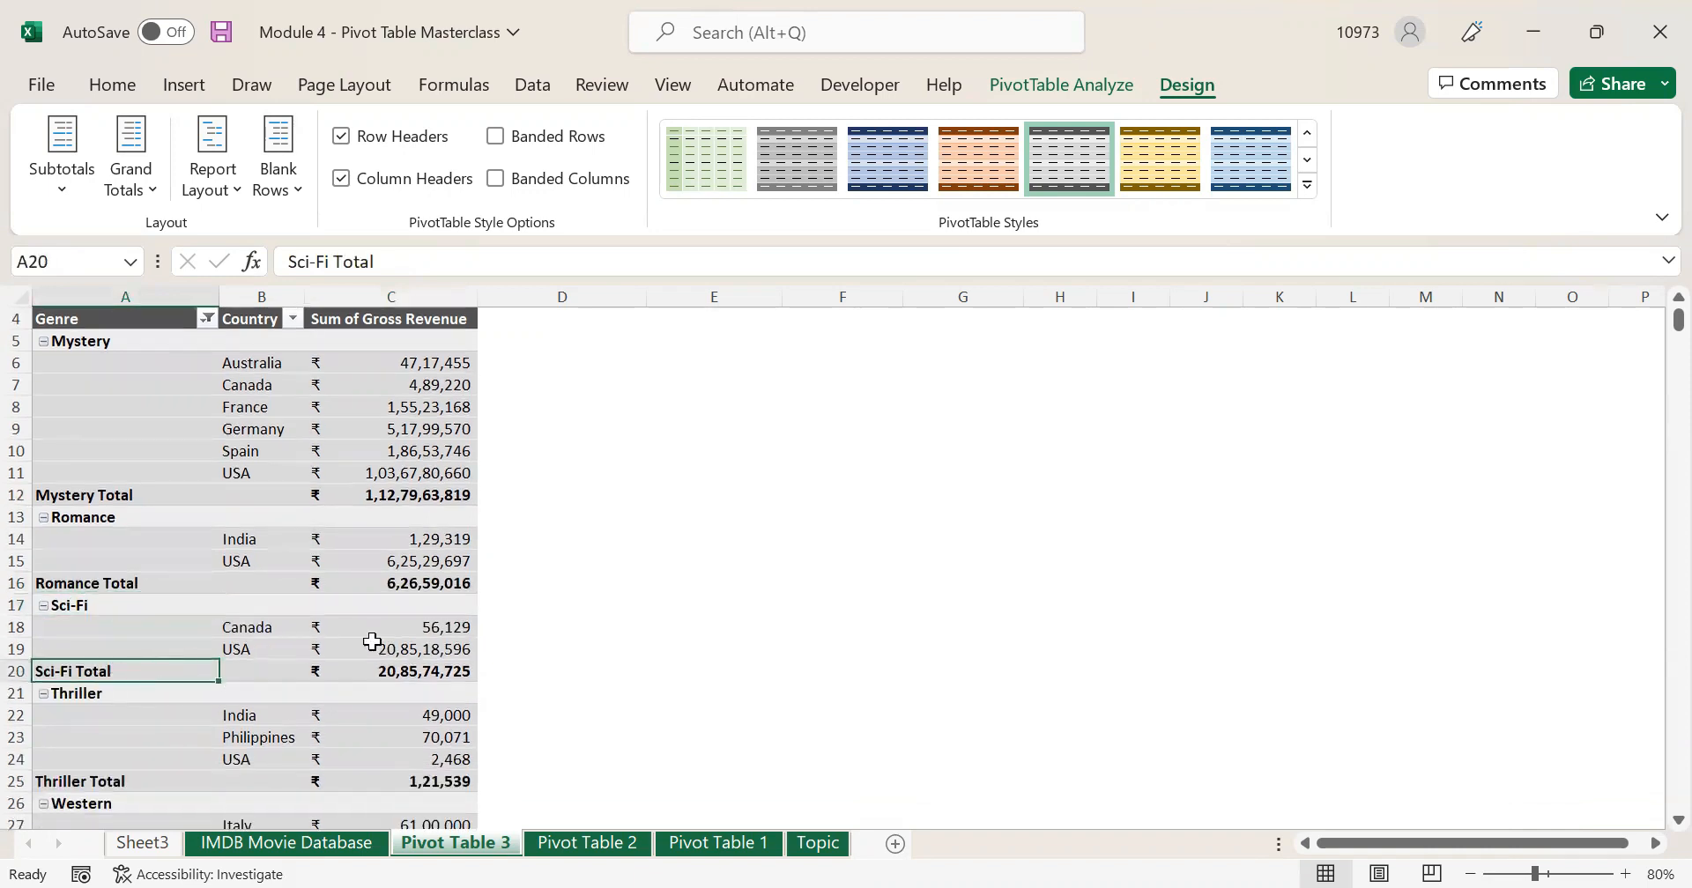
scroll(110, 611, down, 2)
click(122, 648)
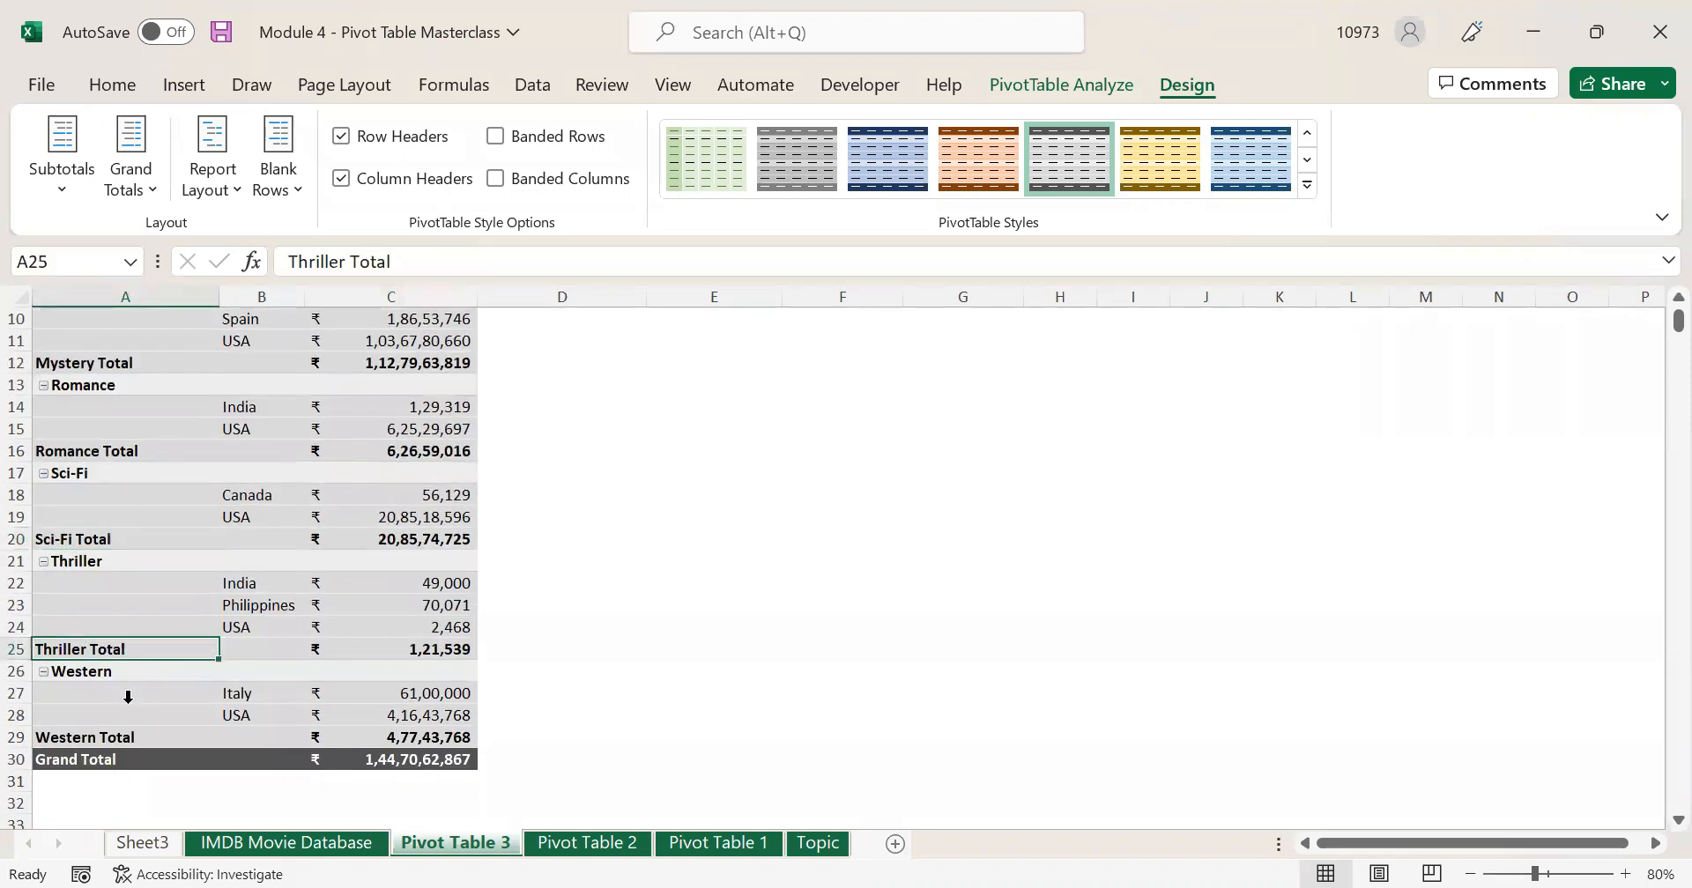
click(111, 726)
click(104, 740)
scroll(351, 548, up, 3)
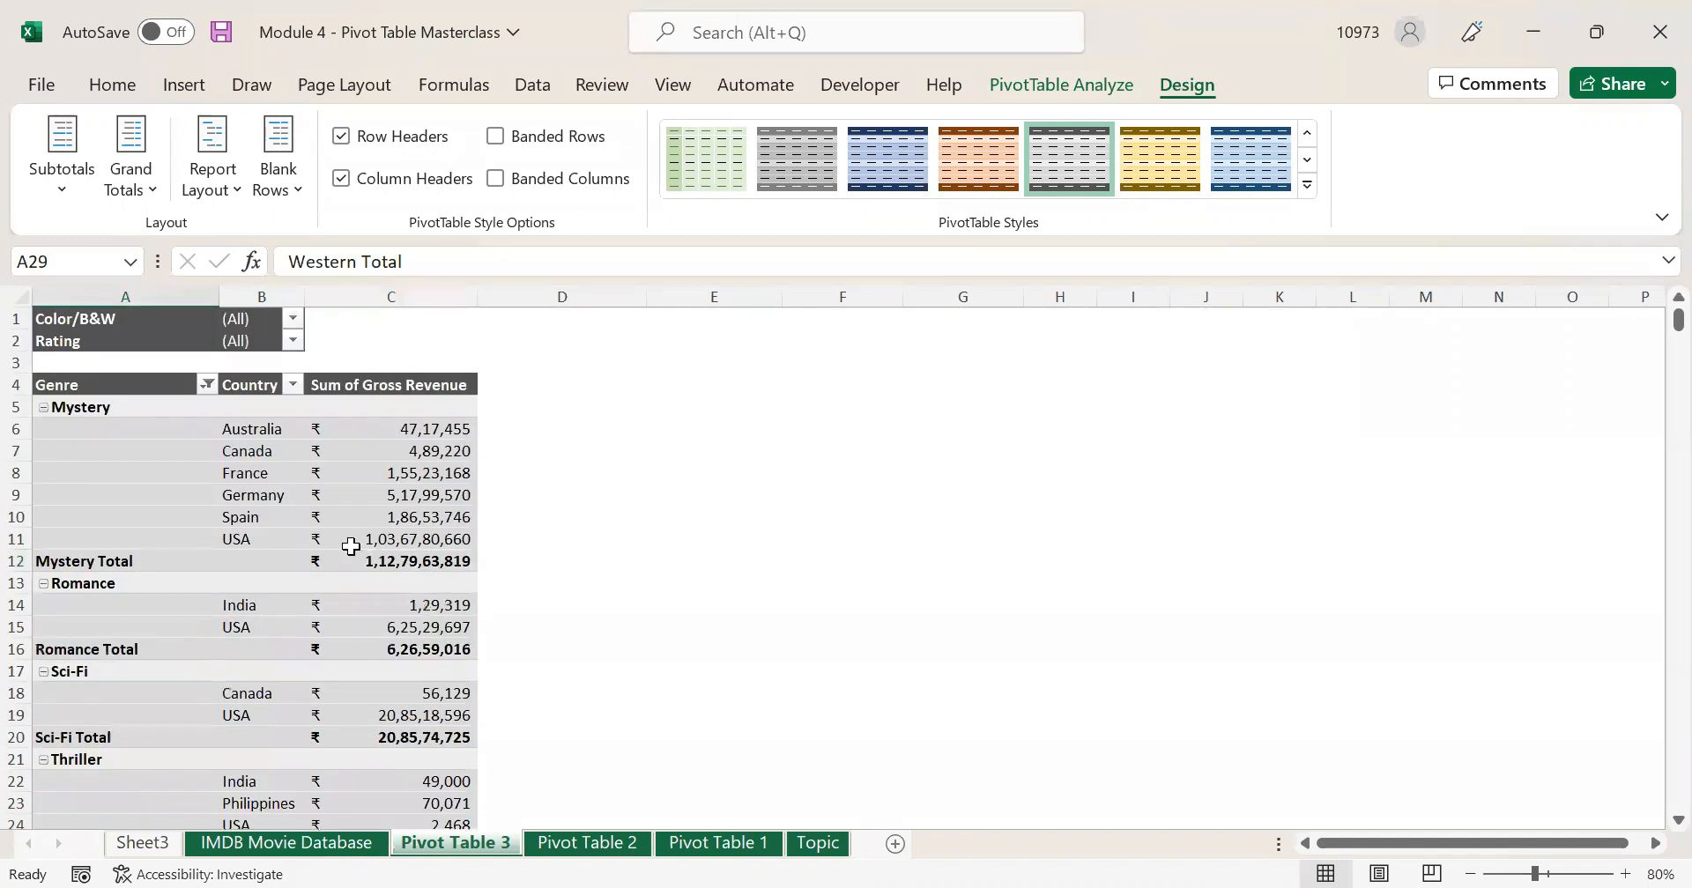
- Check the Mystery Total and Romance Total rows beneath their groups and their Sum of Gross Revenue values
click(108, 551)
click(141, 560)
click(422, 560)
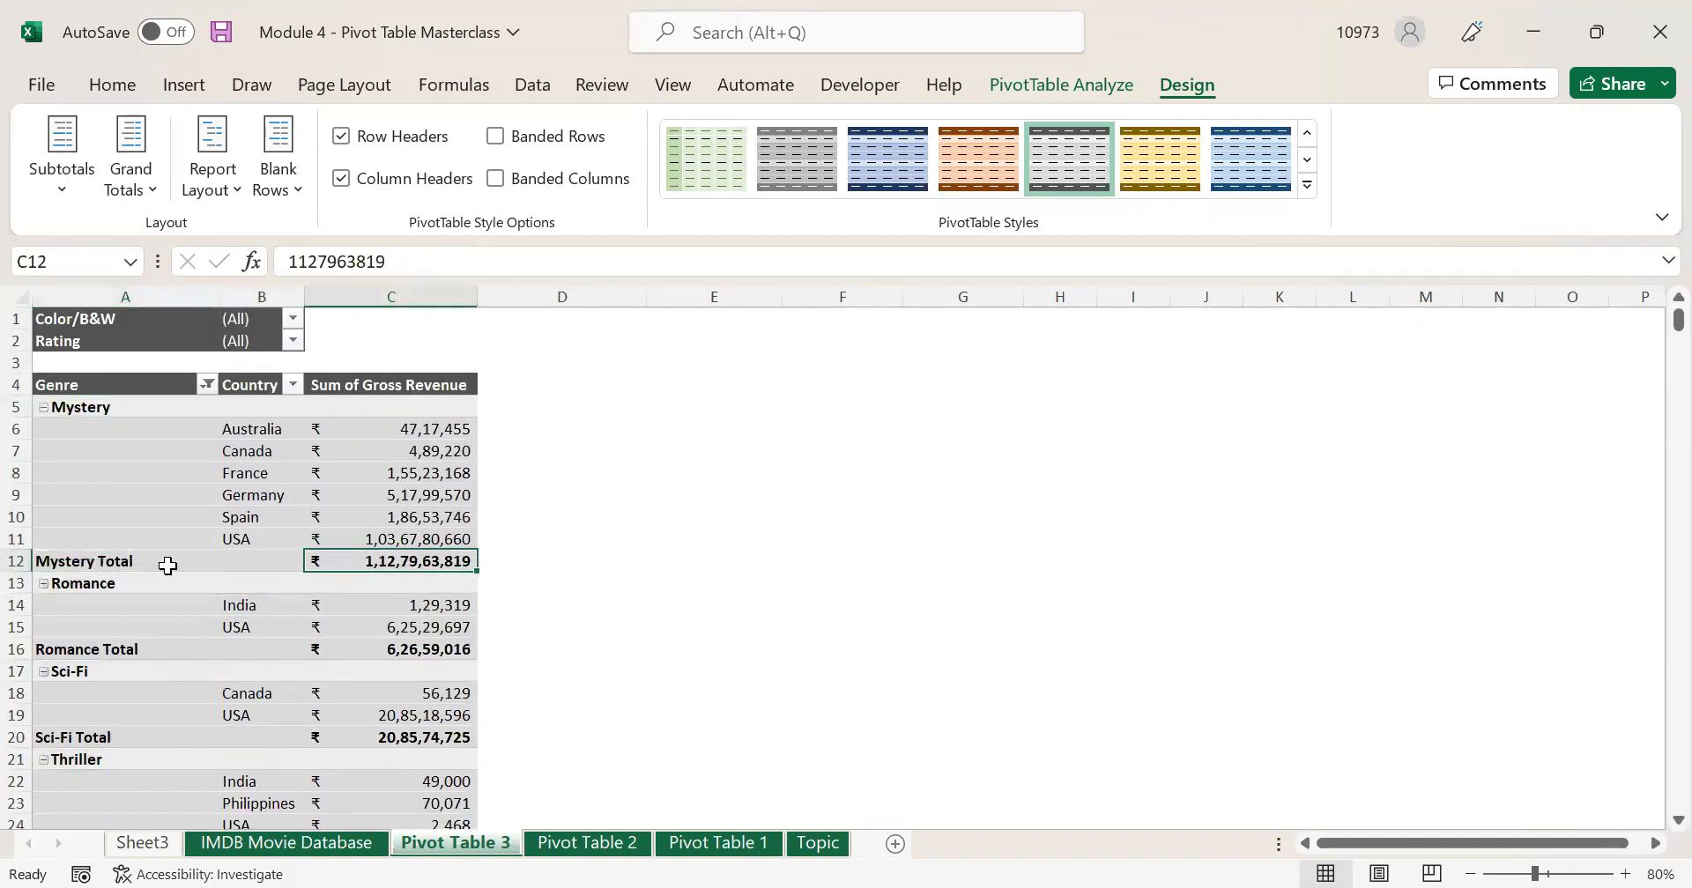
click(117, 558)
click(71, 200)
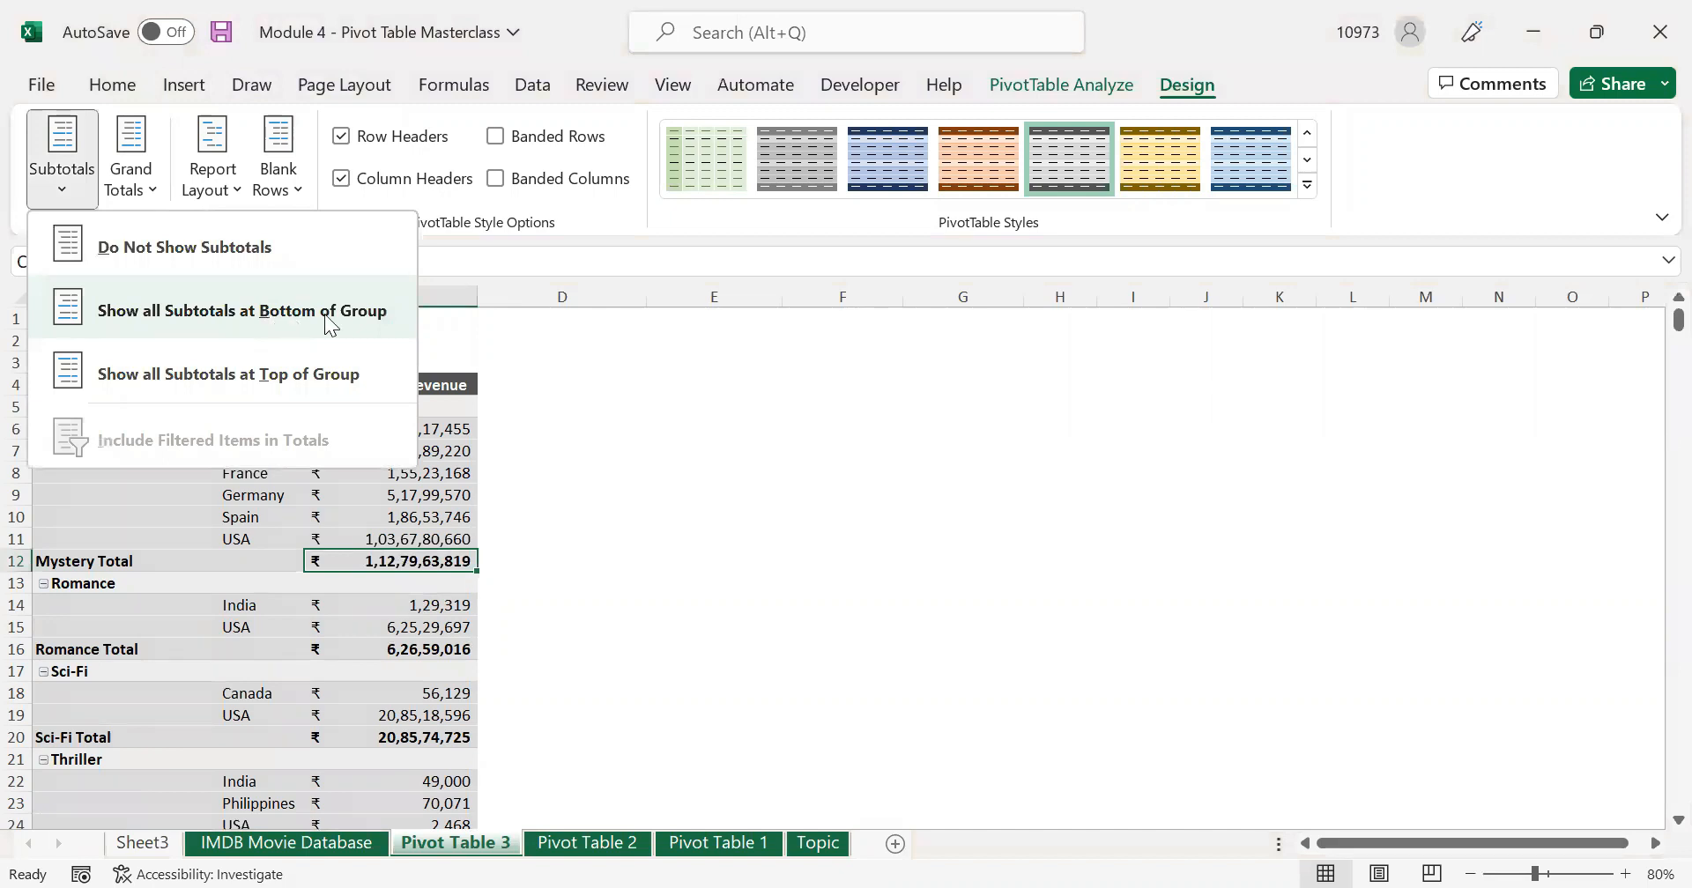
click(165, 570)
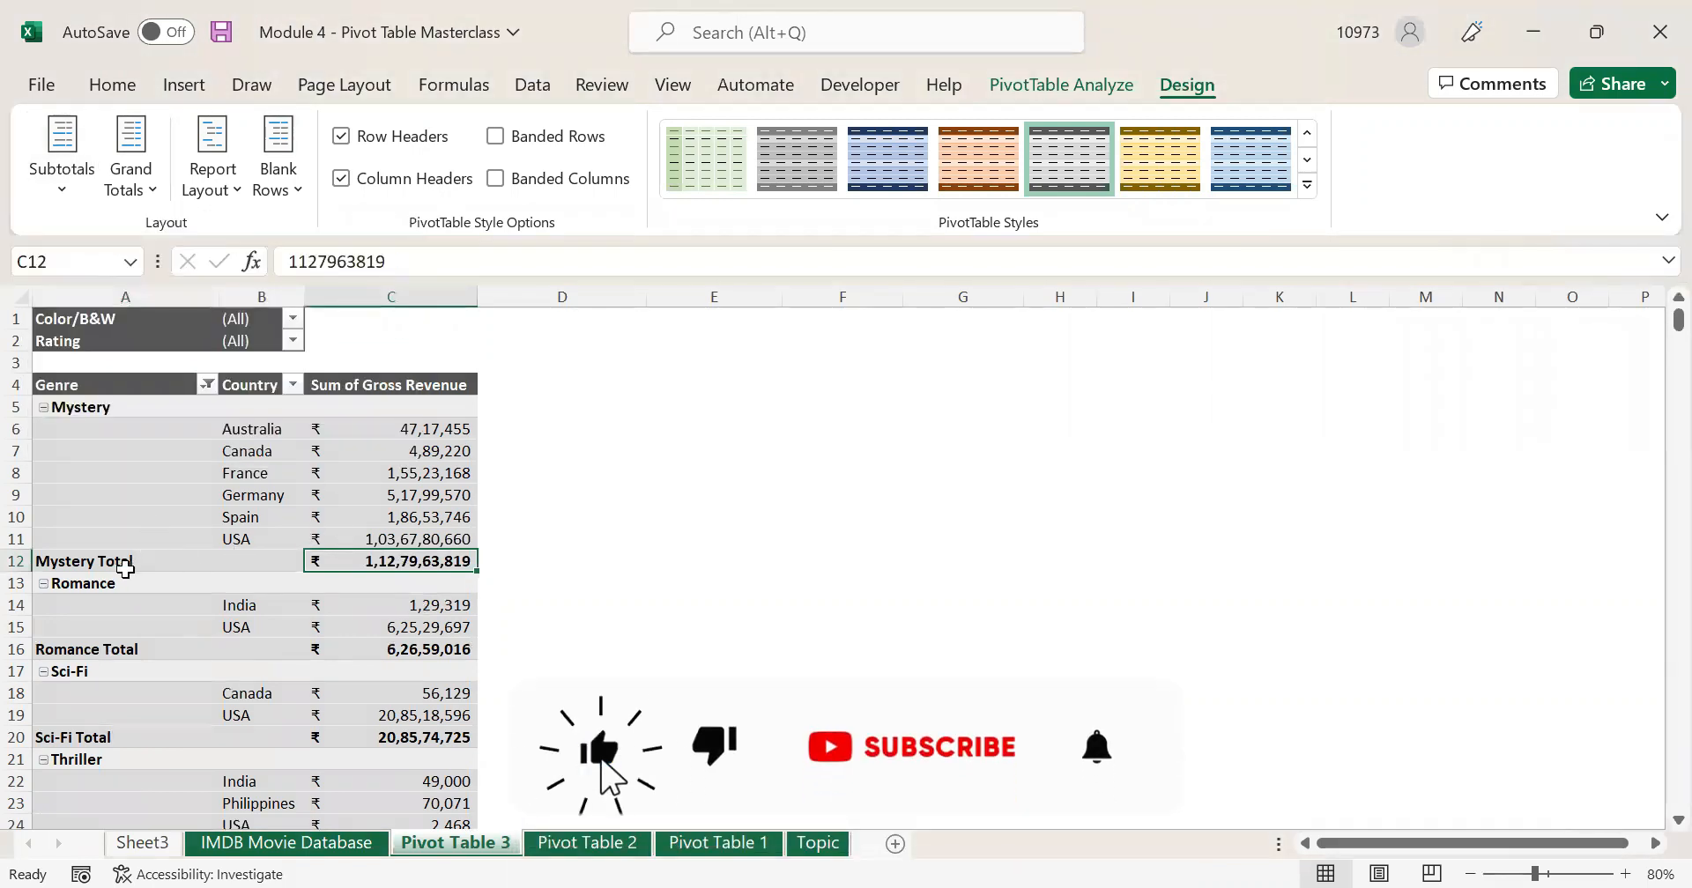
click(125, 569)
click(320, 553)
click(141, 649)
click(388, 648)
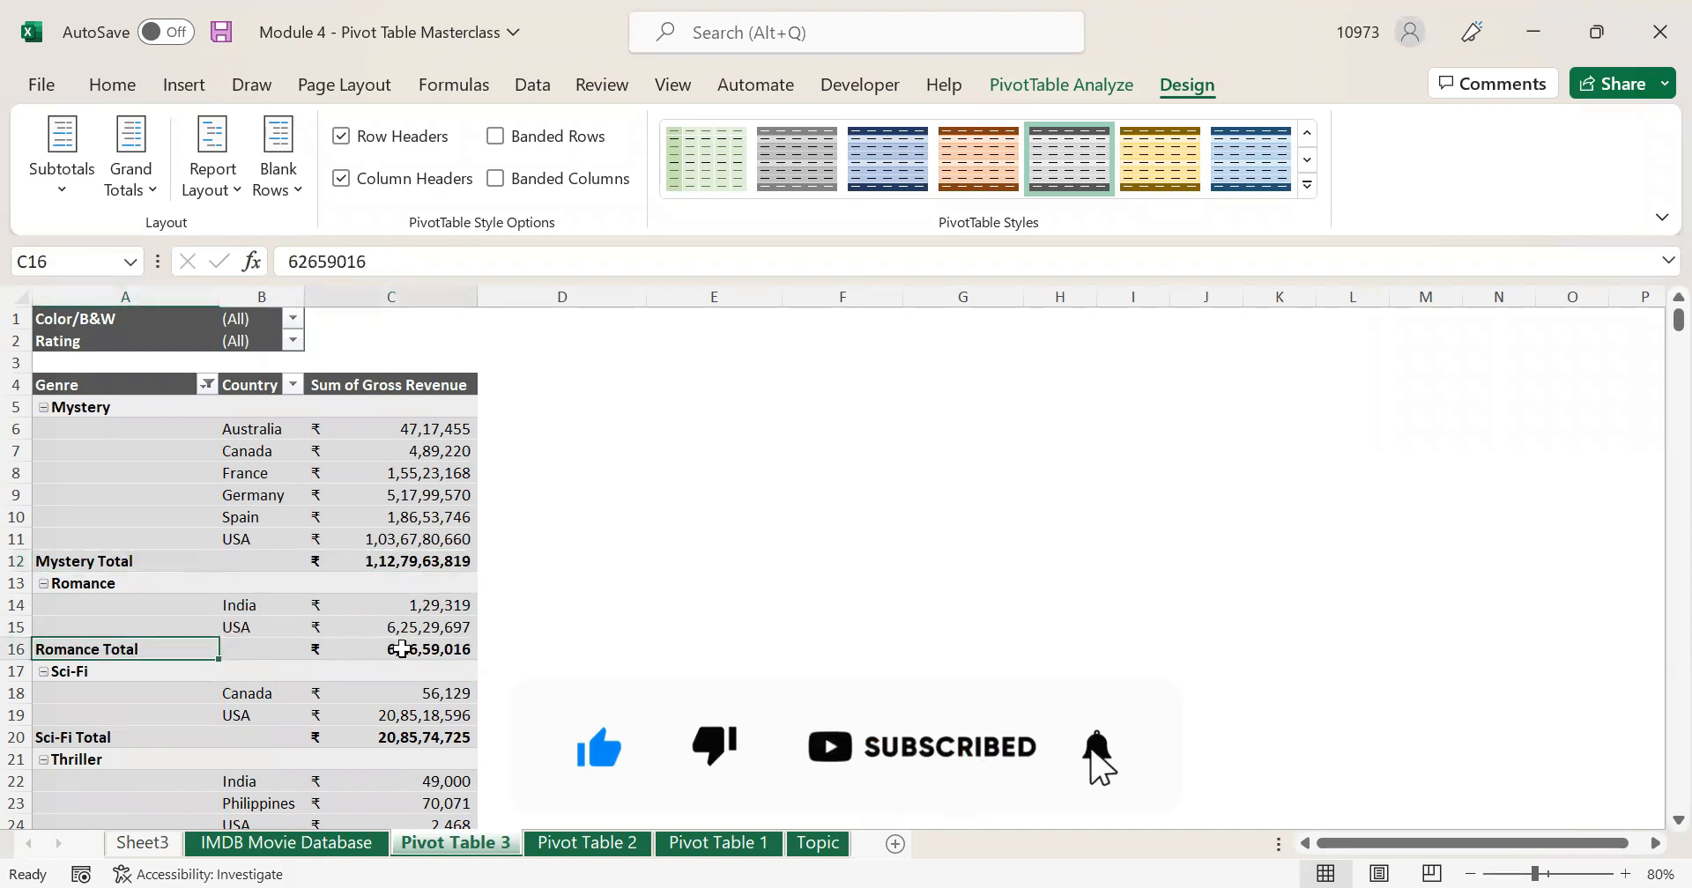
- Show all subtotals at the top of each group and check them for every genre from Mystery to Western
click(60, 196)
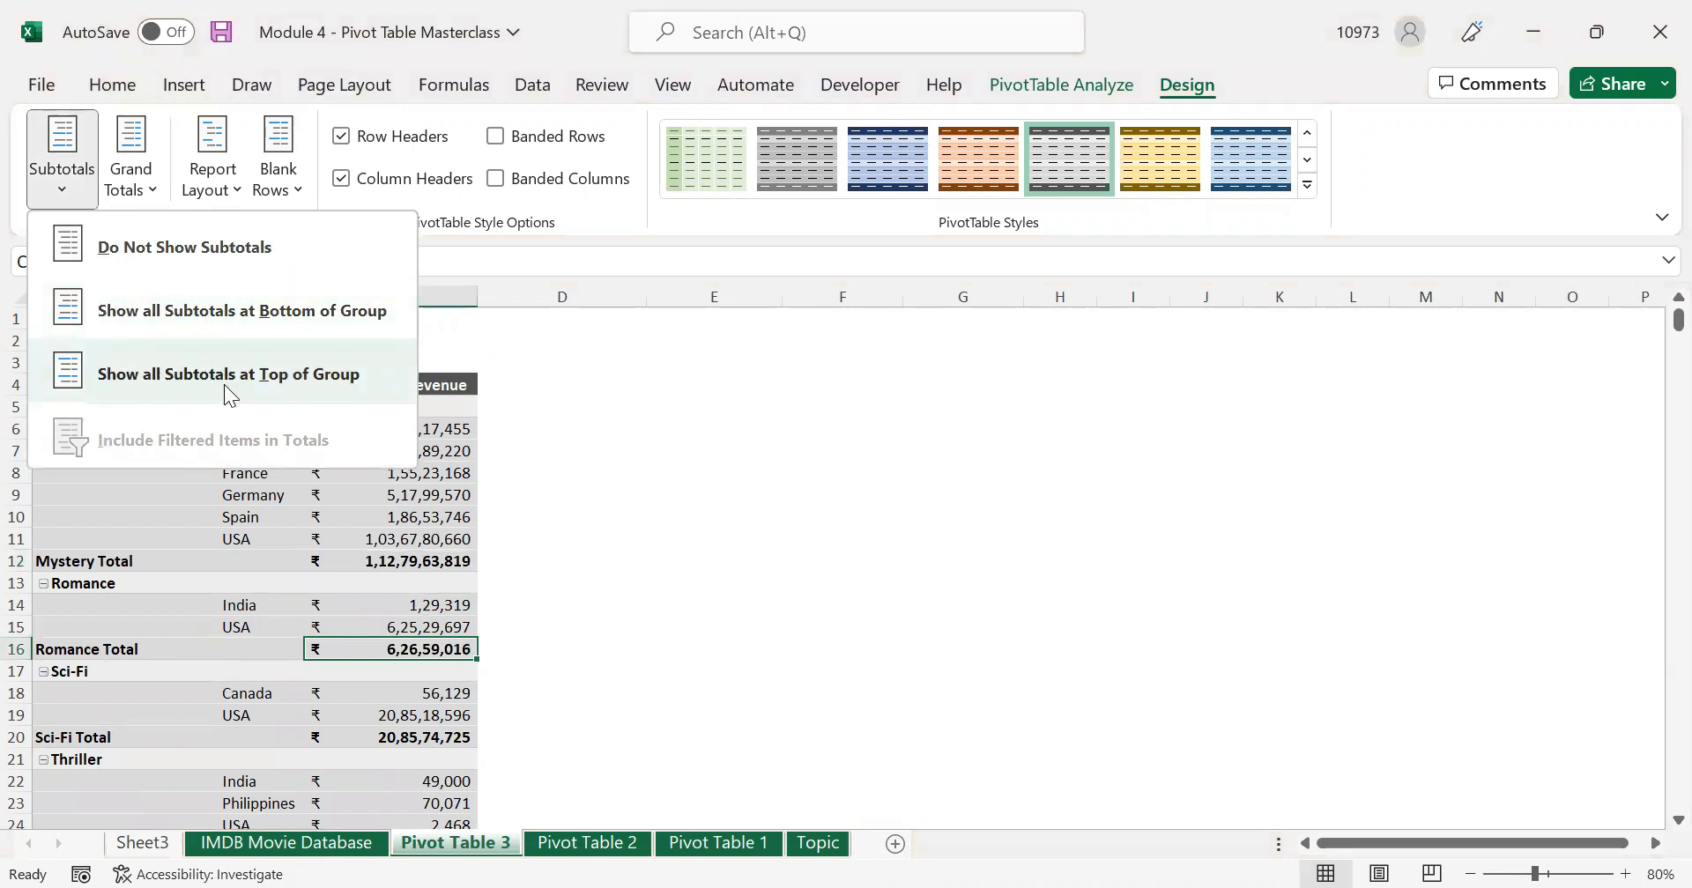
click(273, 378)
click(437, 404)
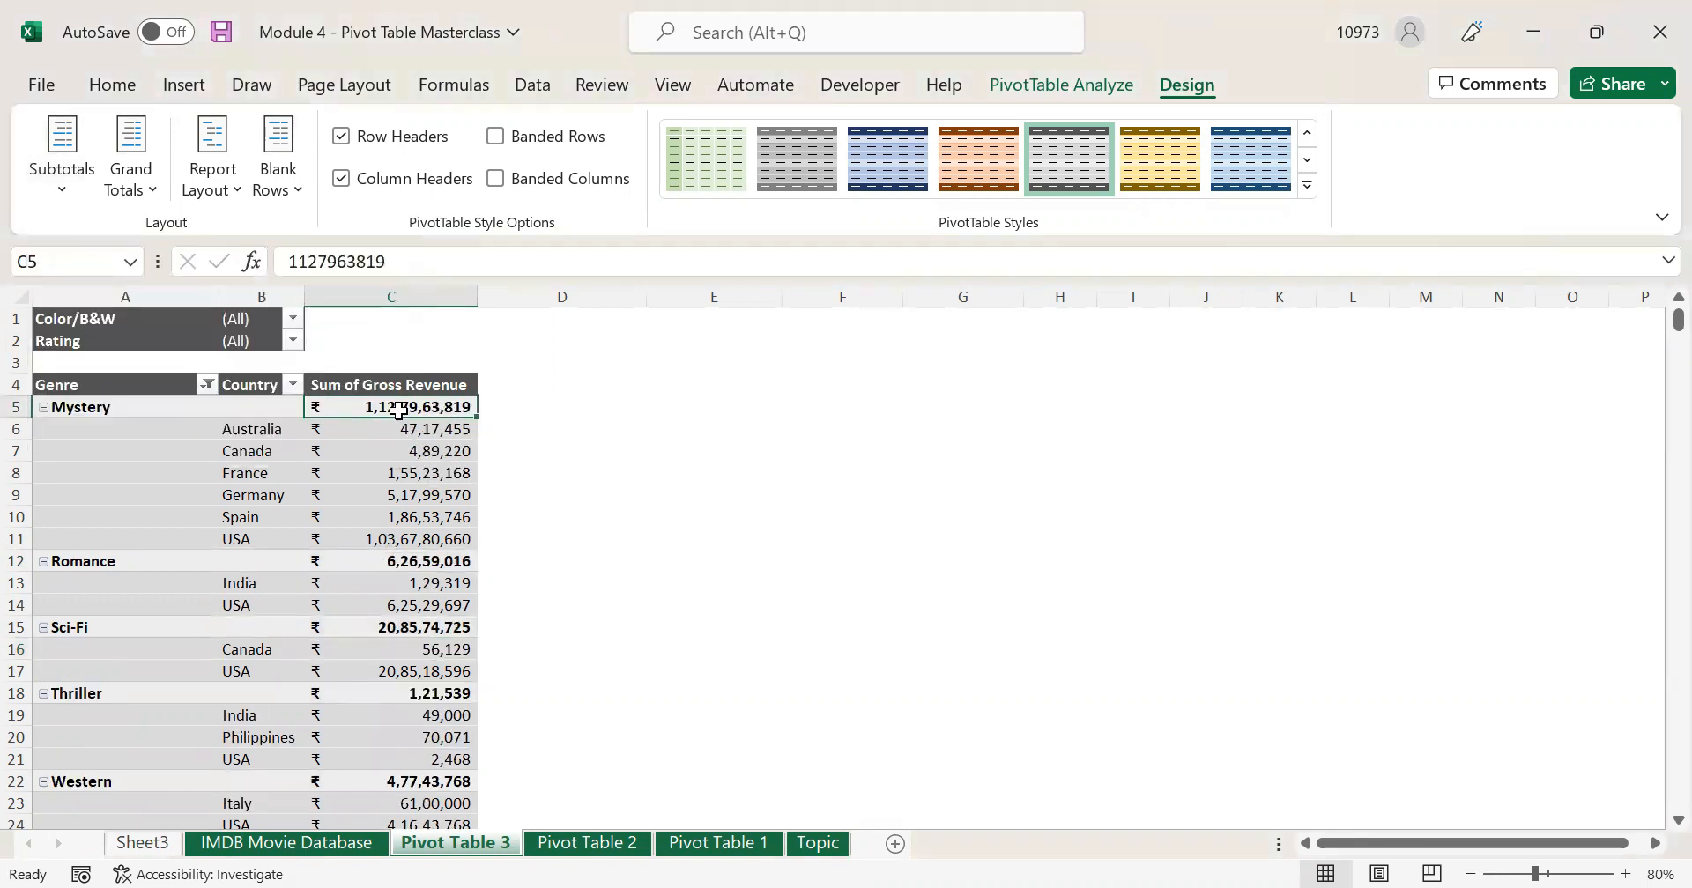
click(411, 561)
click(429, 626)
click(439, 693)
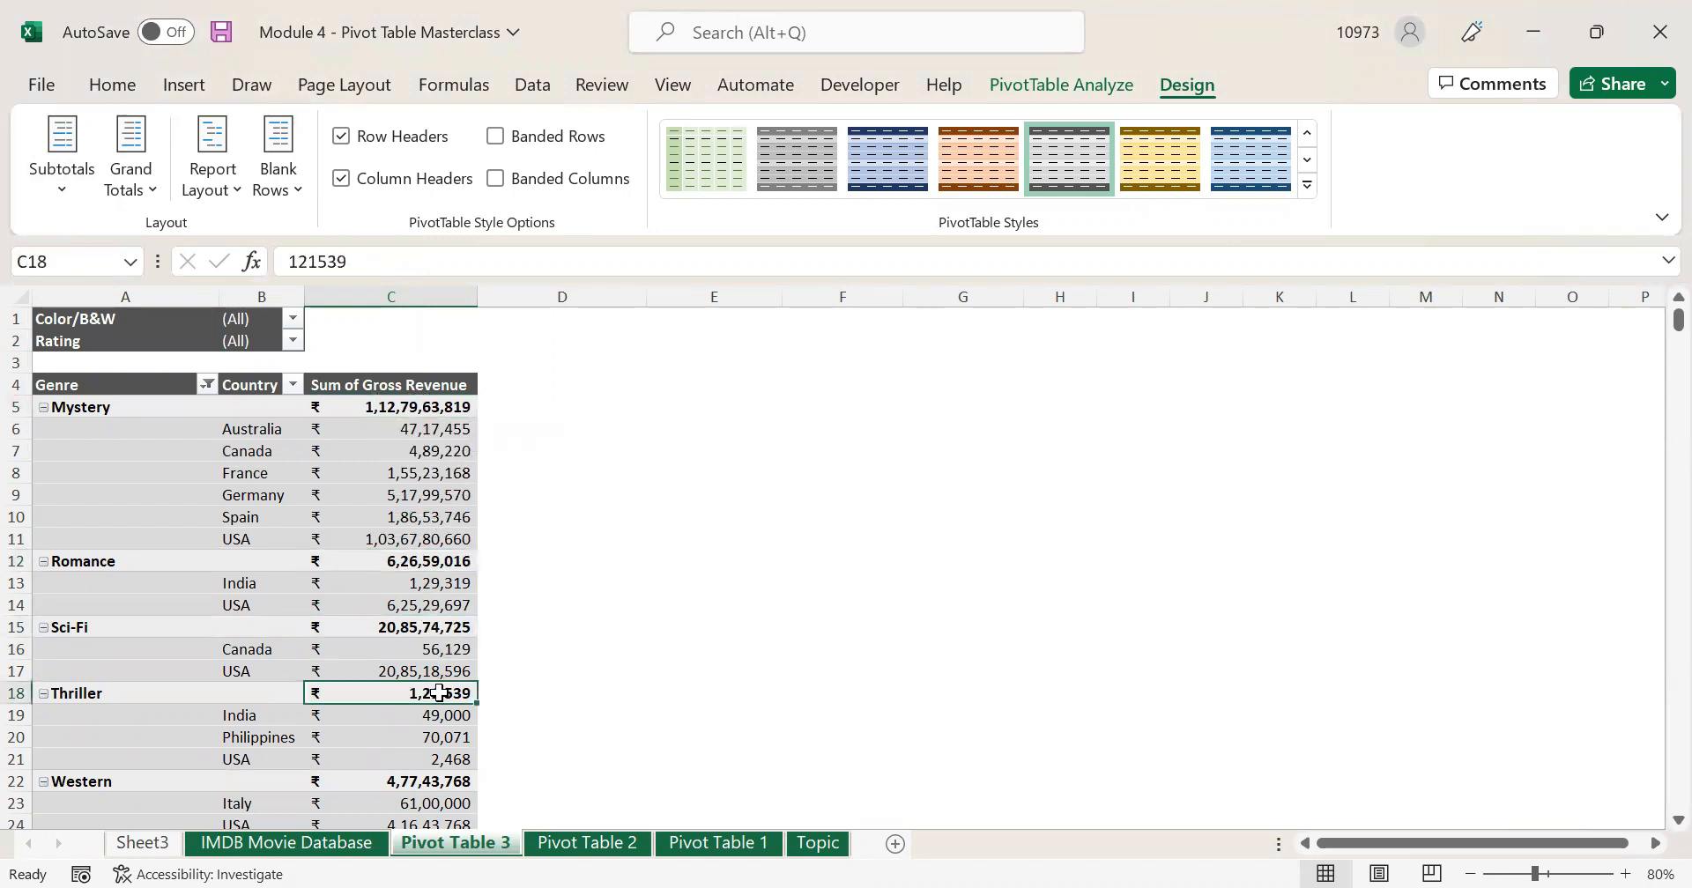
scroll(438, 693, down, 1)
click(439, 715)
scroll(439, 714, up, 1)
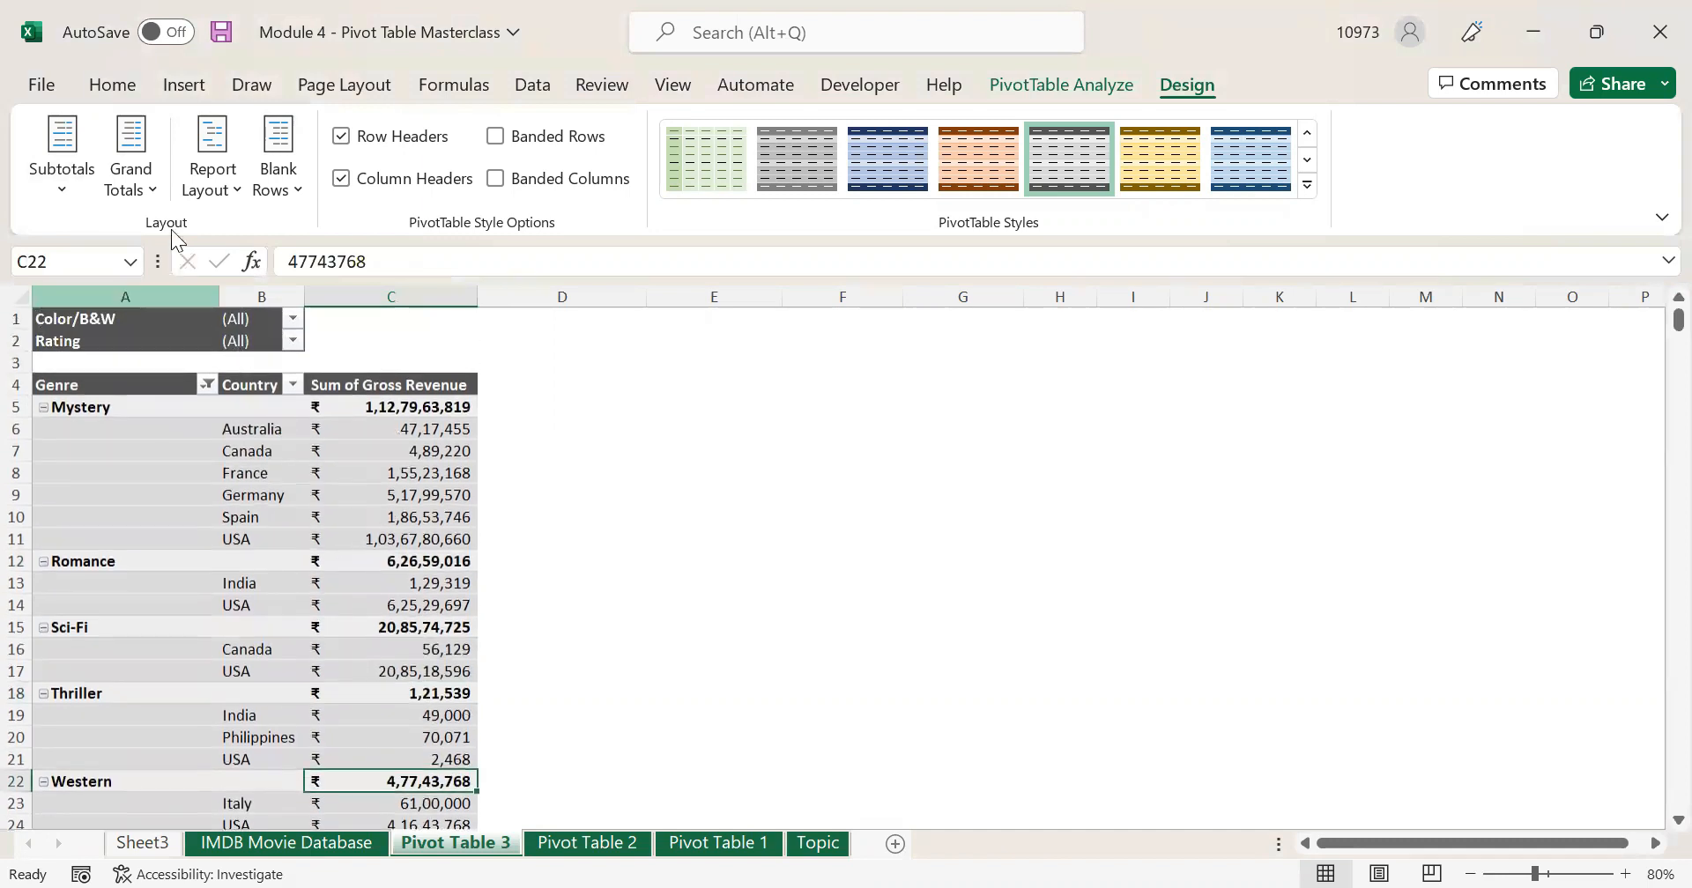
- Move all subtotals to the bottom of each group and check the Mystery and Romance total rows
click(83, 190)
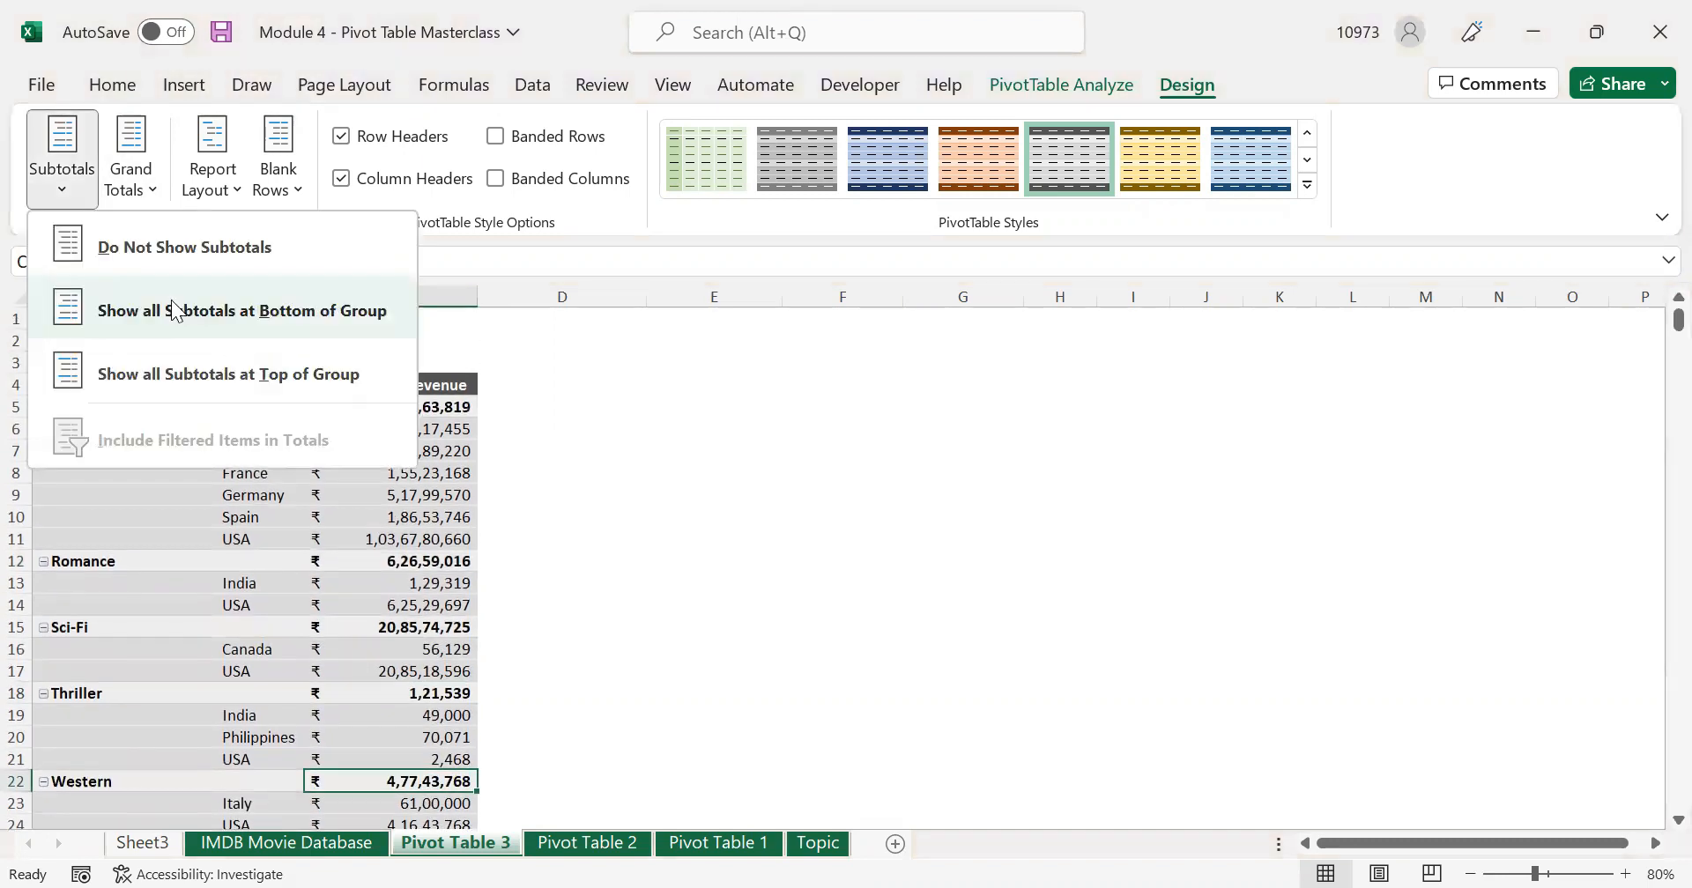
click(175, 310)
click(419, 560)
click(128, 561)
click(397, 649)
click(141, 650)
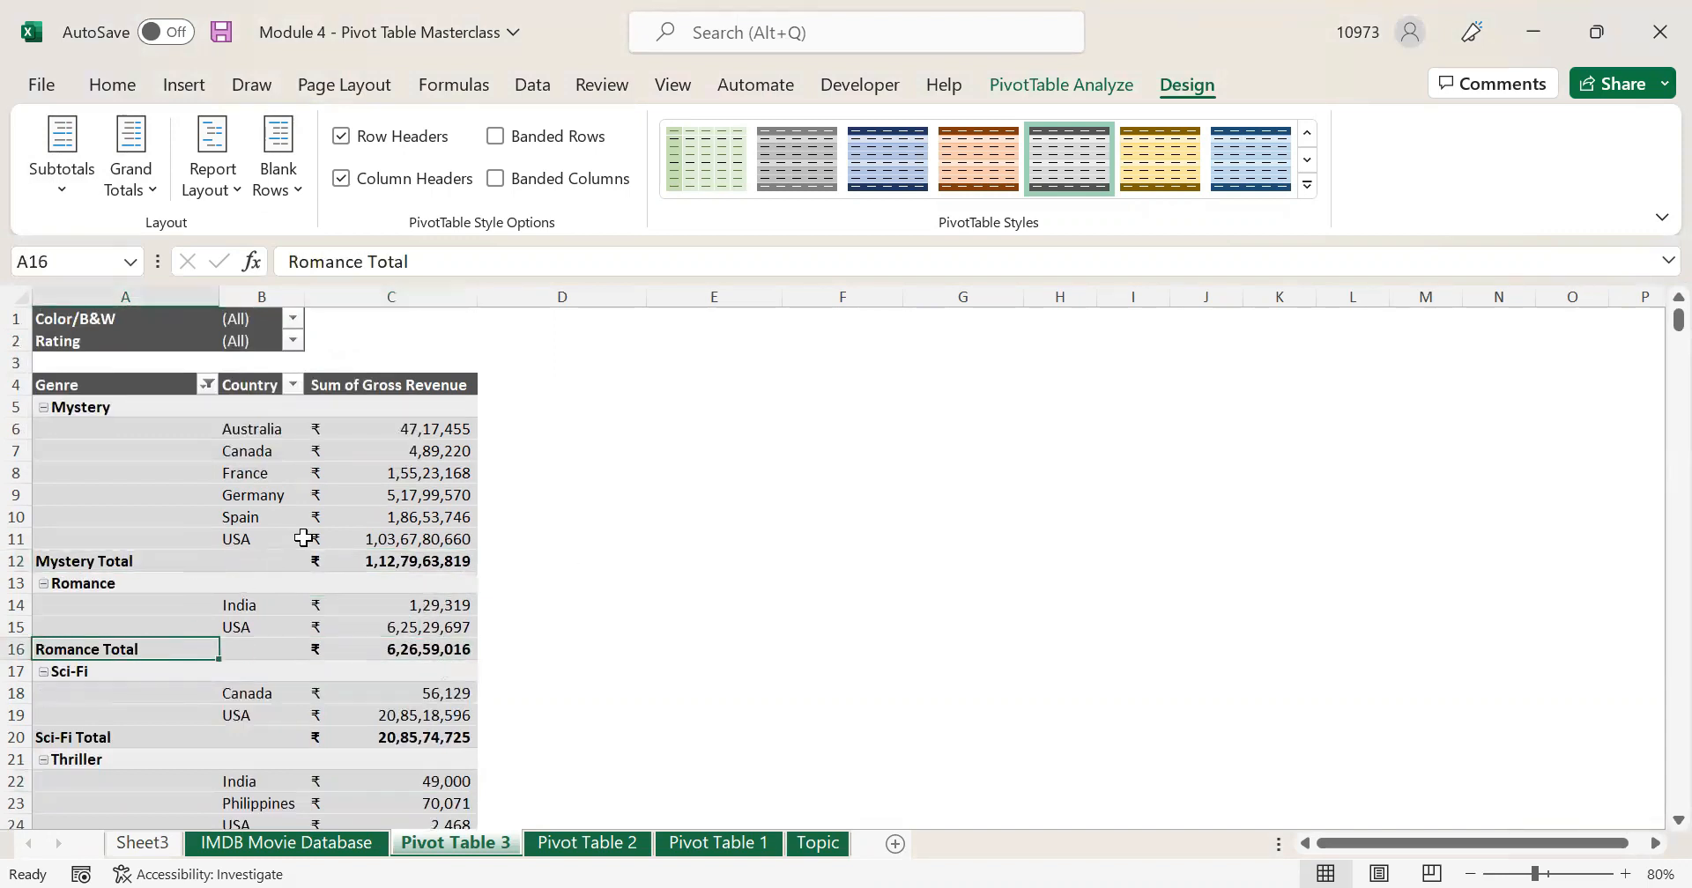
click(152, 562)
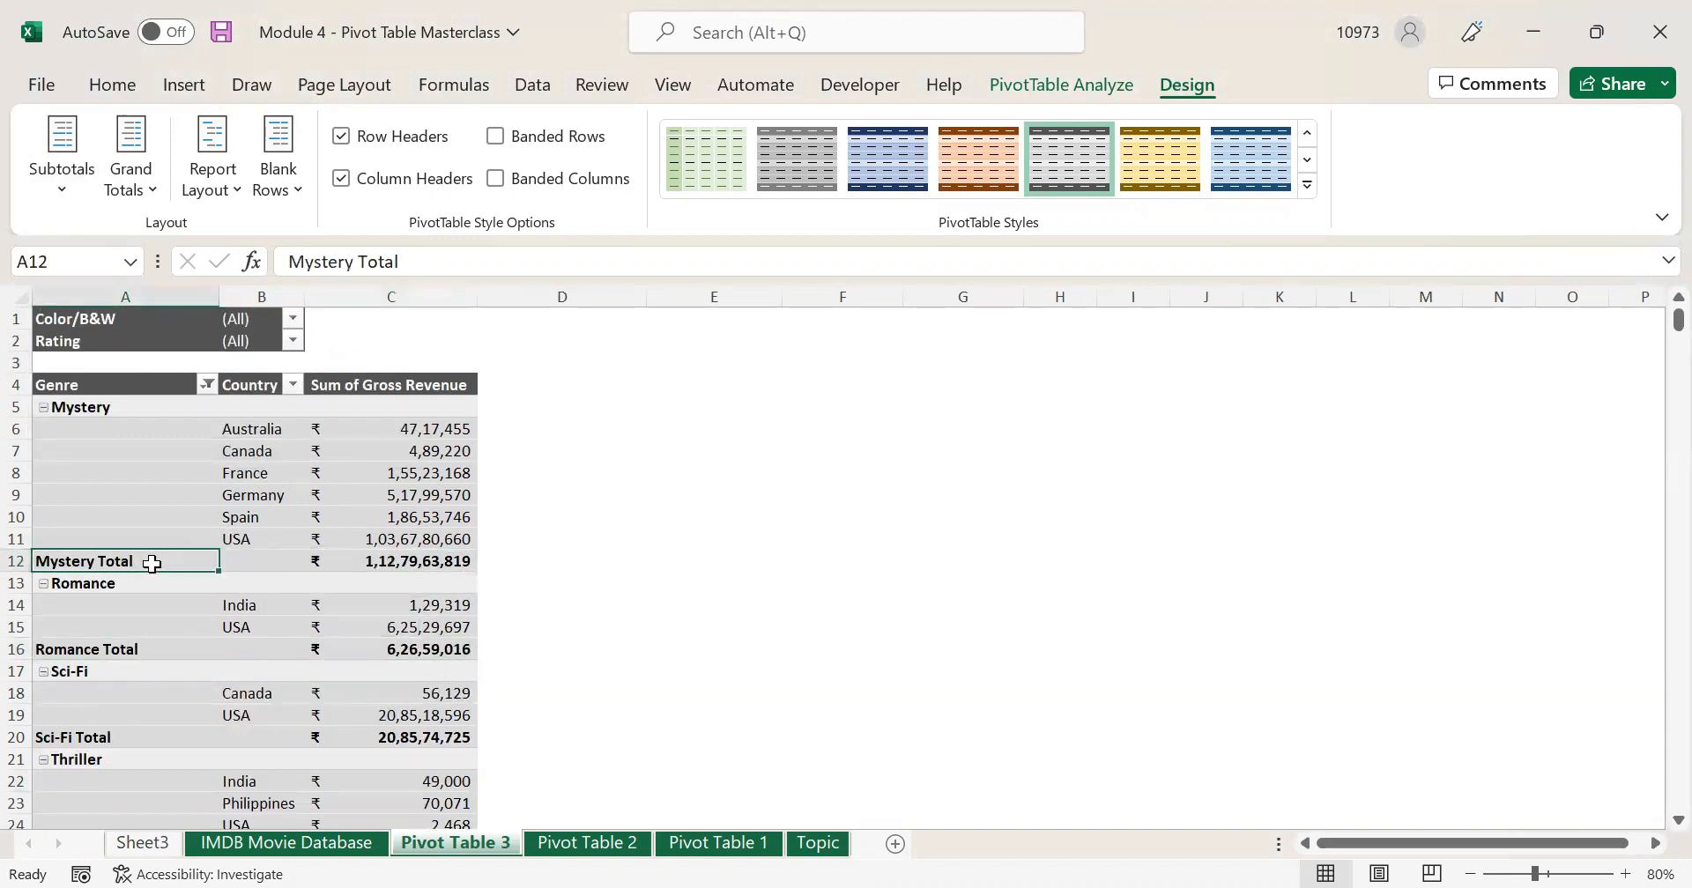
- Turn off subtotals in the genre and country pivot table and look over the groups down to the grand total
click(67, 197)
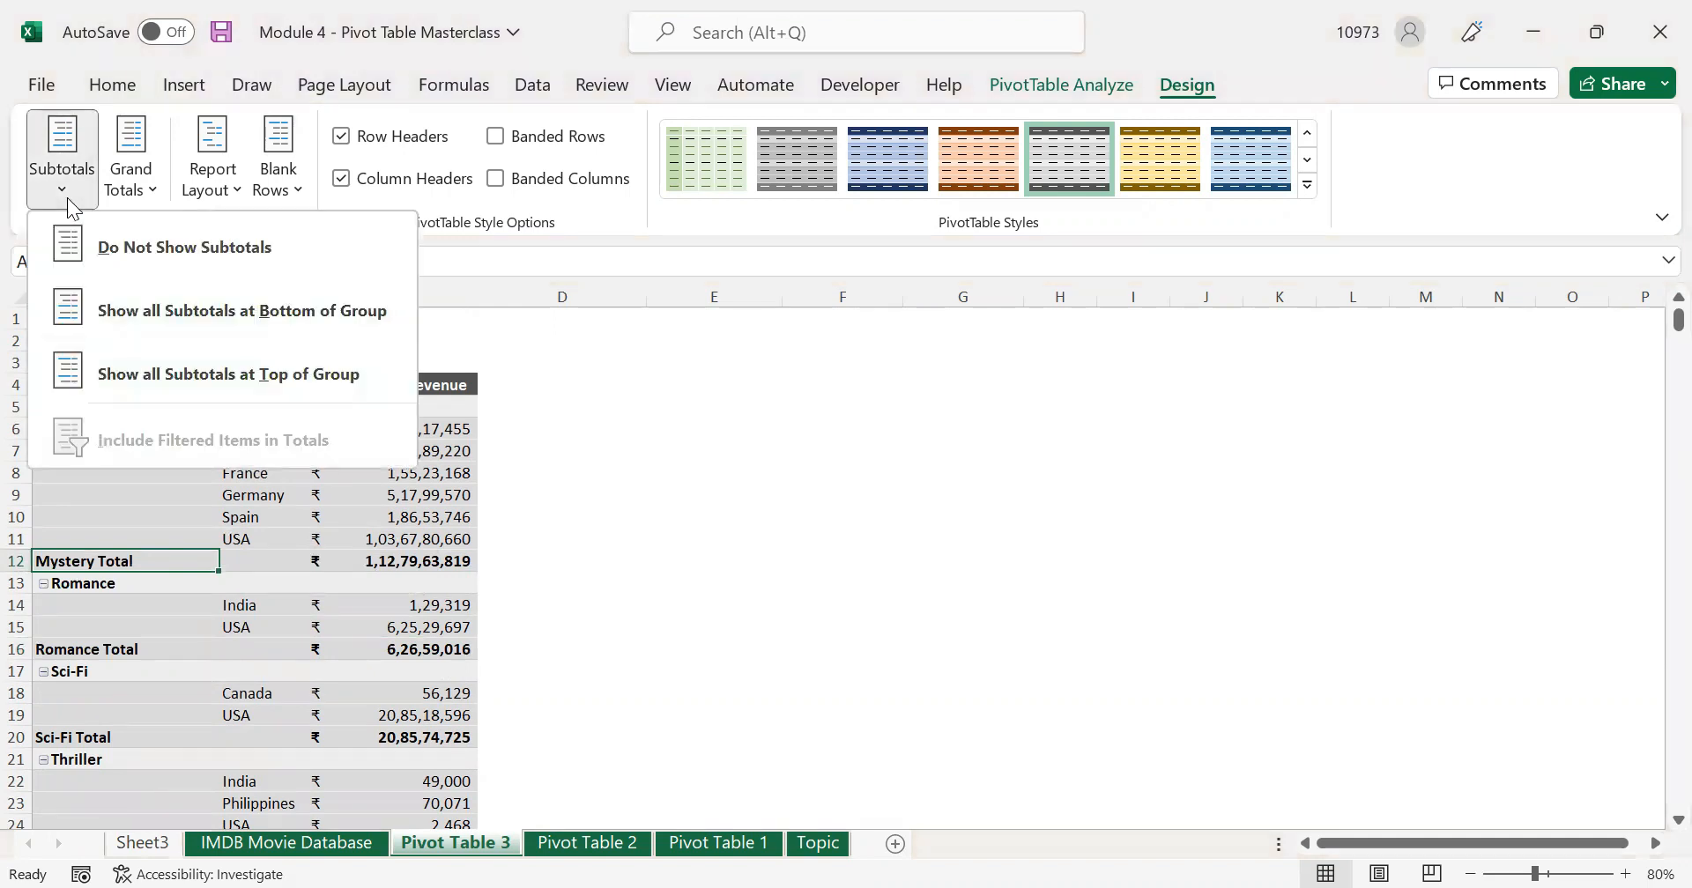
click(158, 247)
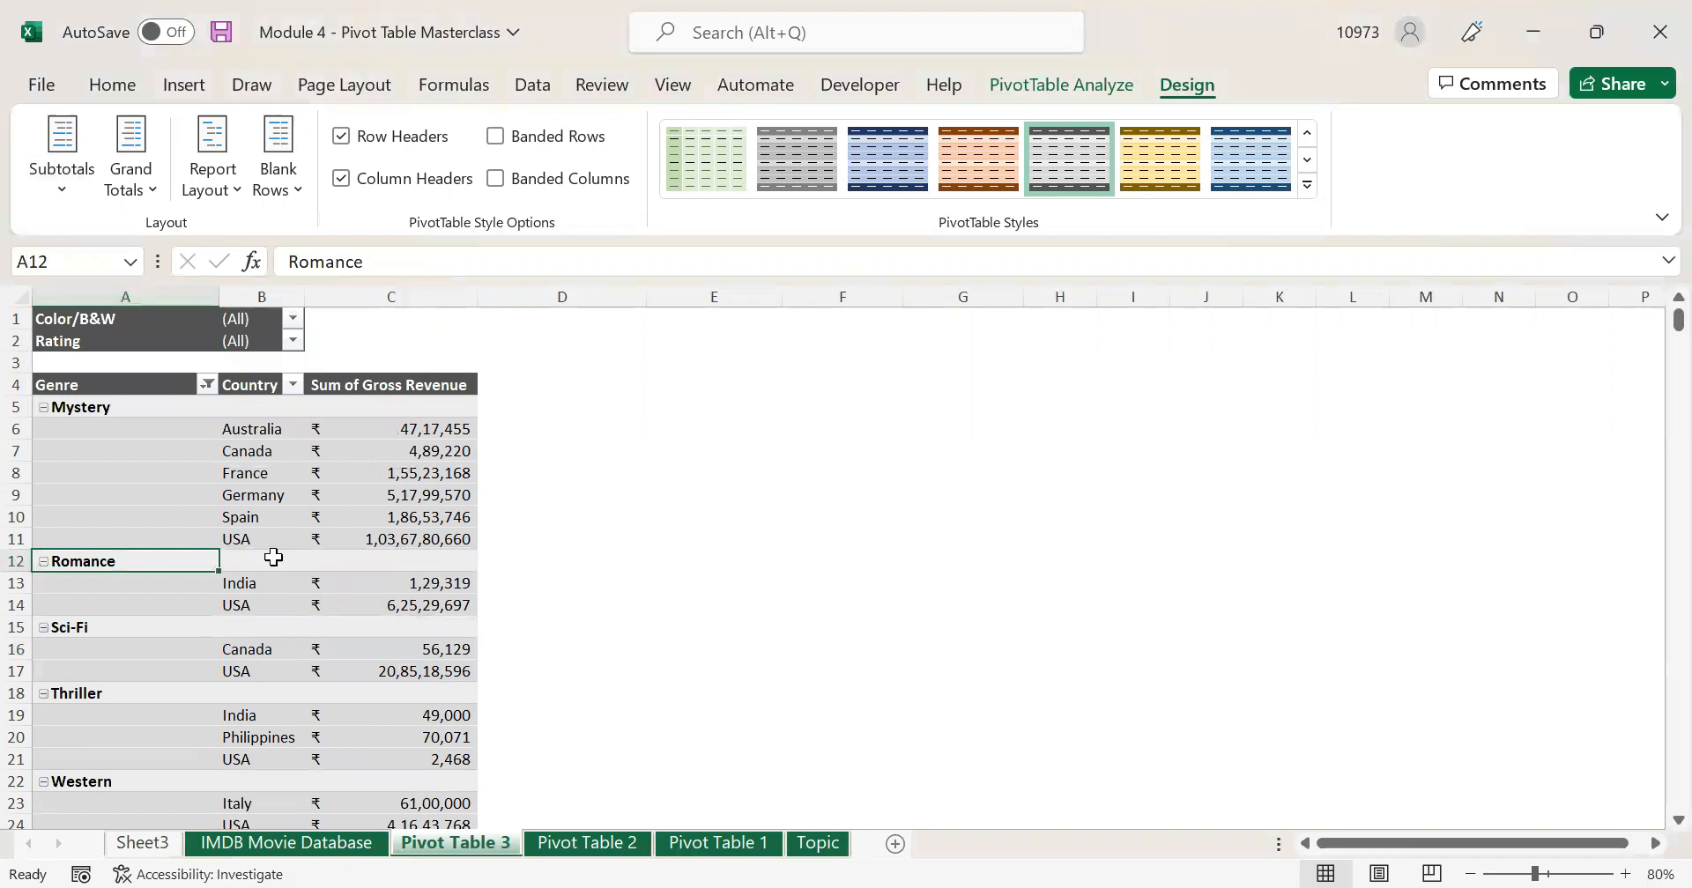
scroll(371, 588, down, 4)
scroll(358, 529, up, 4)
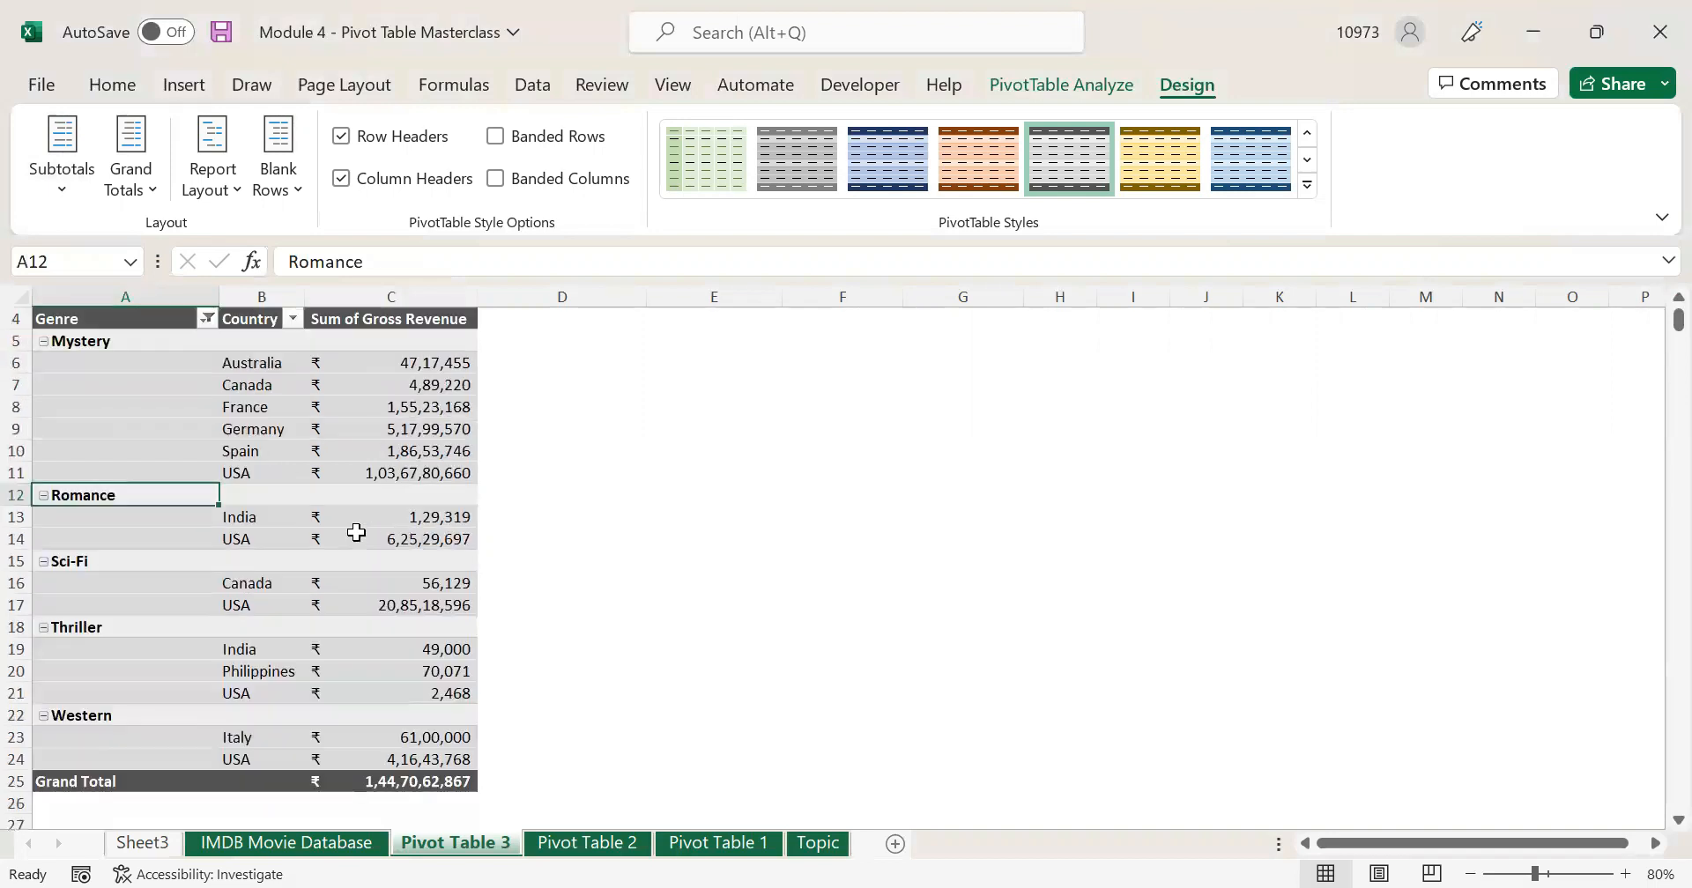
- Show all subtotals at the bottom of each genre group again
click(67, 192)
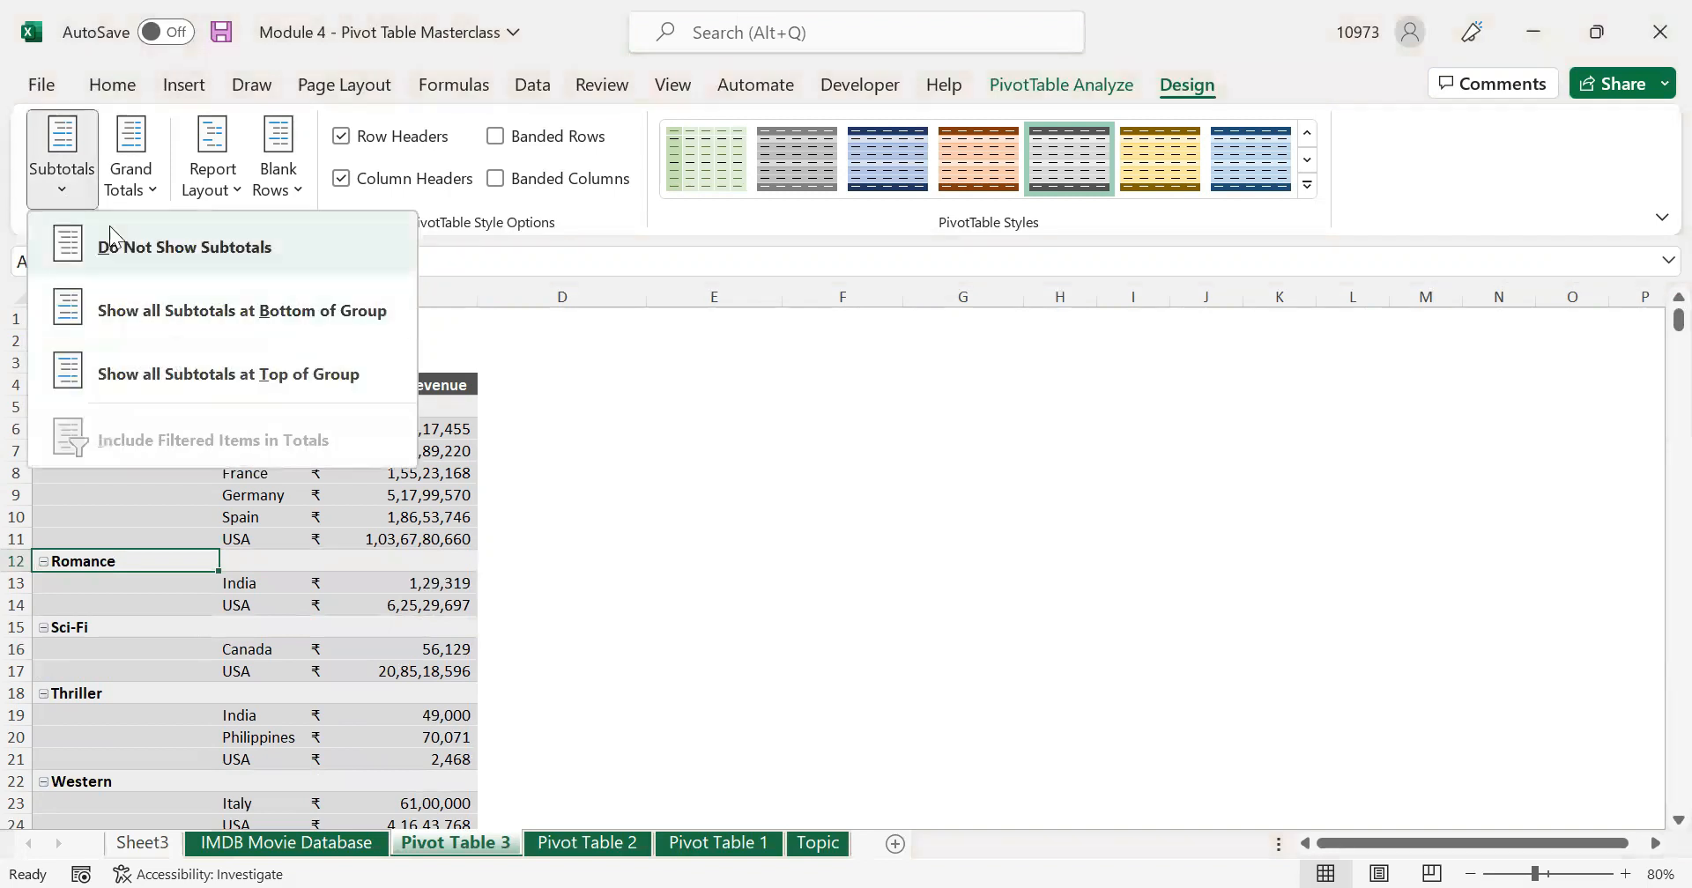
click(194, 312)
click(198, 453)
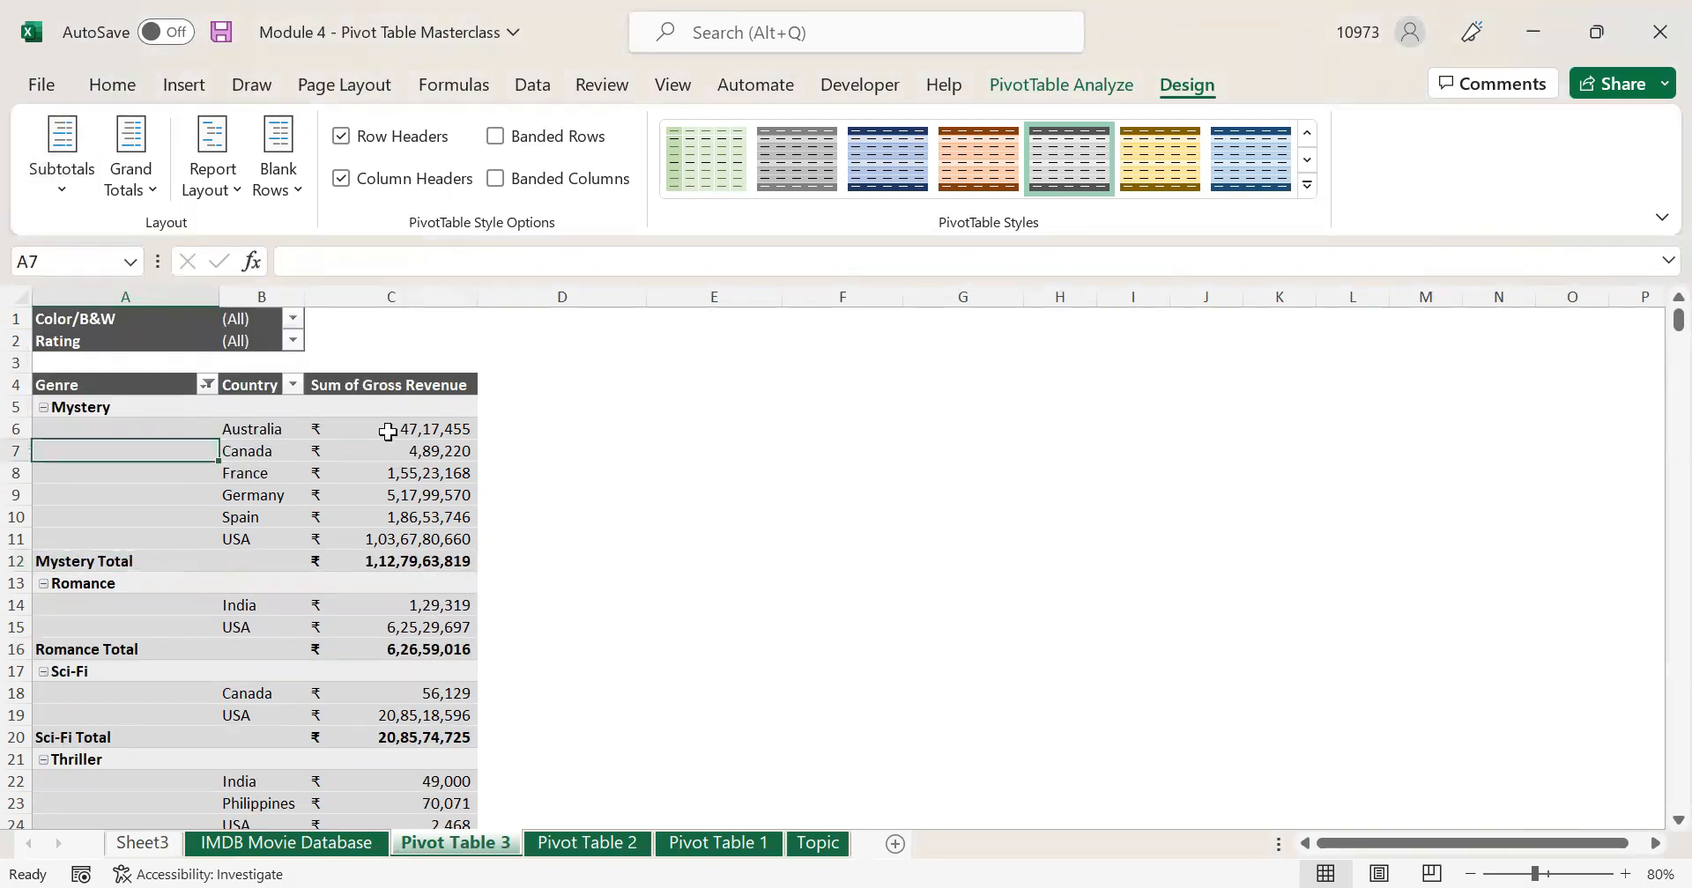
- Compare the Mystery countries' gross revenue values in C6:C11 with the Mystery Total row
drag(388, 431, 397, 537)
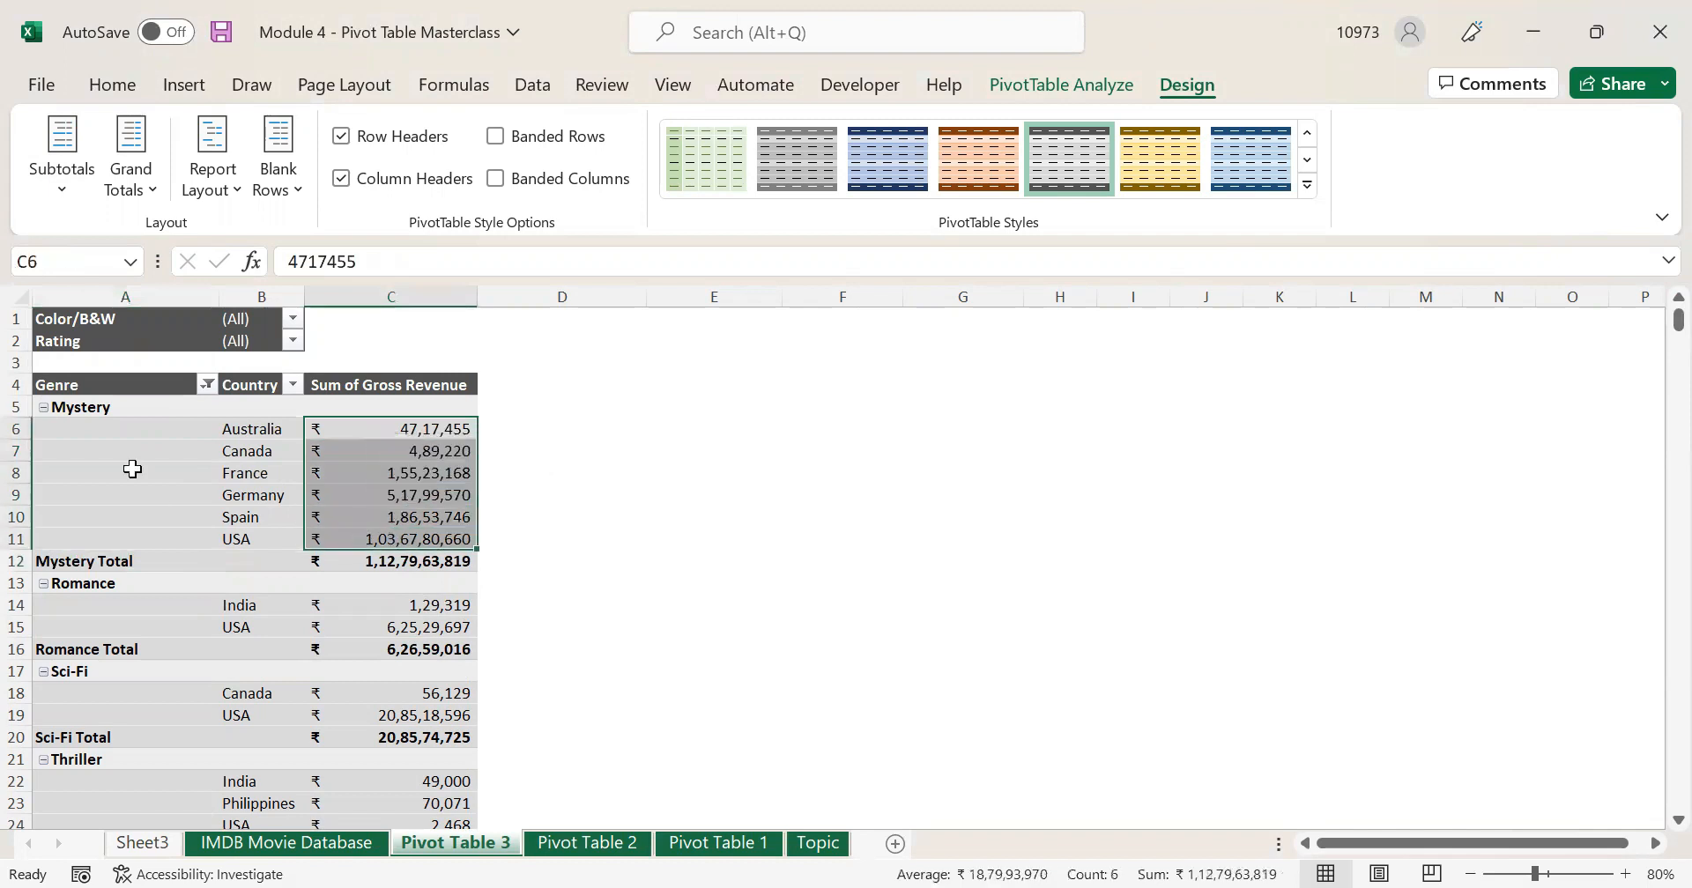
drag(98, 437, 114, 540)
click(411, 559)
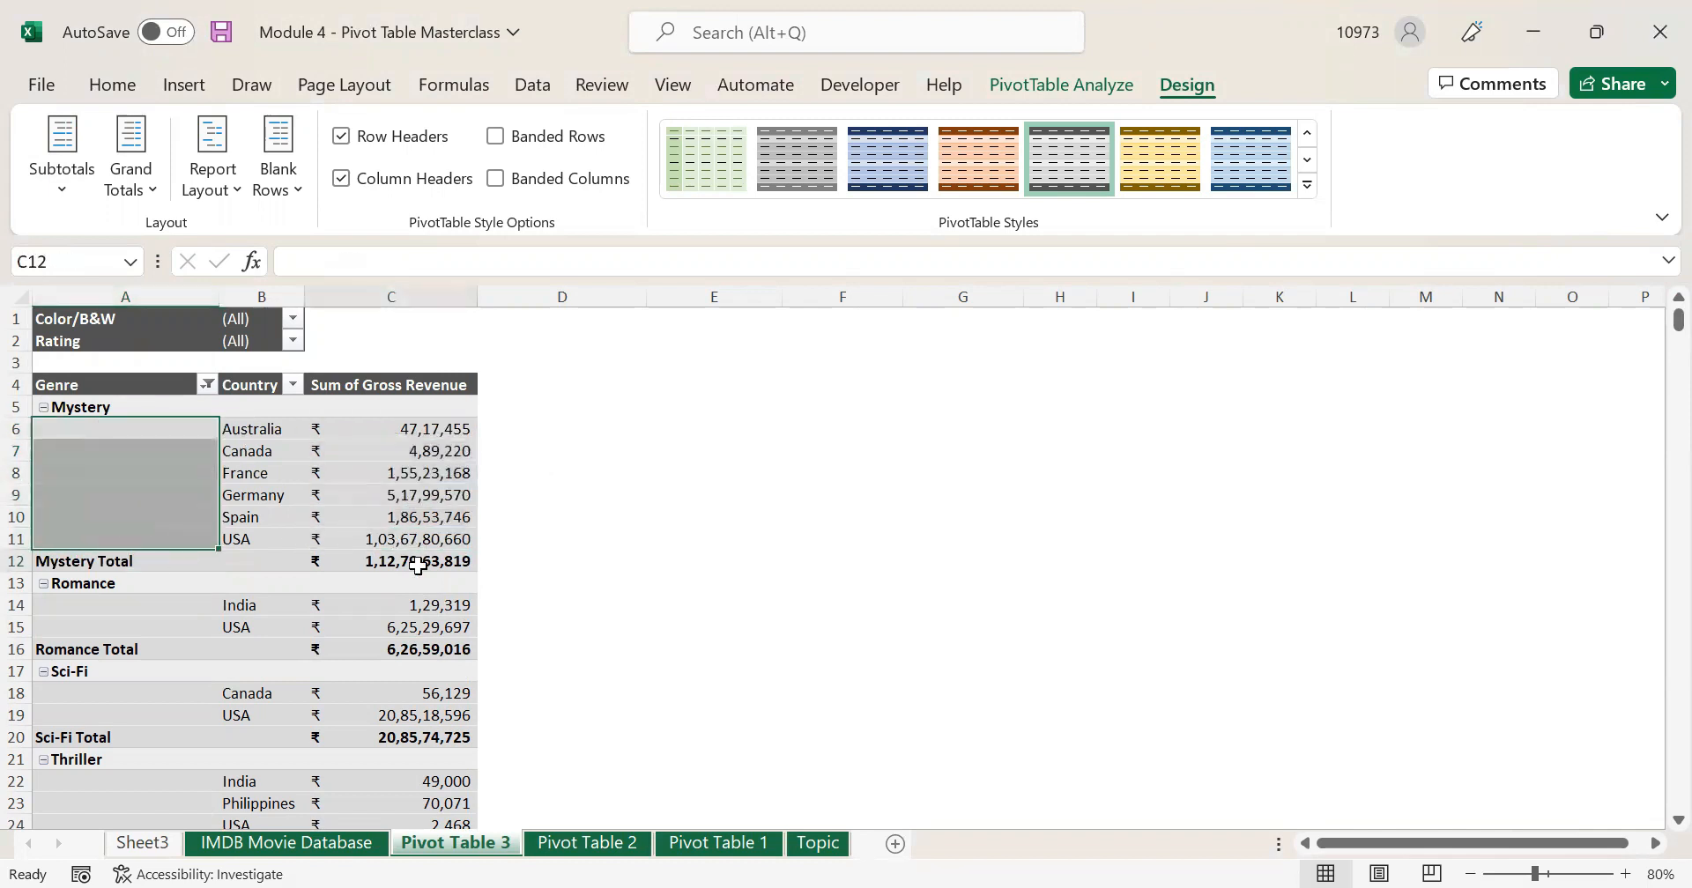
click(163, 560)
click(393, 559)
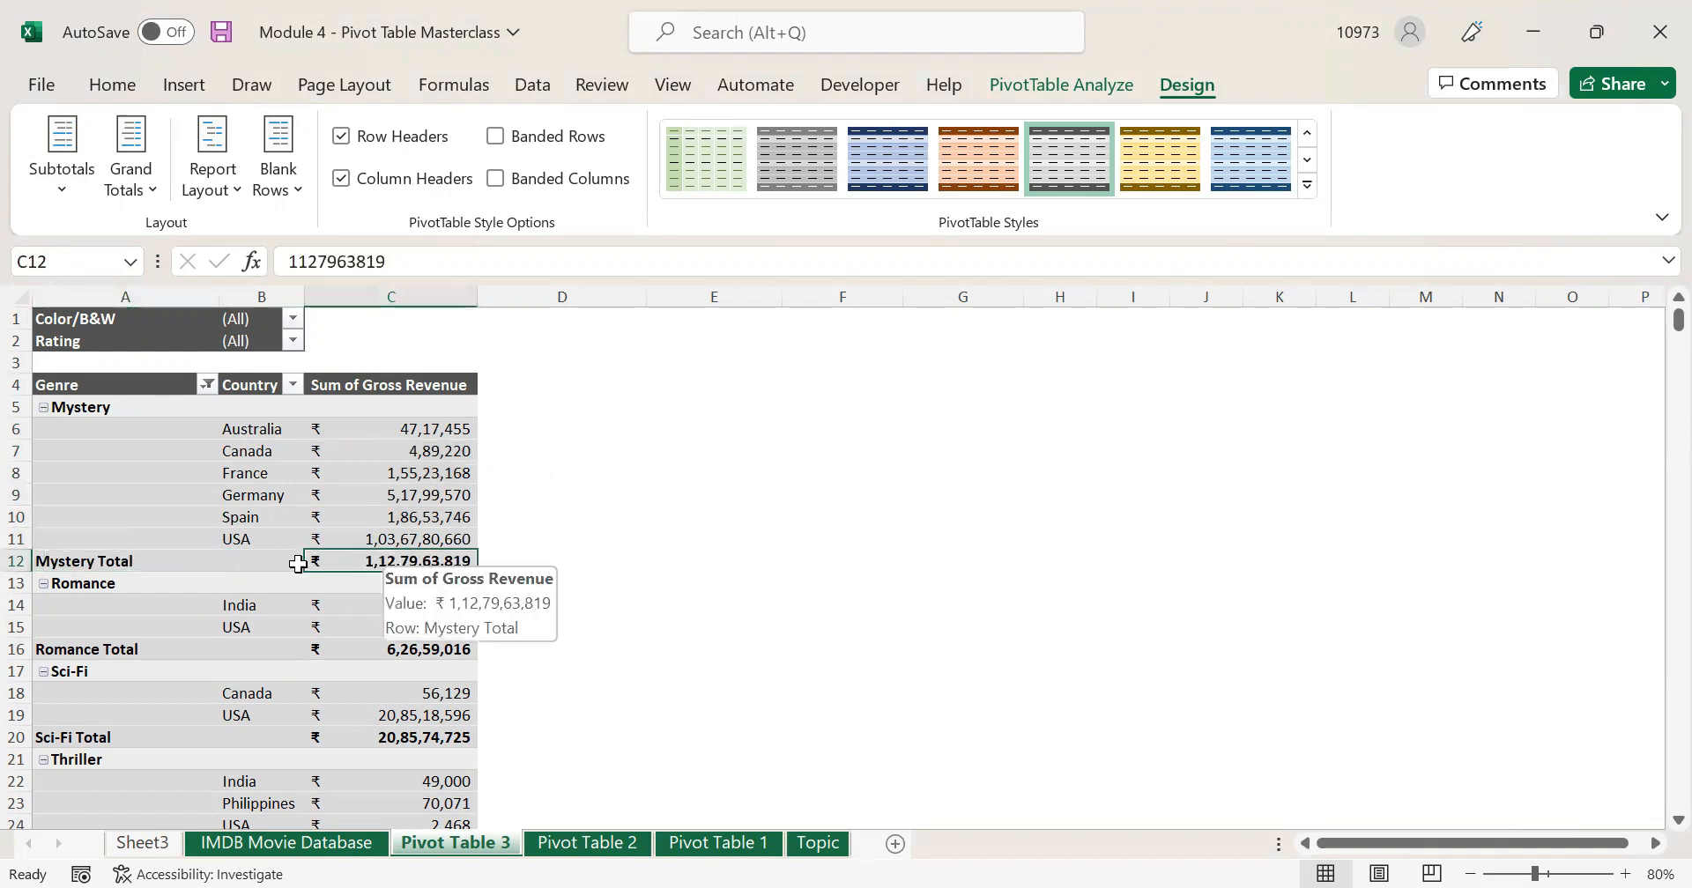
click(365, 472)
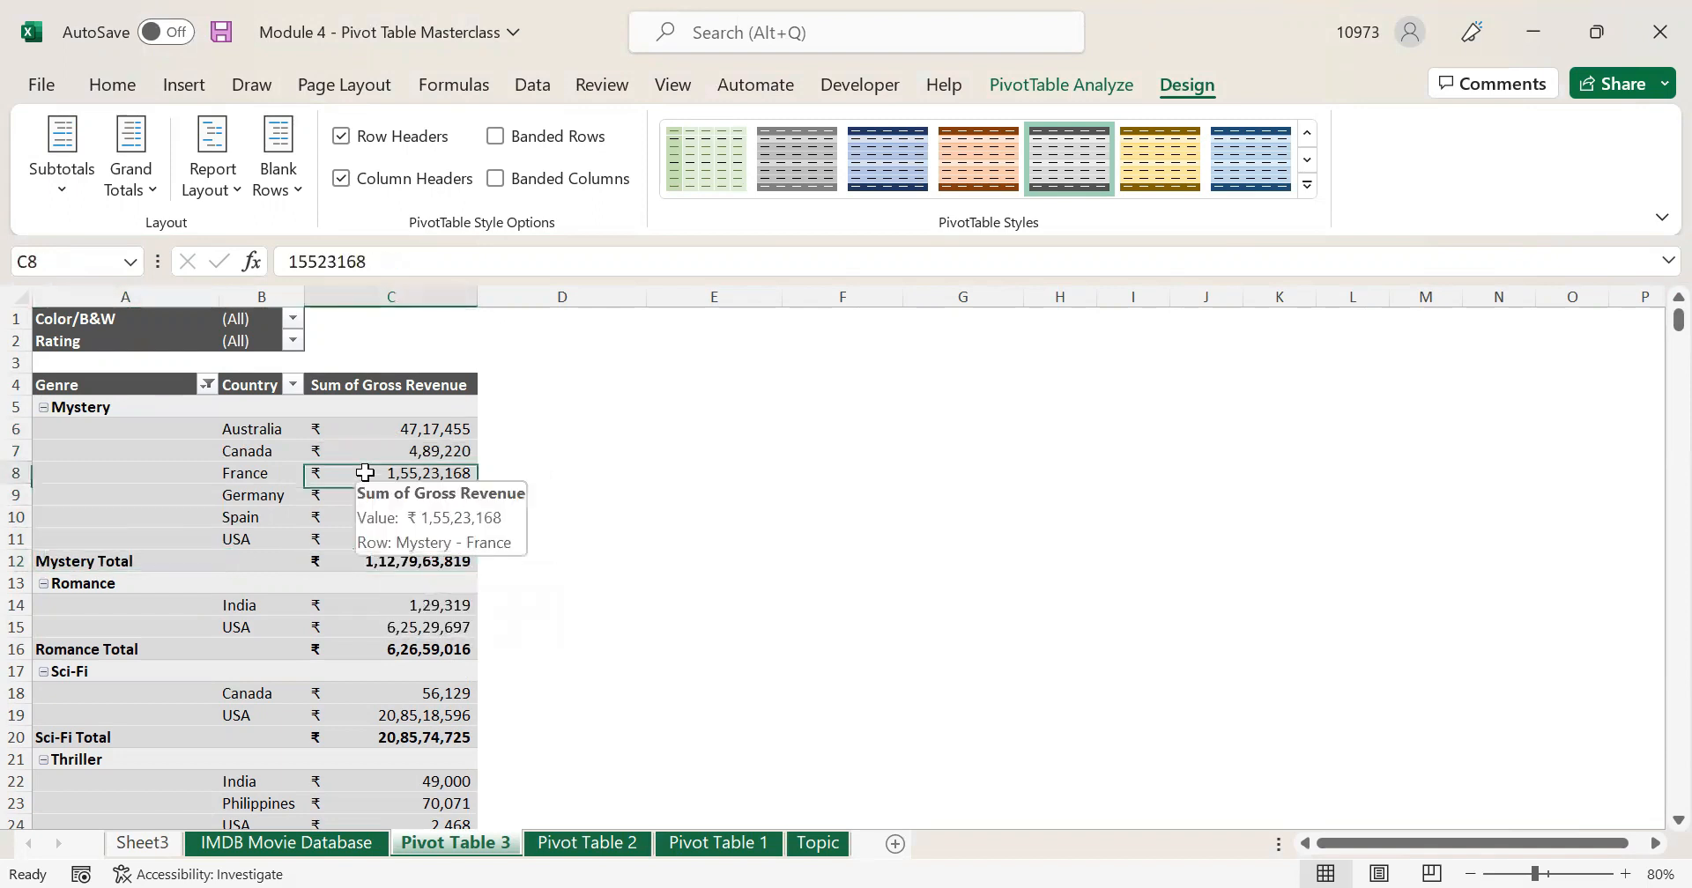
- Check the Sum of Gross Revenue subtotals of the Romance, Sci-Fi and Thriller groups
click(427, 649)
scroll(432, 668, down, 1)
click(433, 668)
scroll(436, 670, down, 1)
click(426, 712)
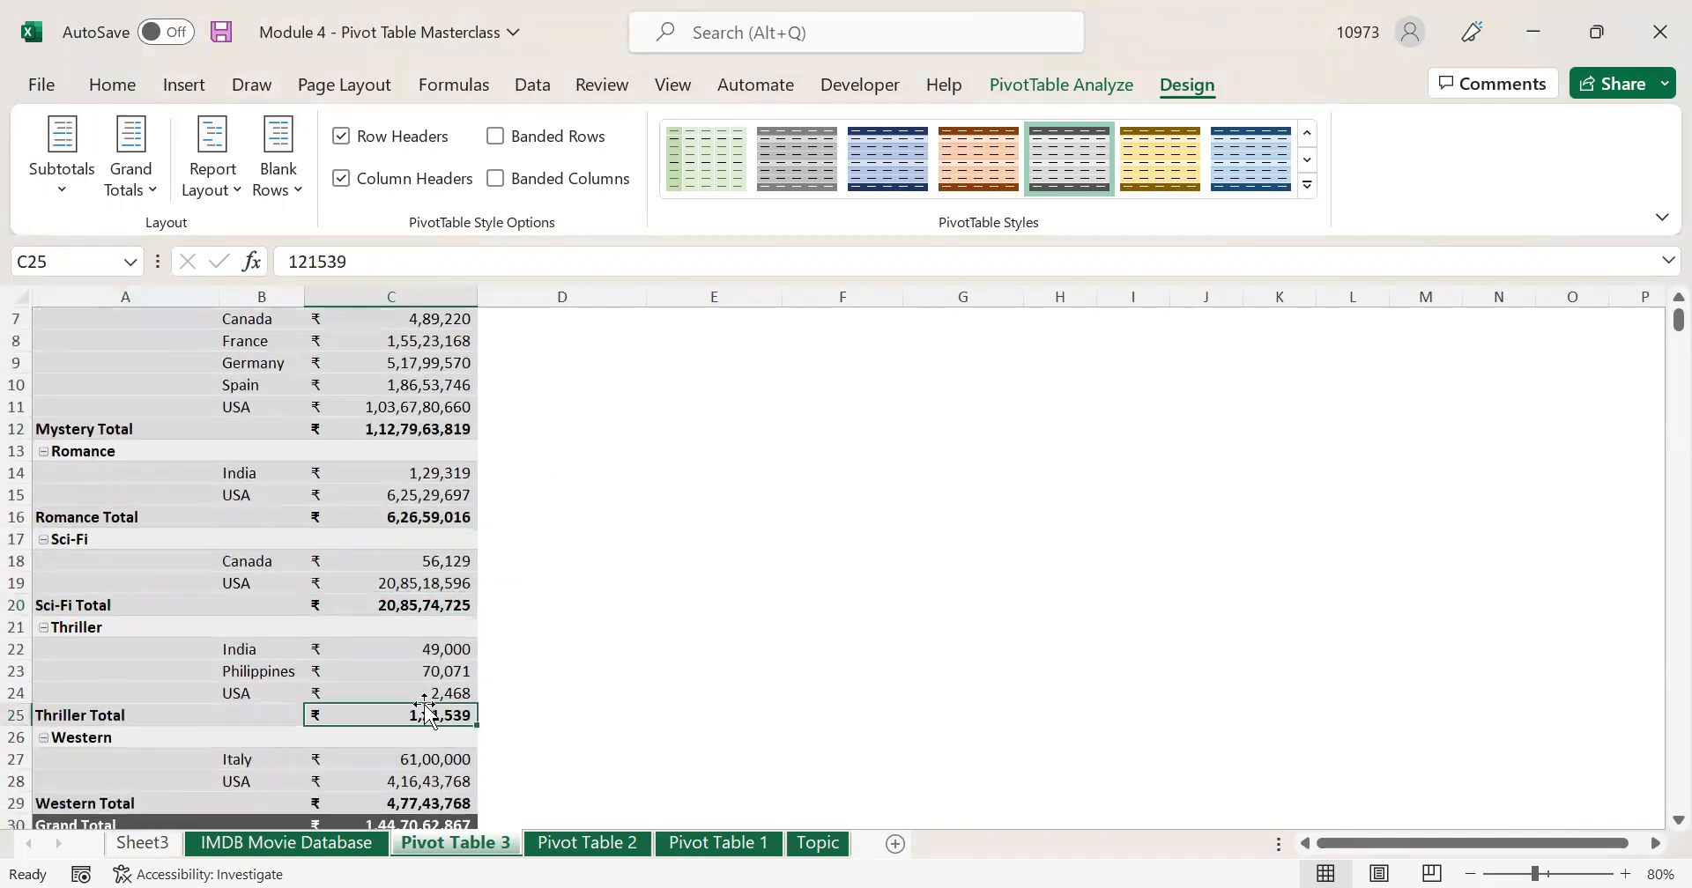
scroll(432, 687, up, 2)
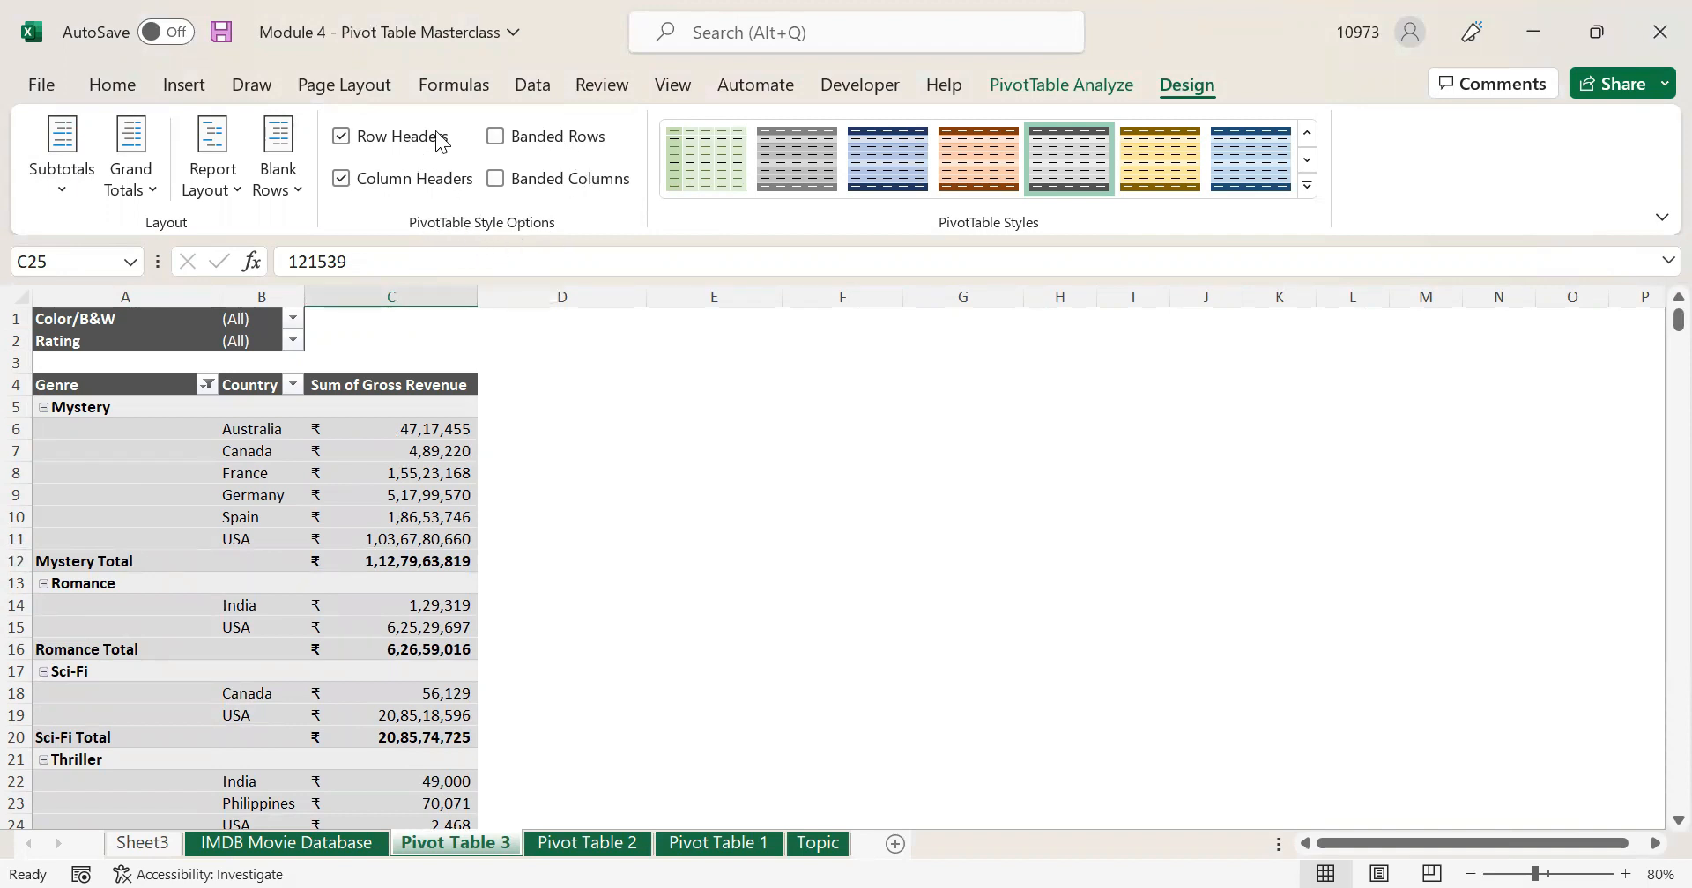
- Look at the Pivot Table 1 sheet and check the Australia and France grand totals on the Pivot Table 2 sheet
click(692, 844)
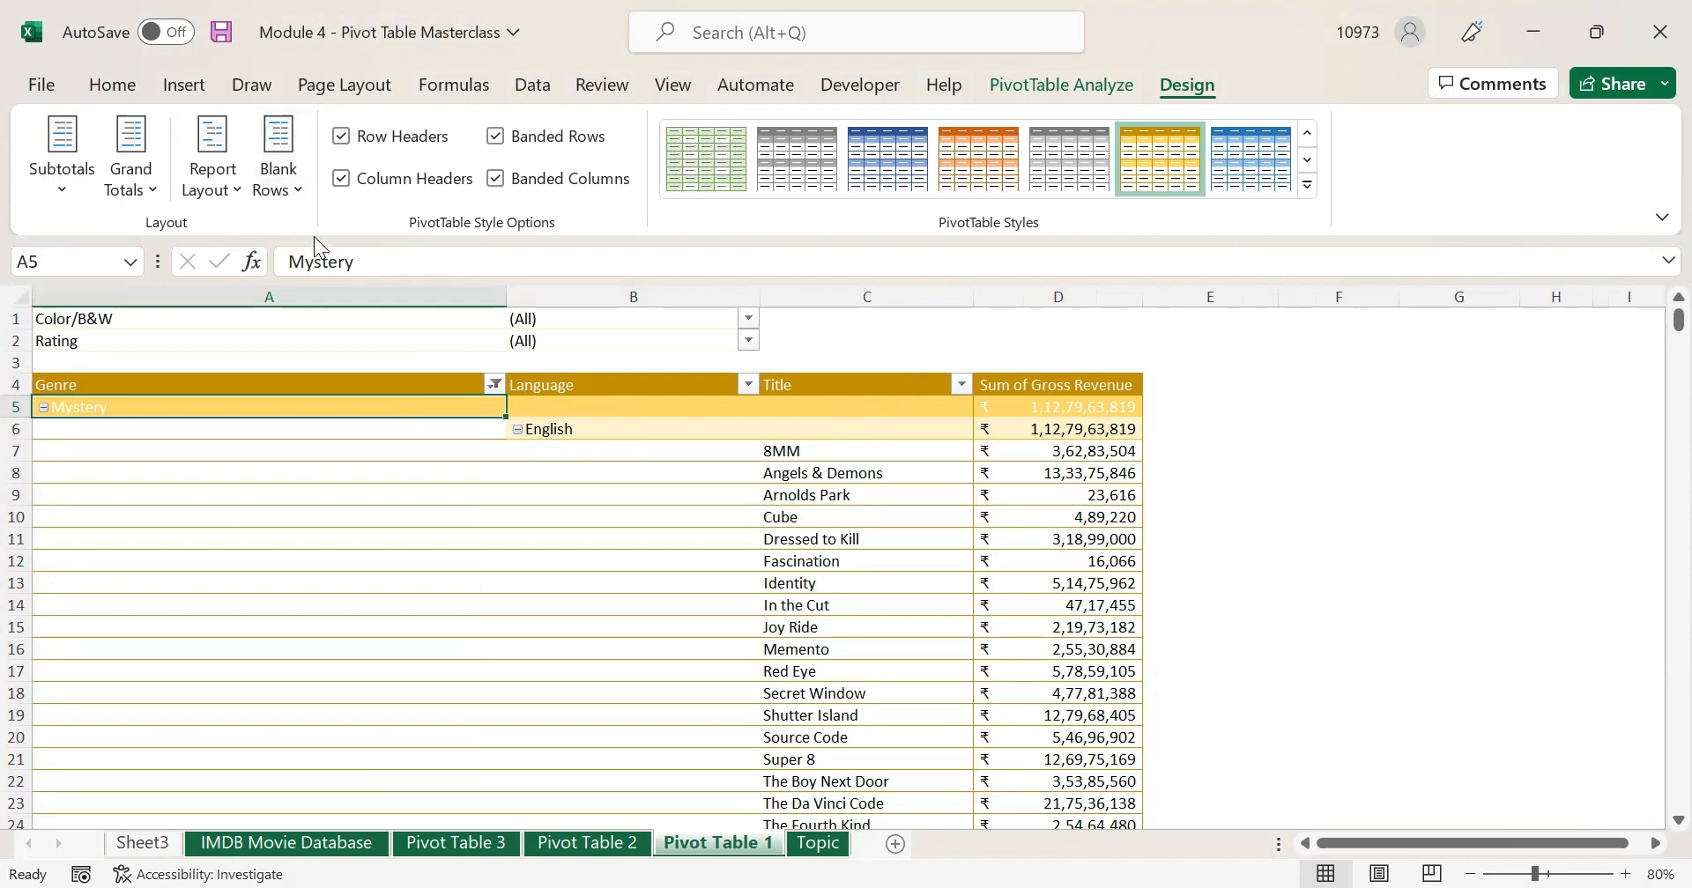
click(581, 842)
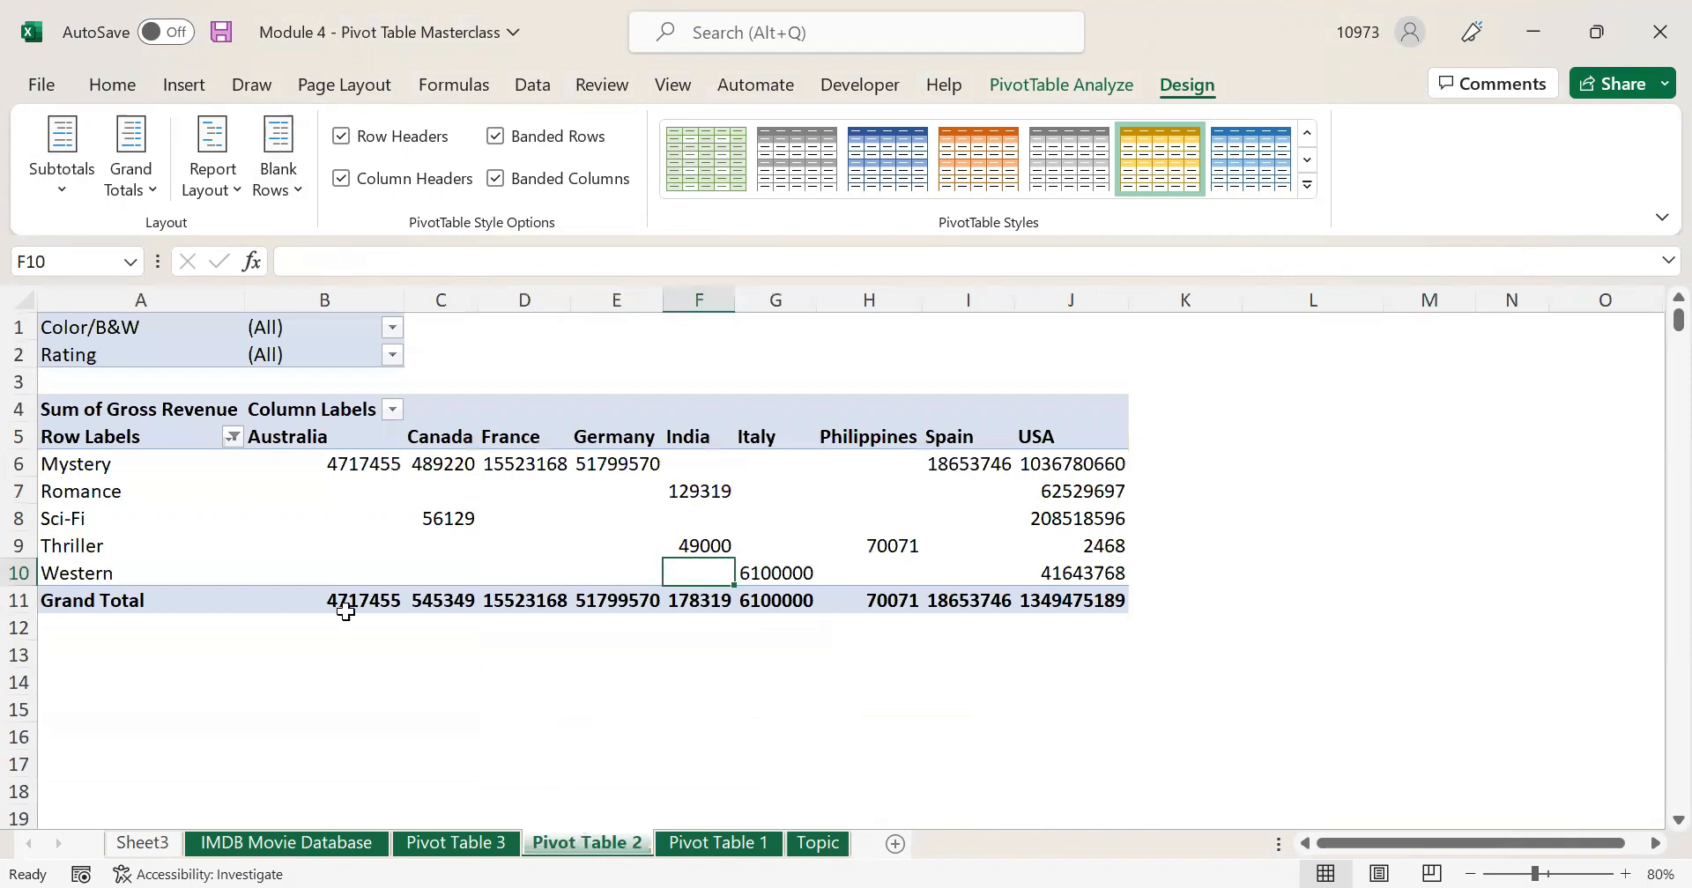
click(328, 598)
click(520, 600)
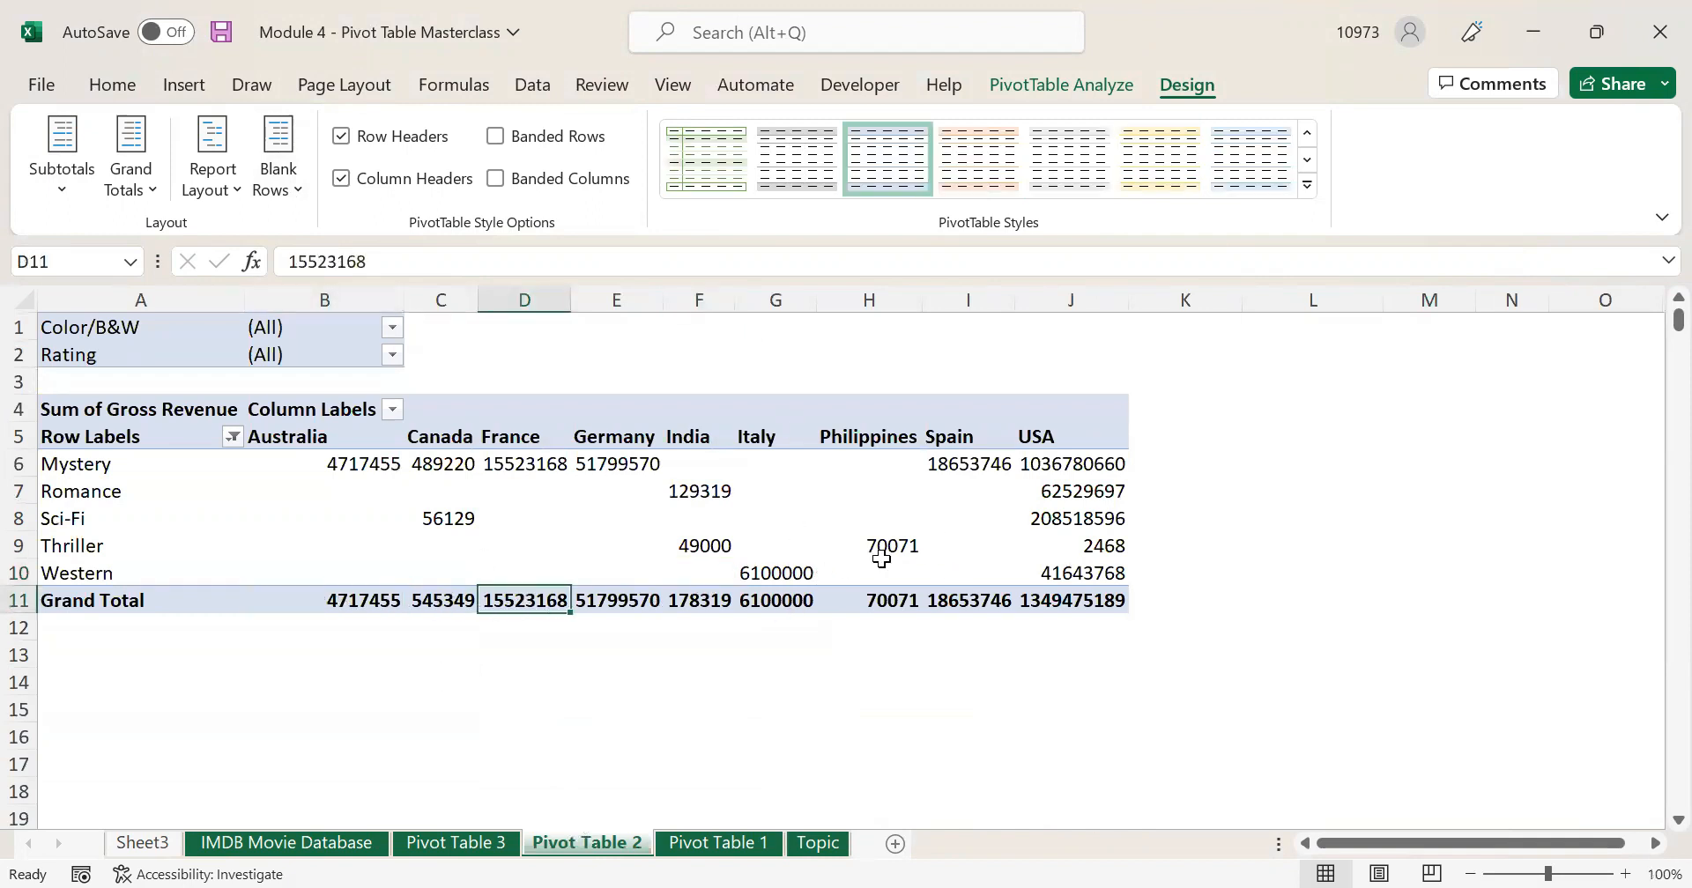
- Return to the Pivot Table 3 sheet and review the Mystery, Romance and Sci-Fi total rows with their revenue values
click(476, 842)
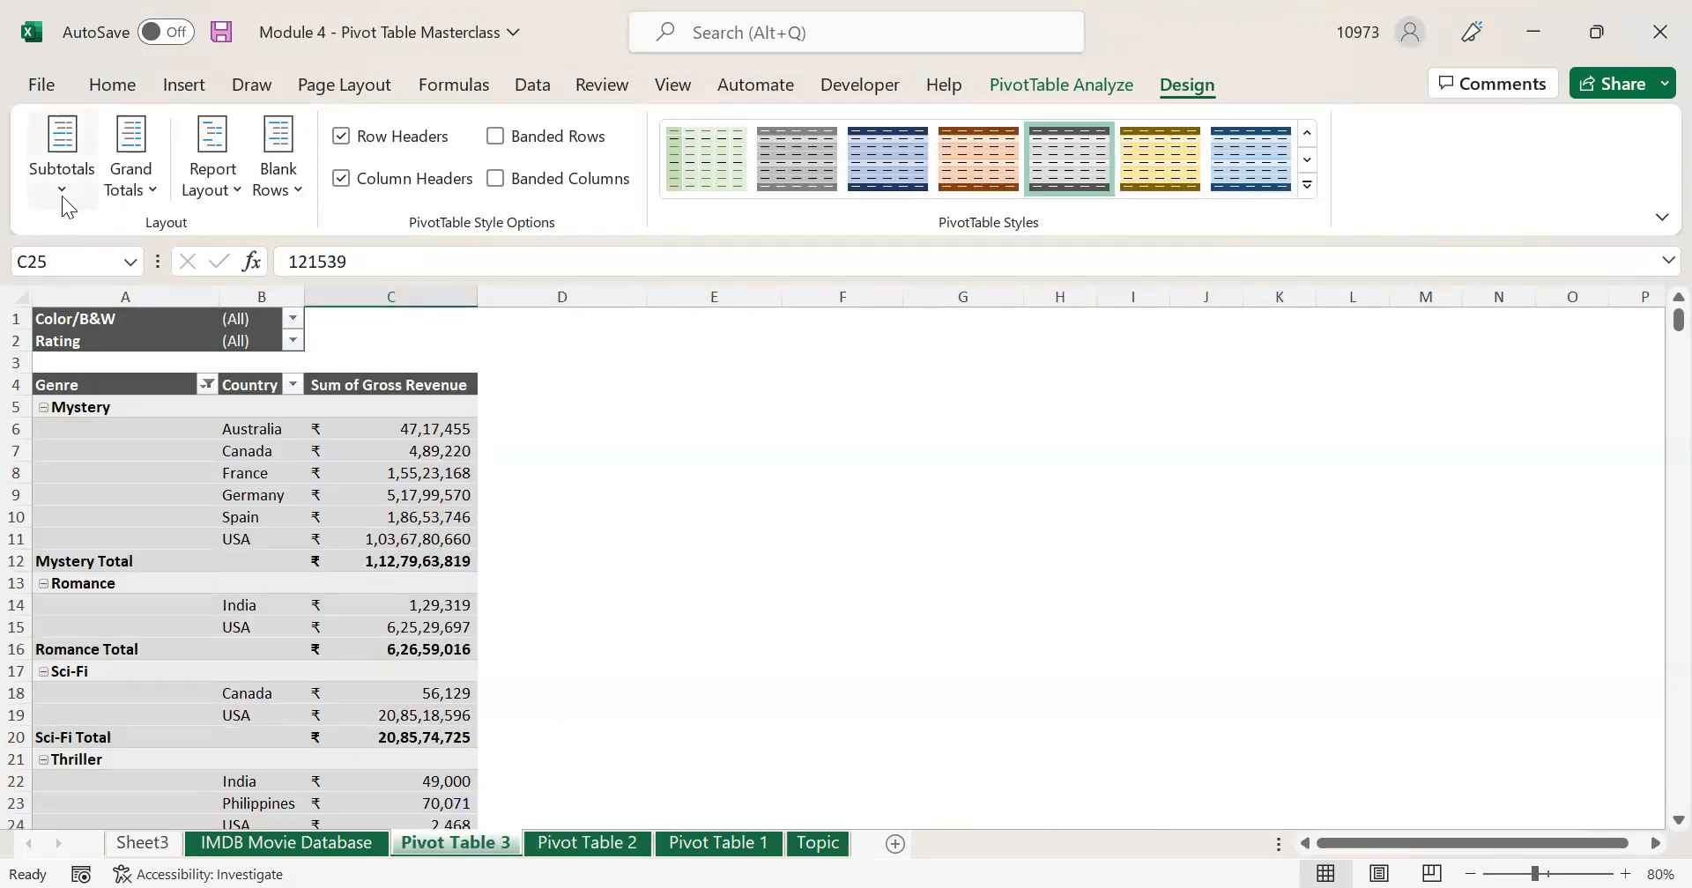
click(182, 561)
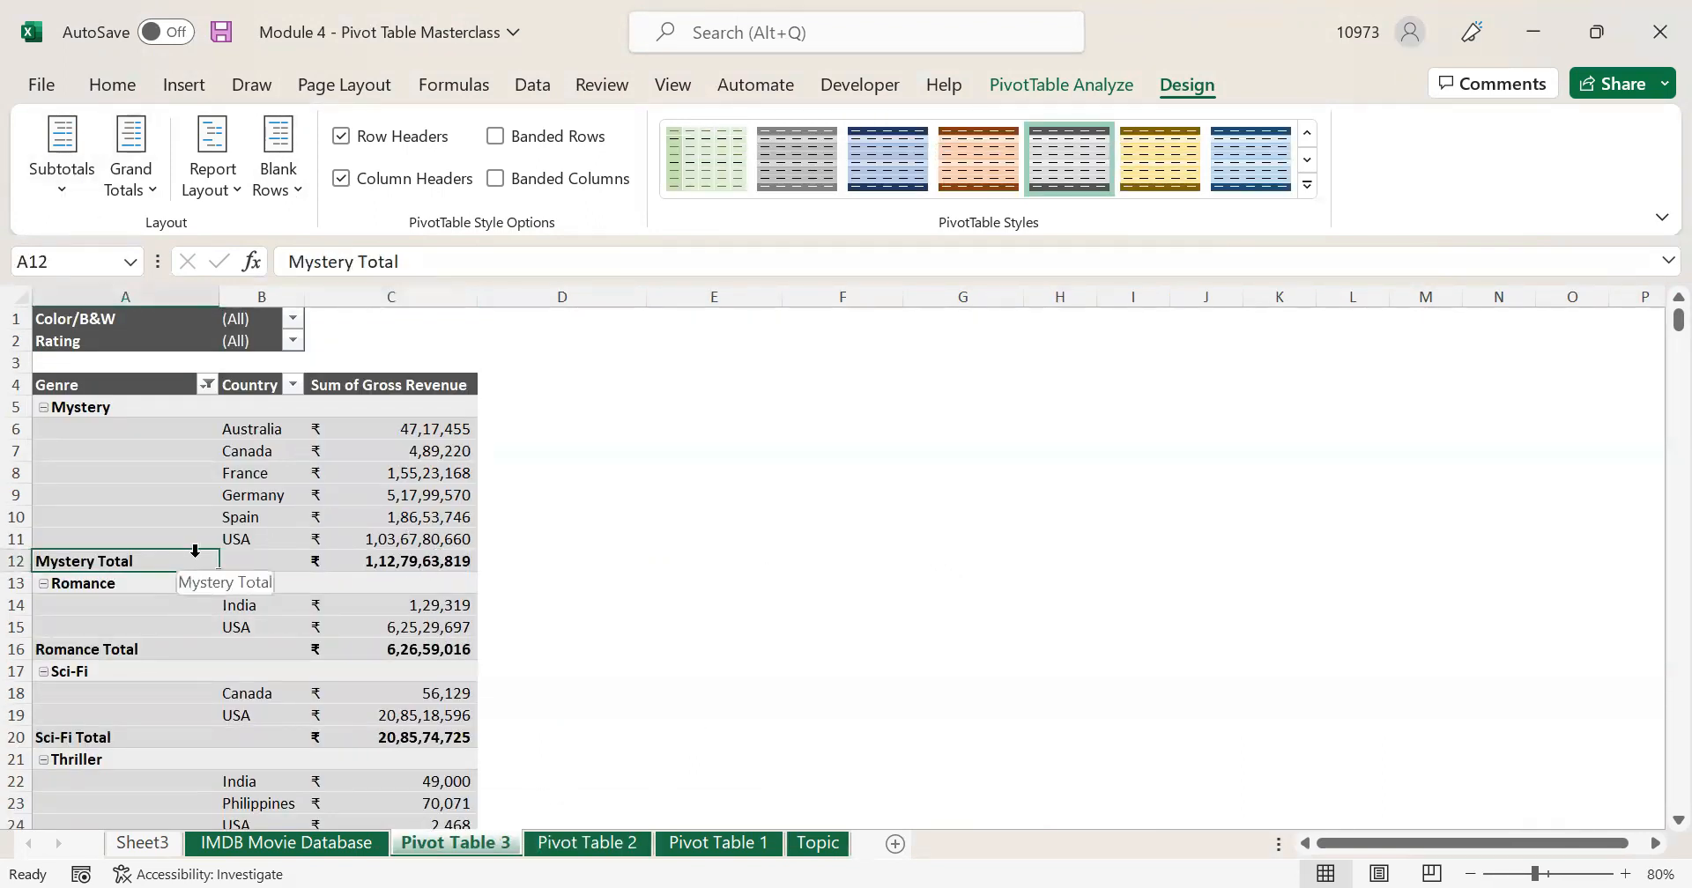
click(396, 562)
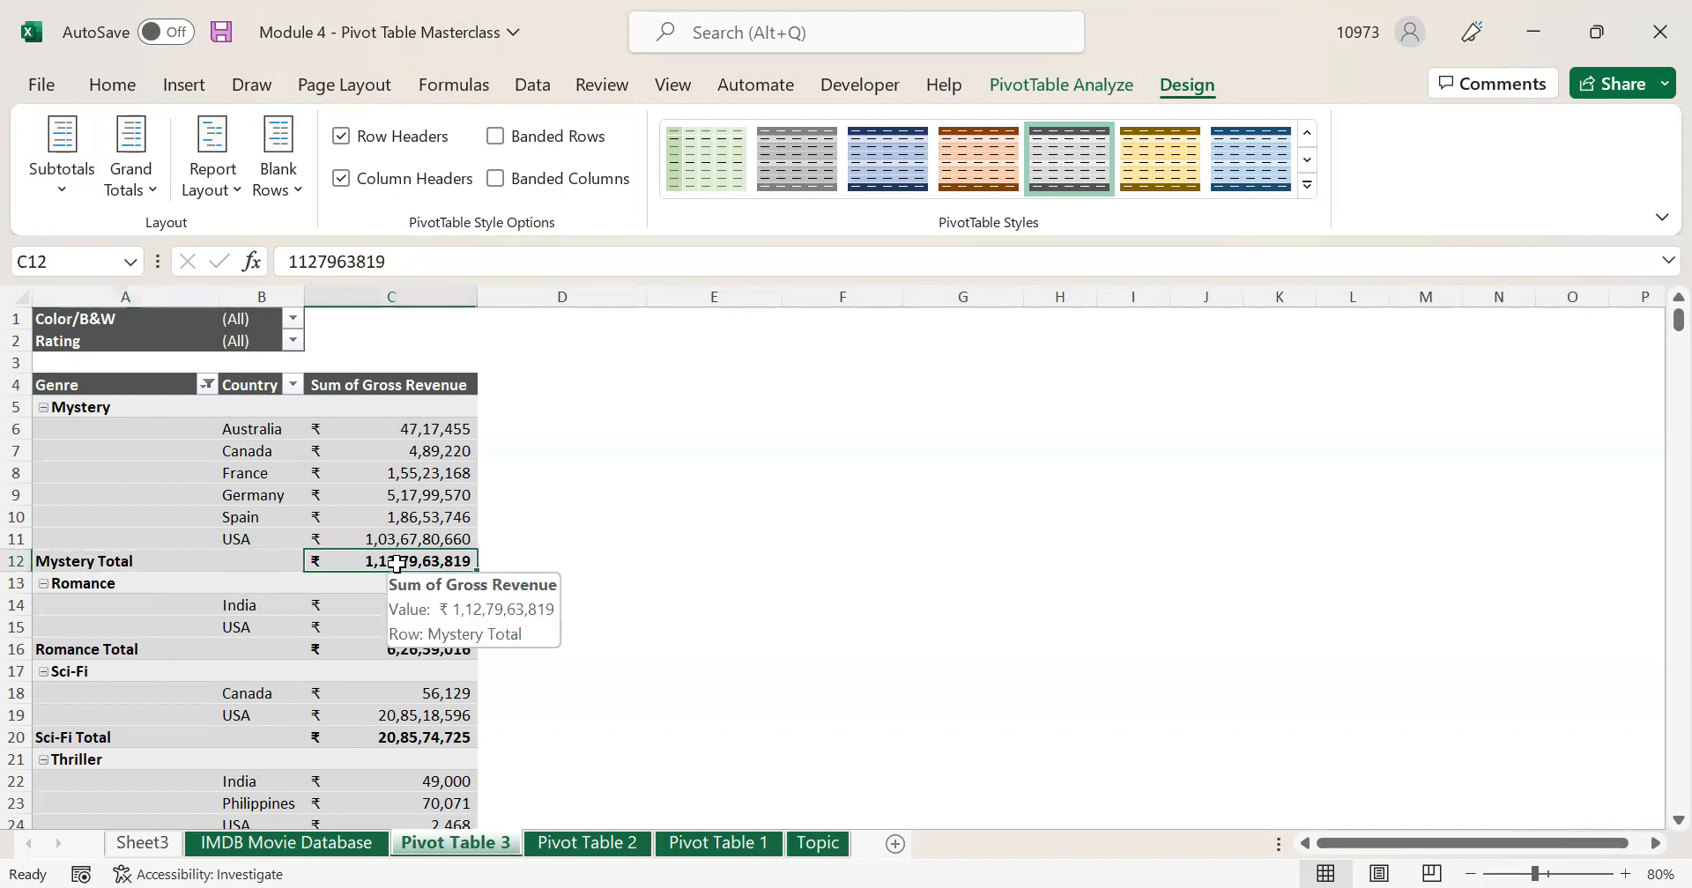
click(108, 648)
click(438, 649)
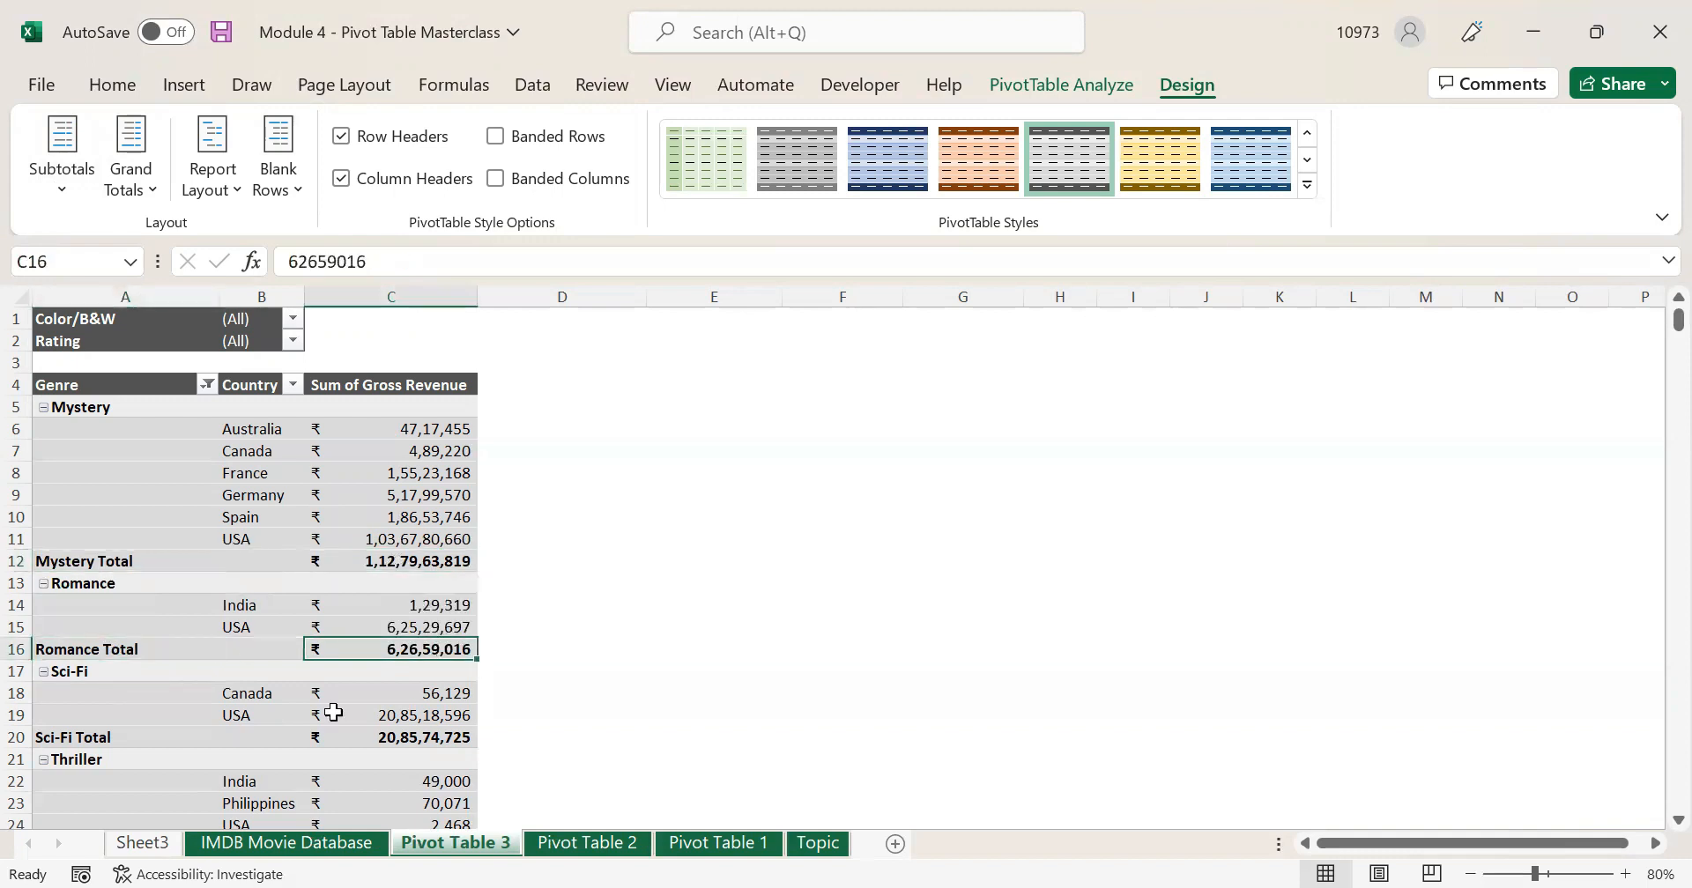
click(111, 731)
click(384, 740)
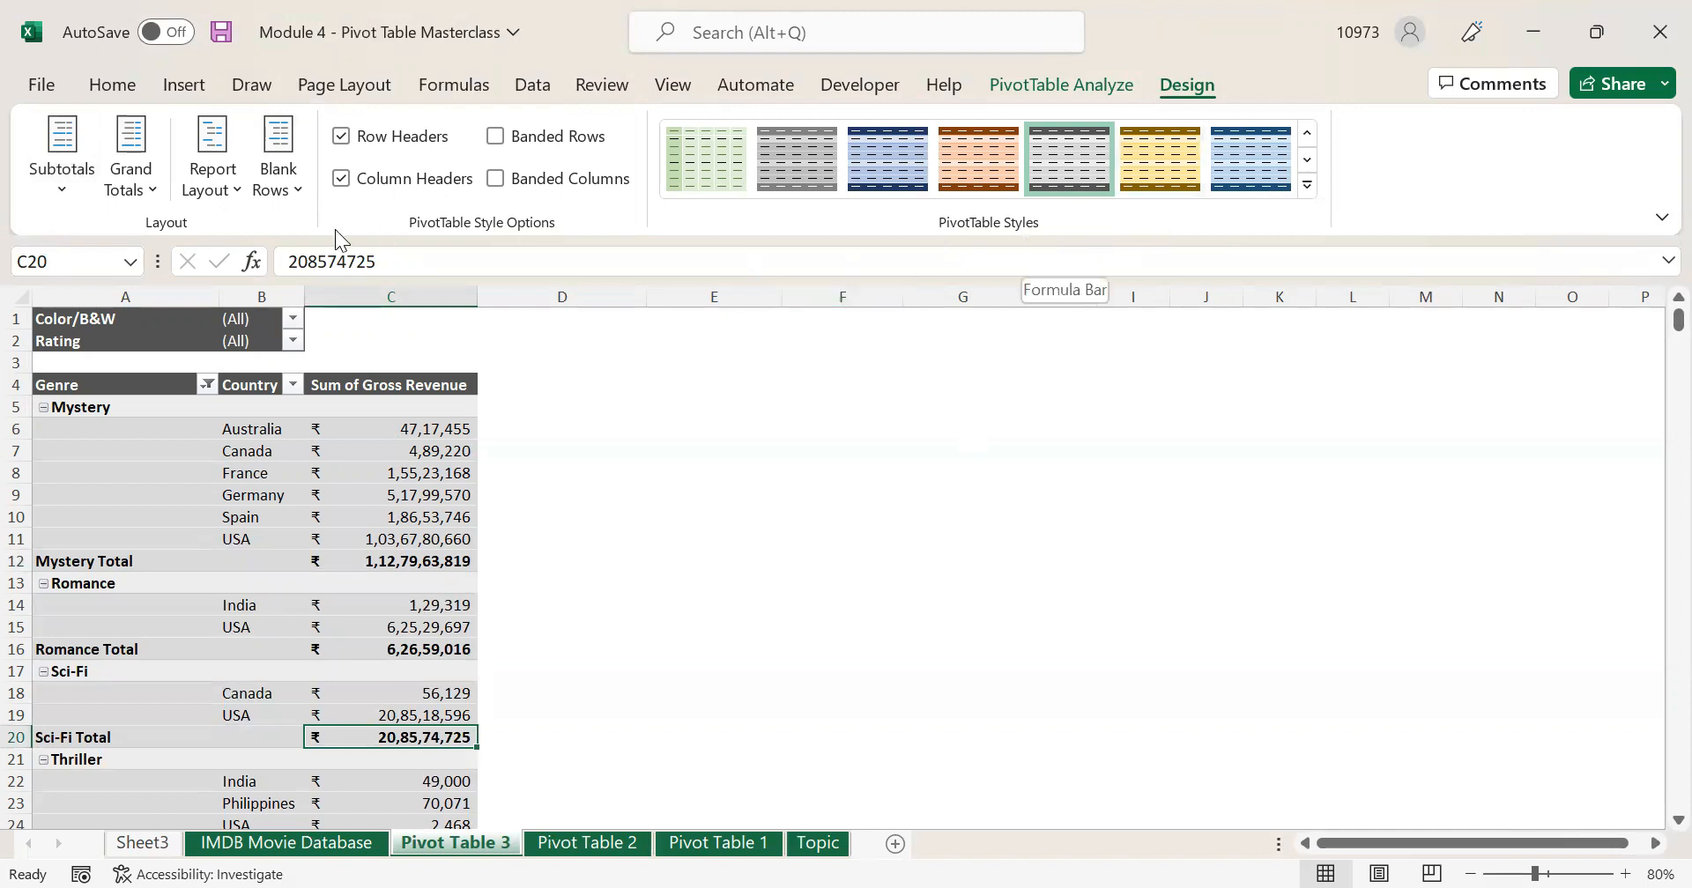
click(841, 520)
click(412, 500)
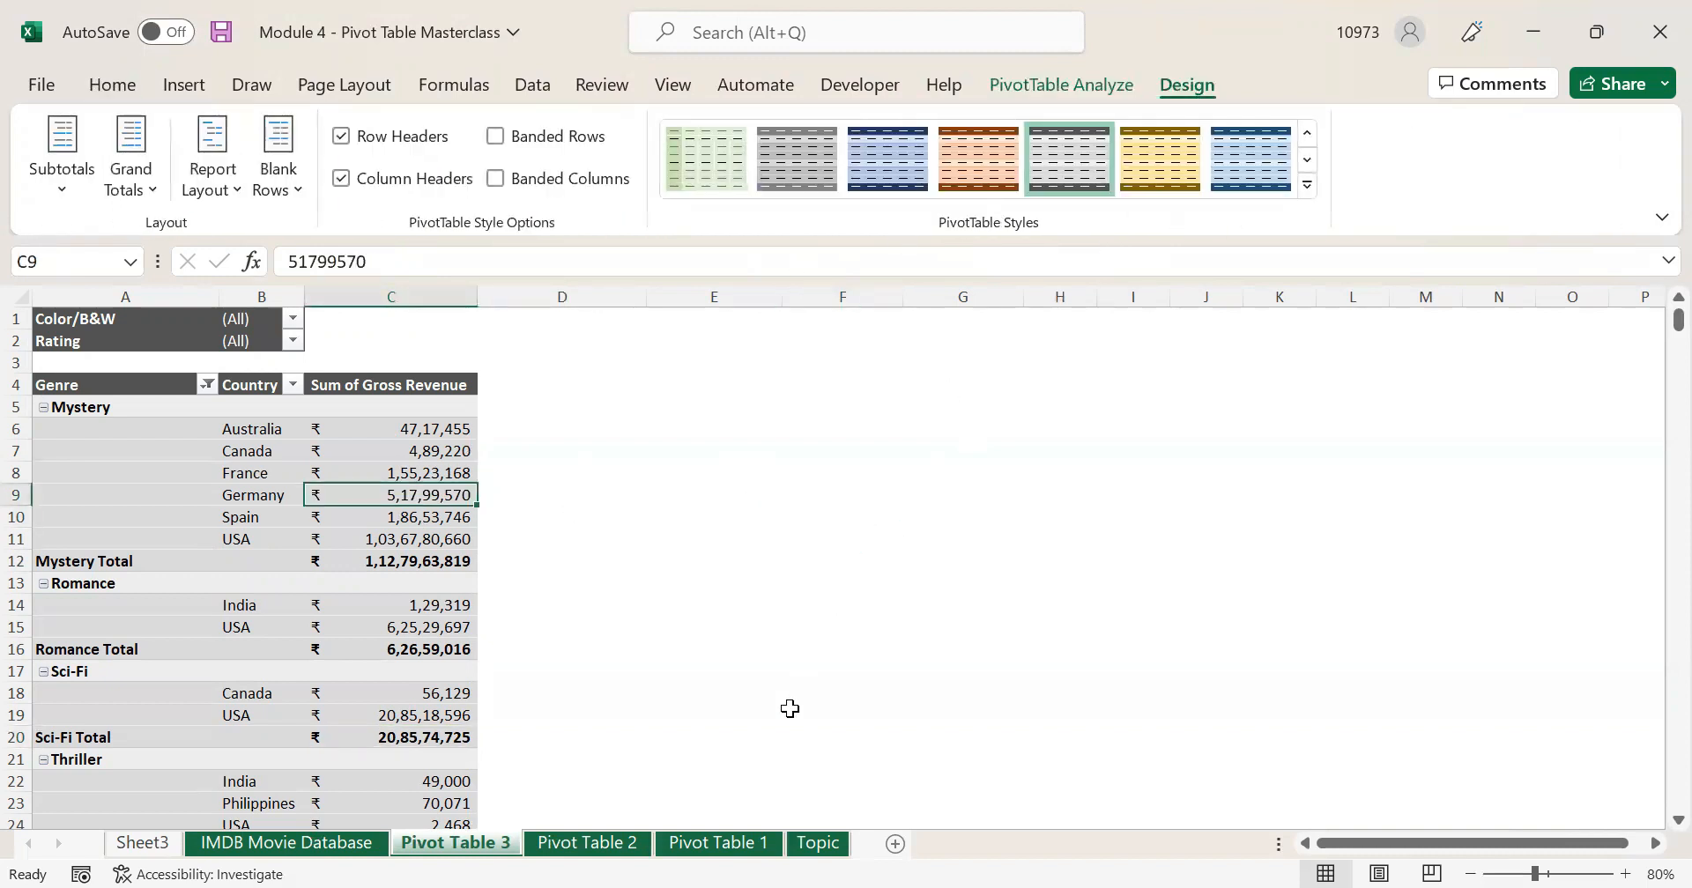
- Switch to the Topic sheet and select empty cell F8 to review the list of pivot table topics
click(819, 844)
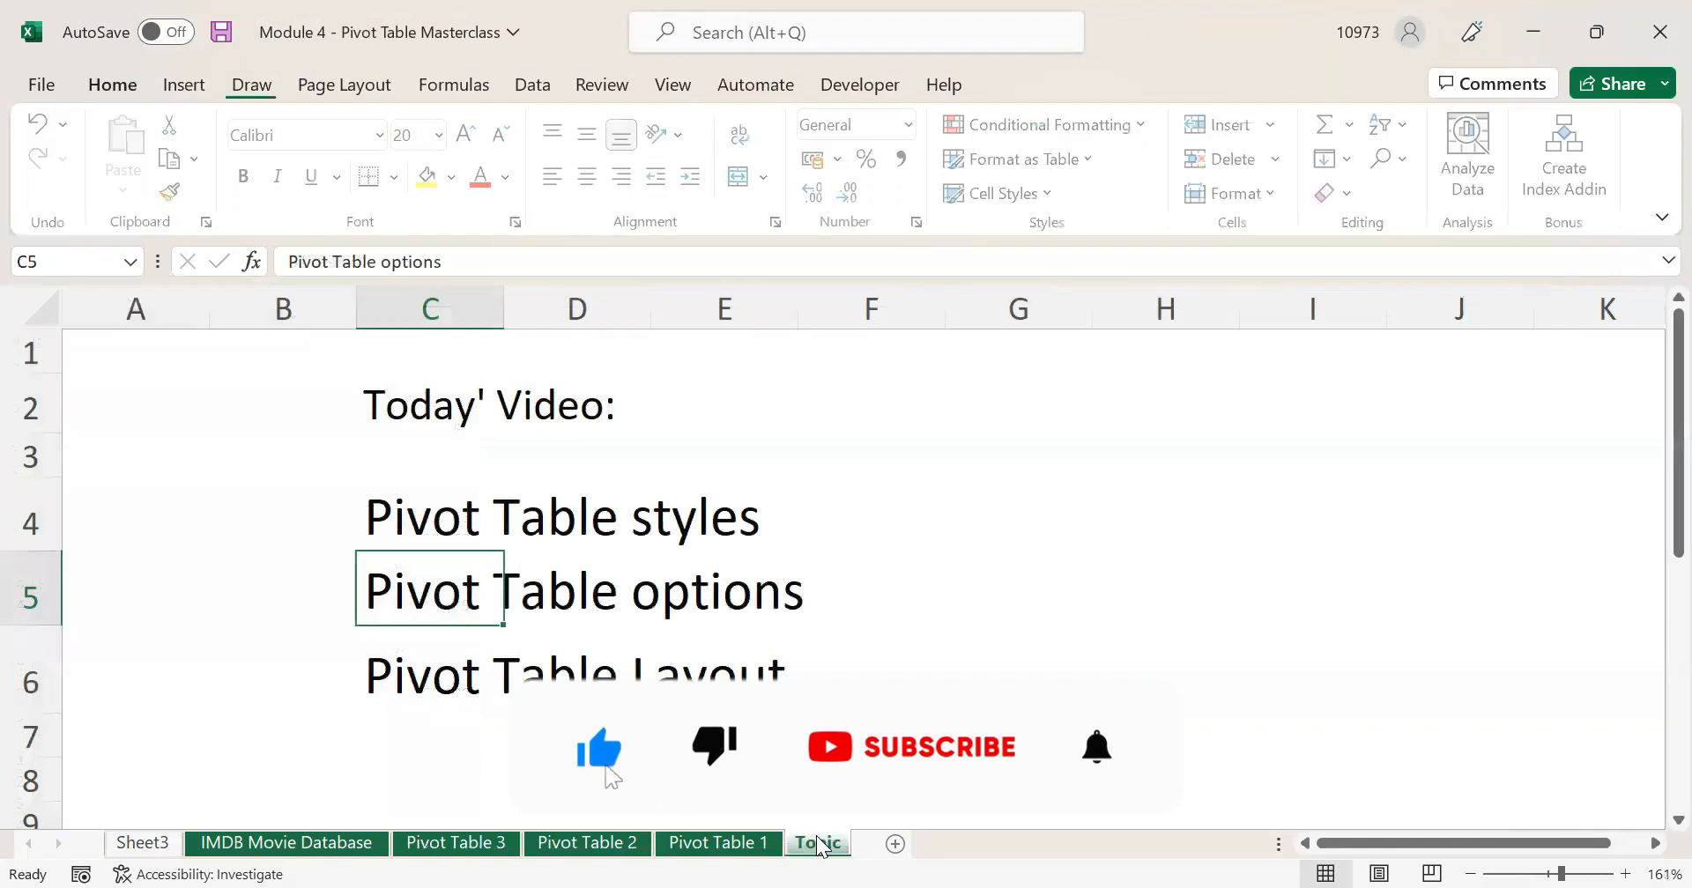
click(871, 781)
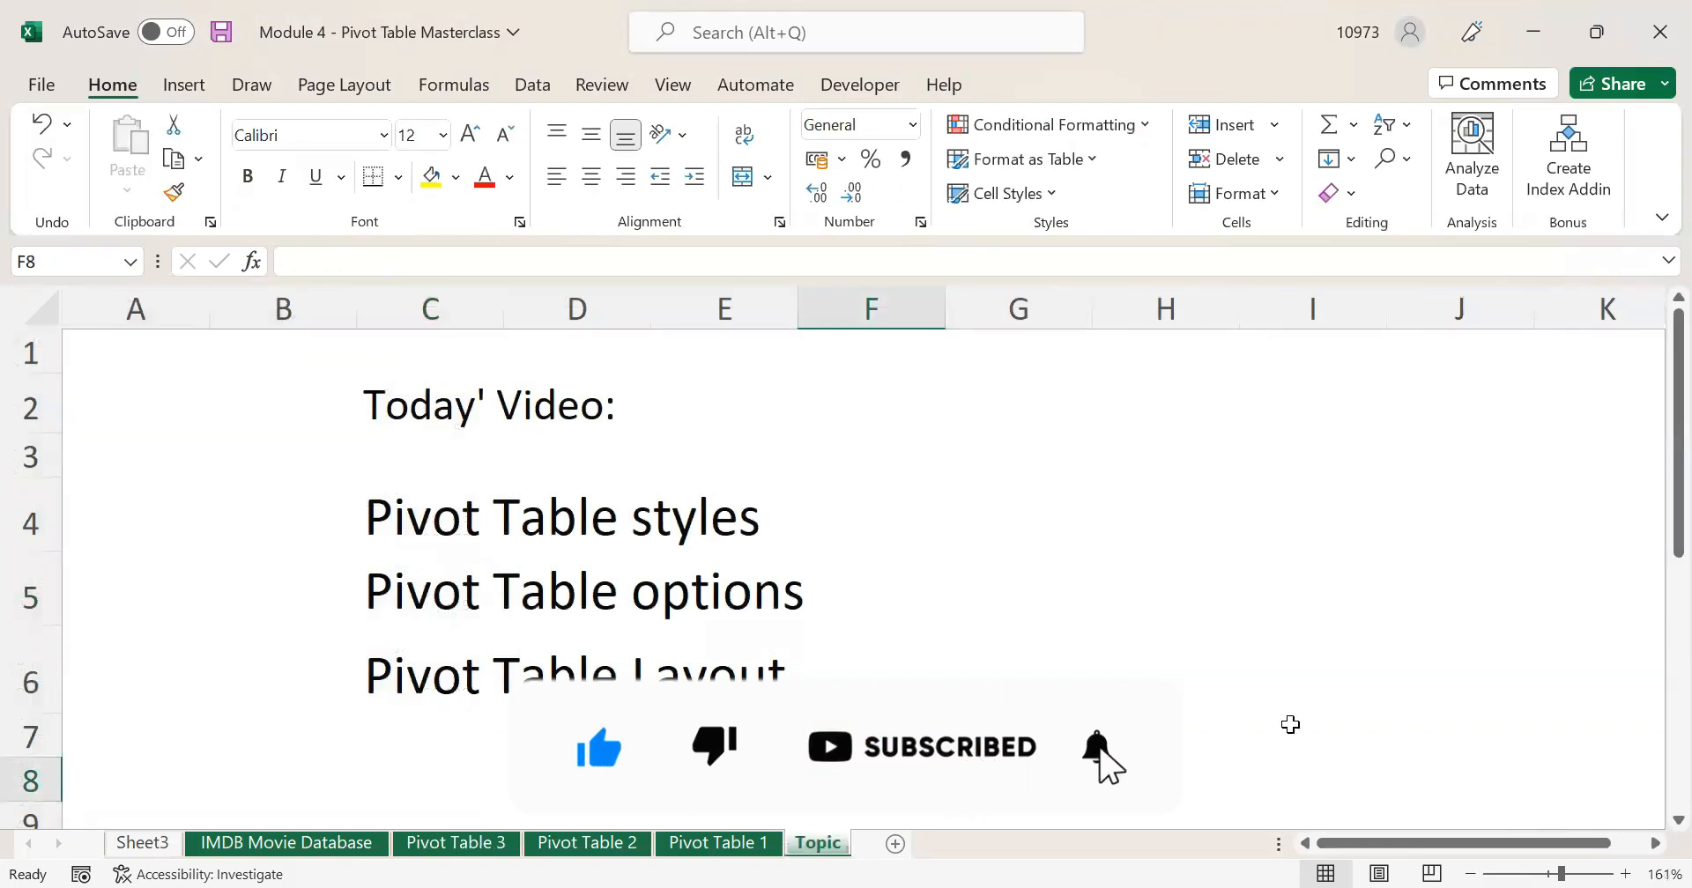